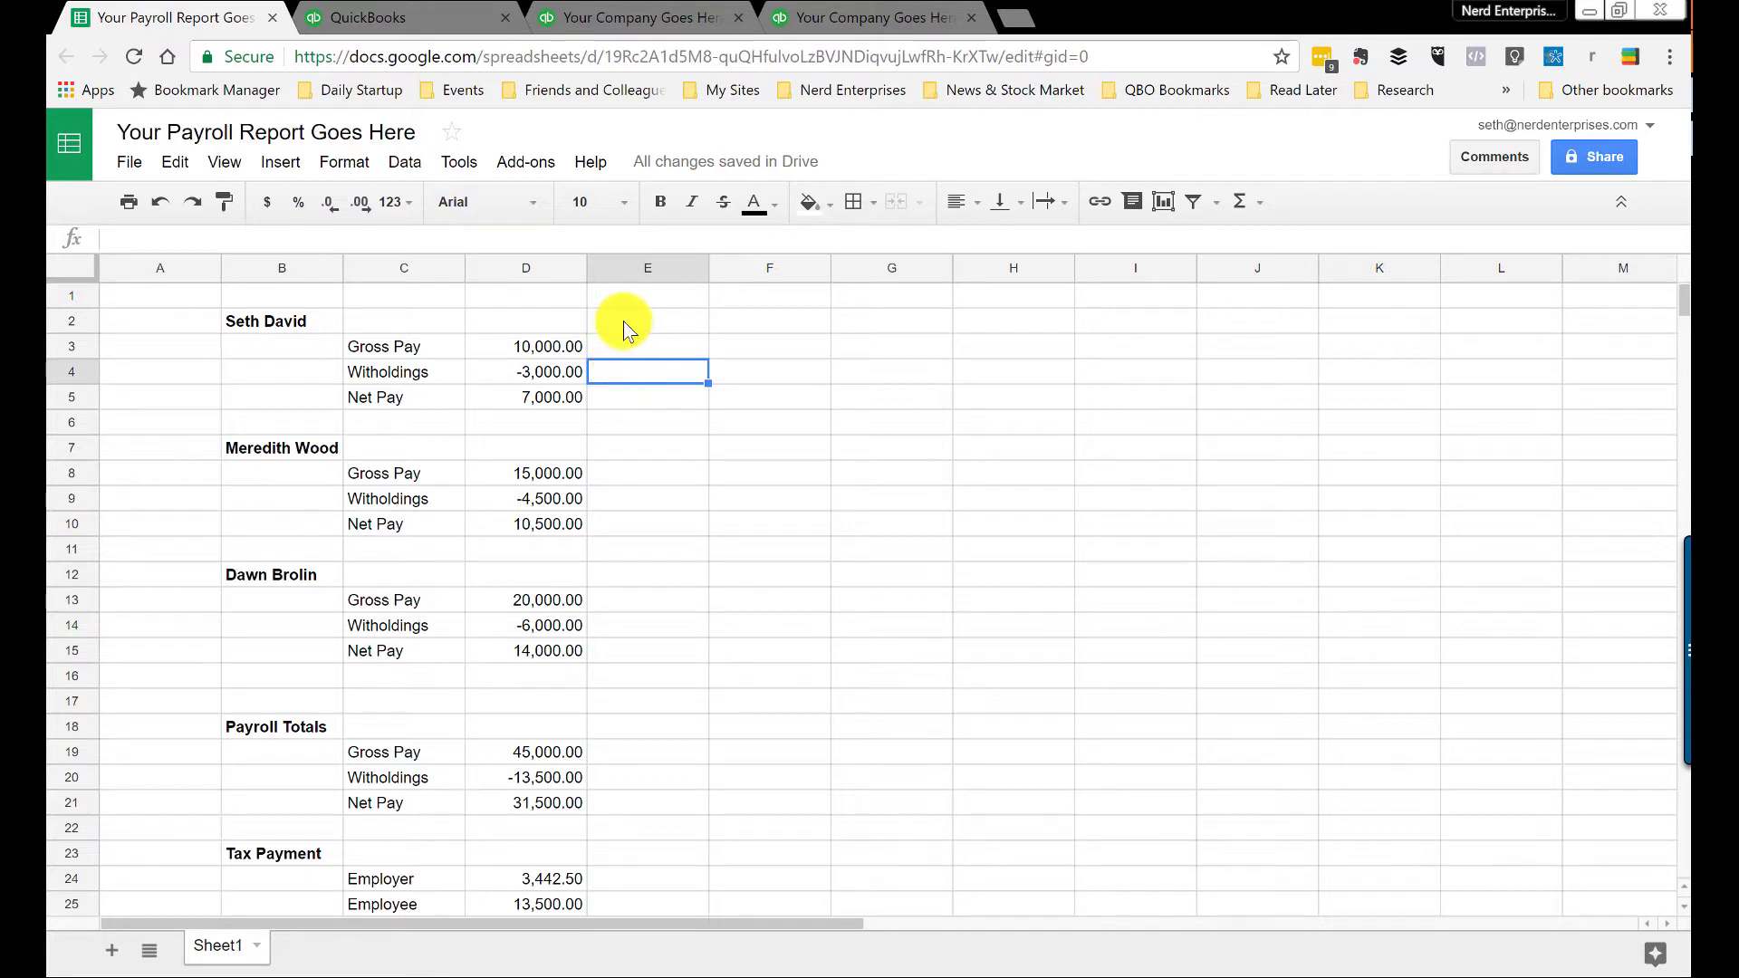
# Step: Review the first employee's pay block, withholdings amount and net pay formula in D5
pyautogui.moveTo(264, 318); pyautogui.dragTo(533, 400)
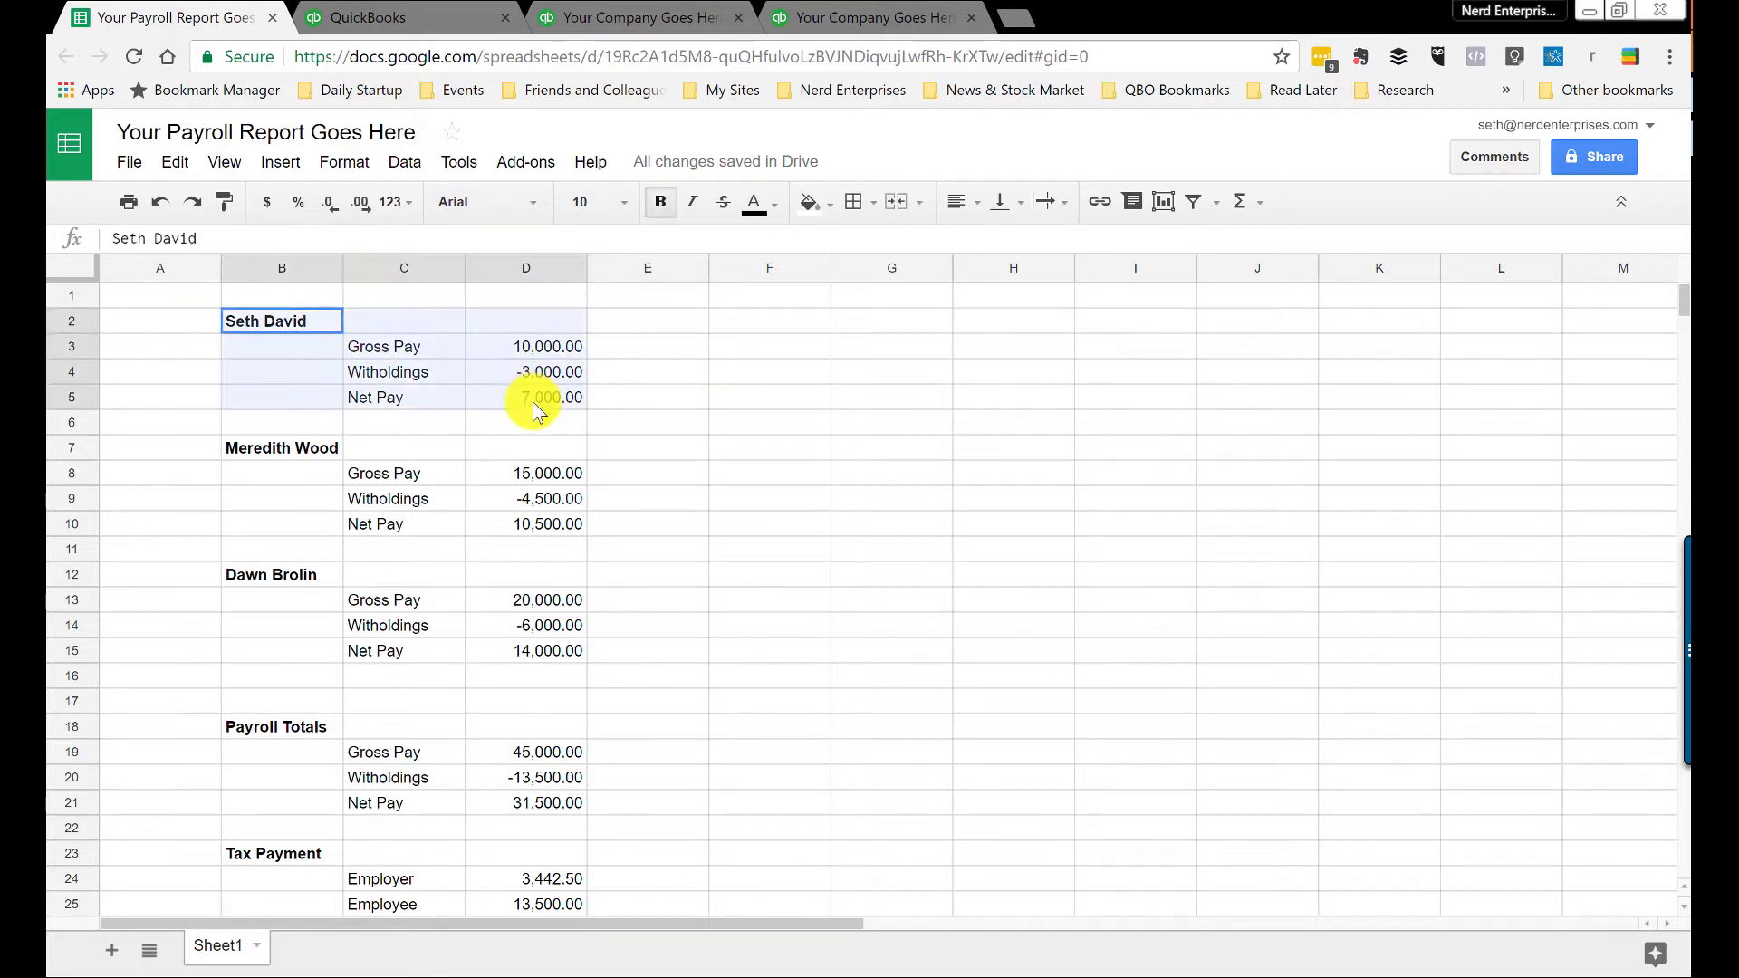
pyautogui.click(634, 373)
pyautogui.moveTo(423, 372); pyautogui.dragTo(570, 372)
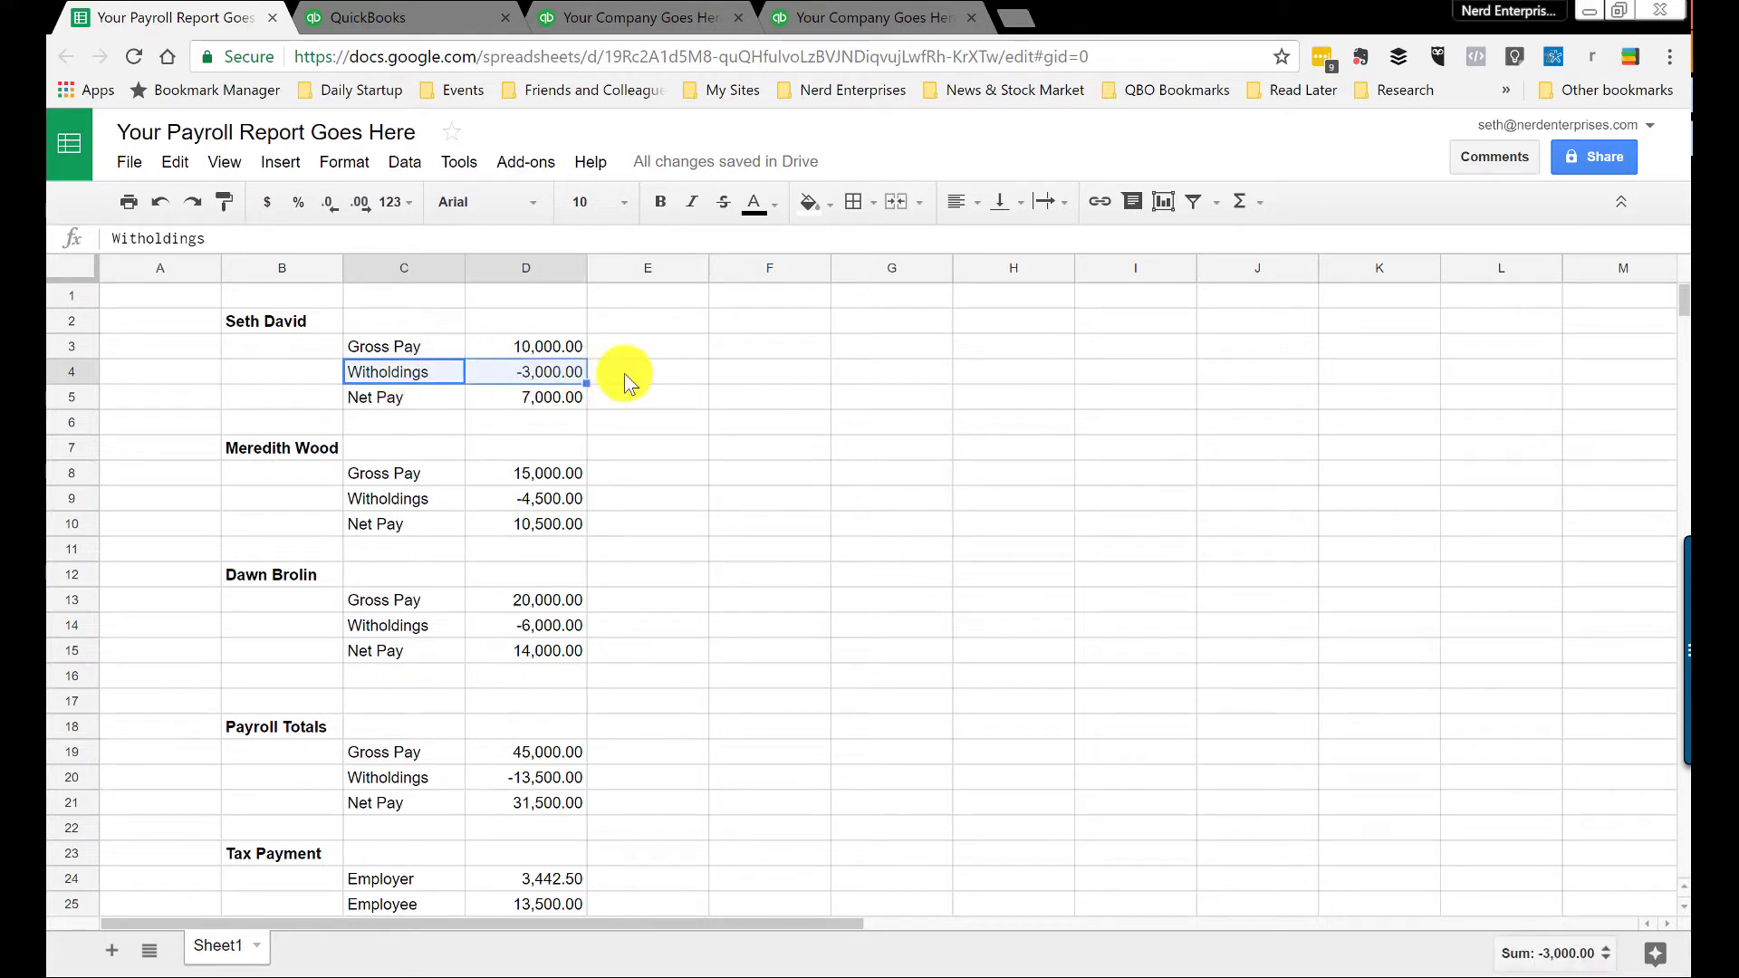
pyautogui.click(530, 373)
pyautogui.click(584, 404)
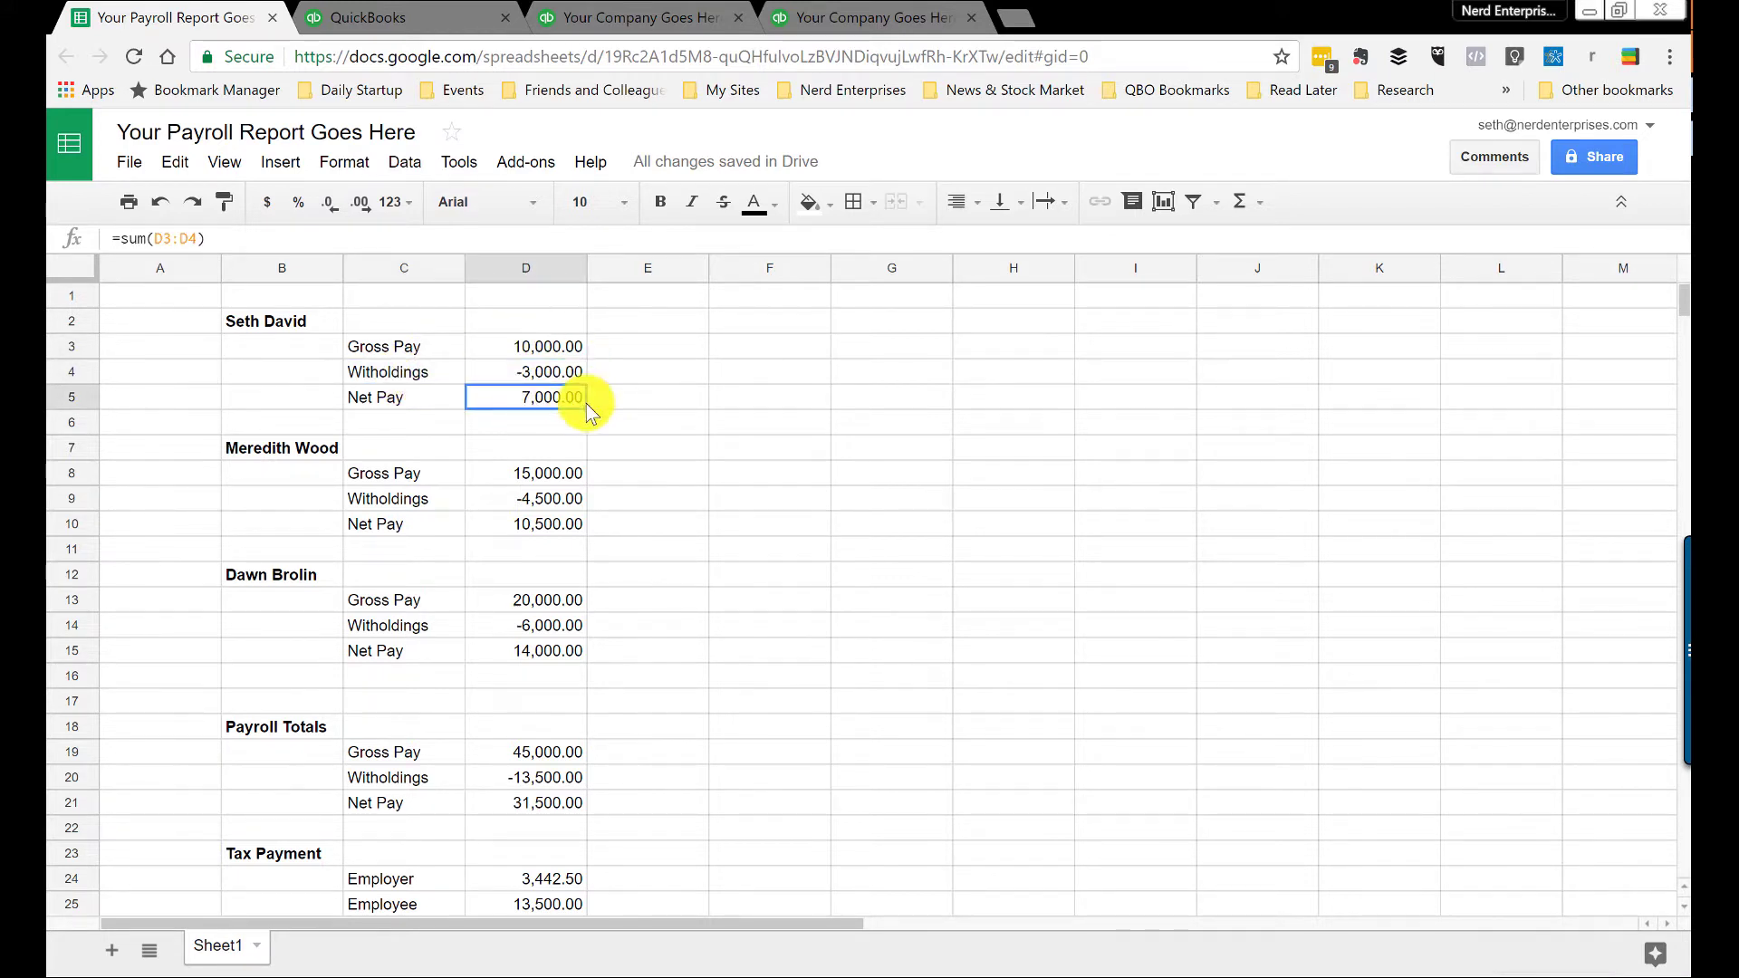
pyautogui.scroll(-5, 648, 557)
pyautogui.scroll(2, 649, 563)
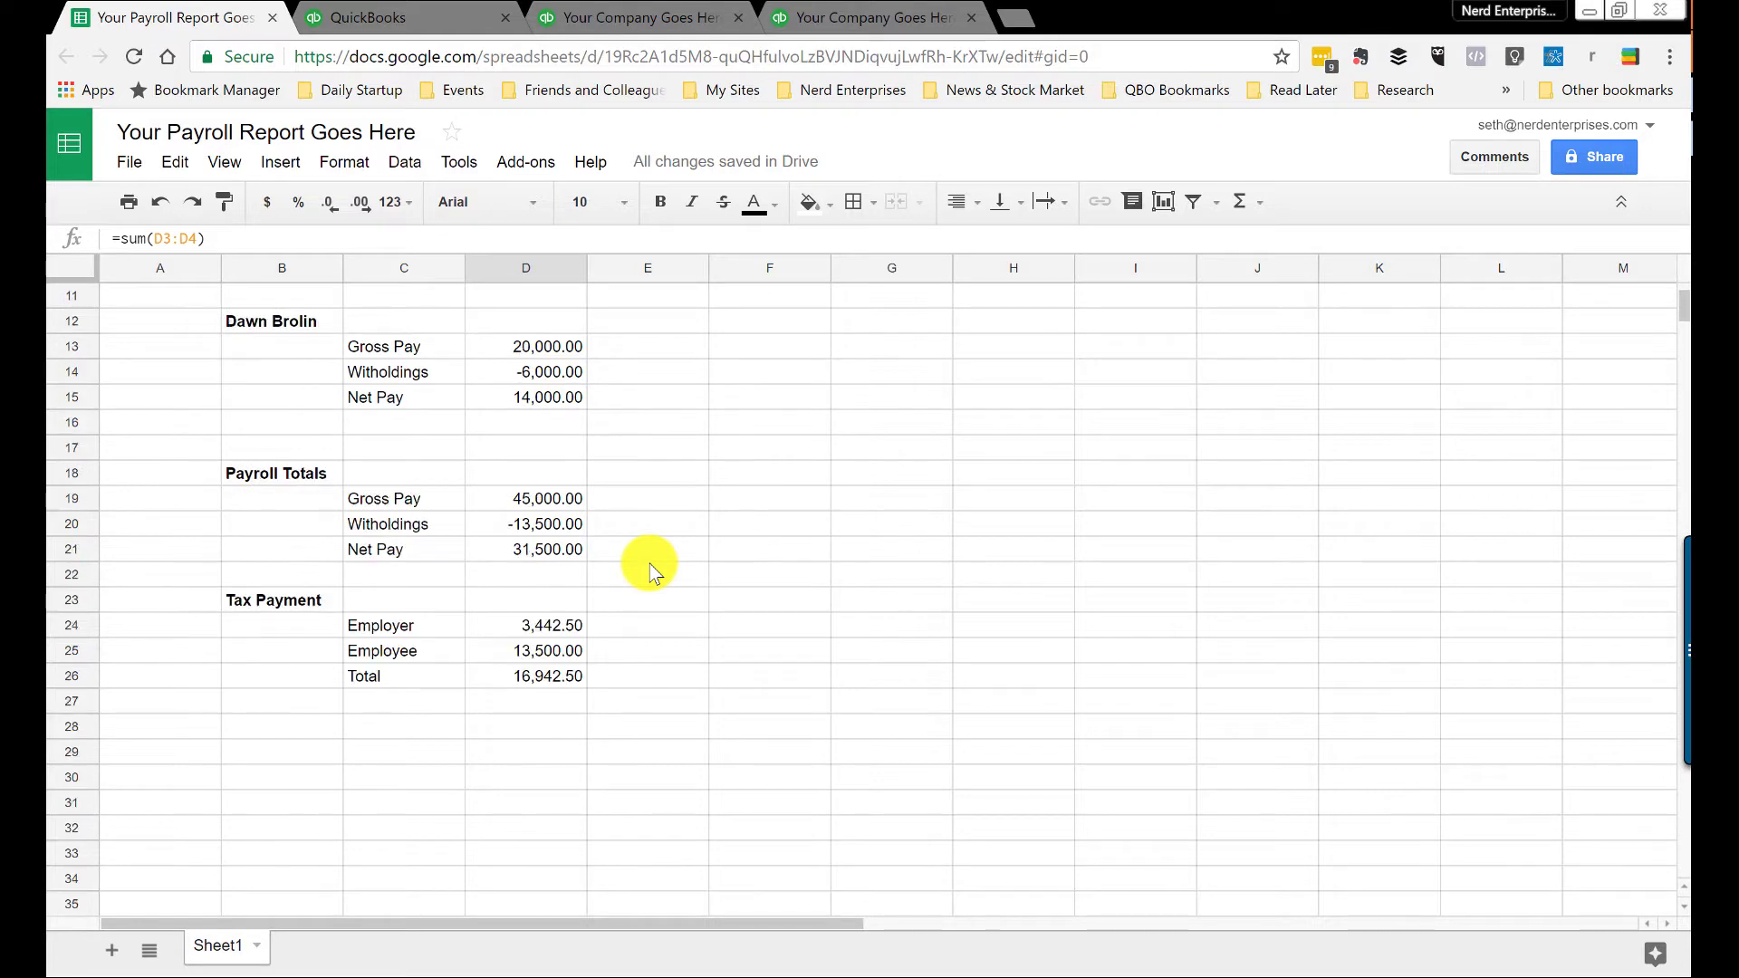
# Step: Check the gross pay total formula and the Payroll Totals block, then return to QuickBooks
pyautogui.click(507, 498)
pyautogui.scroll(4, 752, 547)
pyautogui.scroll(-2, 753, 548)
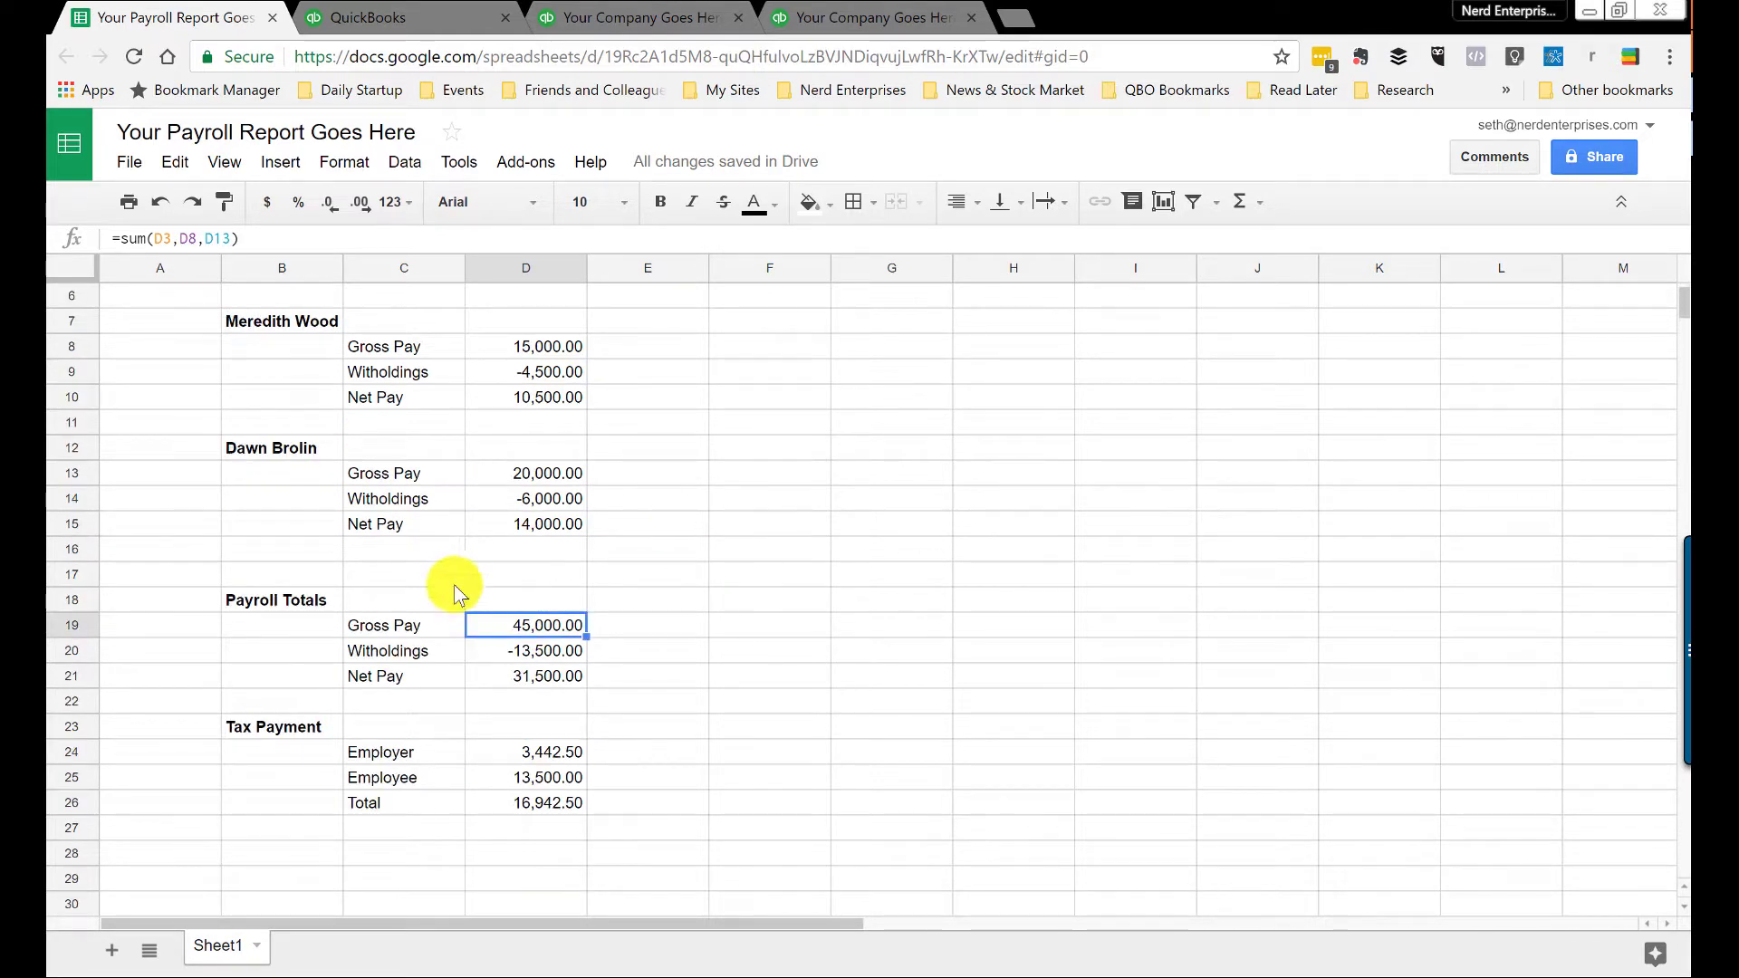
pyautogui.moveTo(306, 593); pyautogui.dragTo(544, 679)
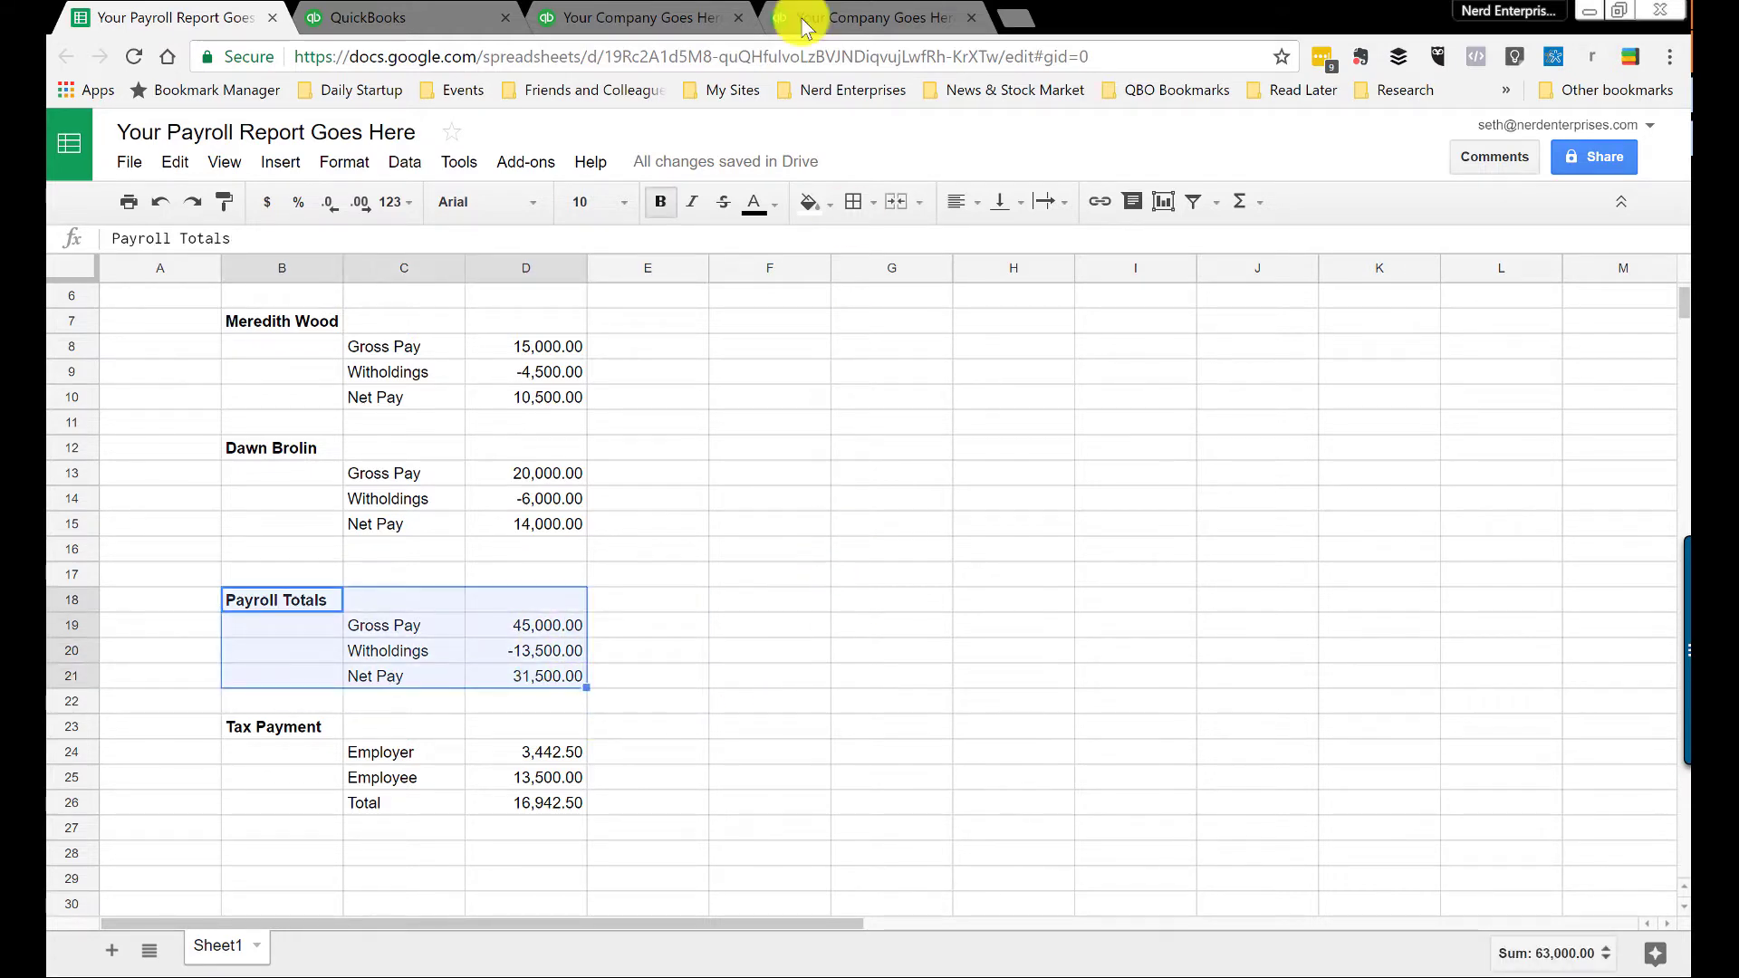
pyautogui.click(464, 18)
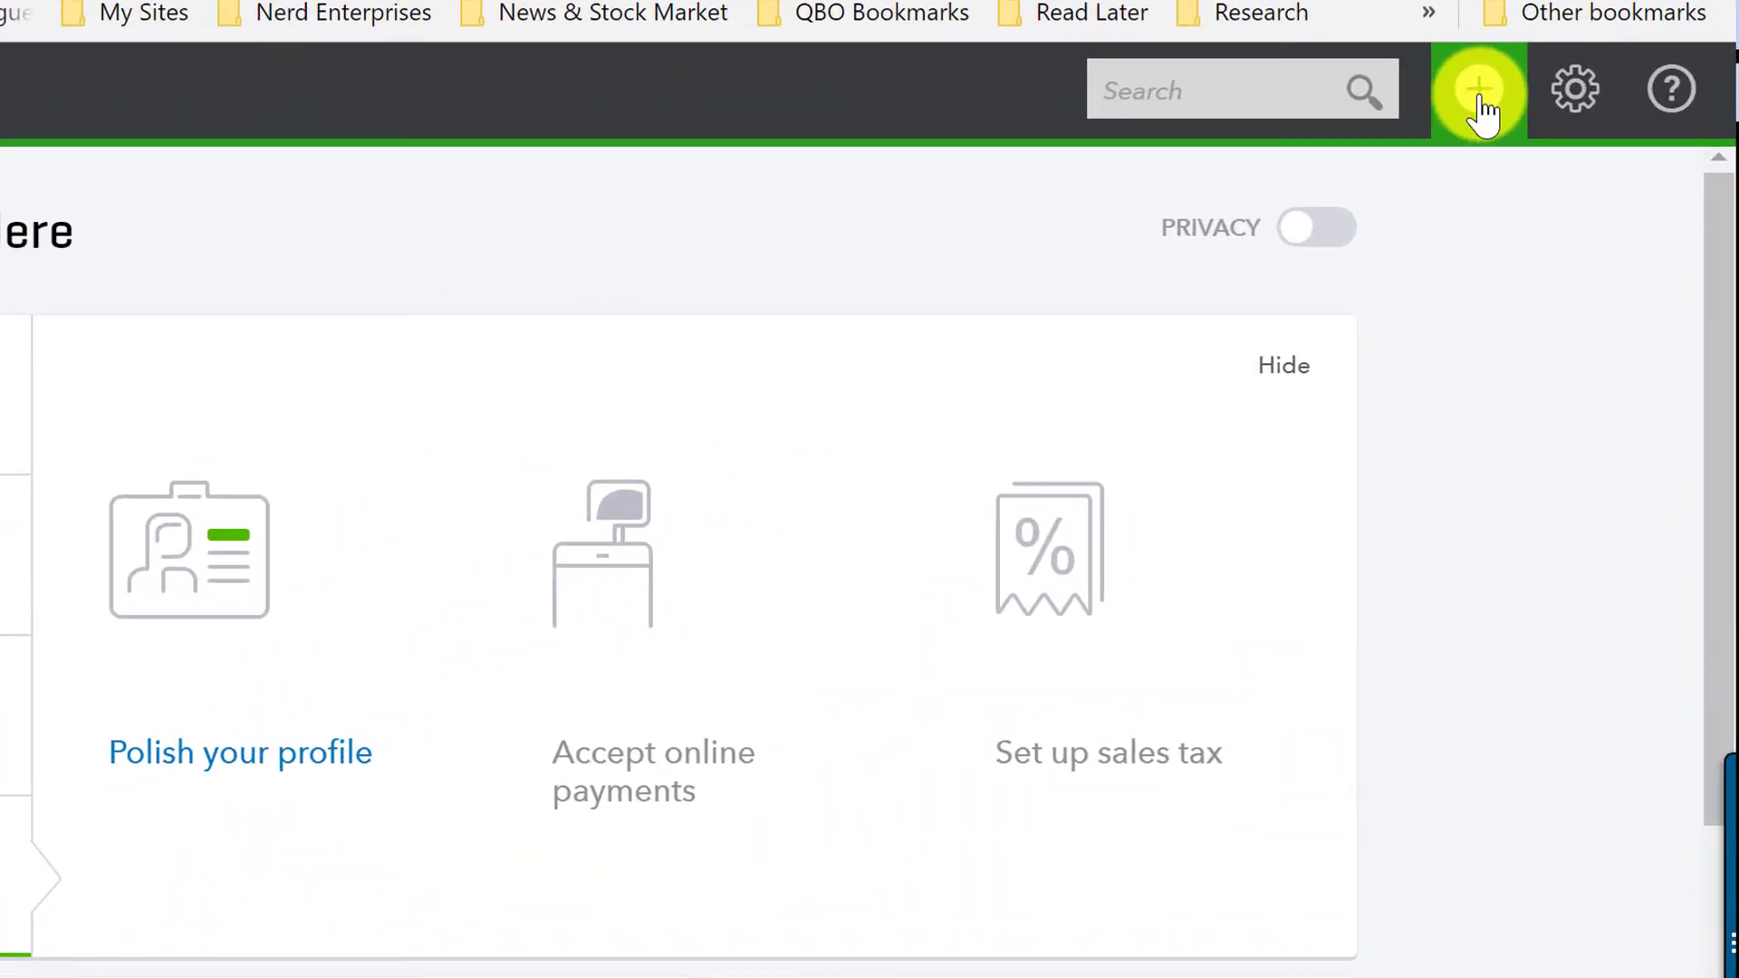
# Step: Create a new check from Your Company Checking to new vendor Your Payroll Company
pyautogui.click(1479, 98)
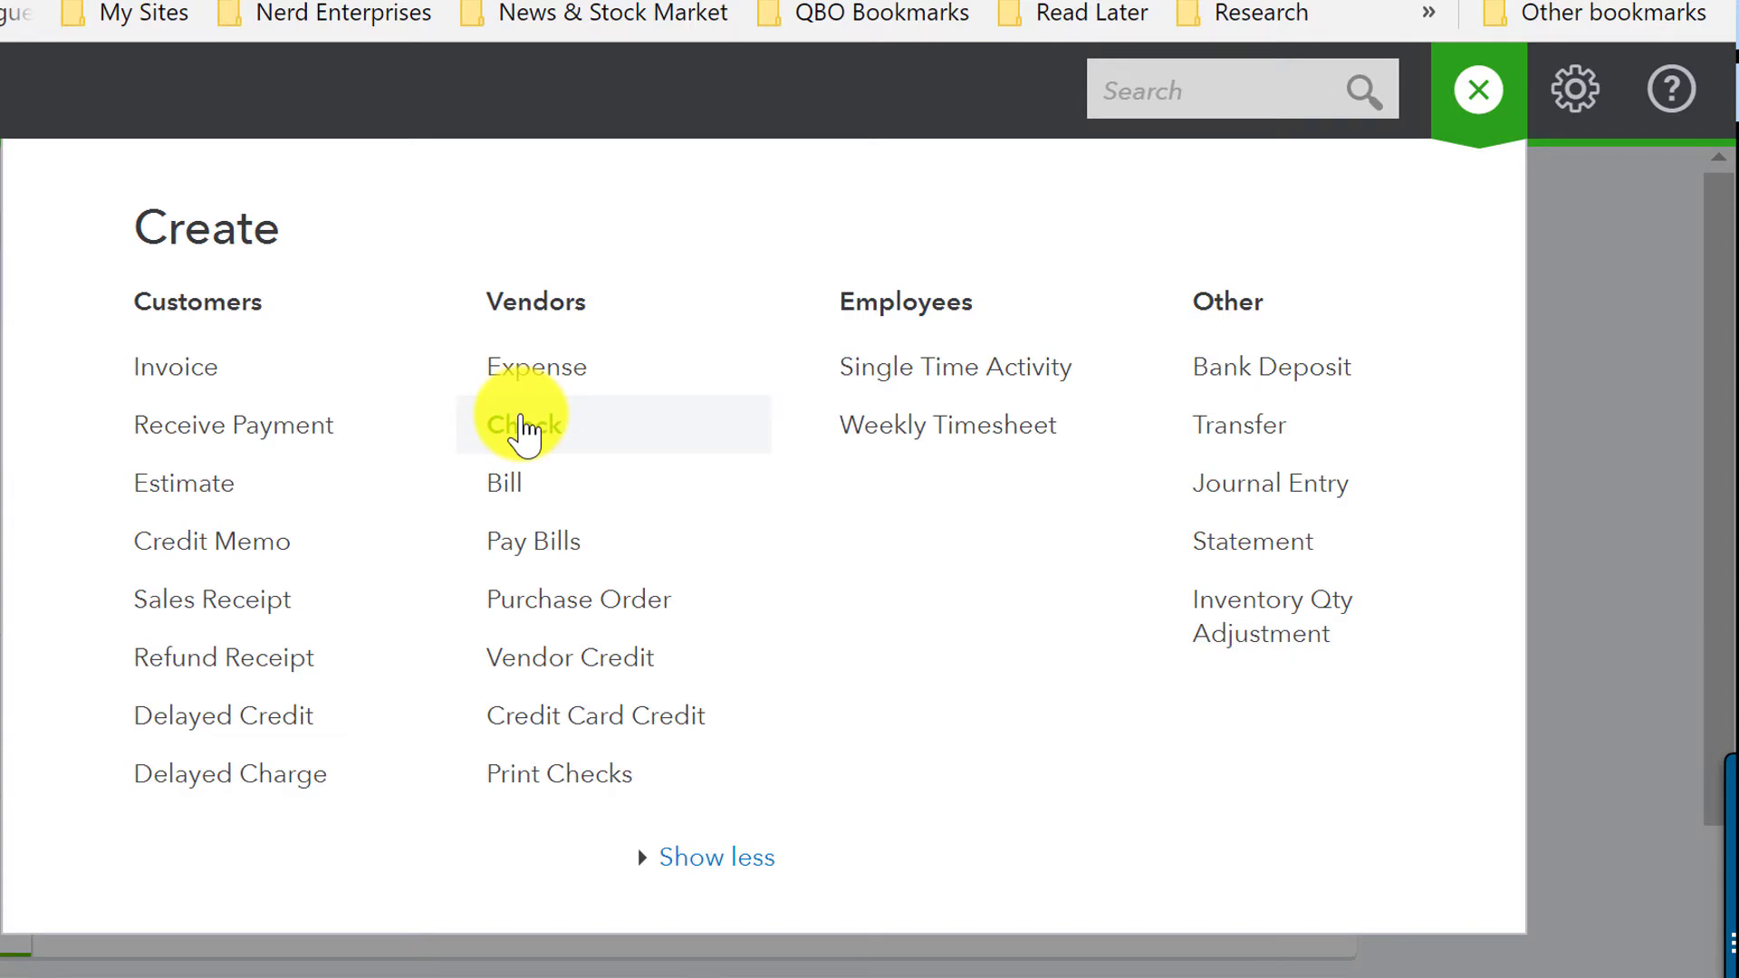
pyautogui.click(523, 430)
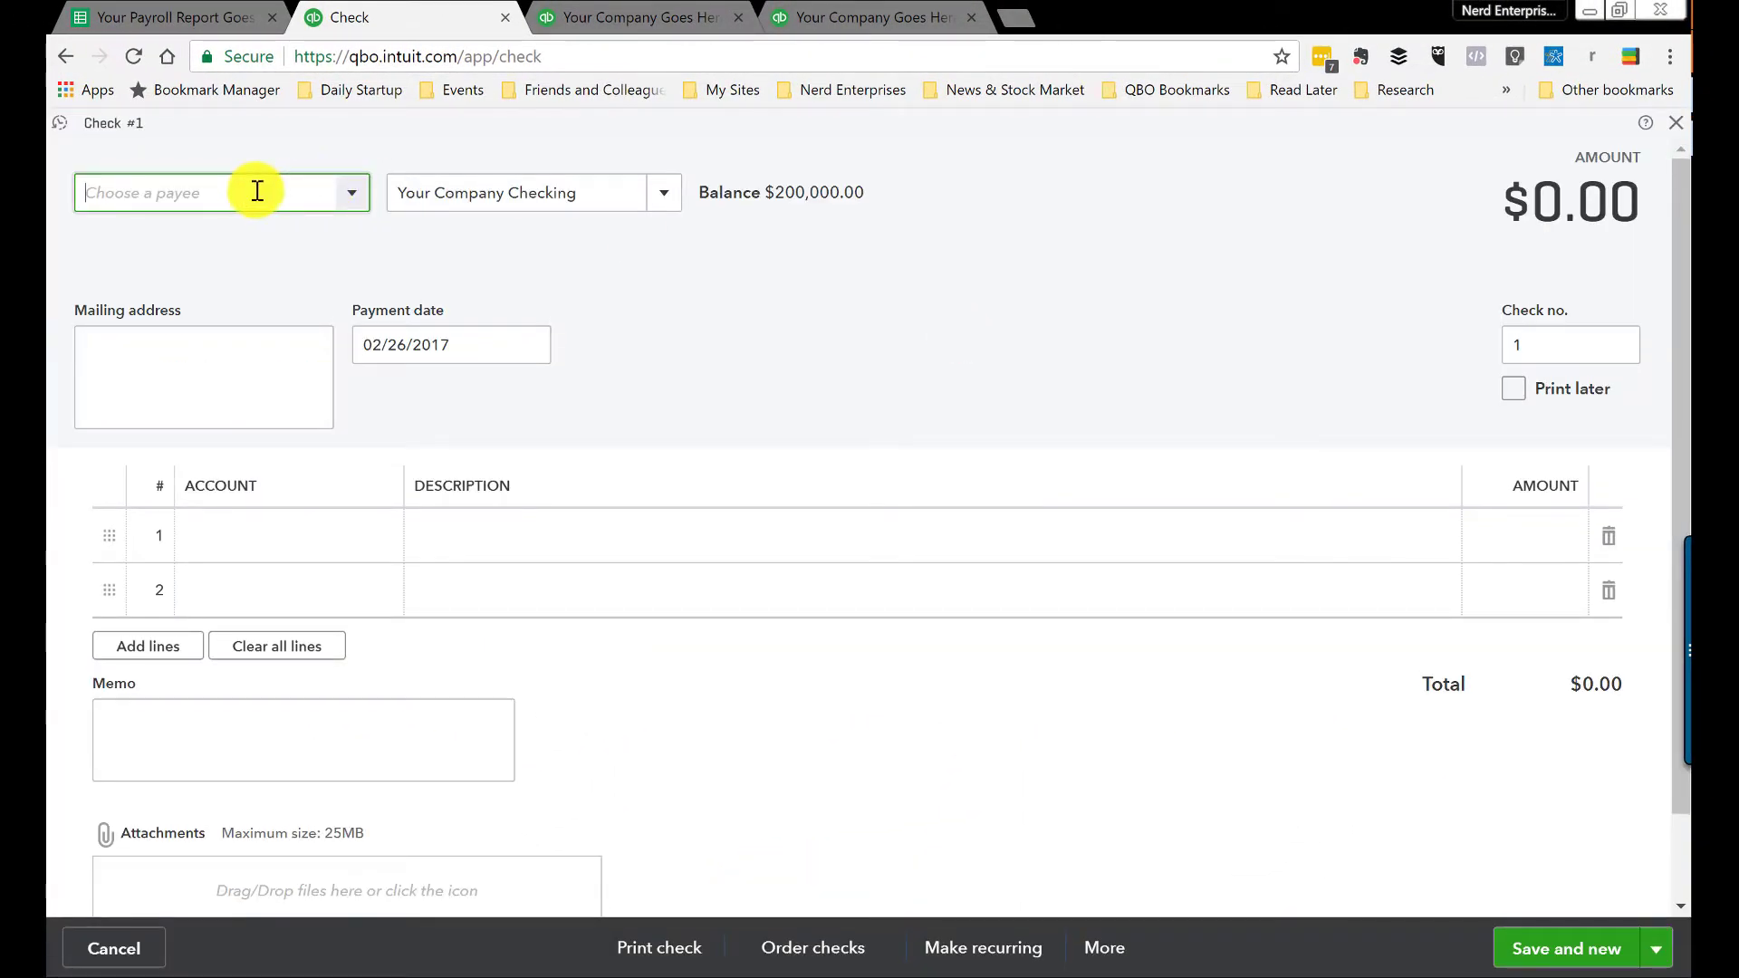
pyautogui.write('Your P')
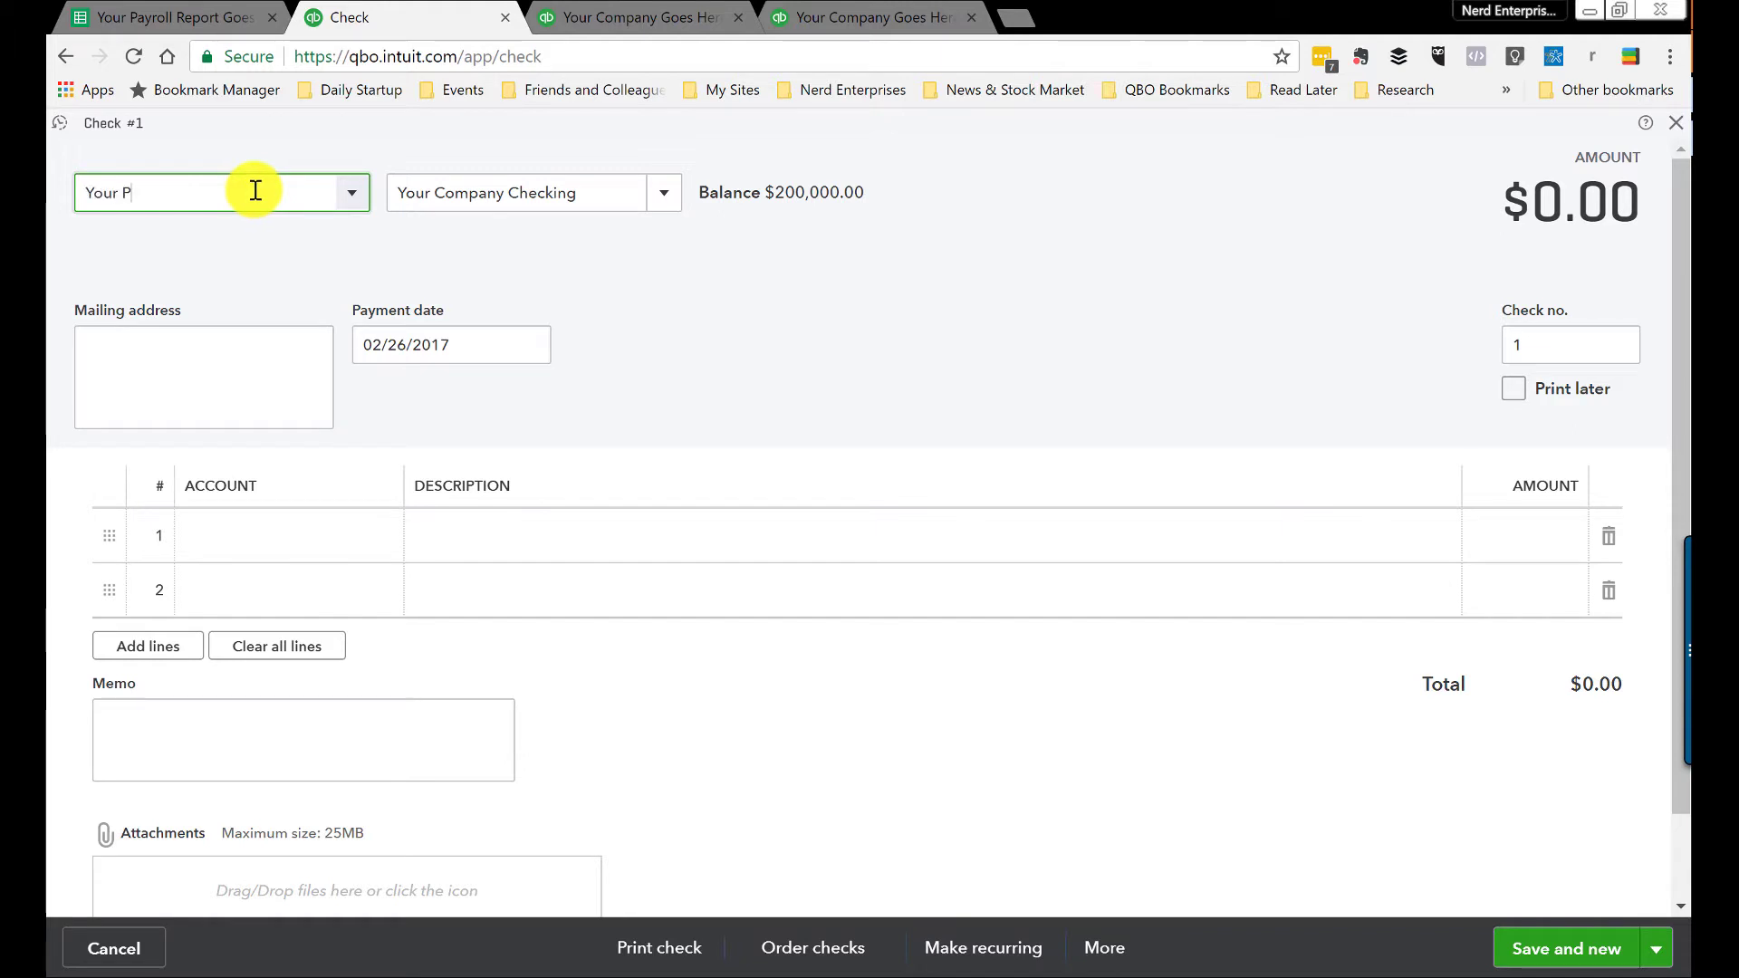
pyautogui.write('ayroll Com')
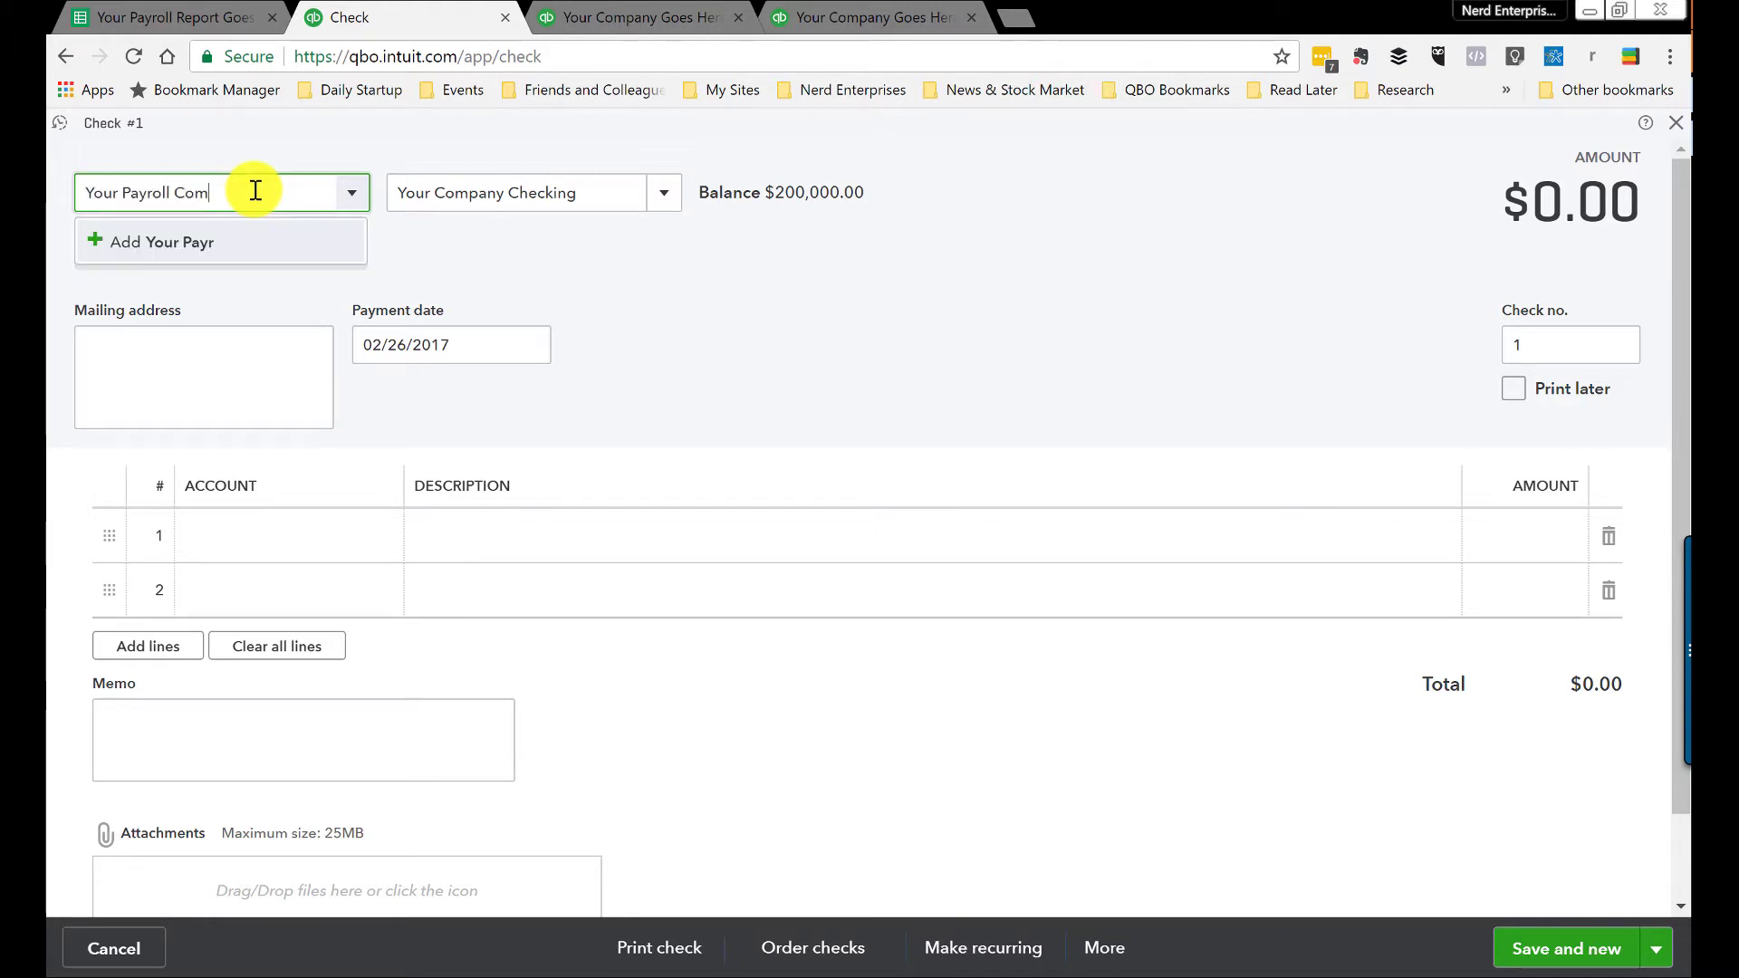
pyautogui.write('p')
pyautogui.press('BackSpace')
pyautogui.write('ny')
pyautogui.click(192, 243)
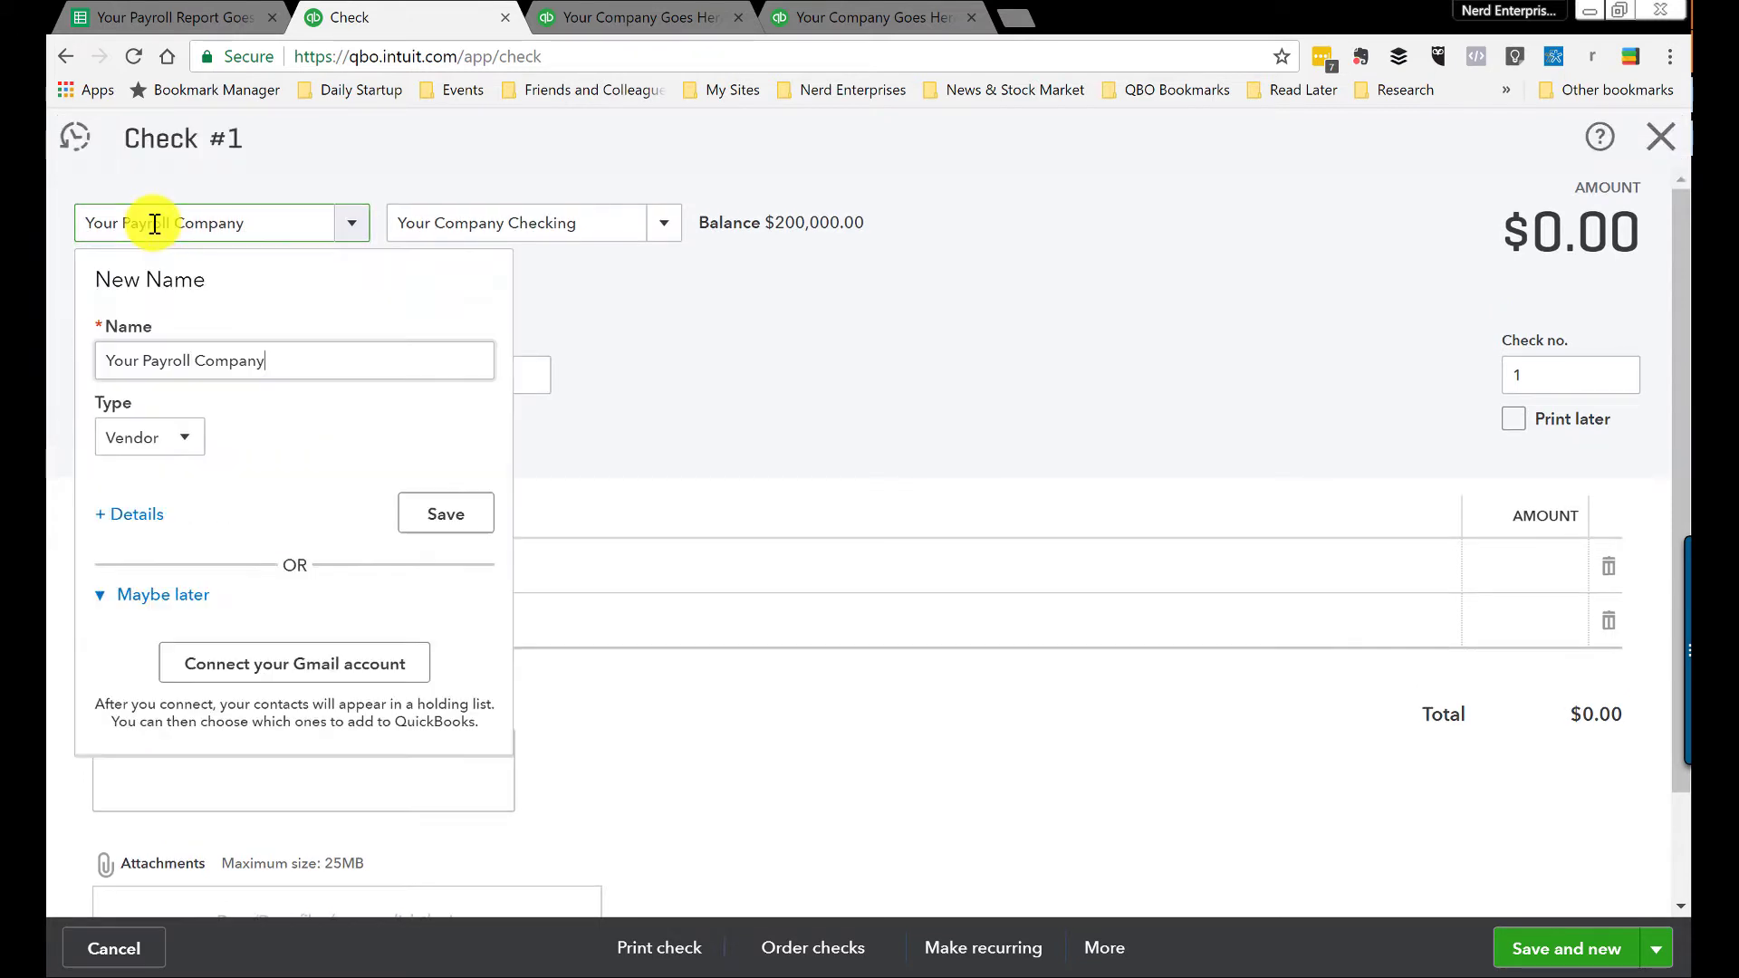
pyautogui.click(445, 513)
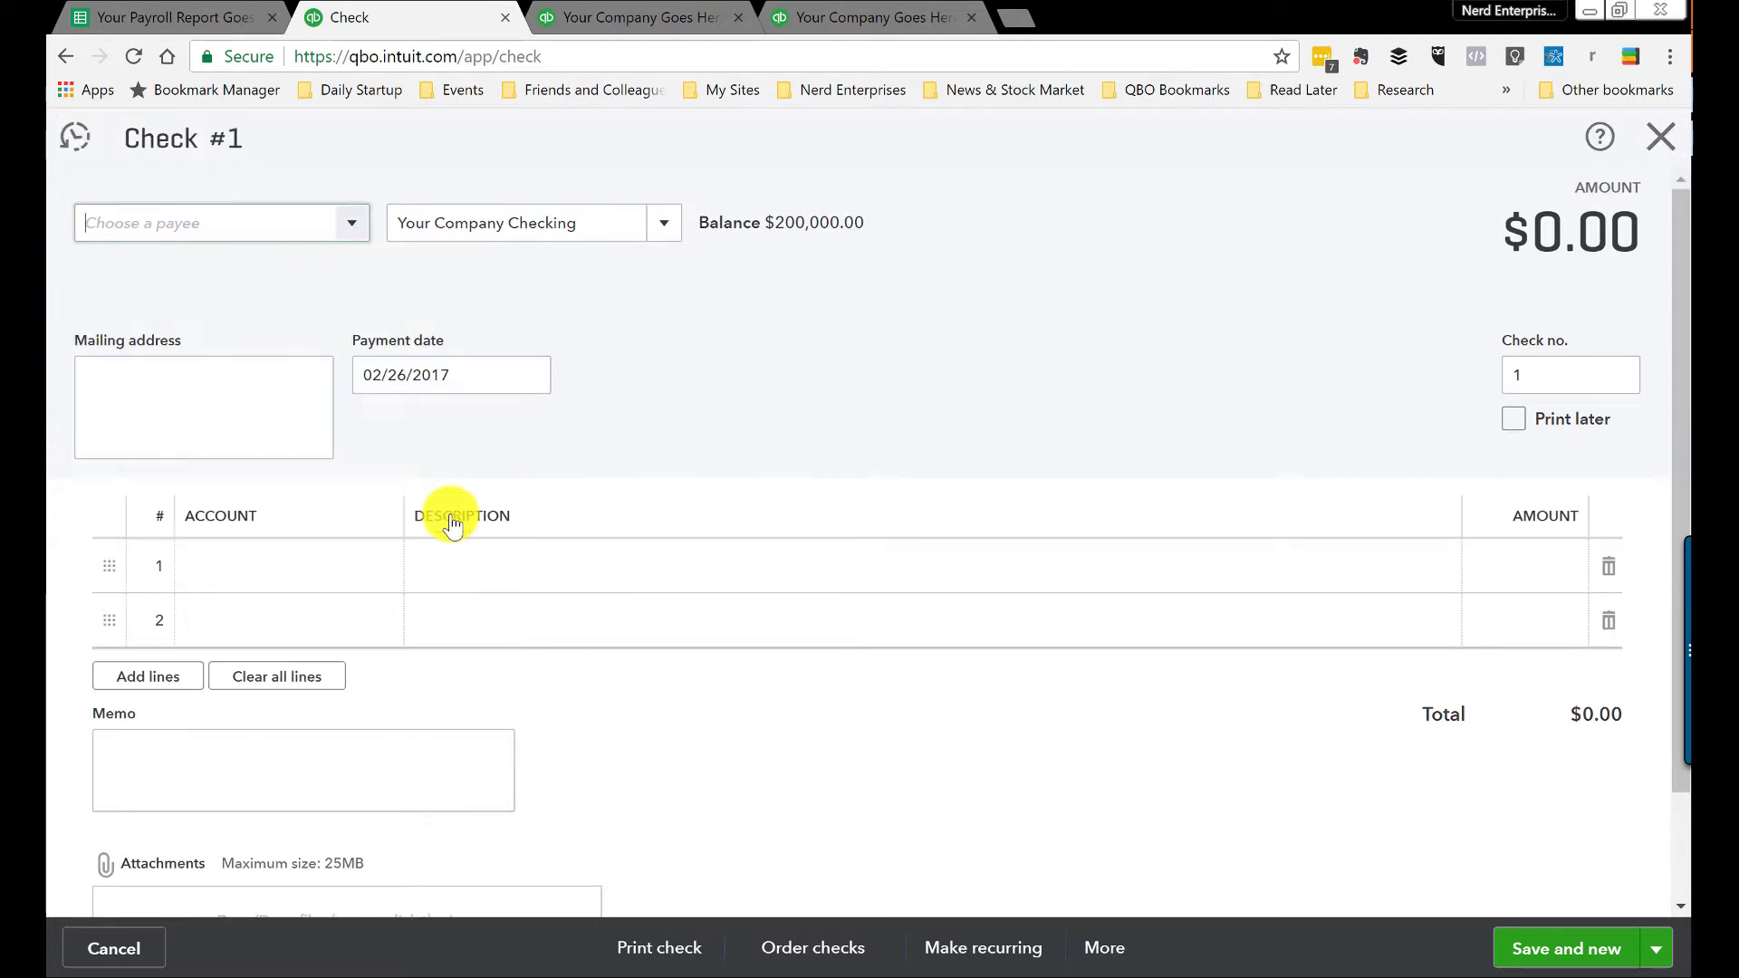
pyautogui.click(241, 576)
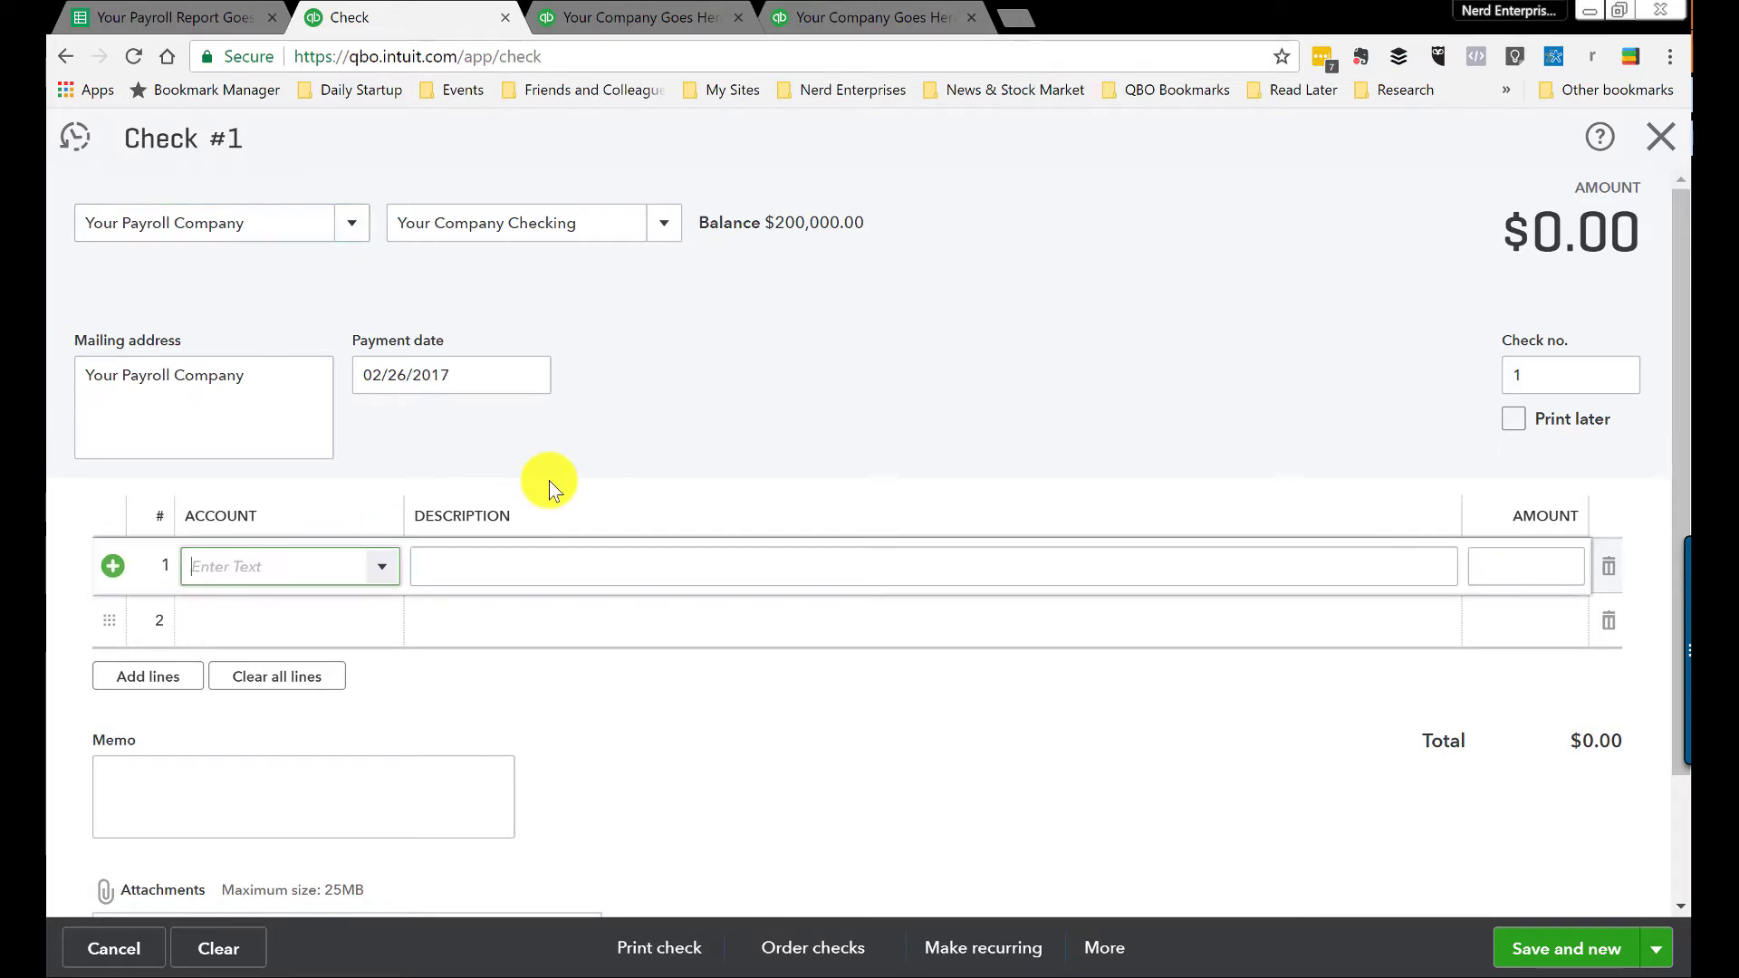
# Step: Set the first check line to Payroll Expenses:Salaries for 45,000, the gross pay total
pyautogui.write('penses')
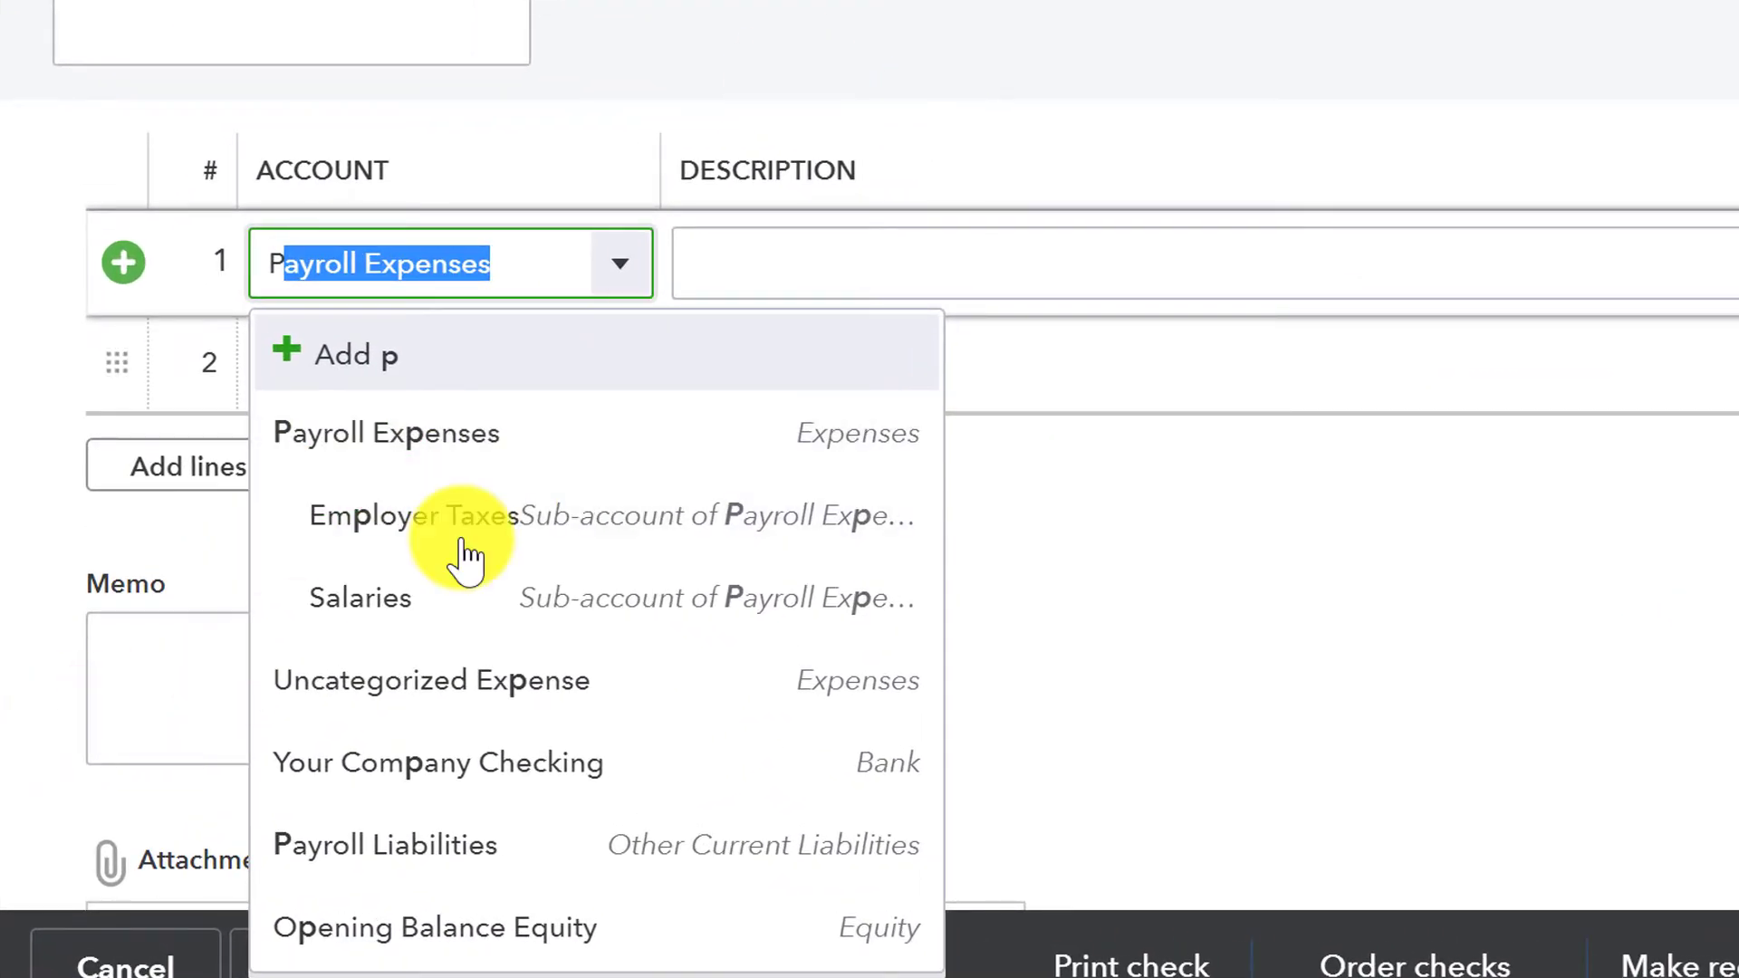
pyautogui.click(399, 602)
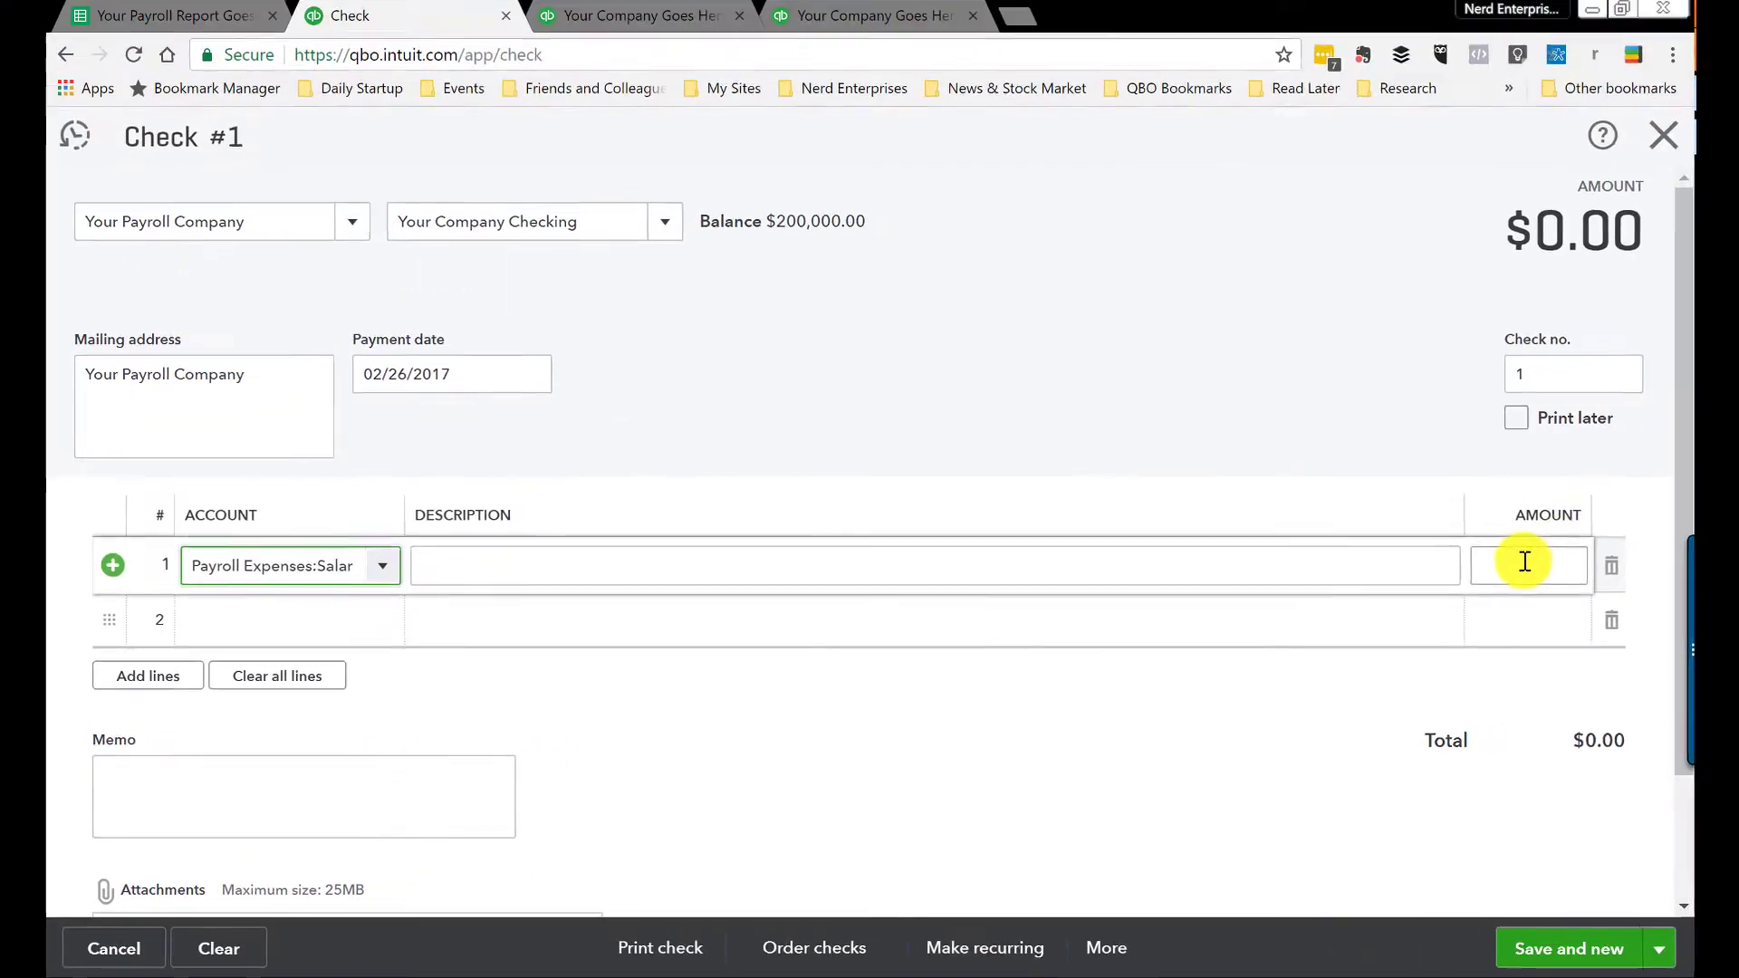
pyautogui.click(126, 12)
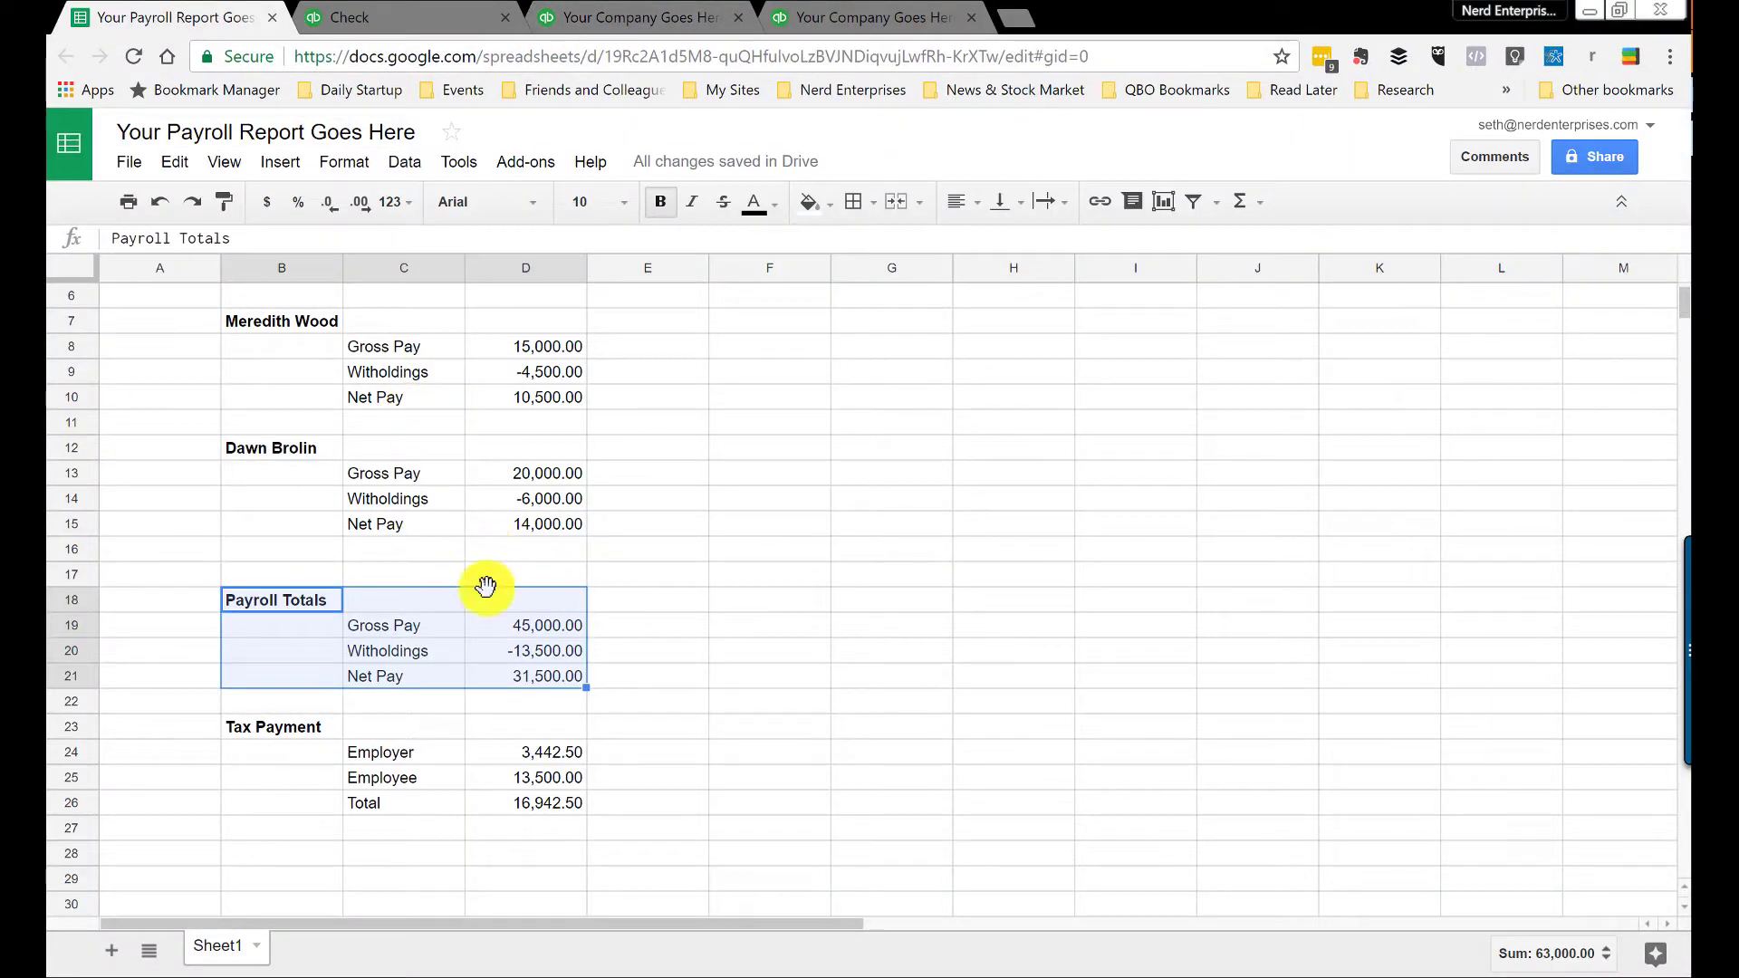
pyautogui.click(530, 626)
pyautogui.hotkey('ctrl', 'c')
pyautogui.click(350, 17)
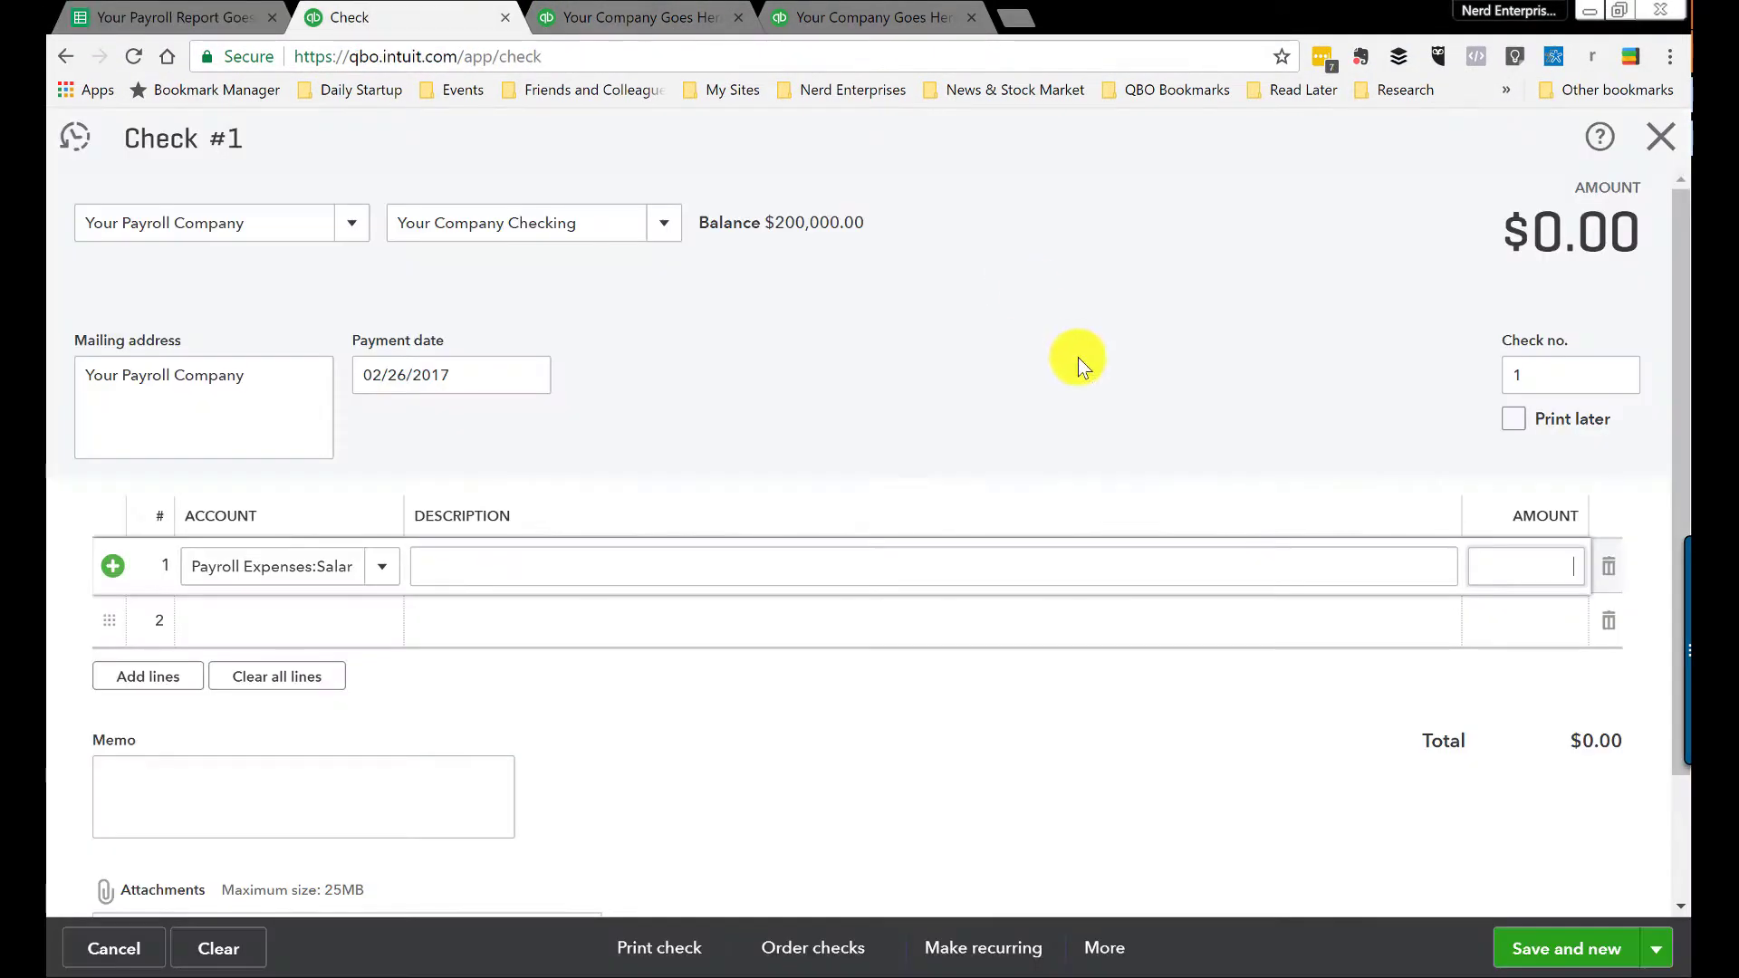
pyautogui.click(1508, 571)
pyautogui.write('45')
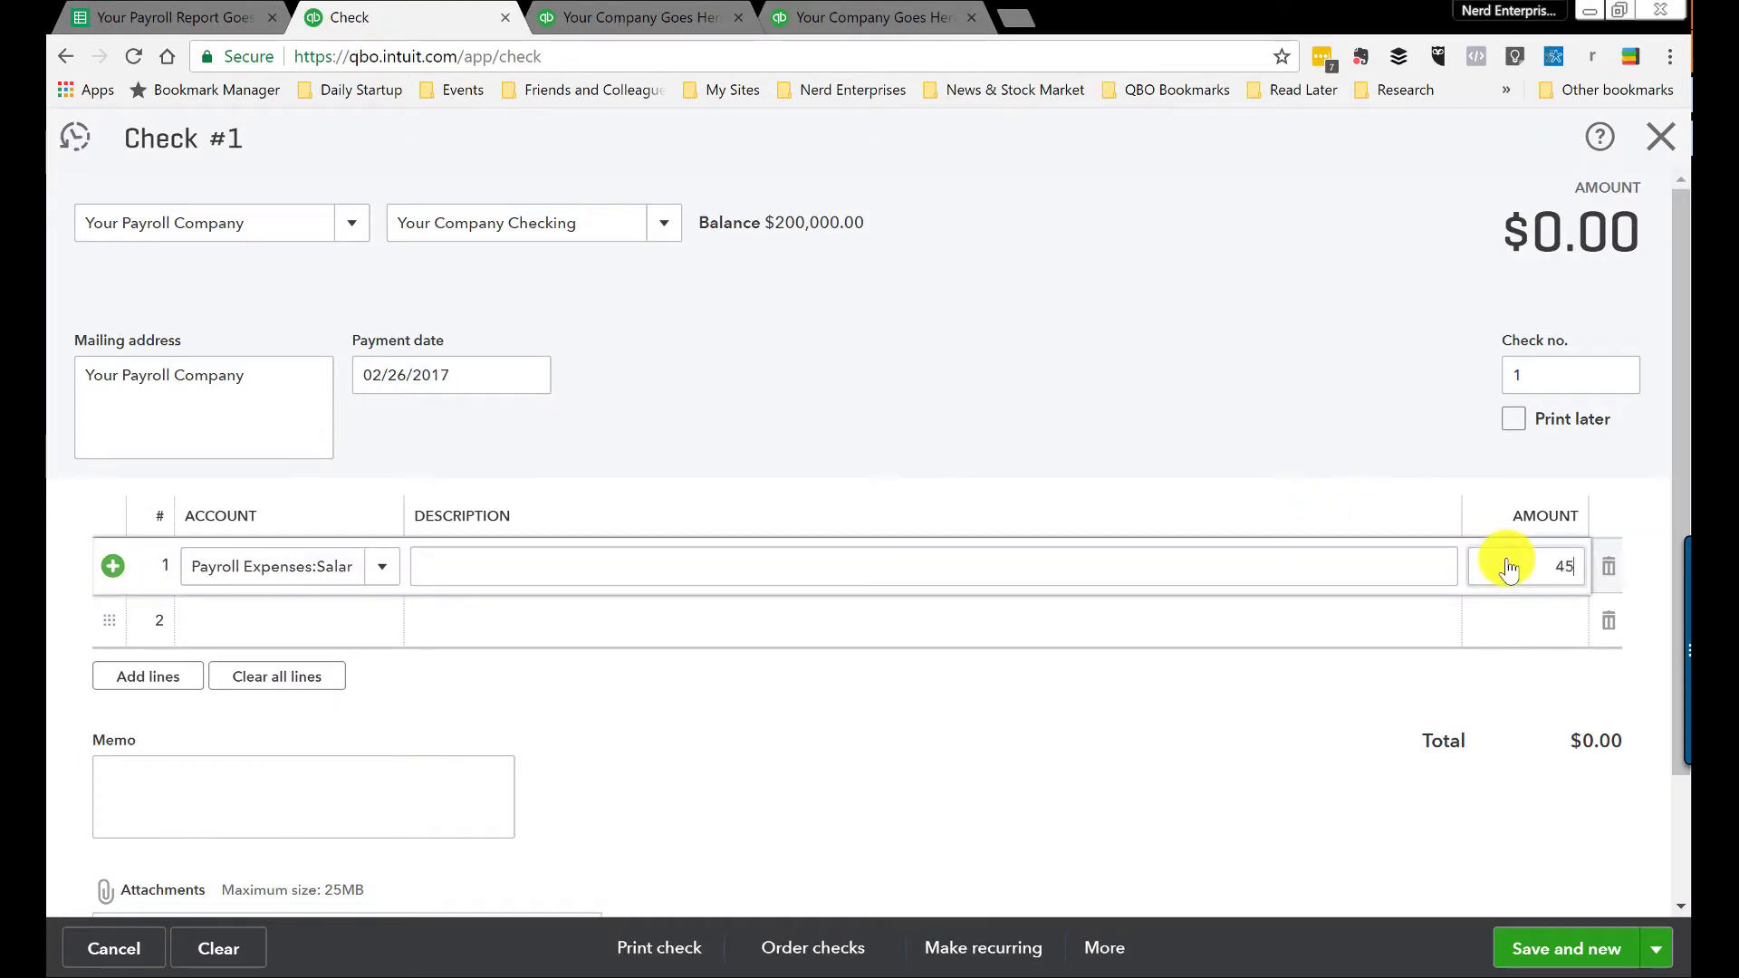
pyautogui.write(',000')
# Step: Add a Payroll Liabilities line of -13,500, then recheck the Payroll Totals against the $31,500.00 check
pyautogui.click(280, 625)
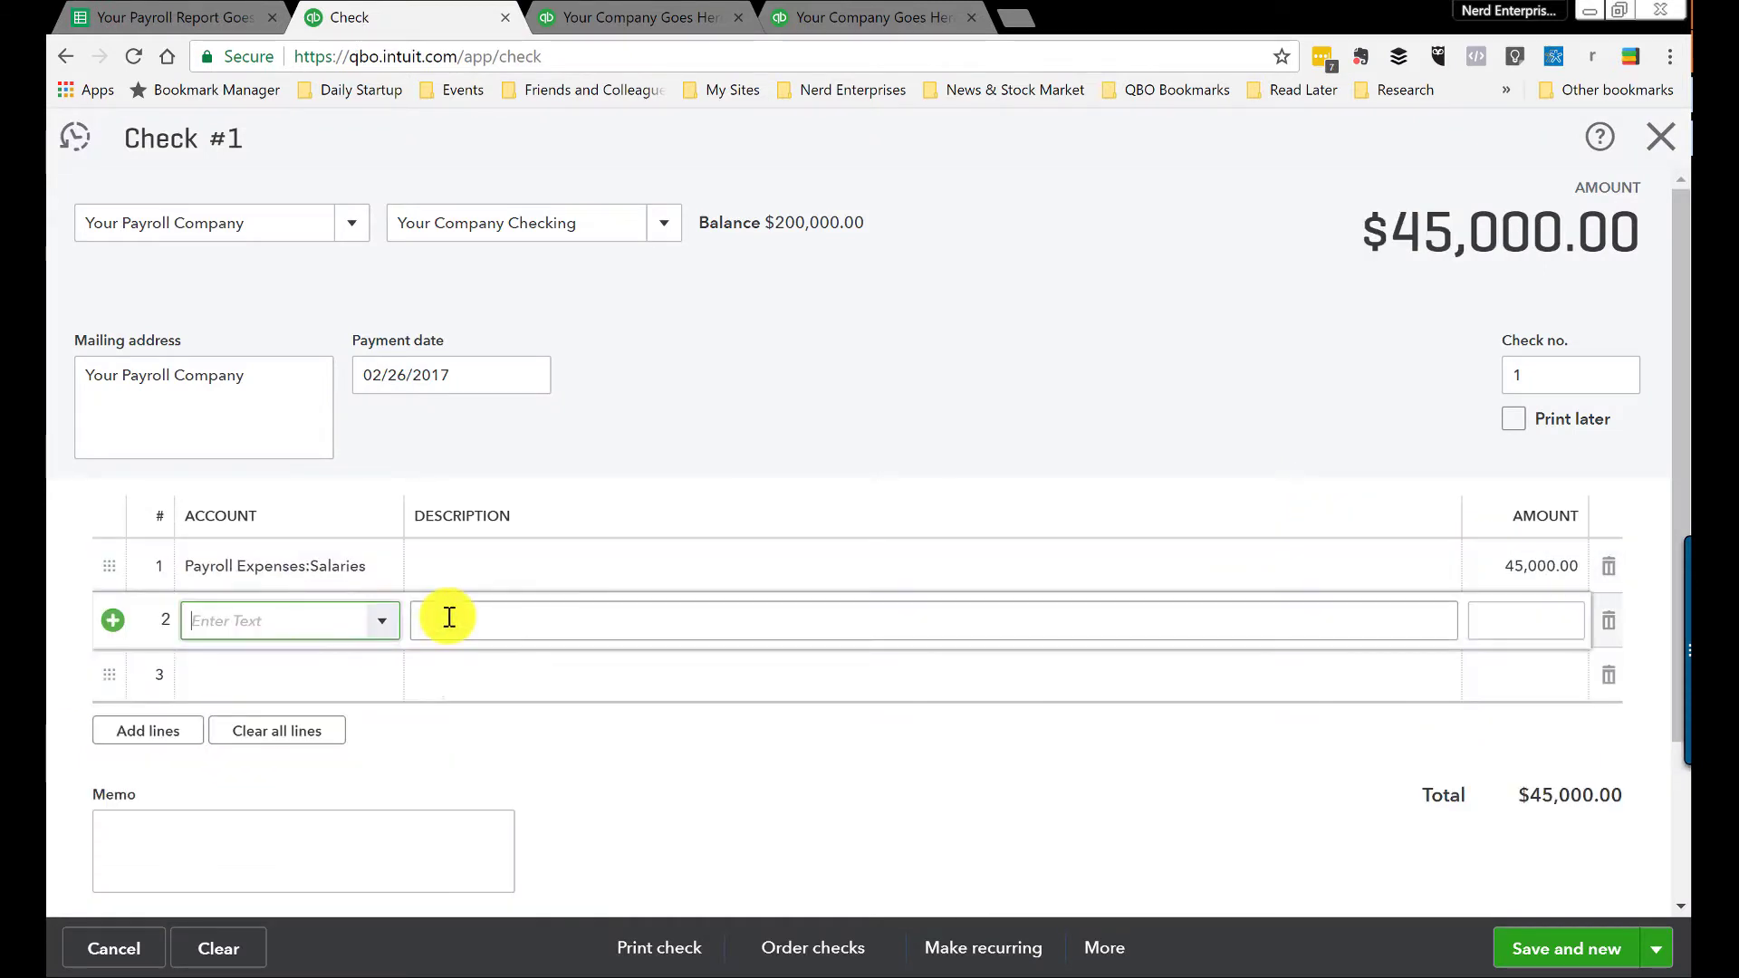
pyautogui.write('Payroll Expenses')
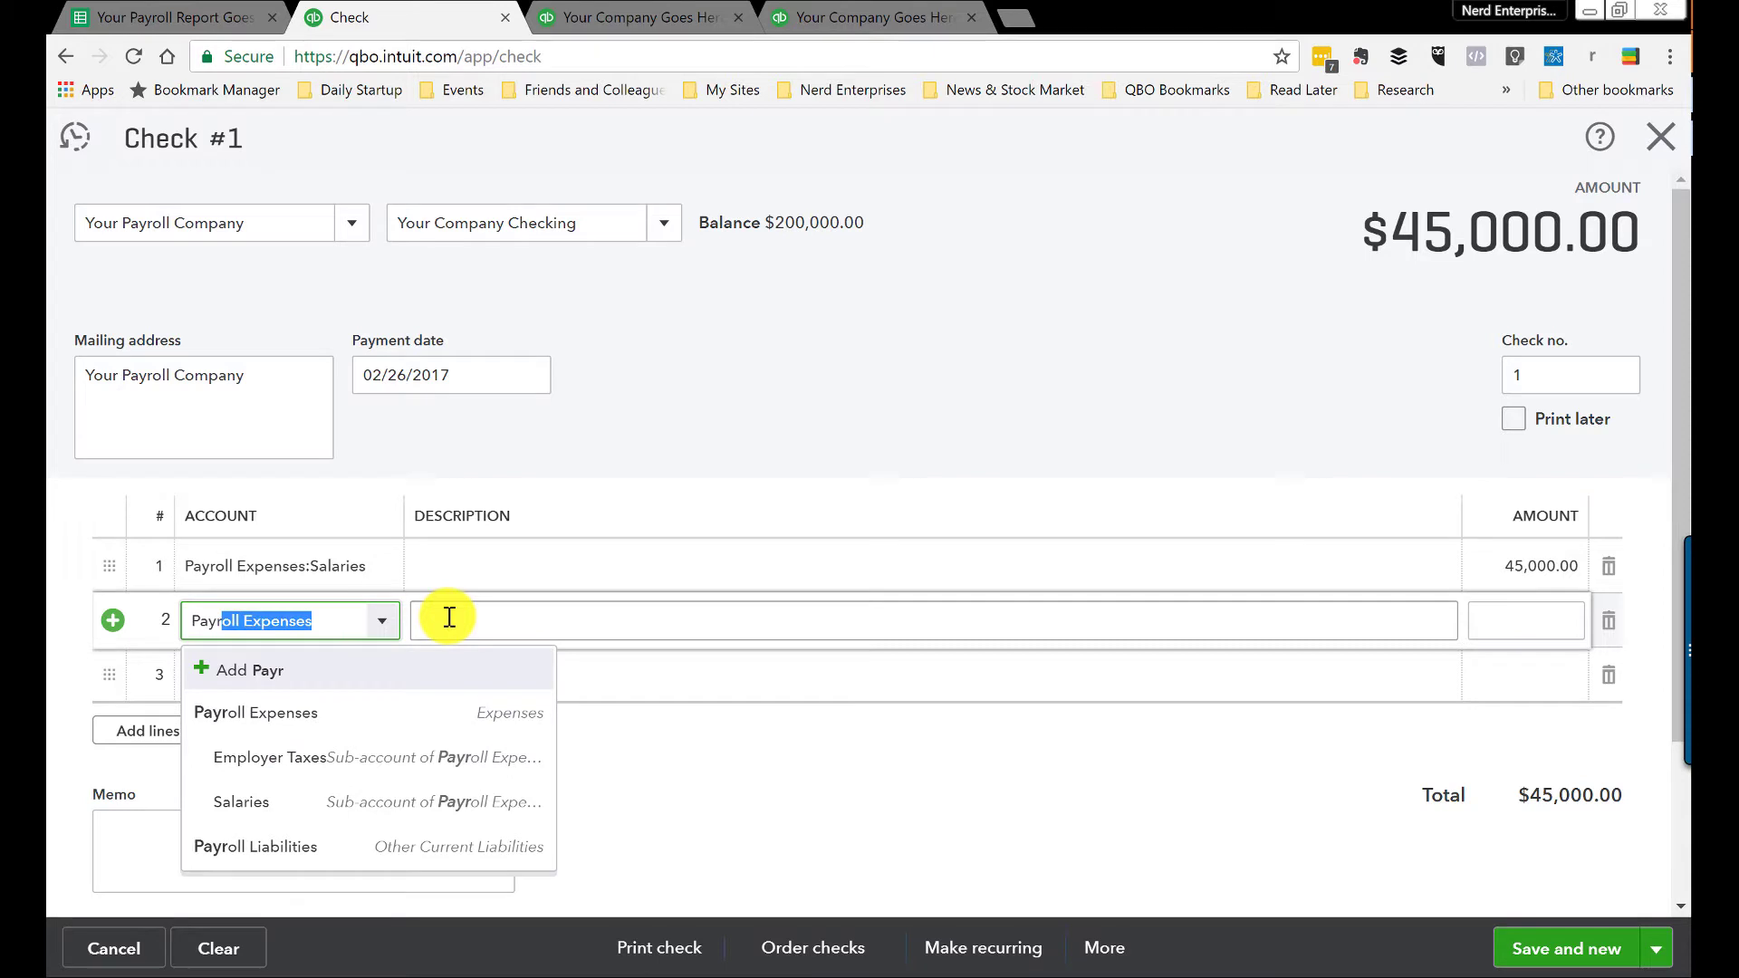
pyautogui.click(237, 846)
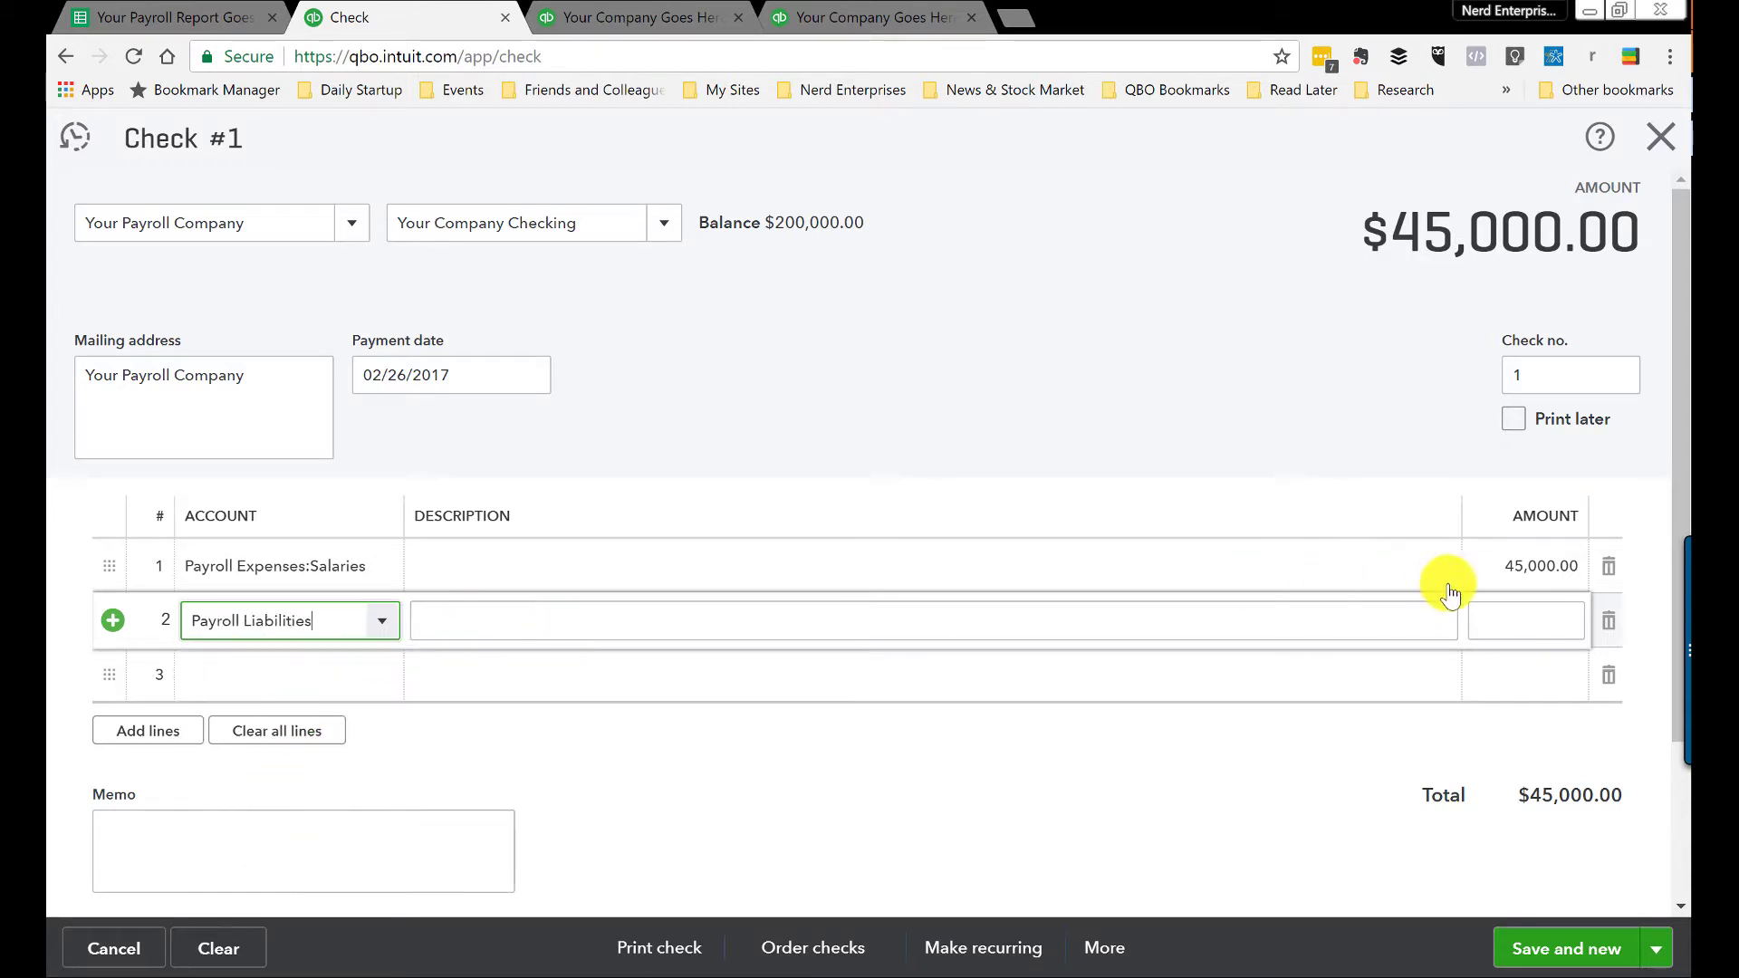
pyautogui.click(172, 17)
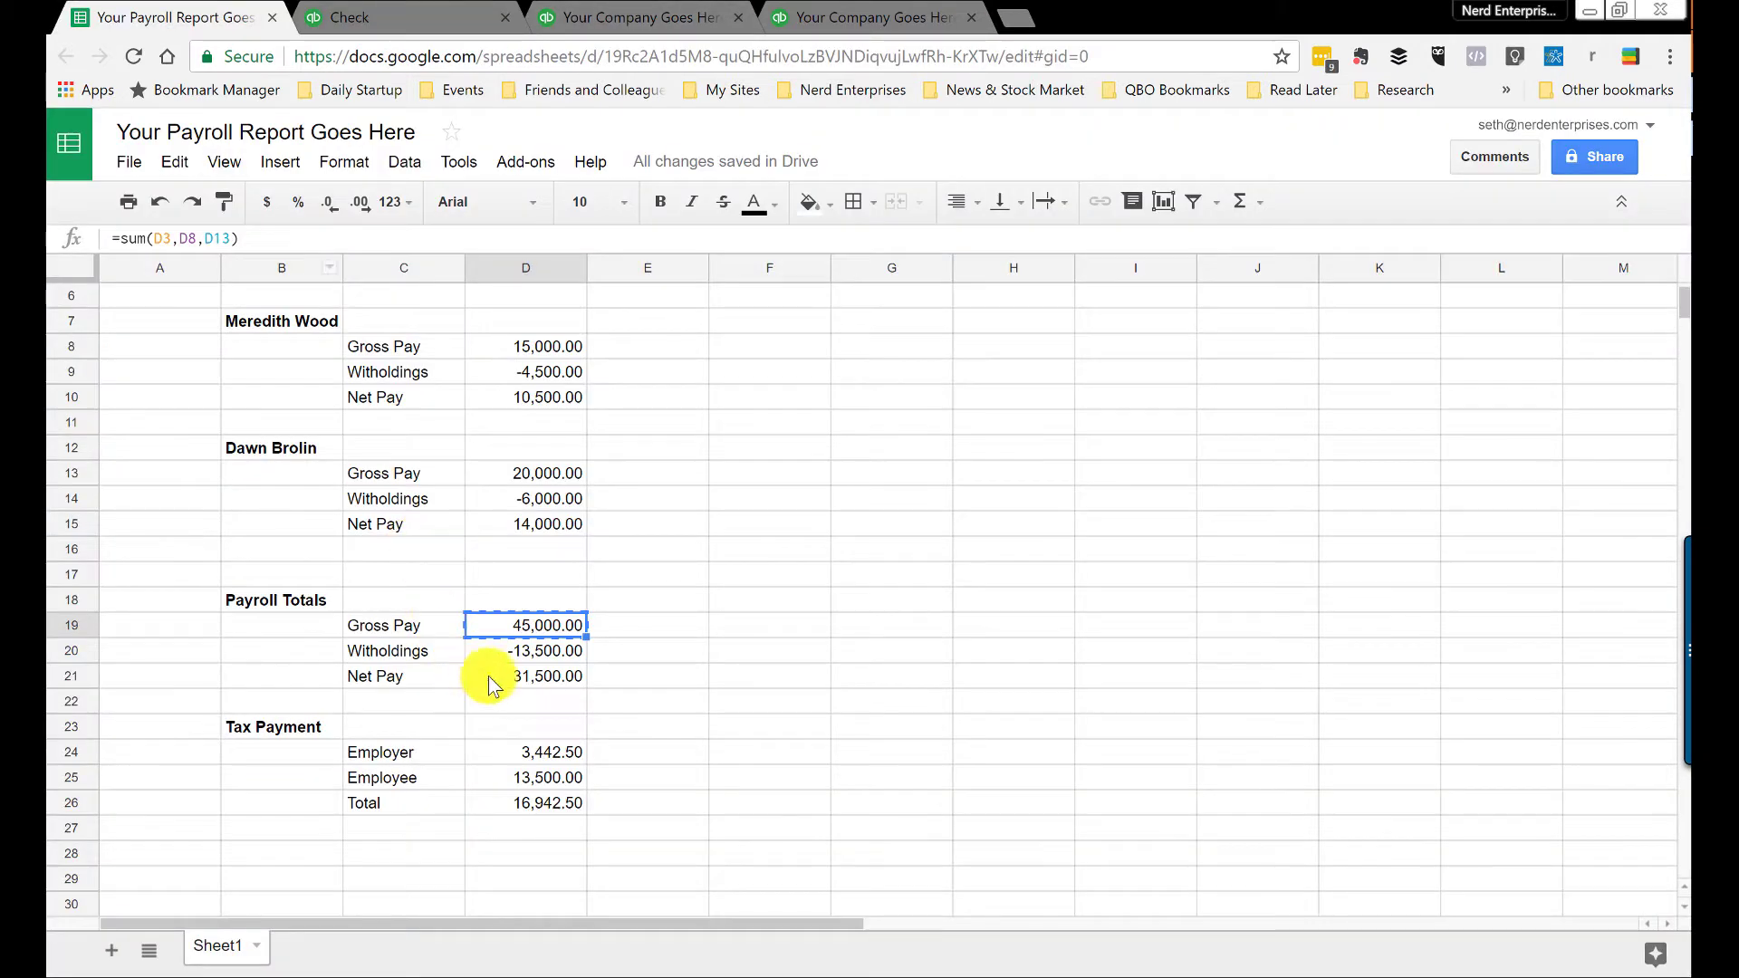
pyautogui.click(515, 654)
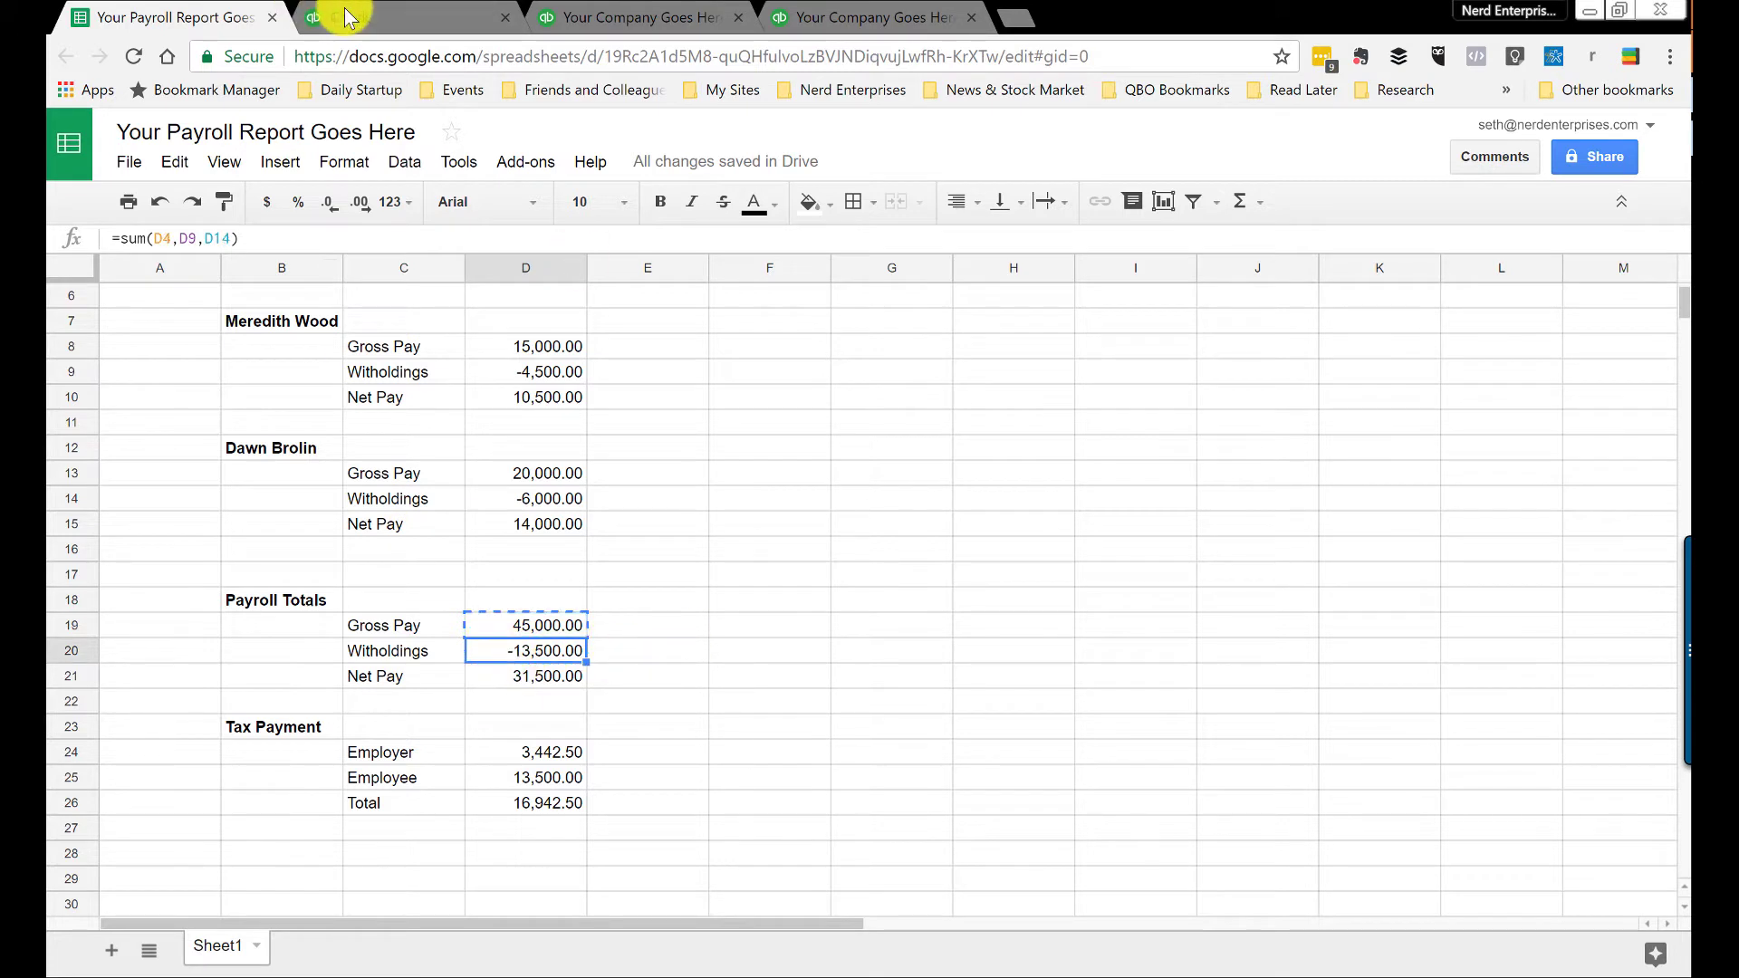
pyautogui.click(349, 17)
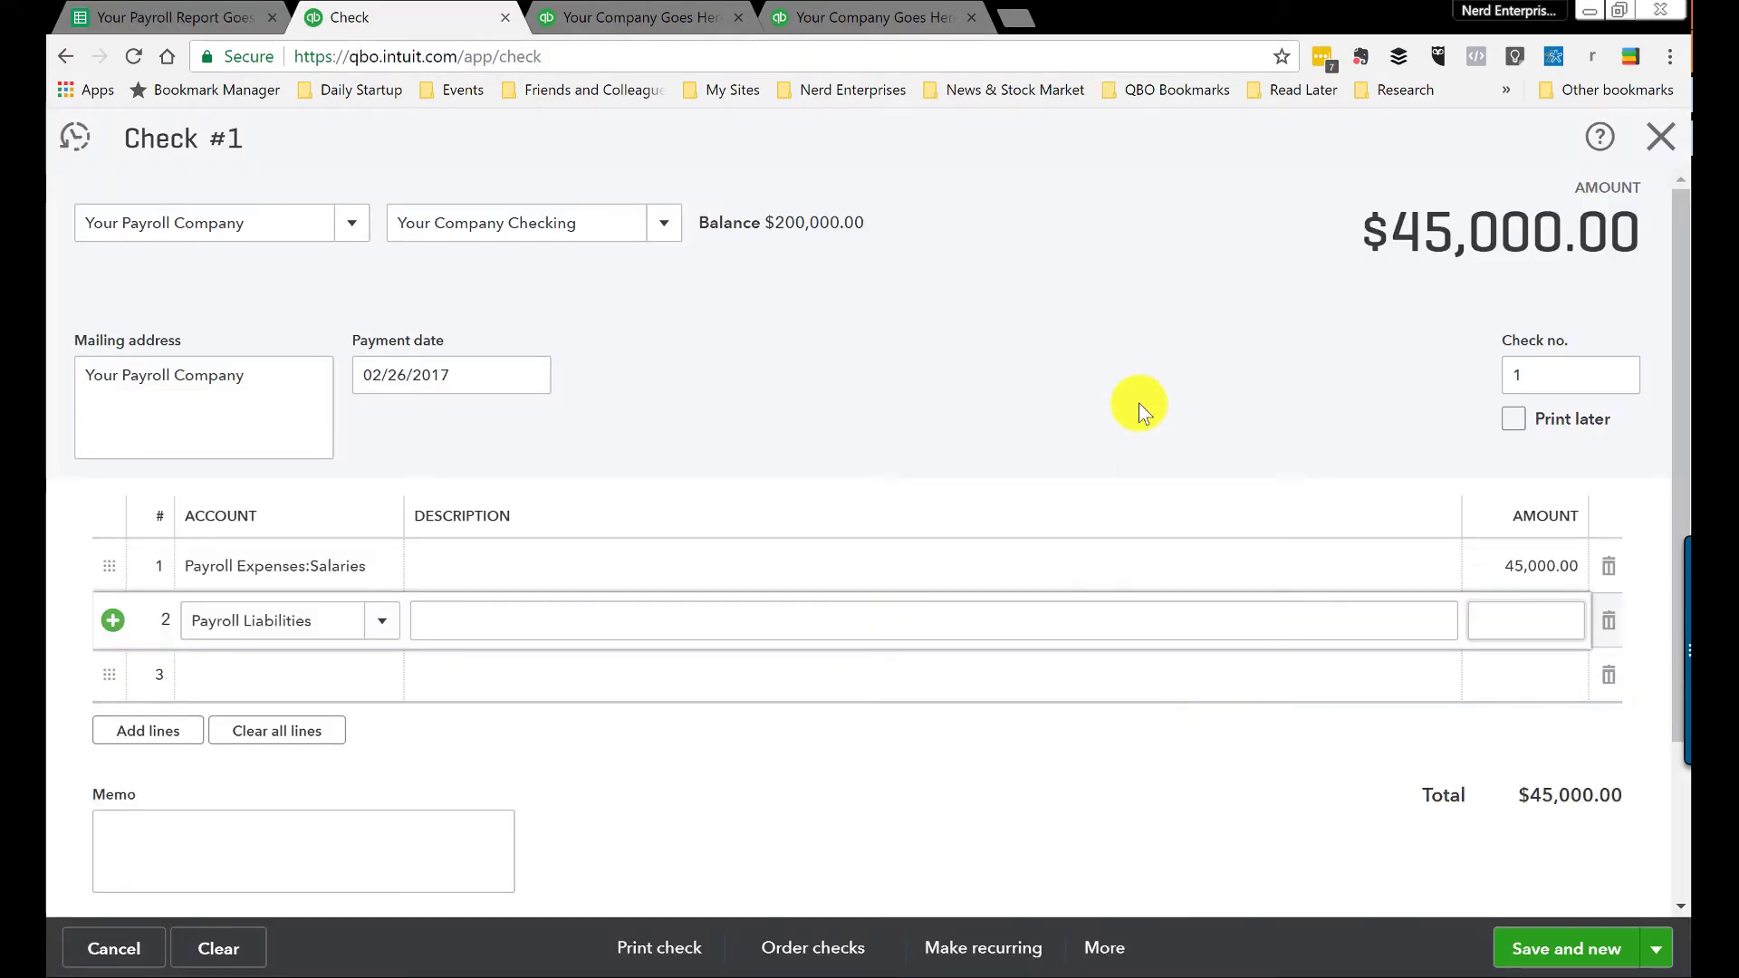
pyautogui.write('-13500')
pyautogui.press('Tab')
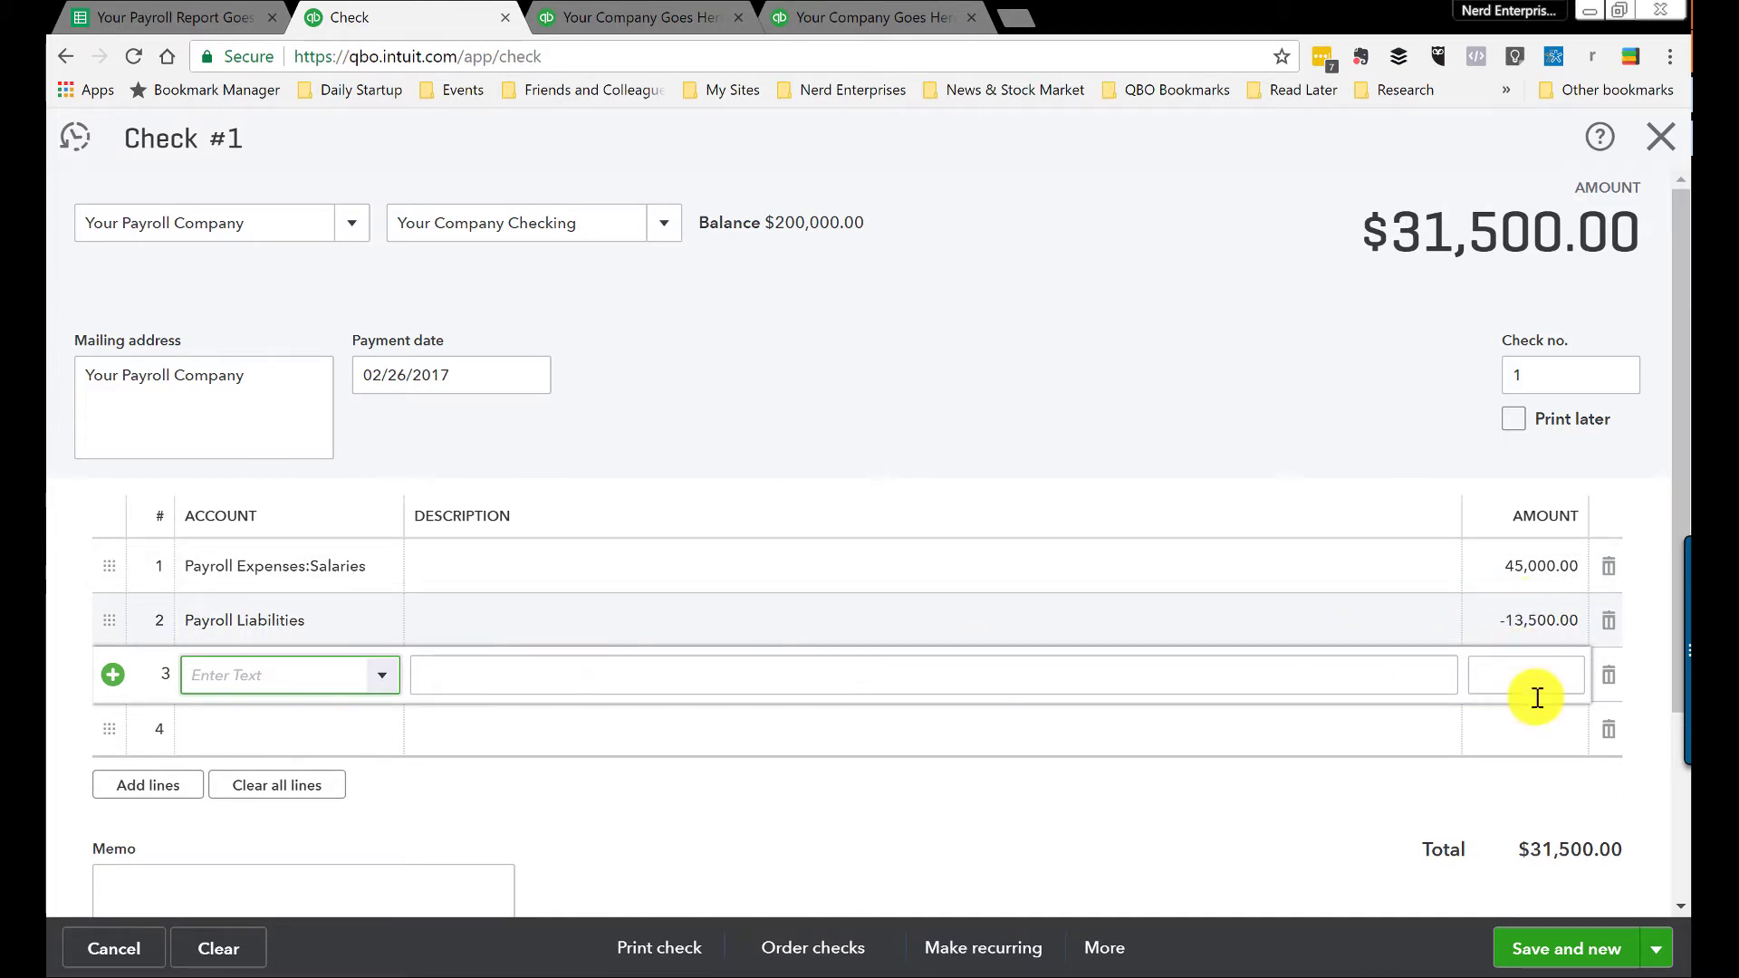
pyautogui.click(172, 17)
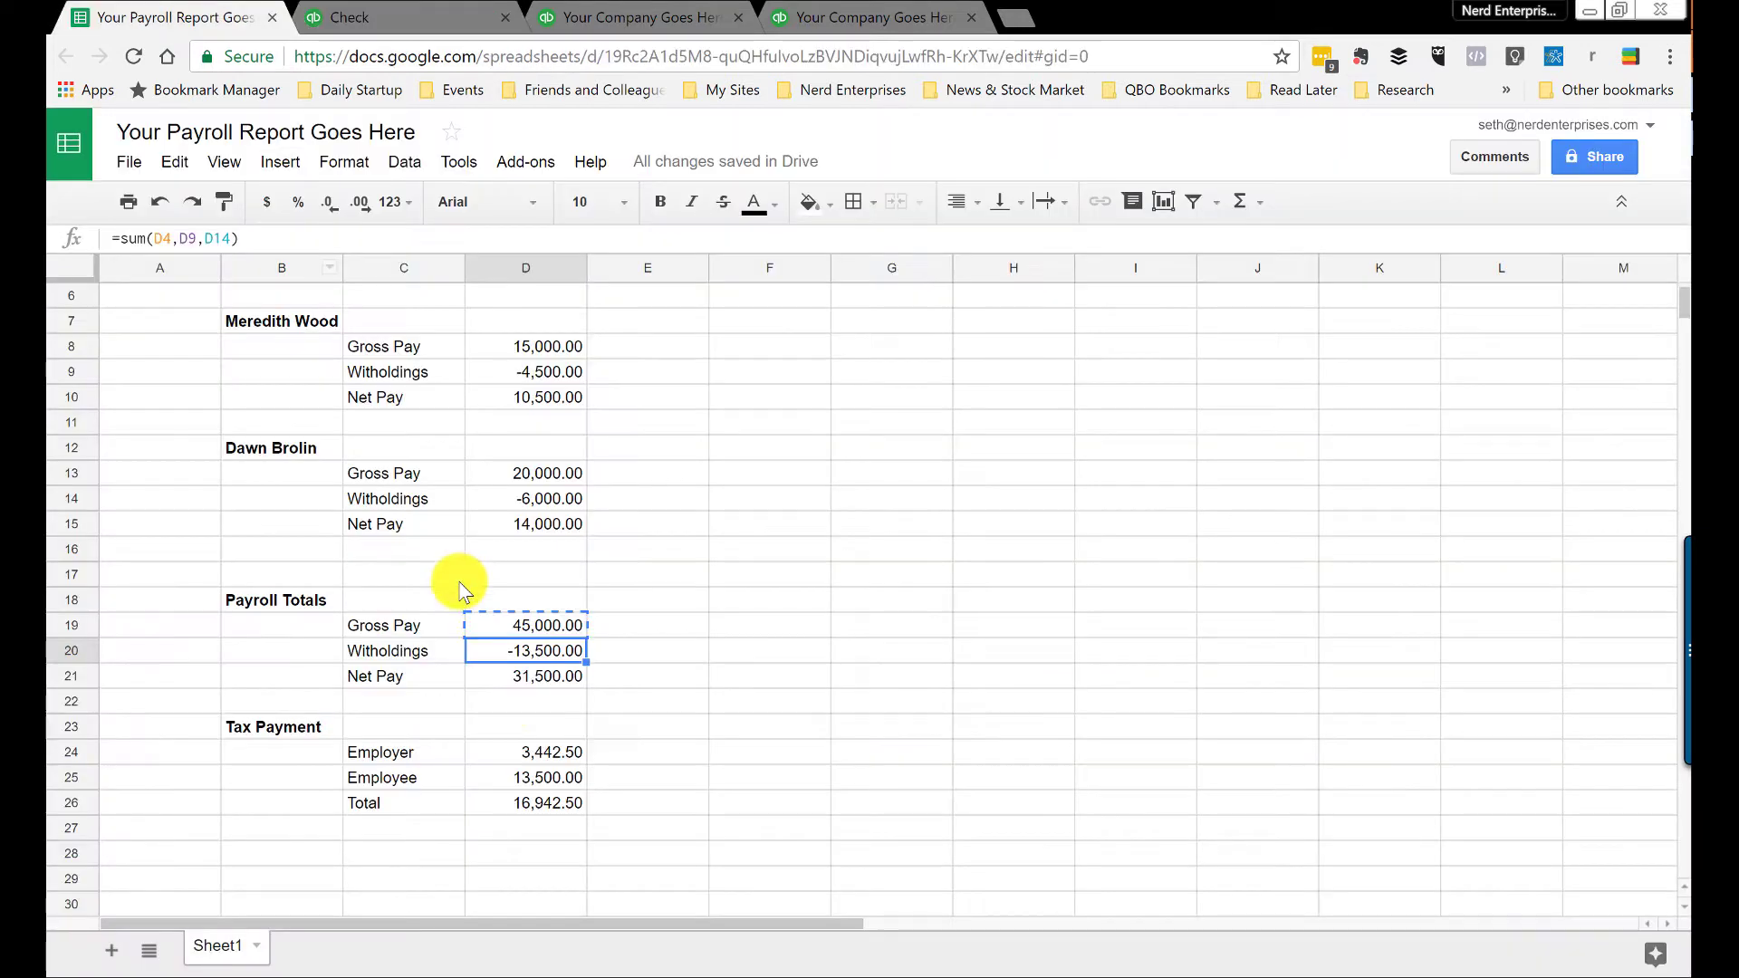
pyautogui.click(633, 683)
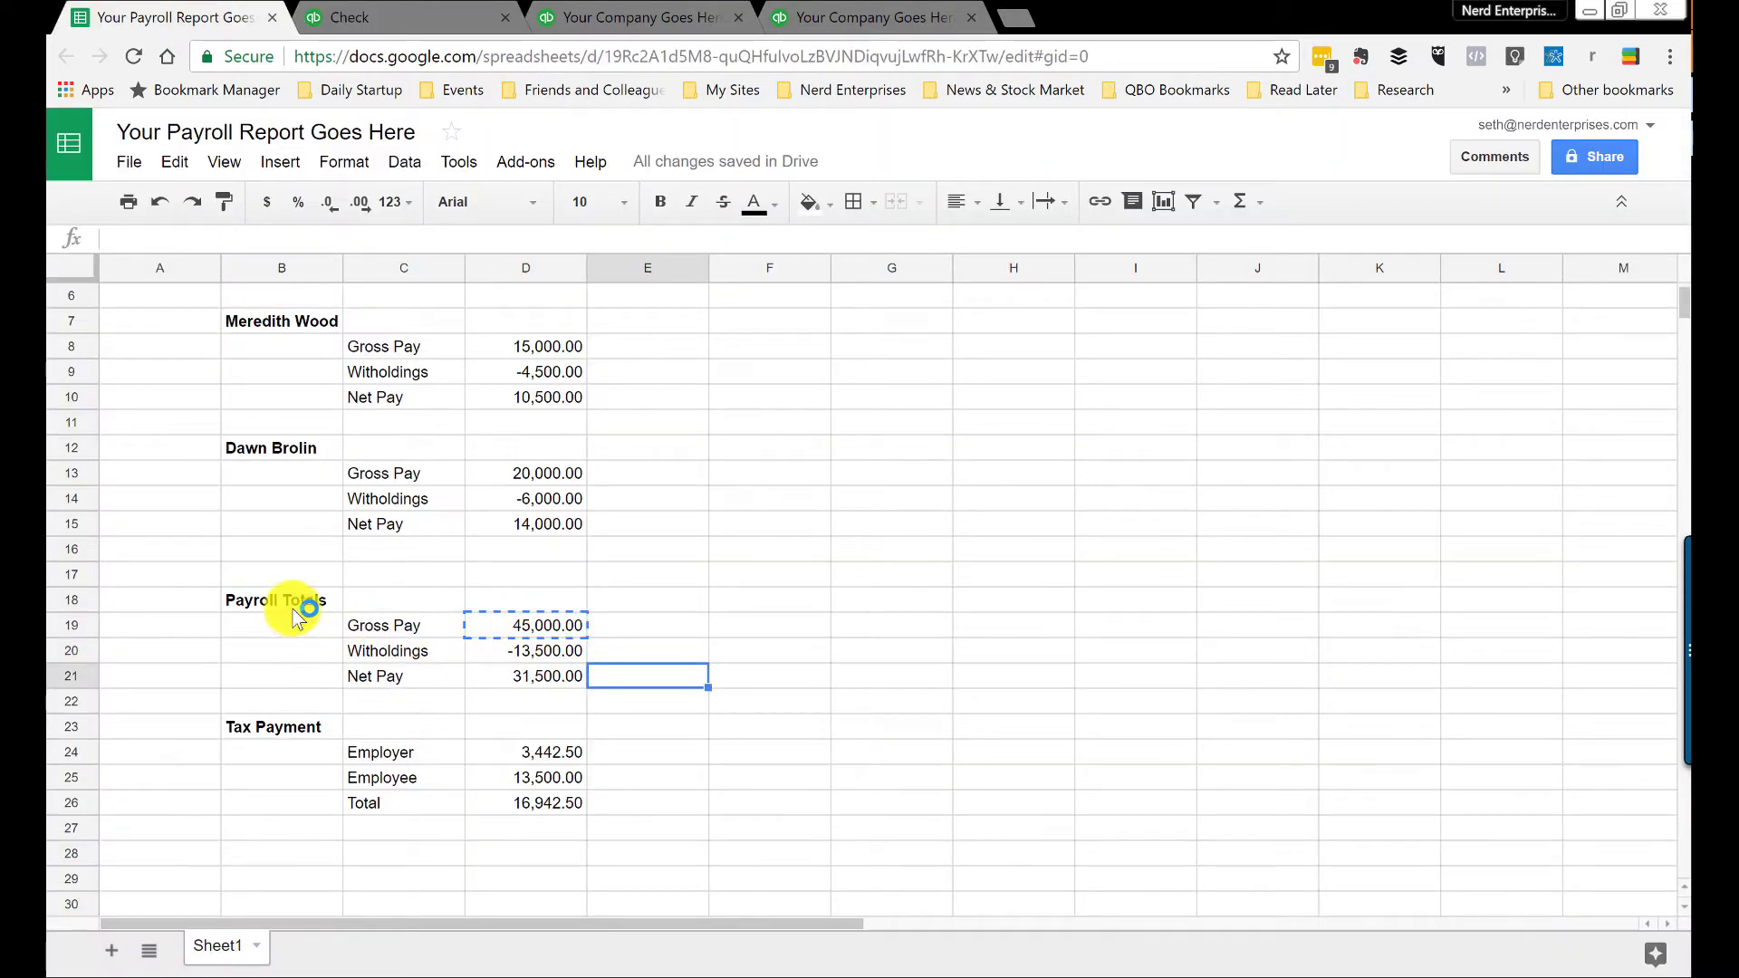
pyautogui.moveTo(272, 599); pyautogui.dragTo(528, 683)
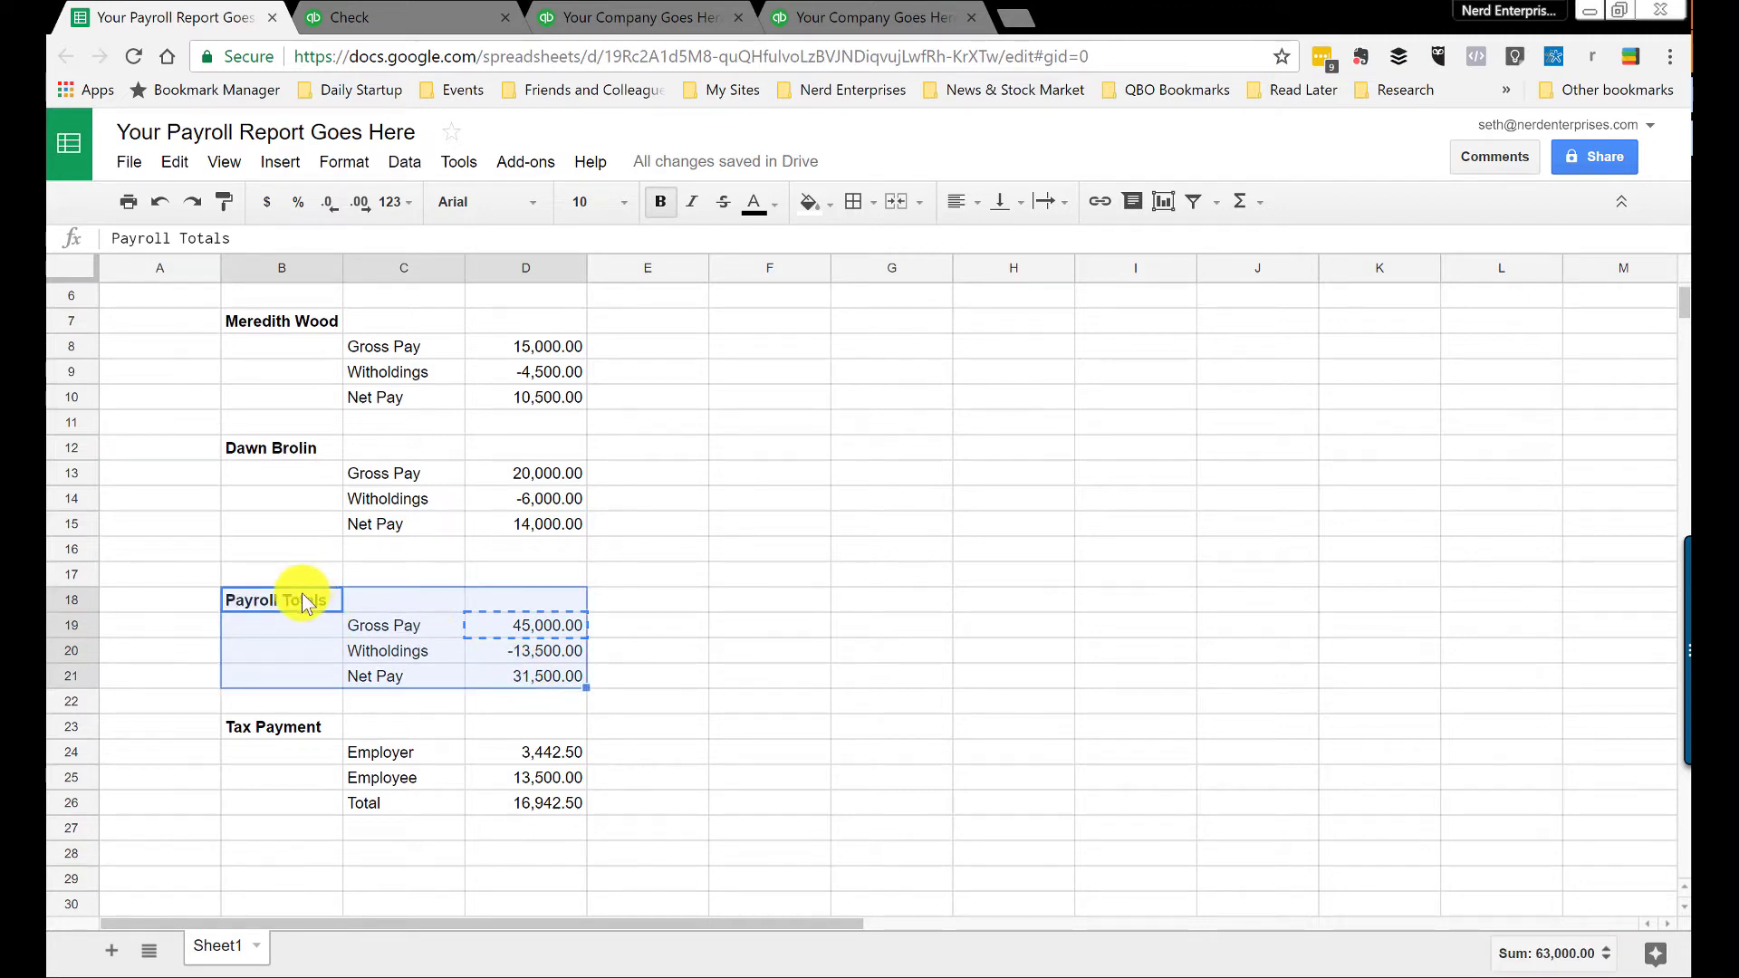
pyautogui.click(380, 17)
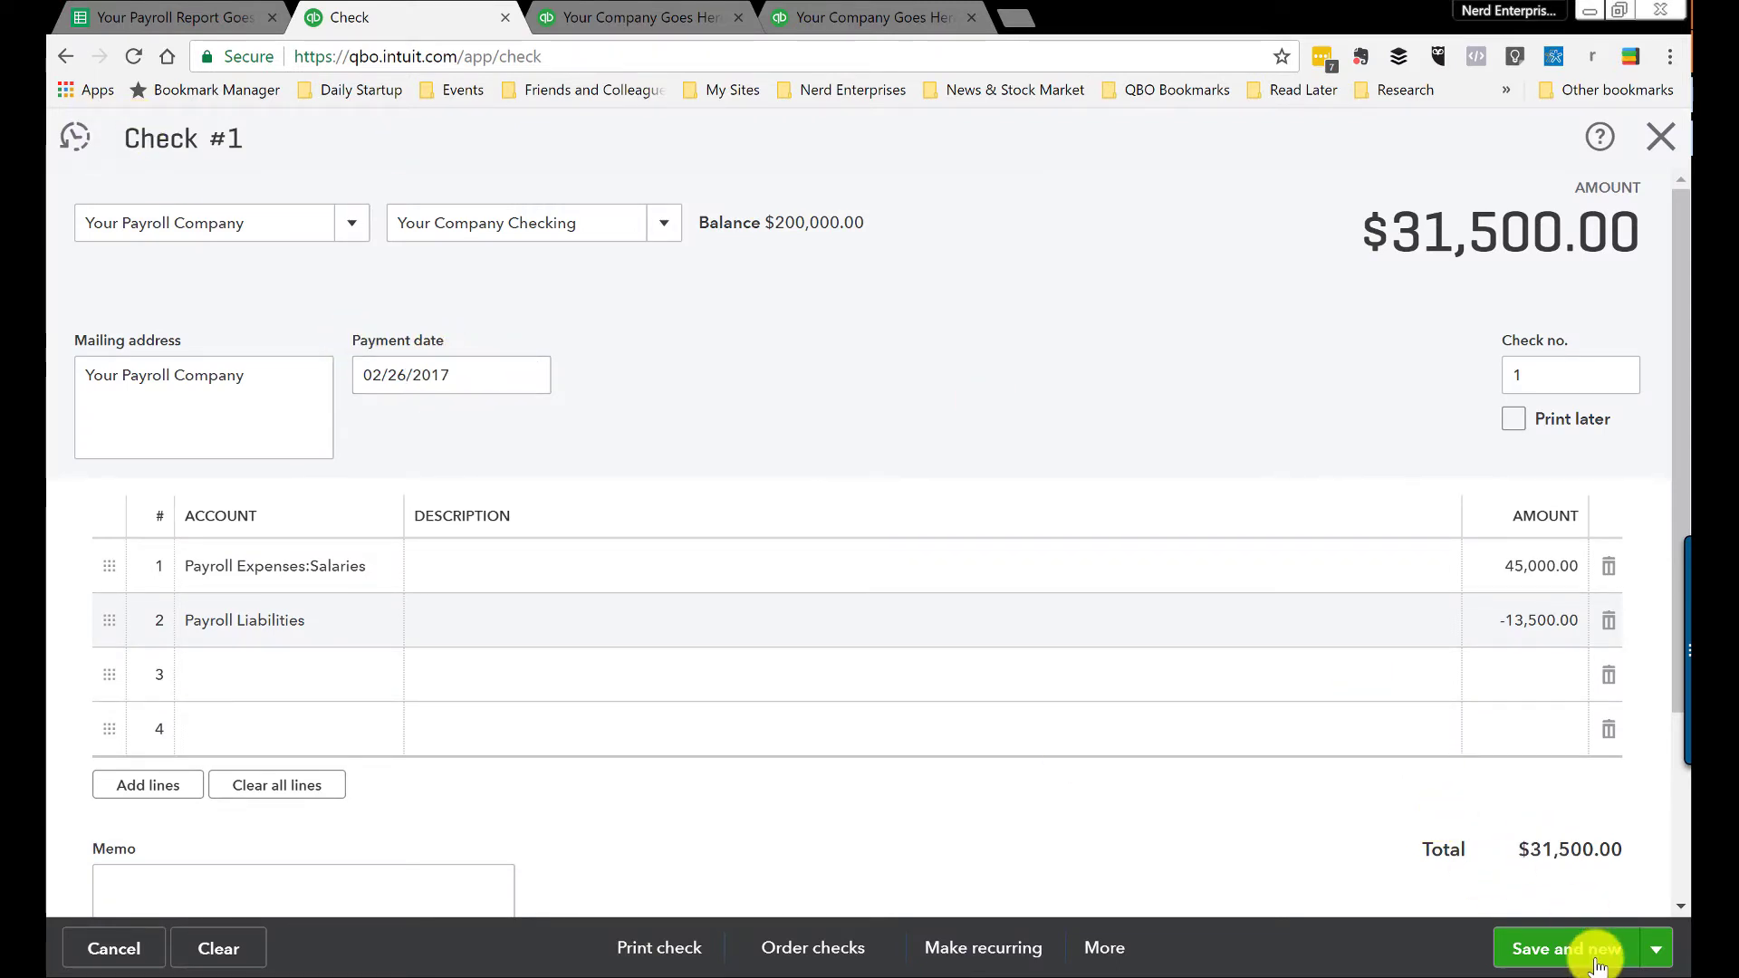
# Step: Save and close the $31,500.00 check and re-run the Balance Sheet, showing Checking at 168,500.00
pyautogui.click(1656, 948)
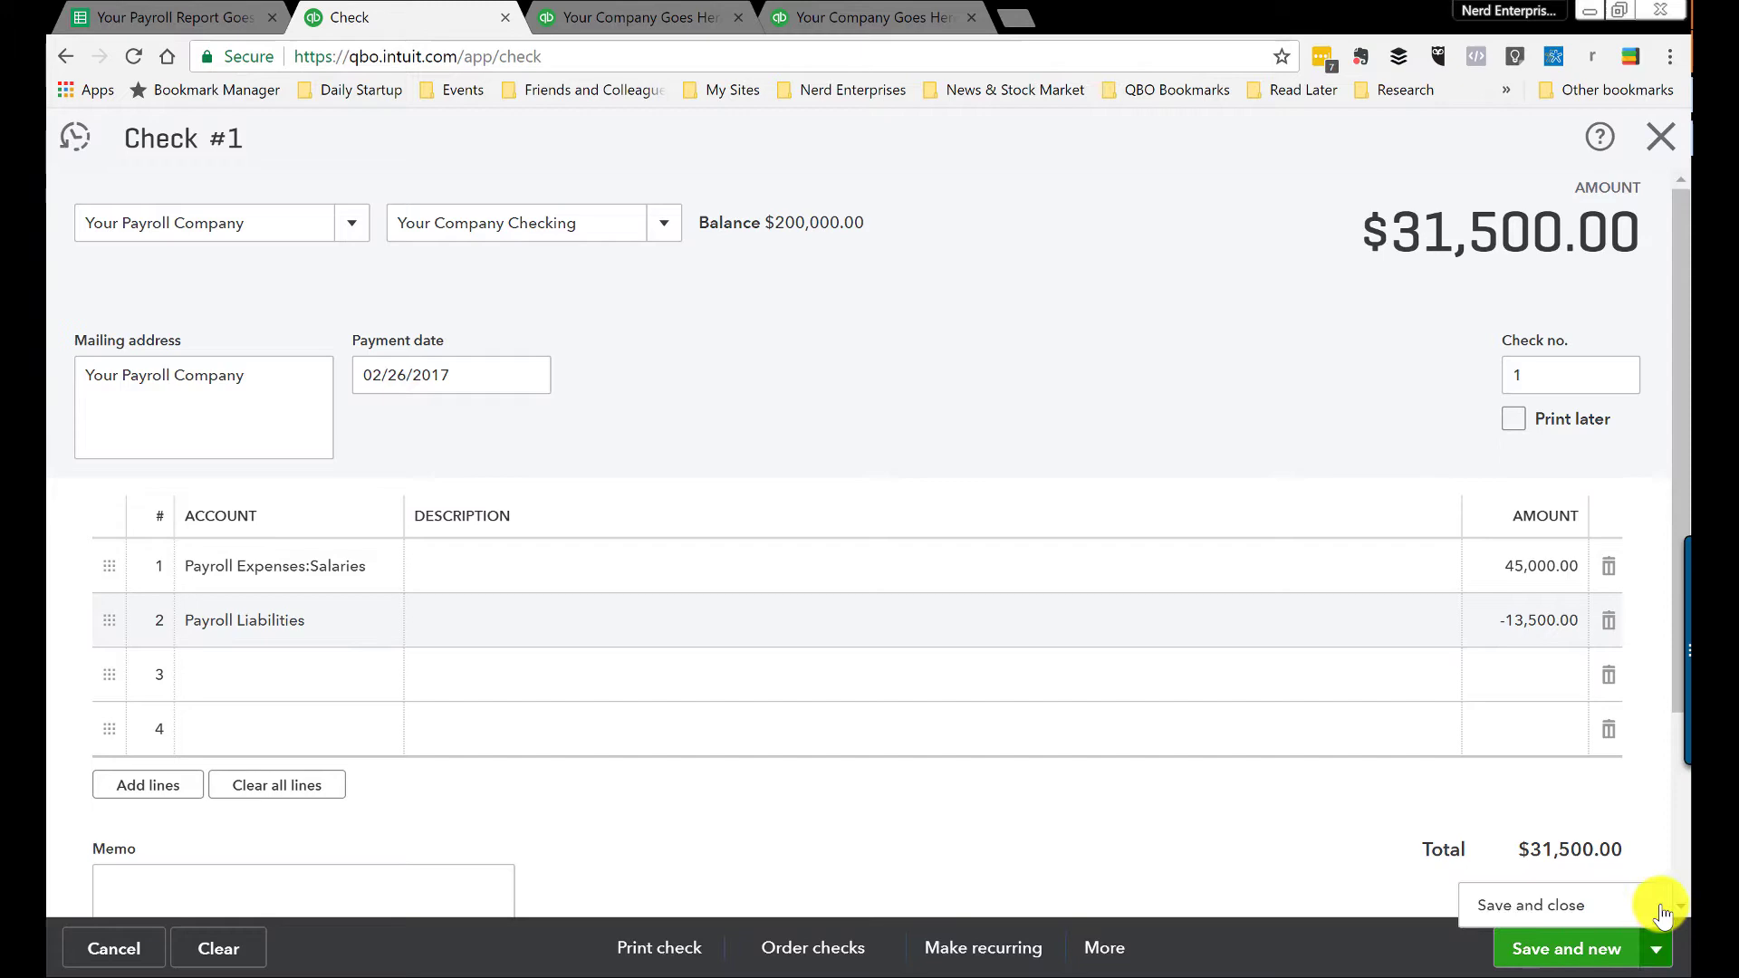
pyautogui.click(1569, 906)
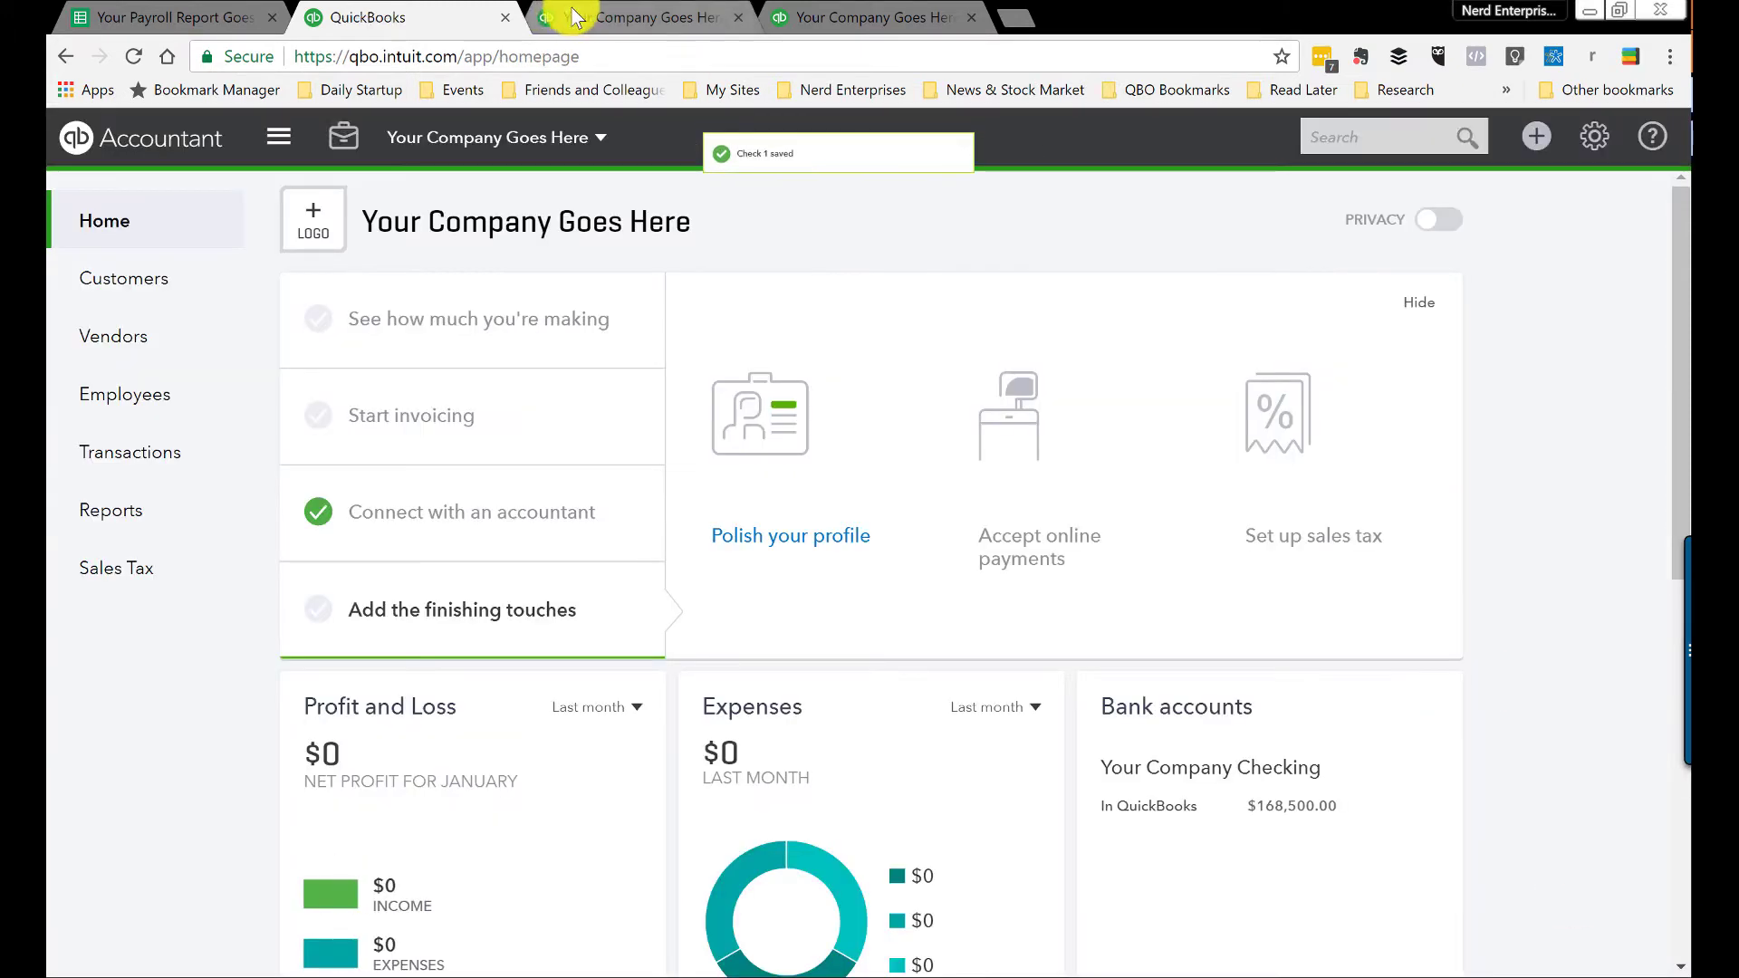
pyautogui.click(564, 11)
pyautogui.click(1368, 332)
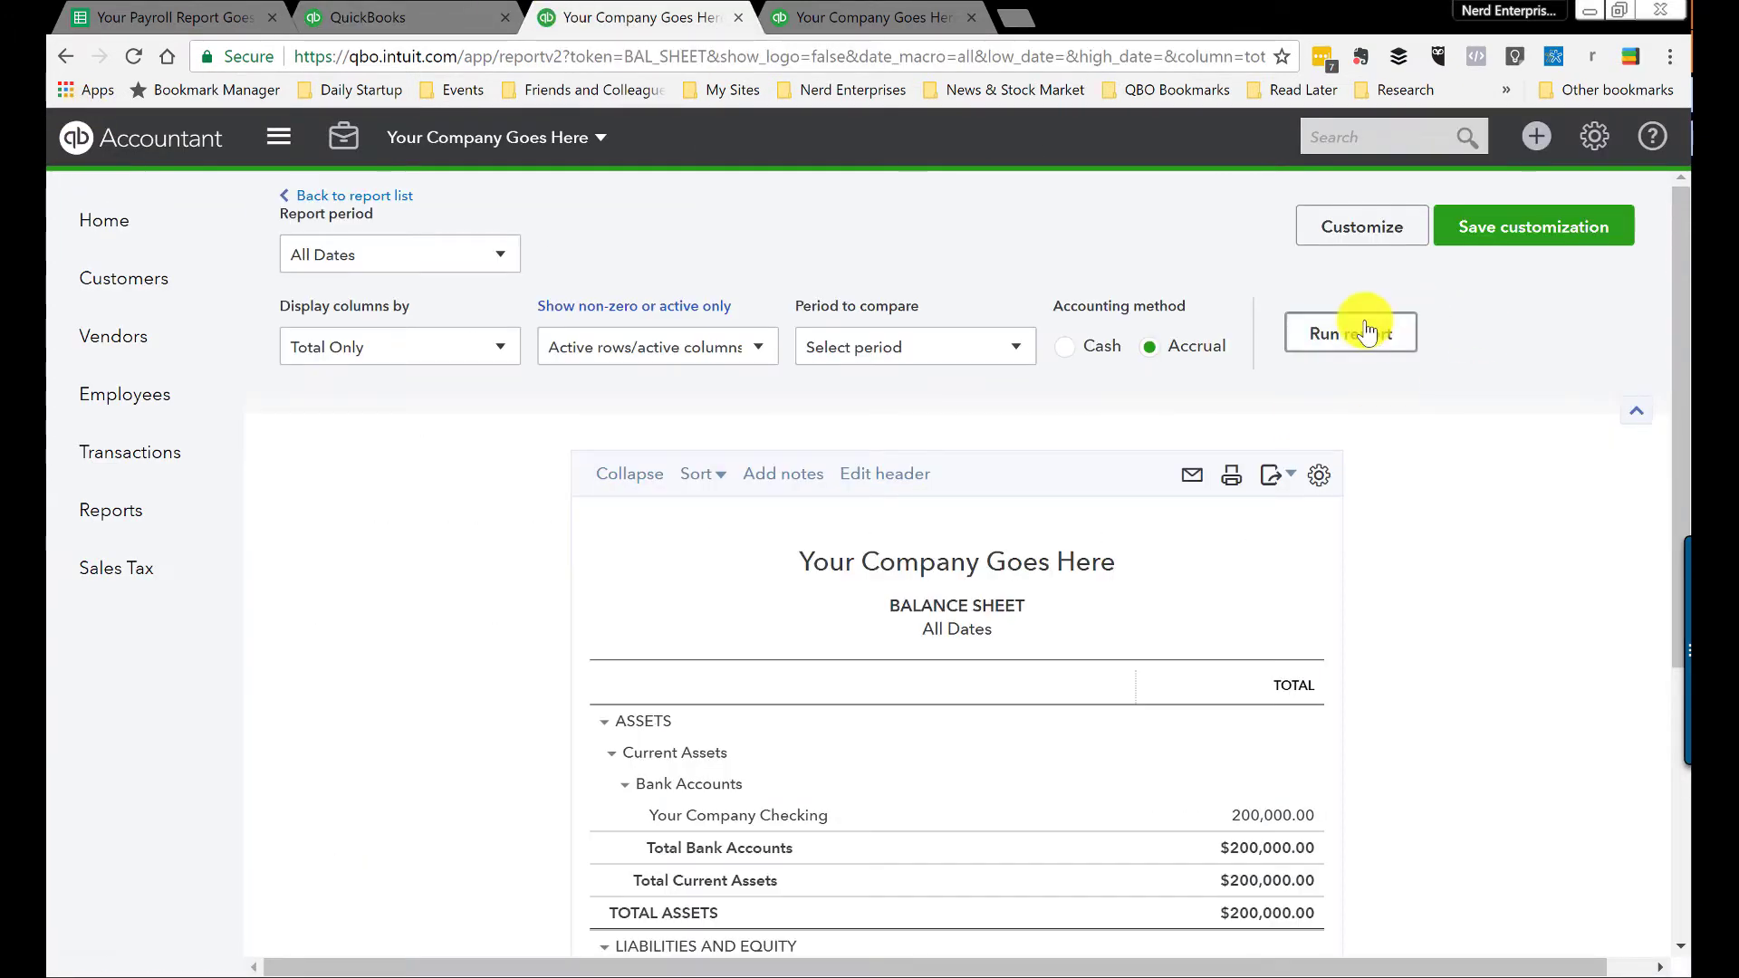
pyautogui.scroll(-4, 1122, 547)
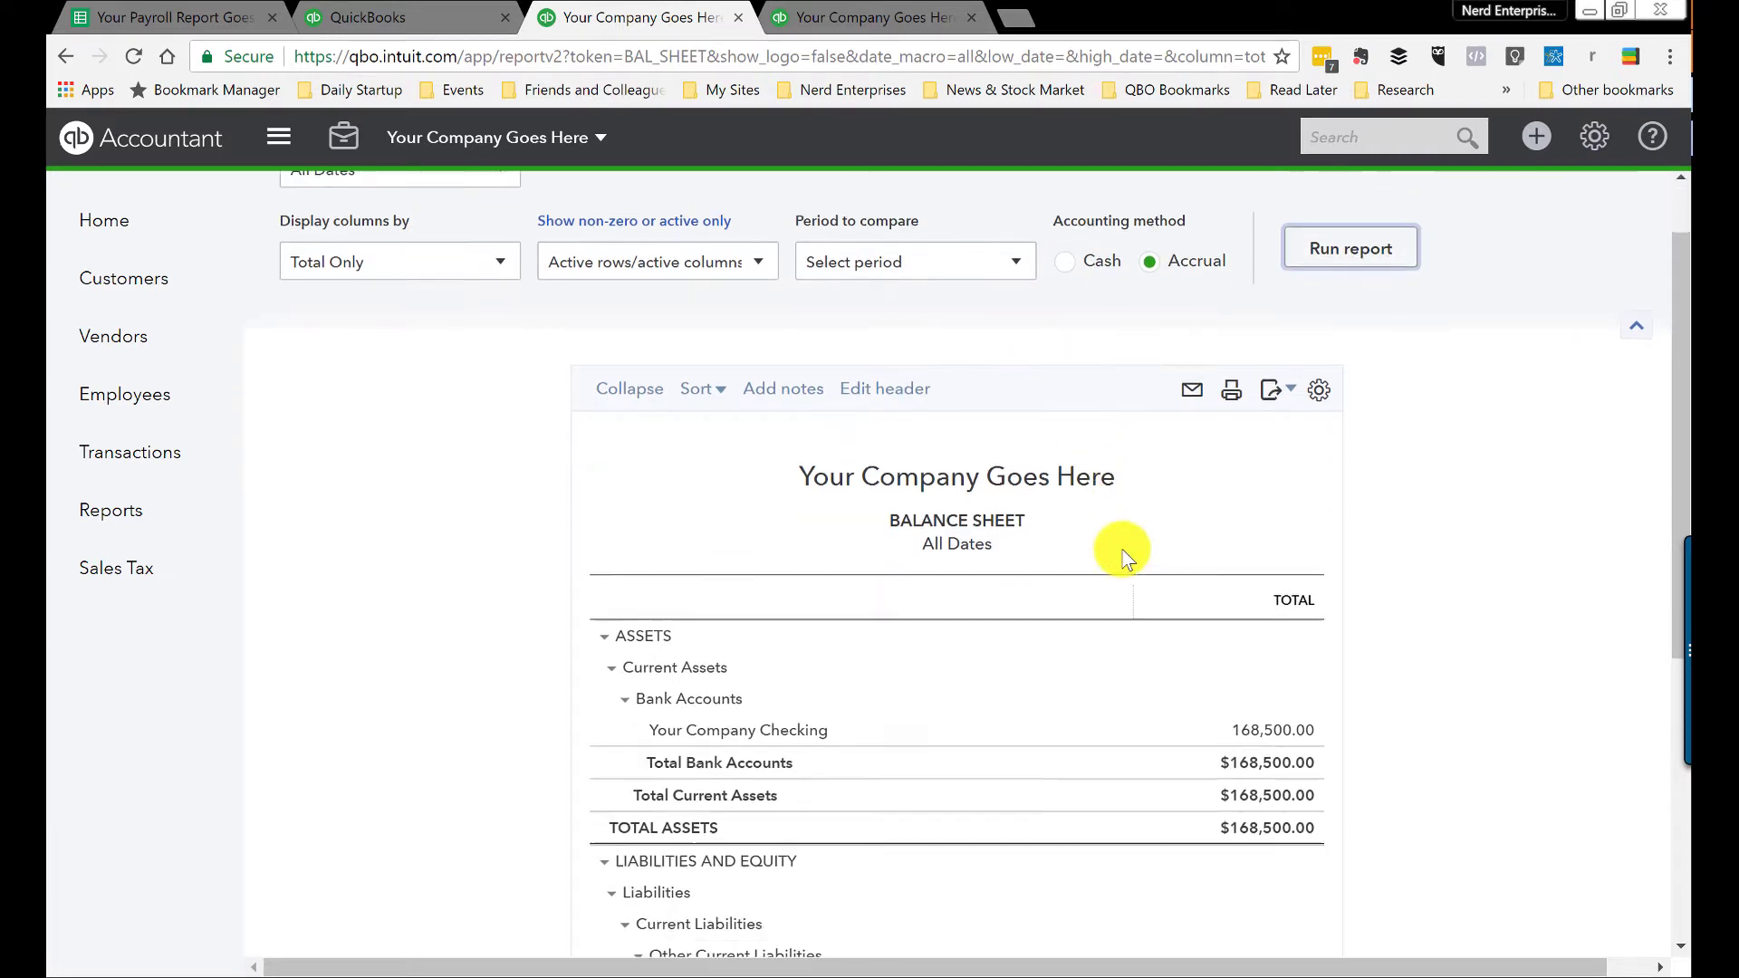
pyautogui.scroll(-3, 1263, 452)
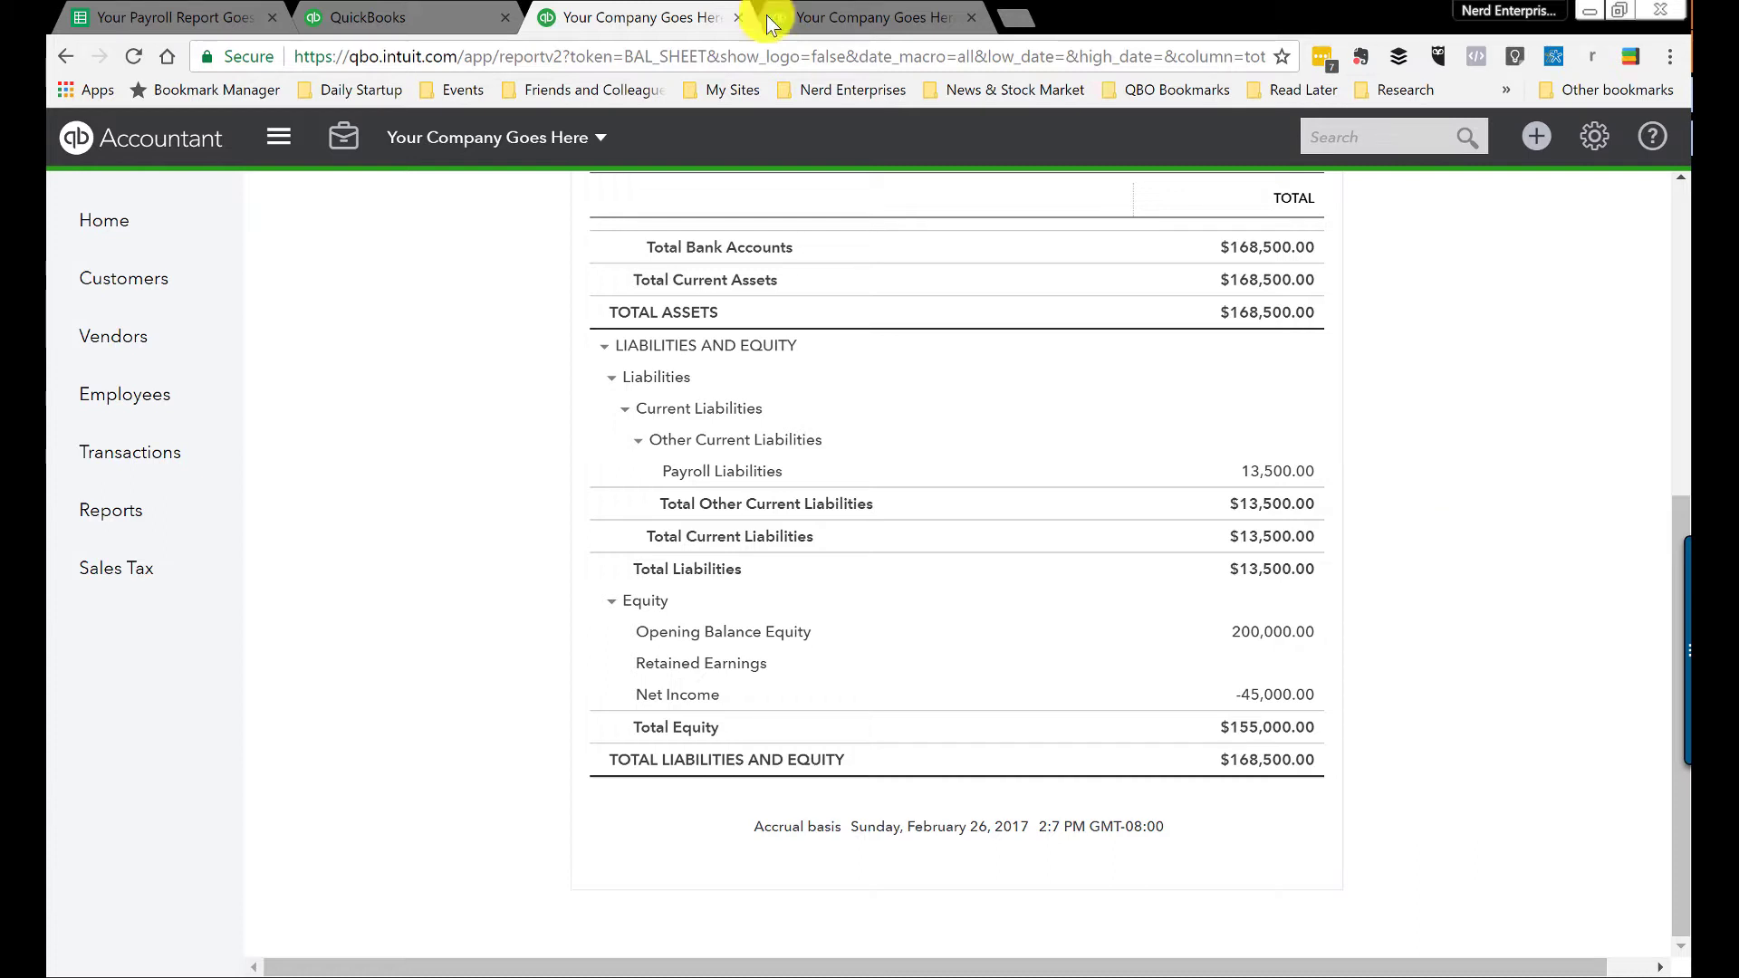
pyautogui.click(832, 20)
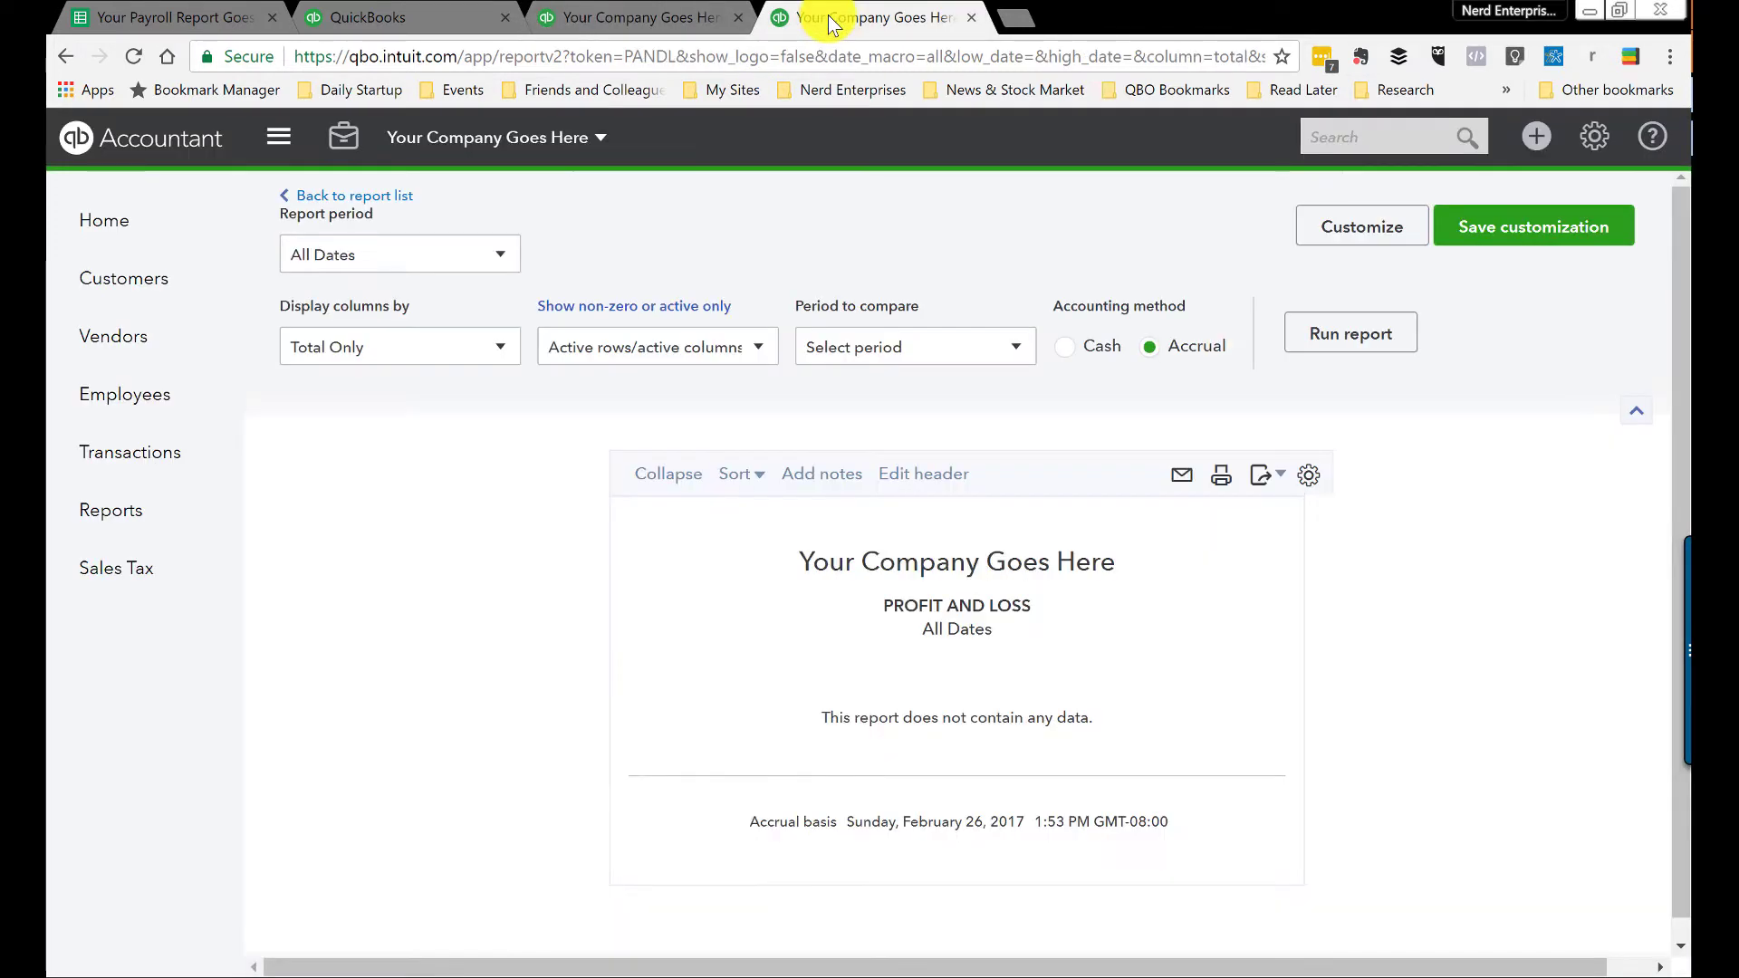
# Step: Re-run Profit and Loss to show 45,000.00 Salaries and net income -45,000.00
pyautogui.click(1353, 334)
pyautogui.scroll(-2, 1547, 676)
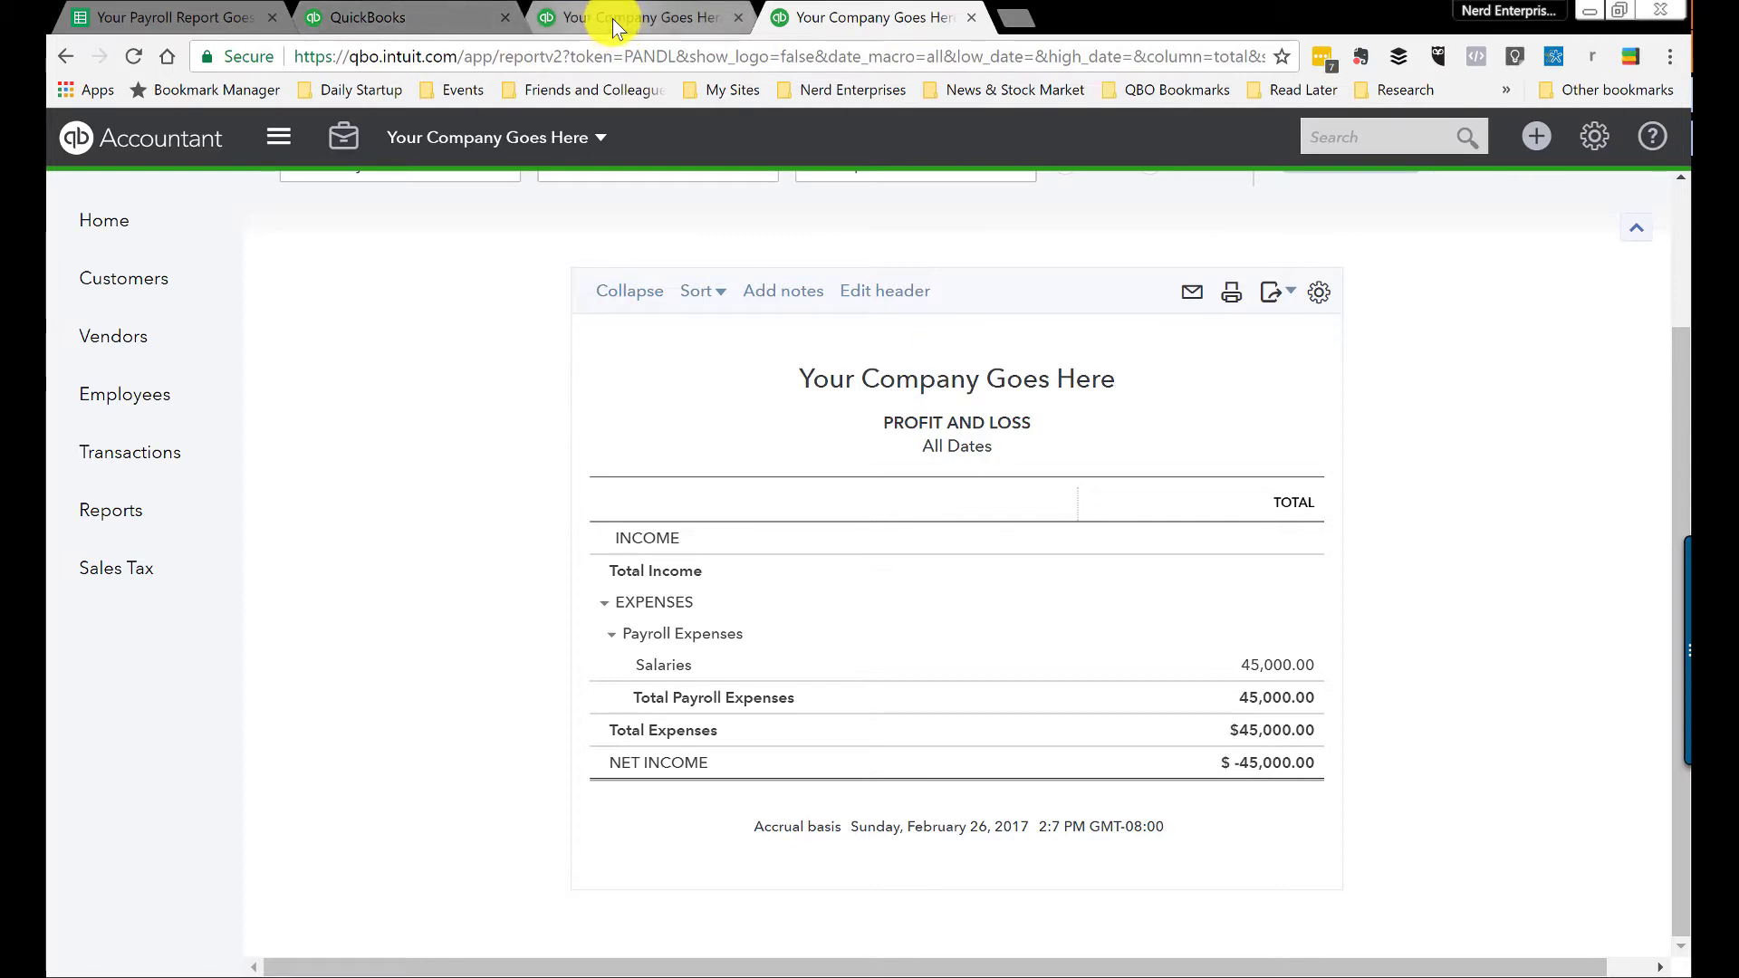
pyautogui.click(353, 19)
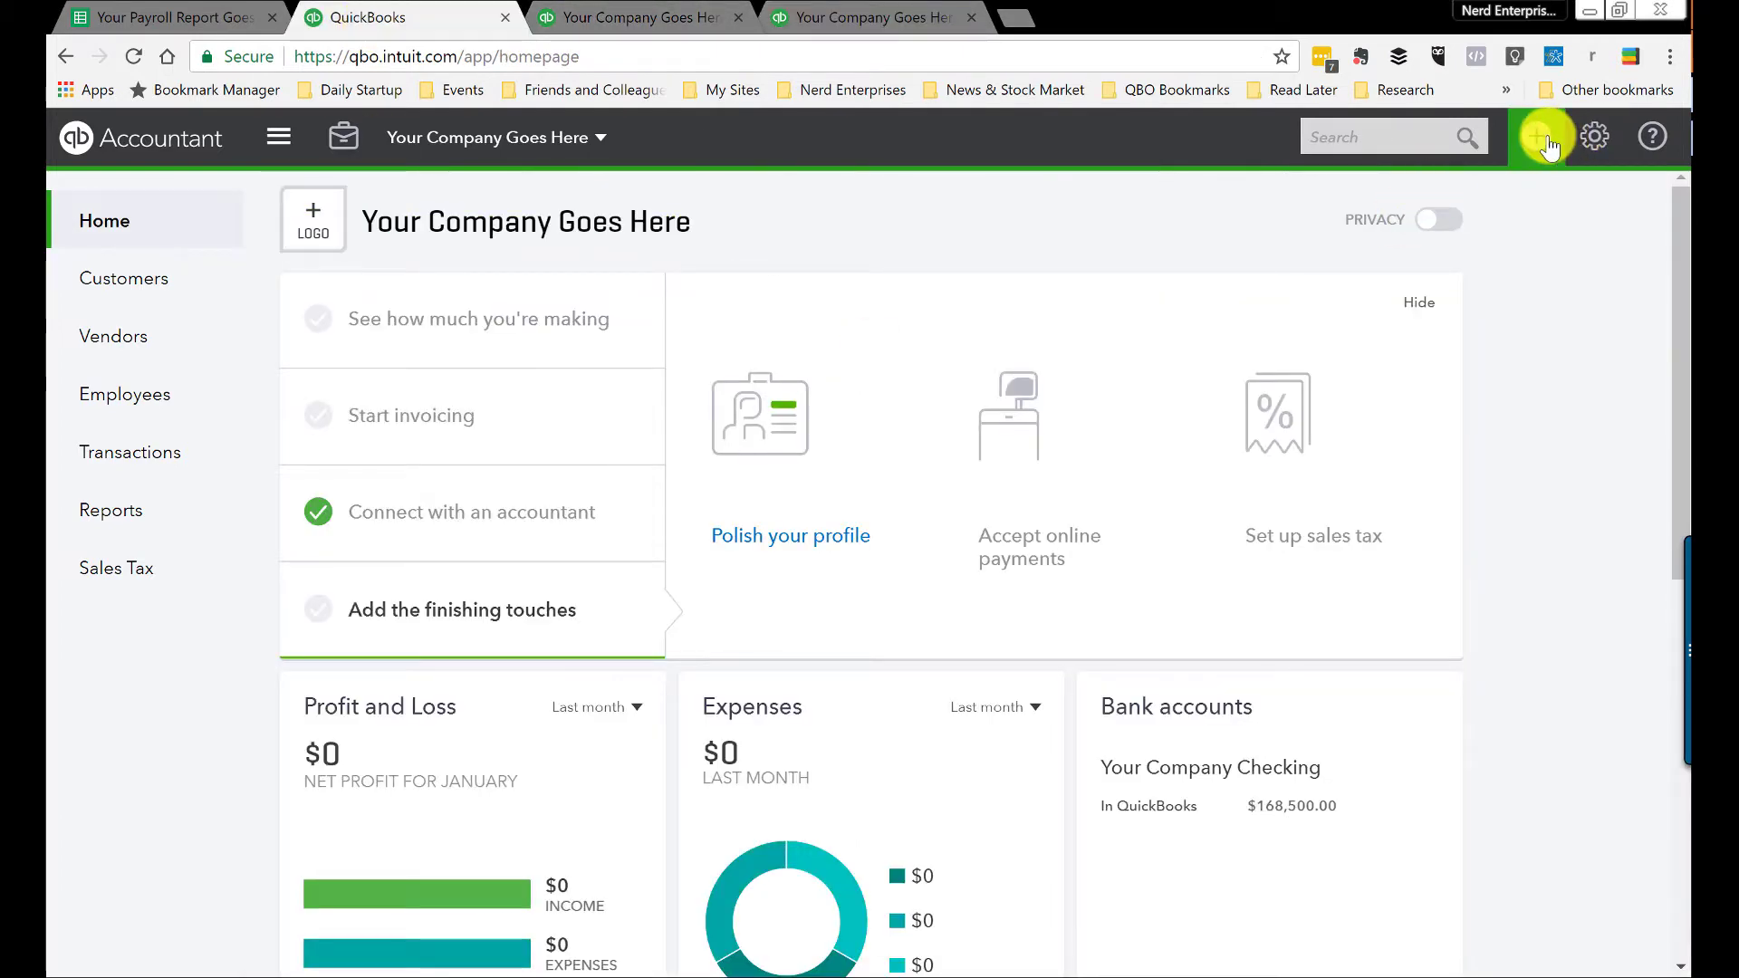
# Step: Open a blank expense from Your Company Checking and view the 16,942.50 Tax Payment figures
pyautogui.click(1540, 137)
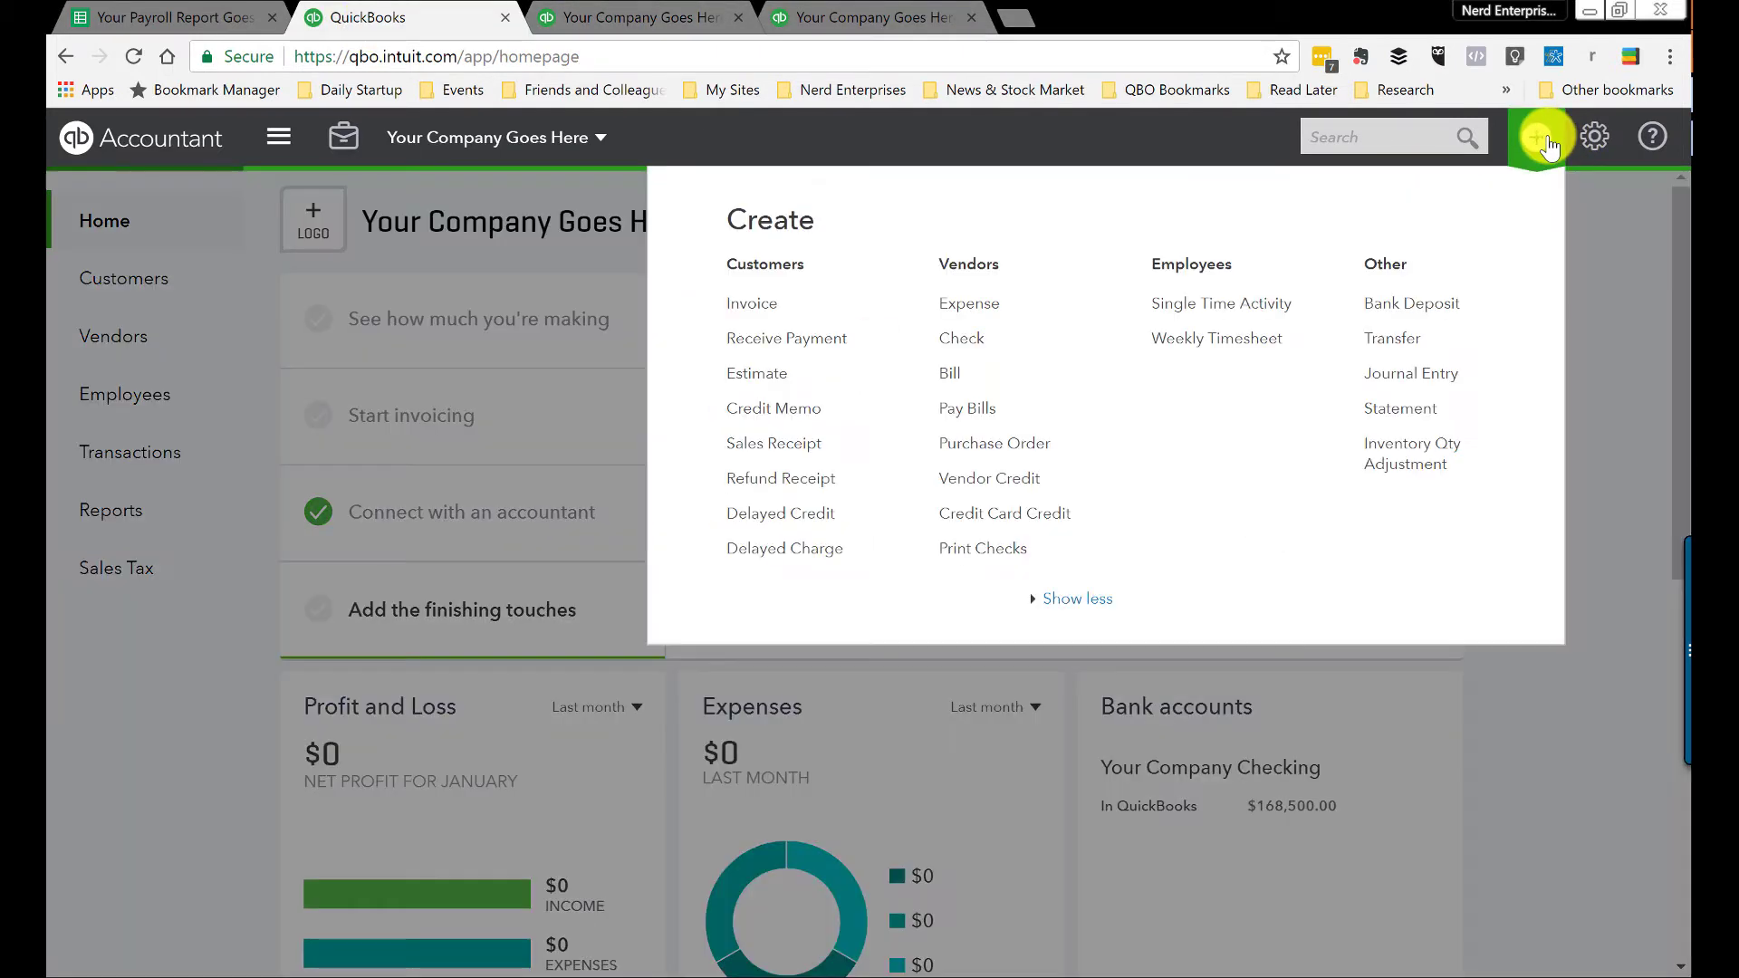
pyautogui.click(969, 308)
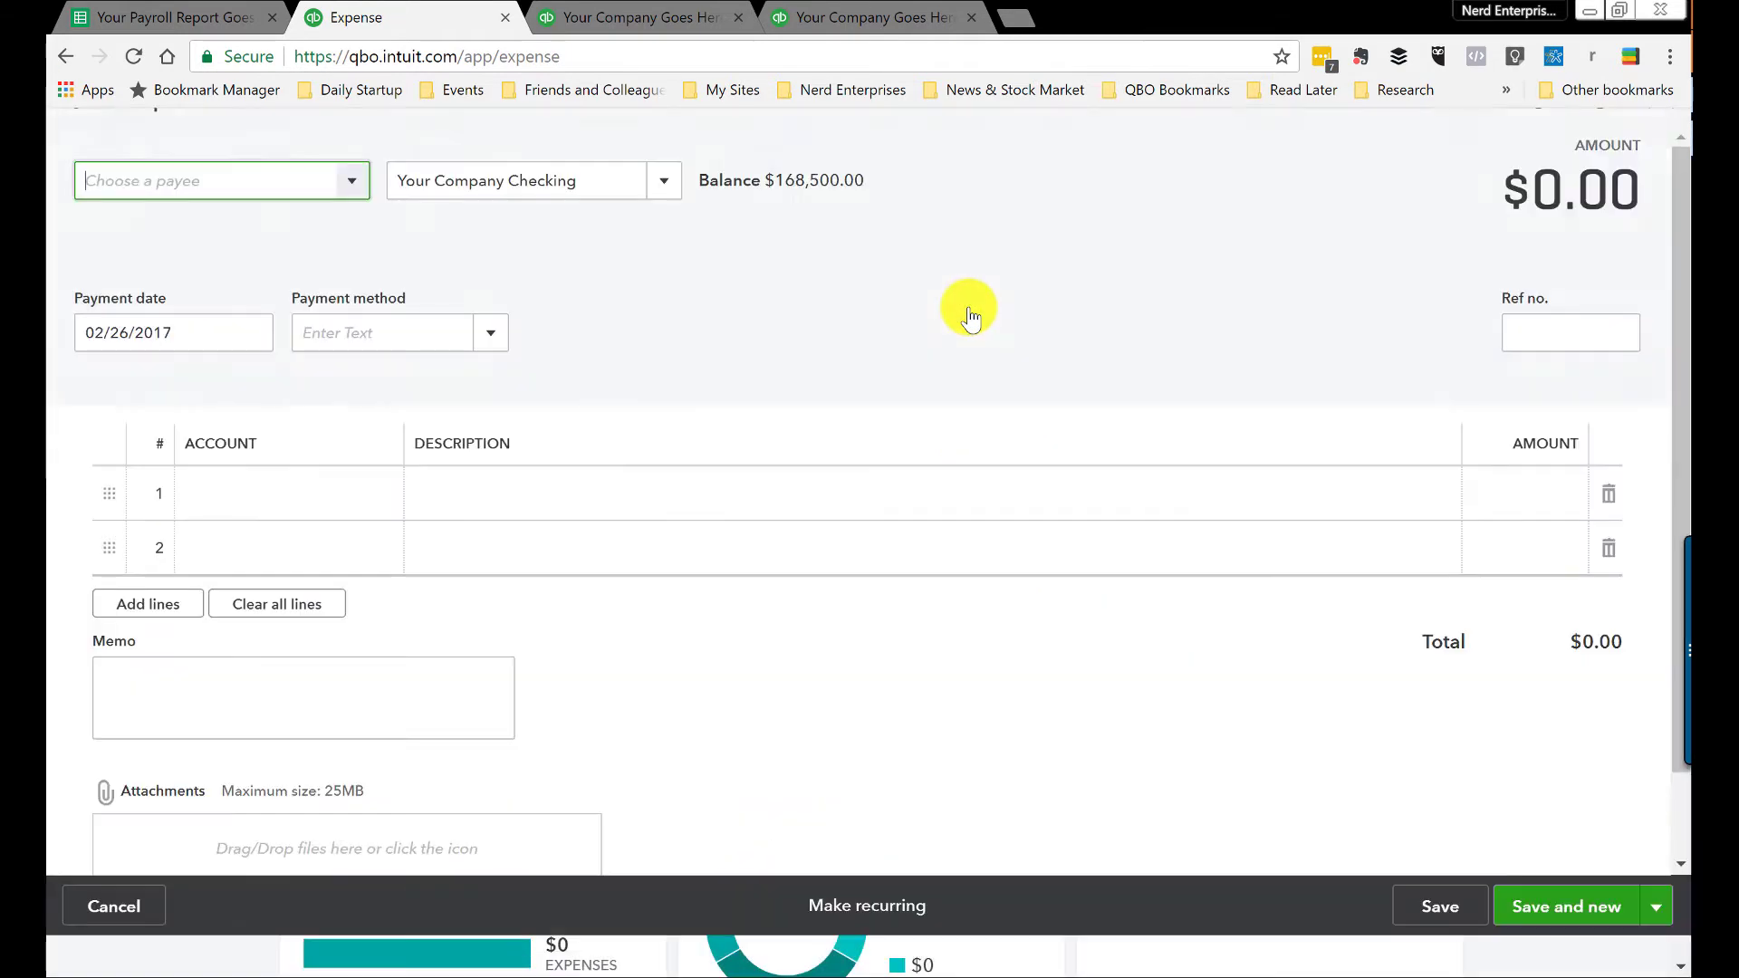
pyautogui.click(163, 17)
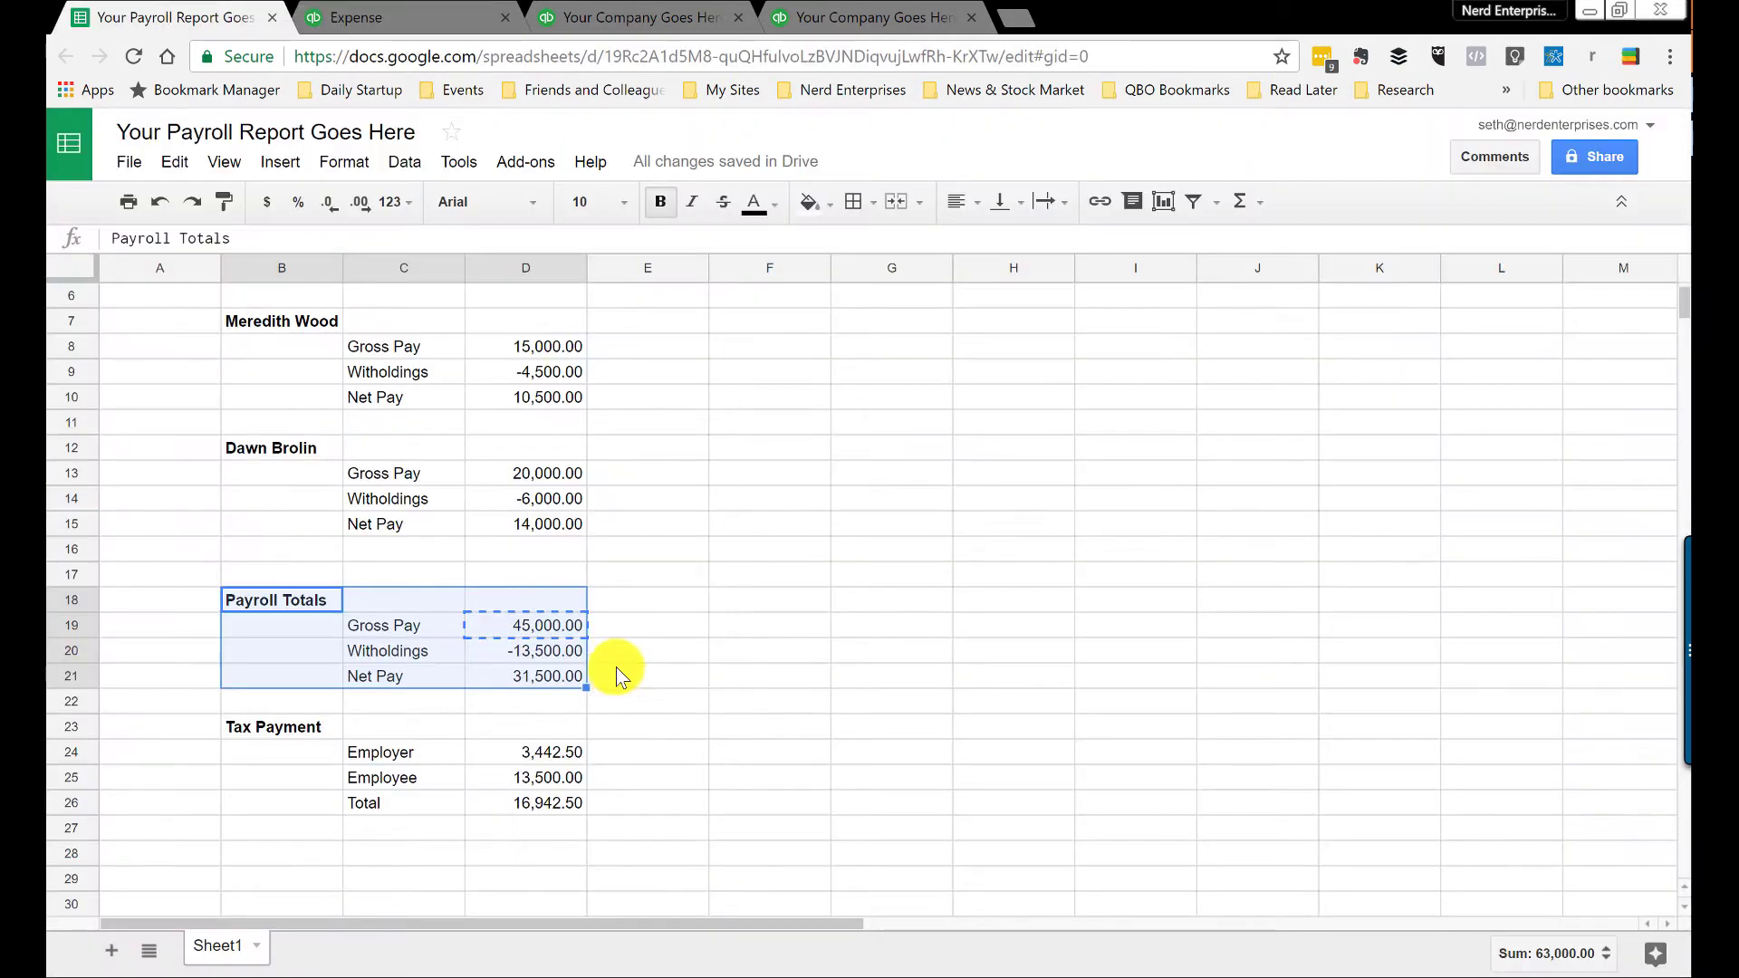
pyautogui.scroll(-3, 562, 625)
pyautogui.click(426, 507)
pyautogui.click(667, 498)
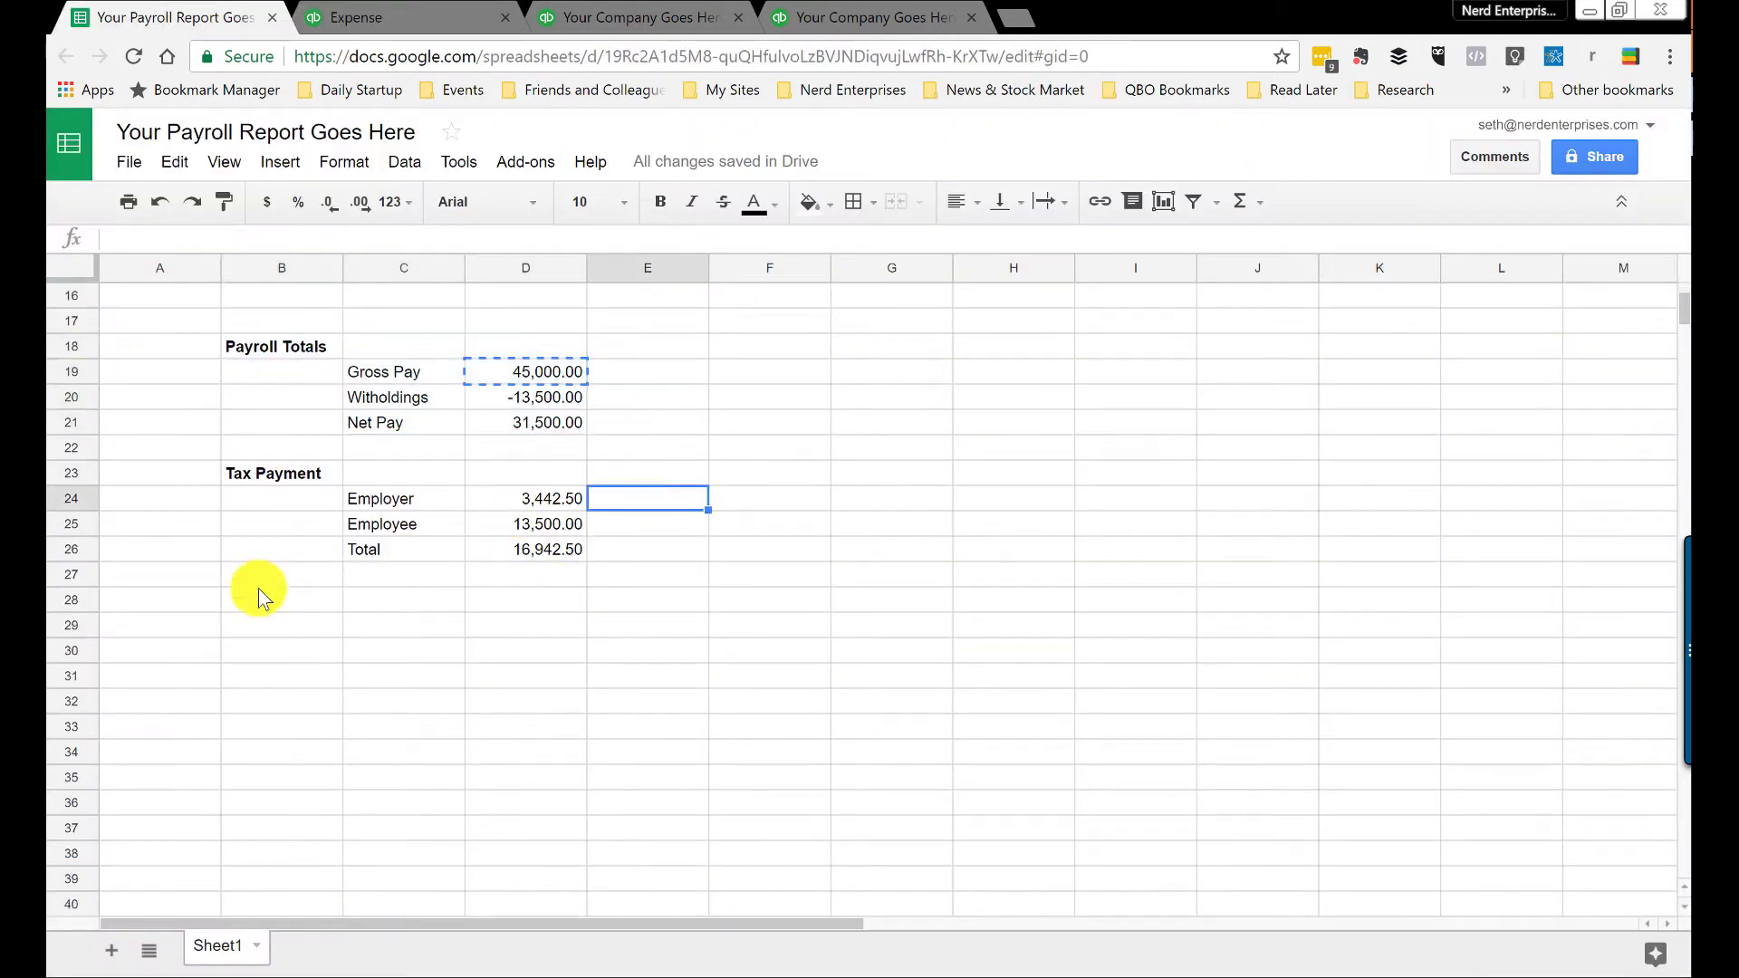
pyautogui.click(364, 607)
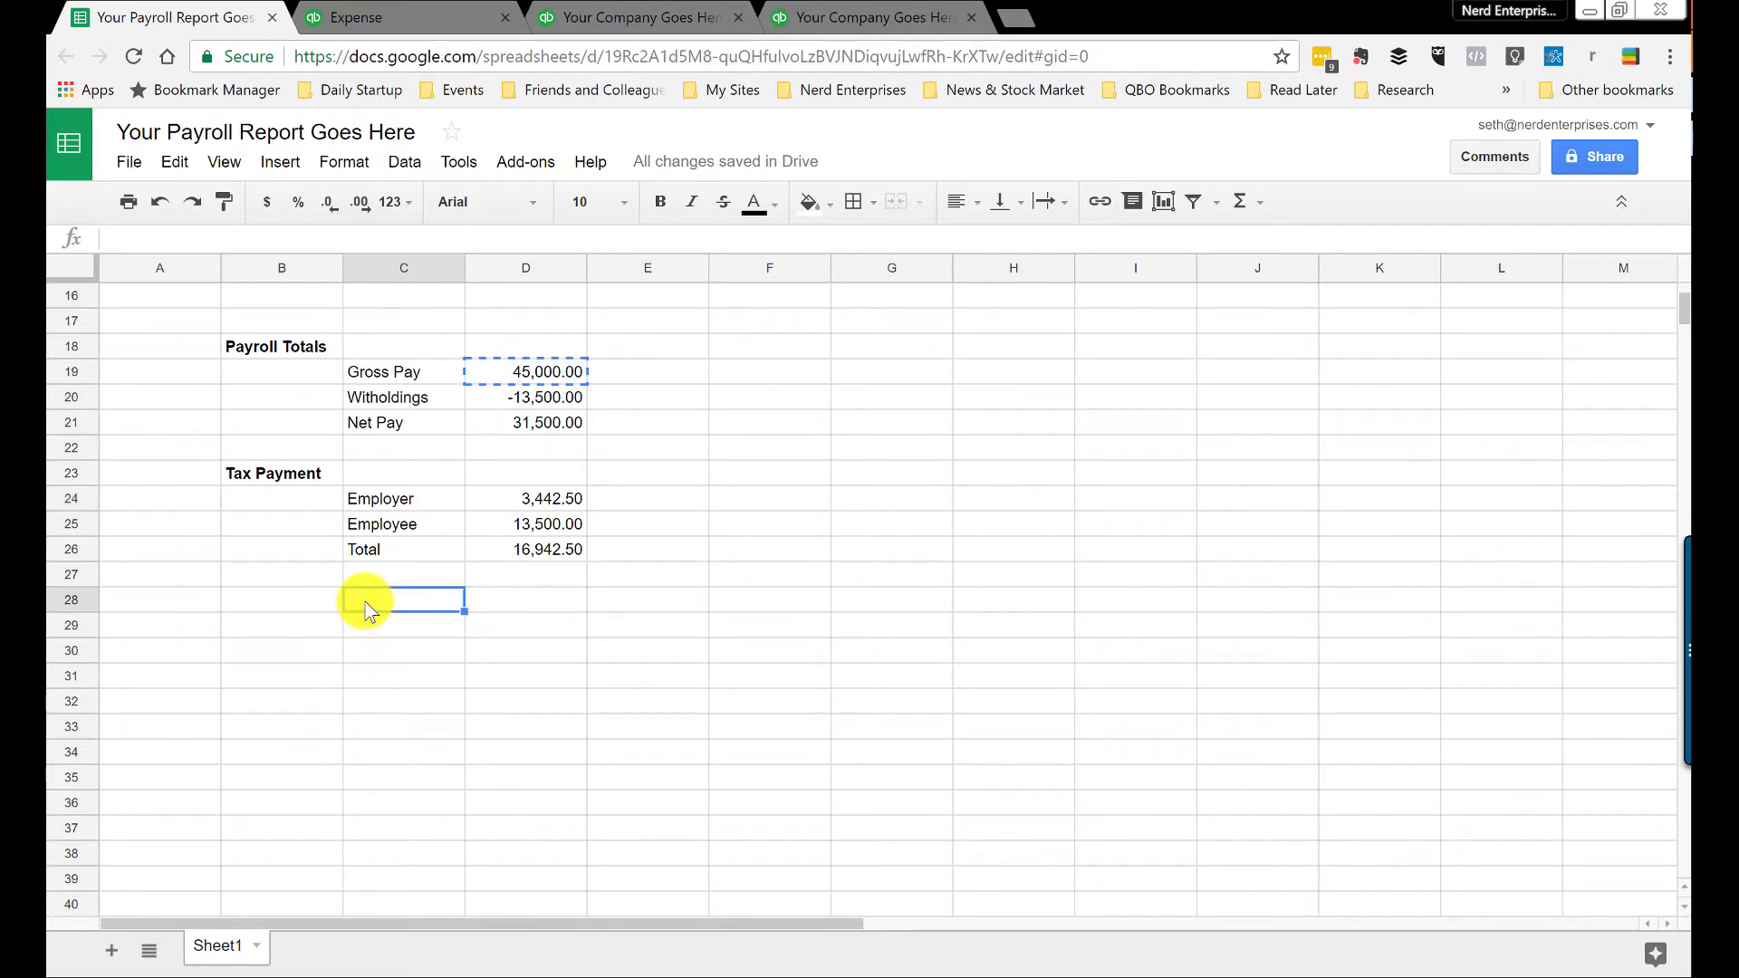
# Step: Verify the formulas in D24, D25, D20 and D26 behind the Tax Payment amounts
pyautogui.click(564, 504)
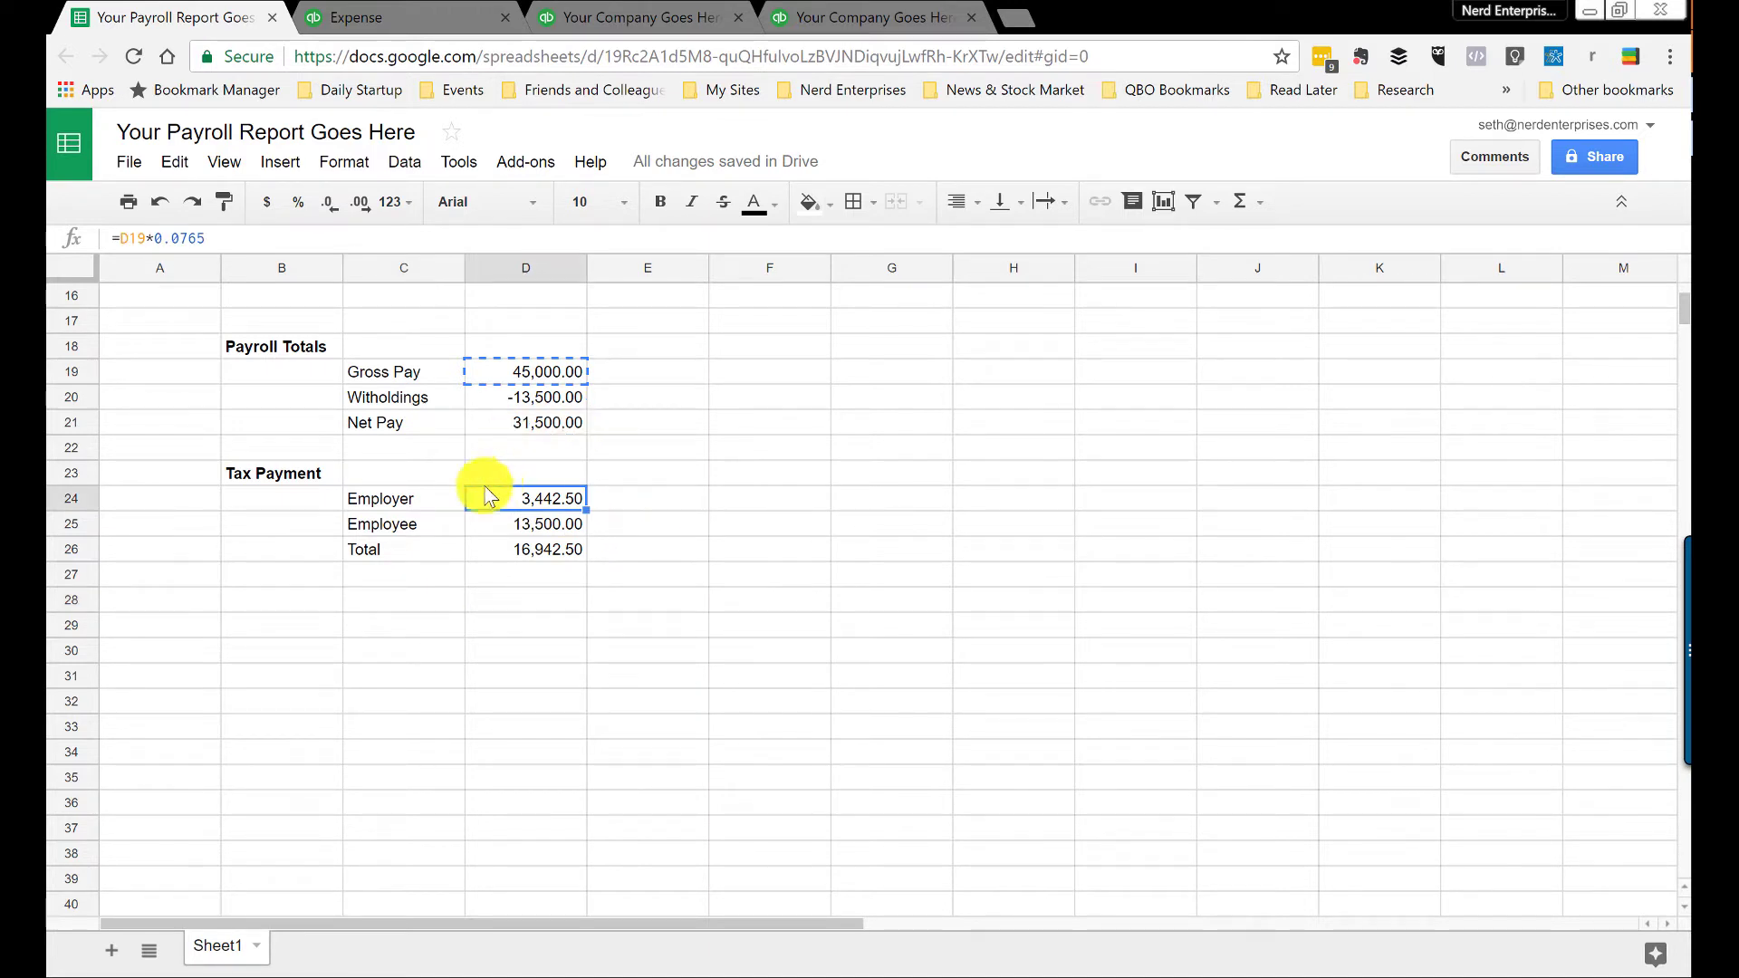
pyautogui.click(513, 530)
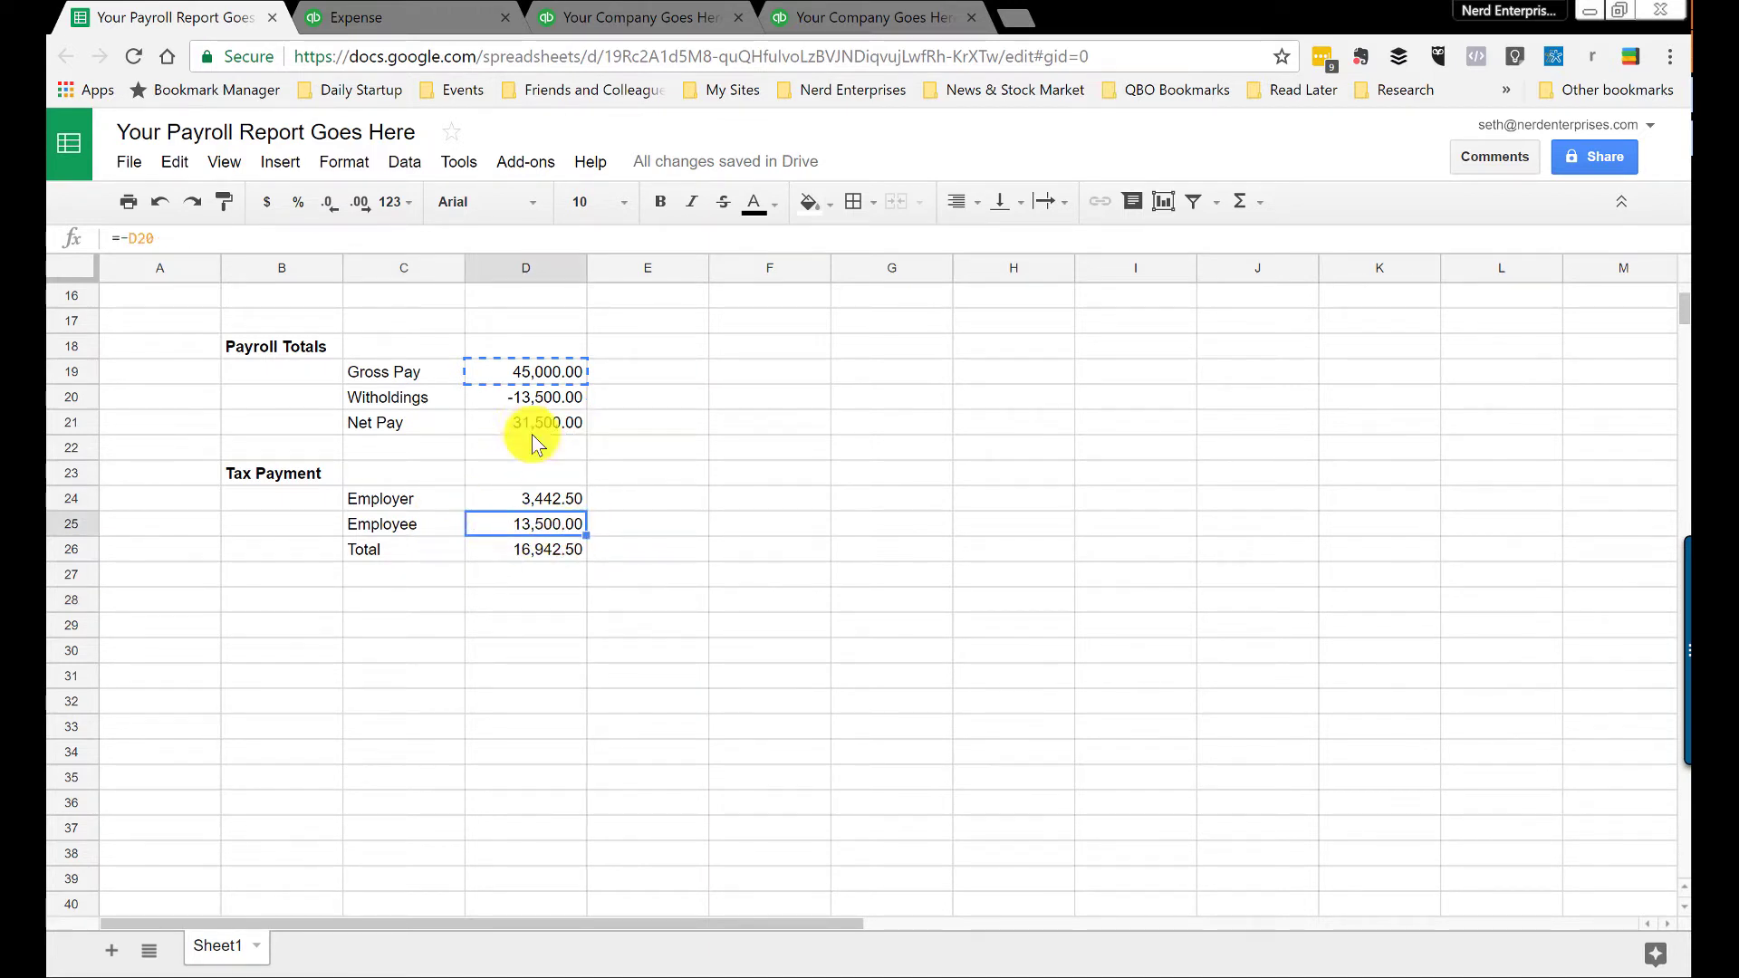
pyautogui.click(521, 404)
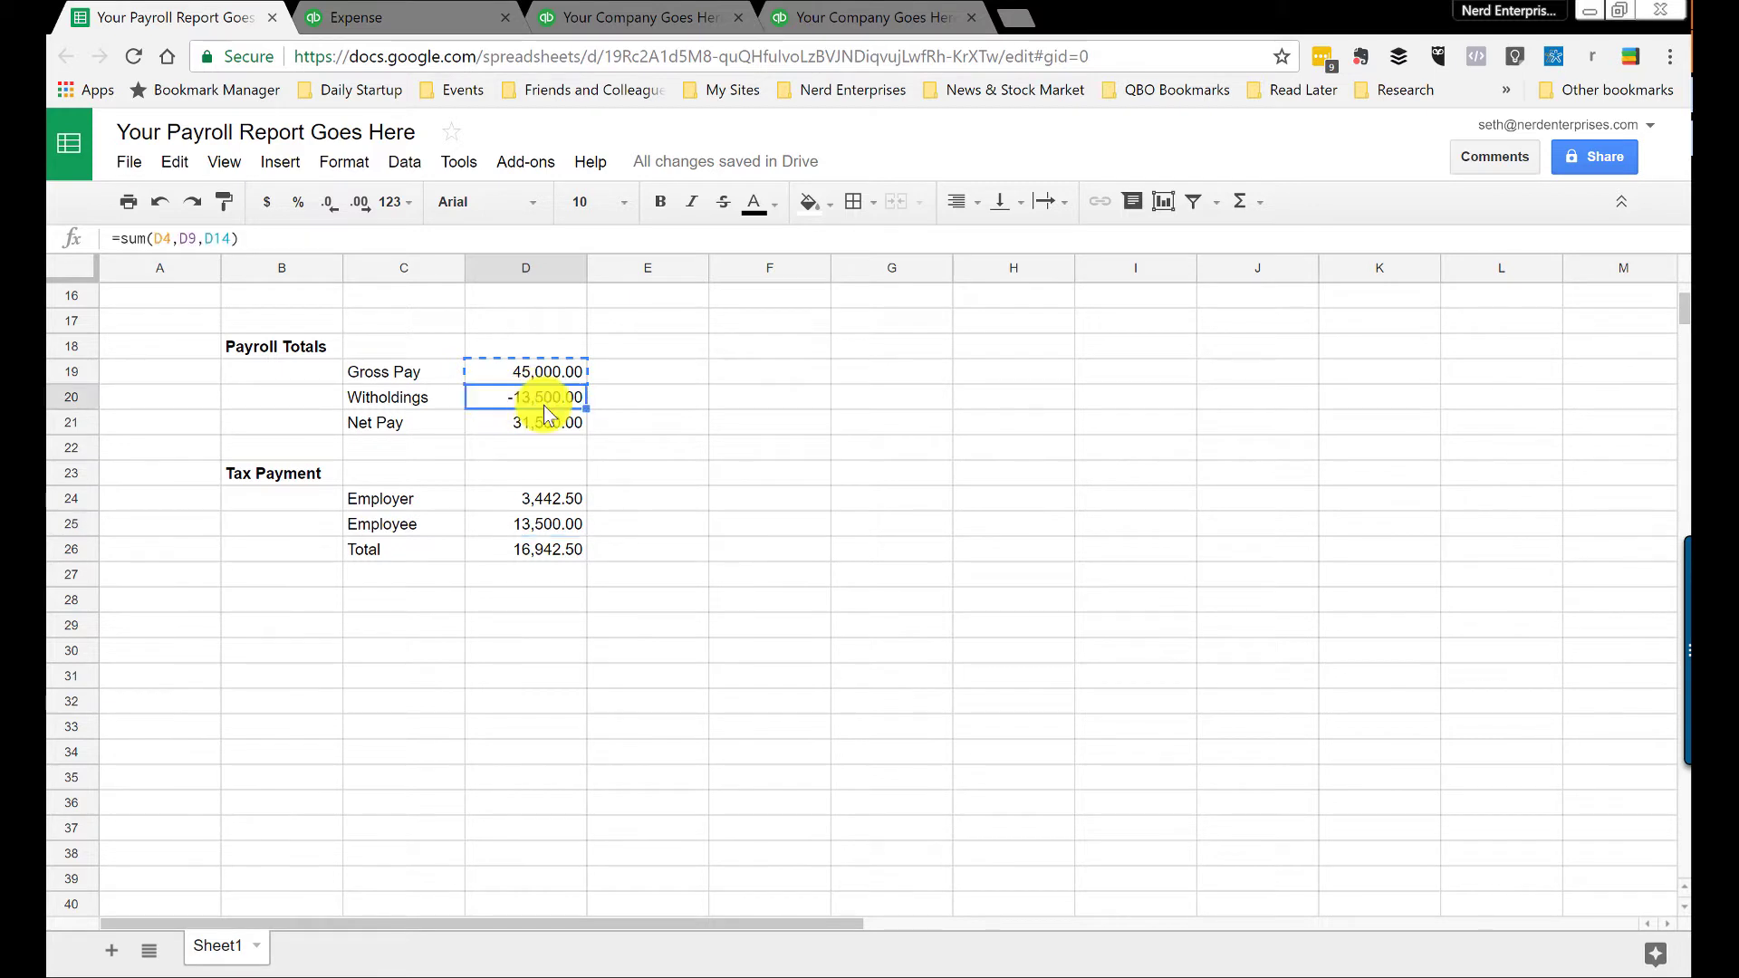
pyautogui.click(550, 529)
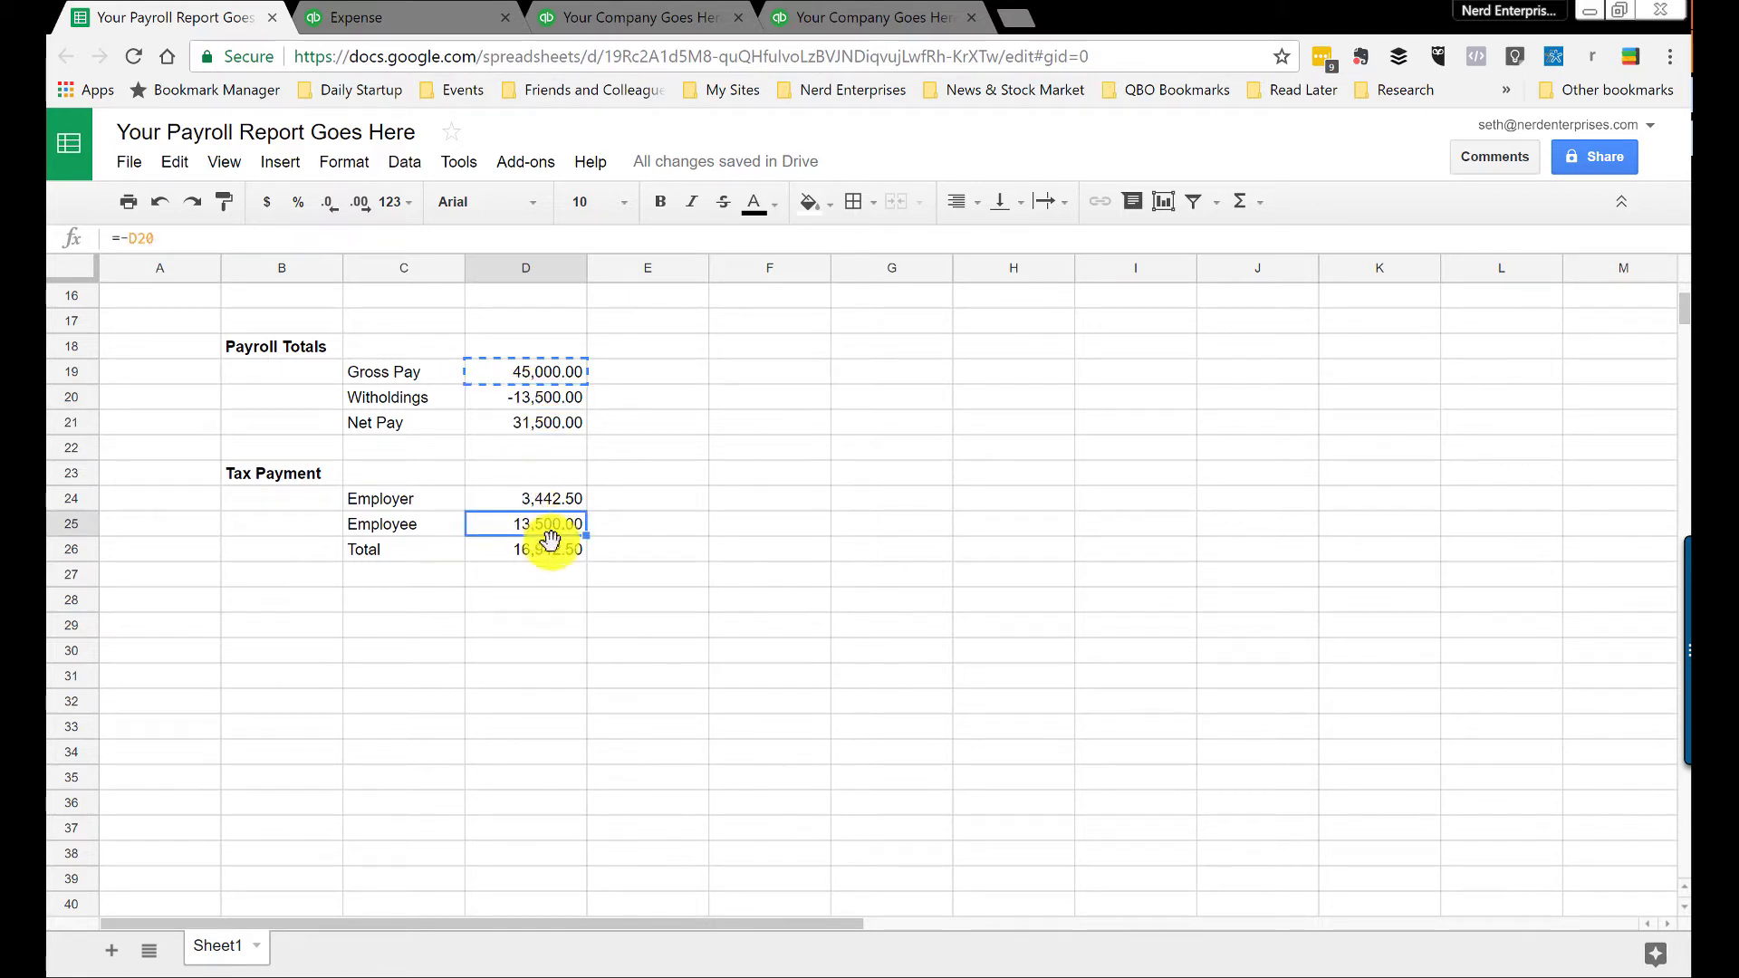
pyautogui.click(548, 551)
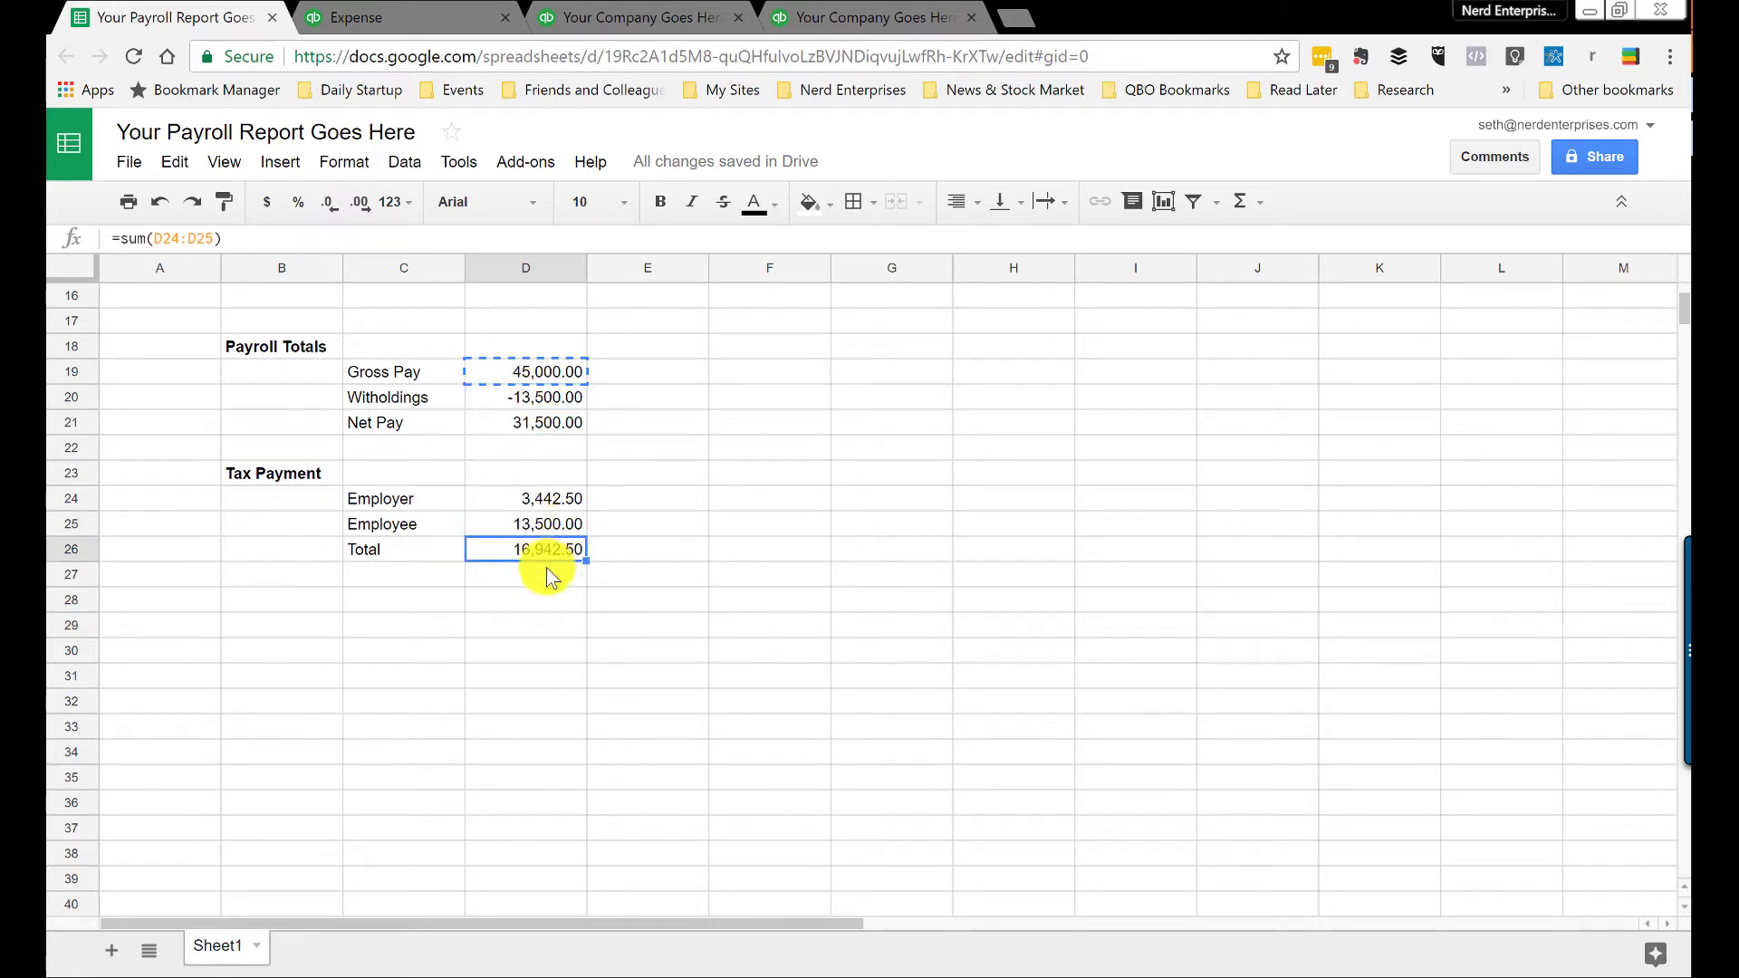
pyautogui.click(546, 498)
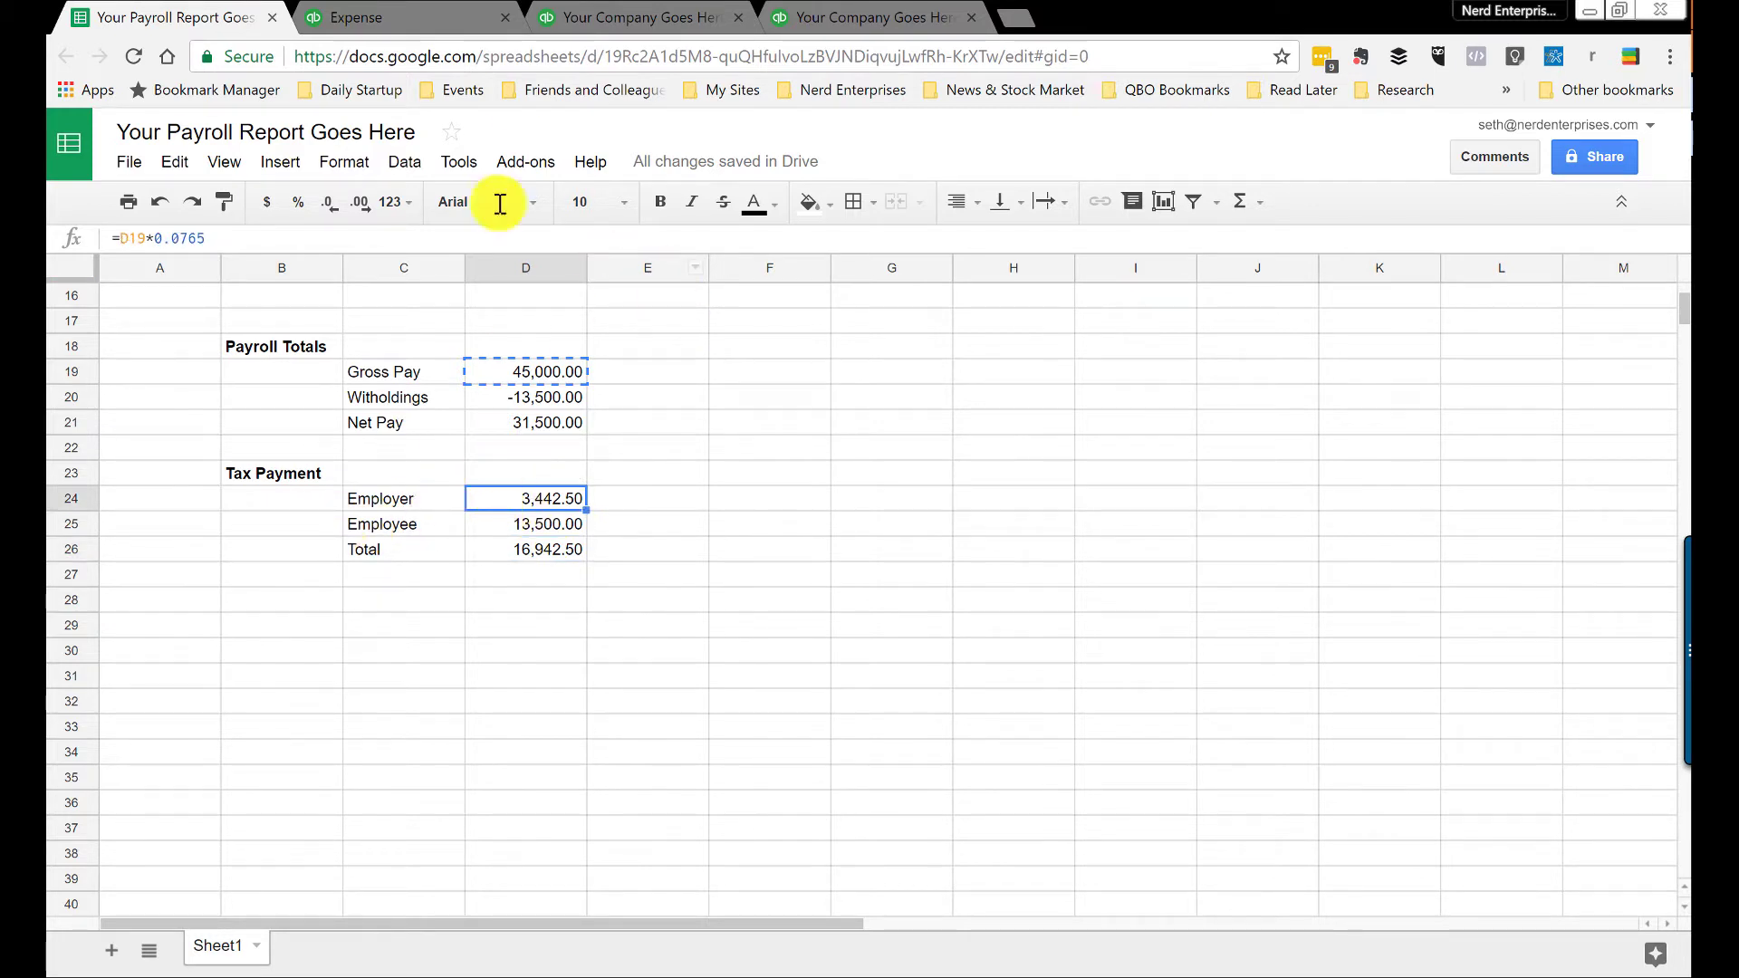
pyautogui.click(349, 18)
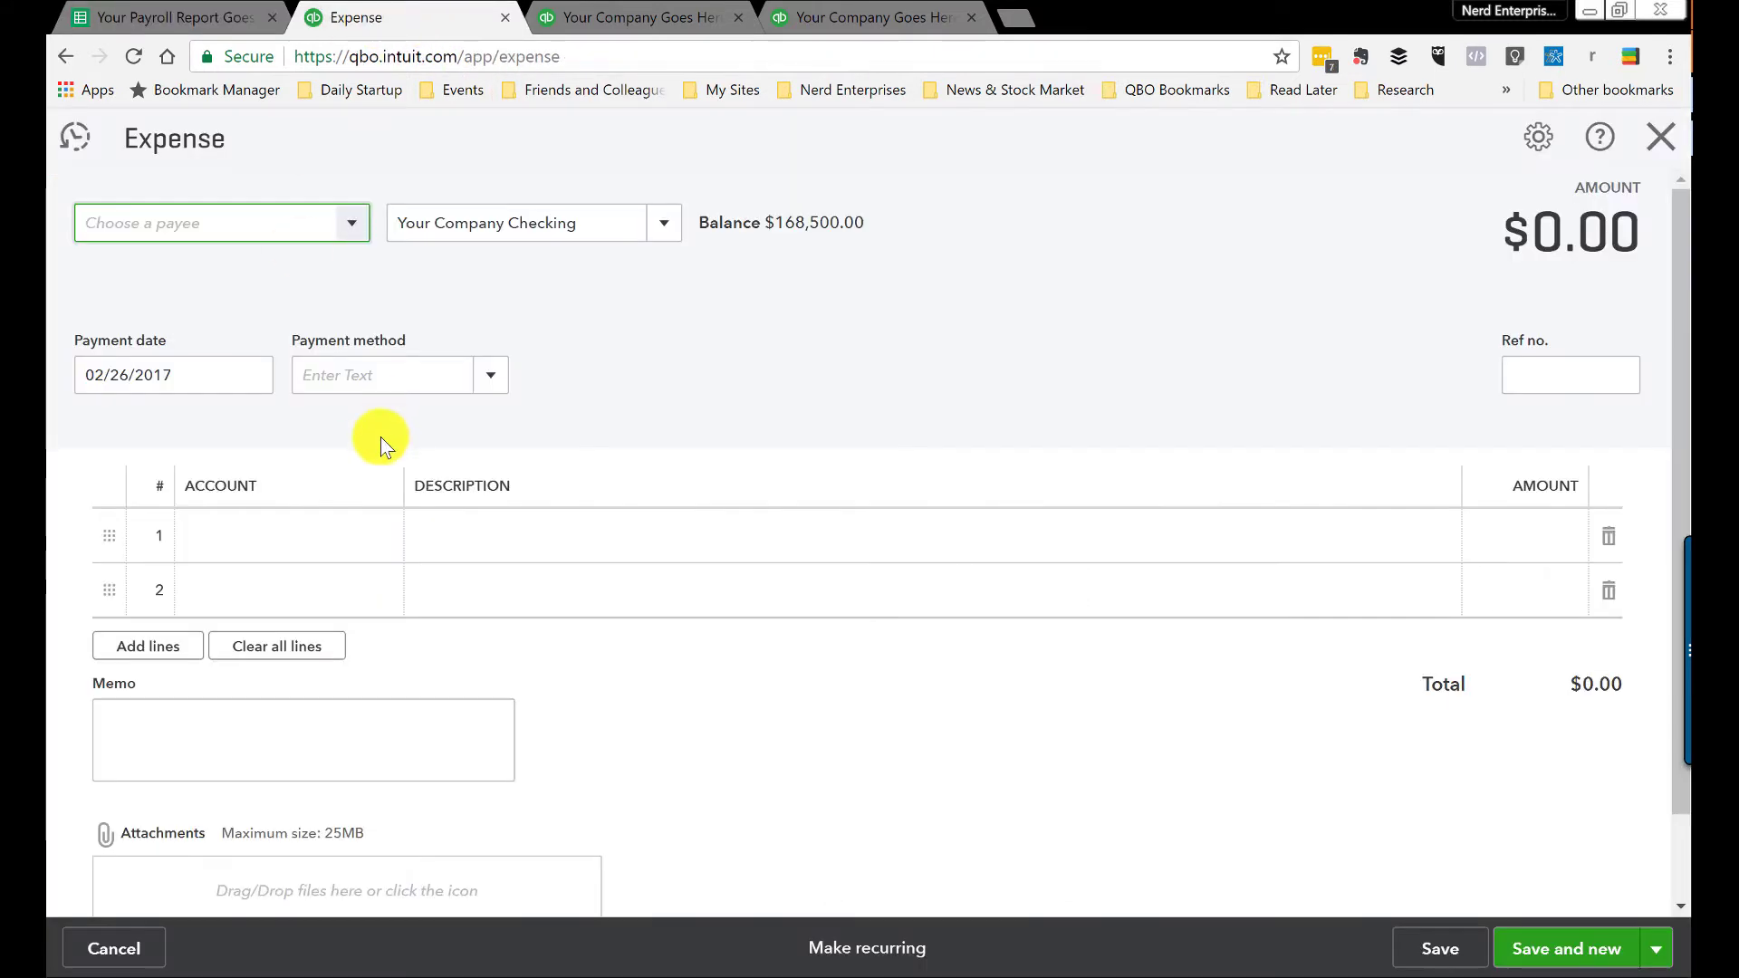
# Step: Enter the first expense line as Employer Taxes for 3,442.50
pyautogui.click(303, 542)
pyautogui.write('pay')
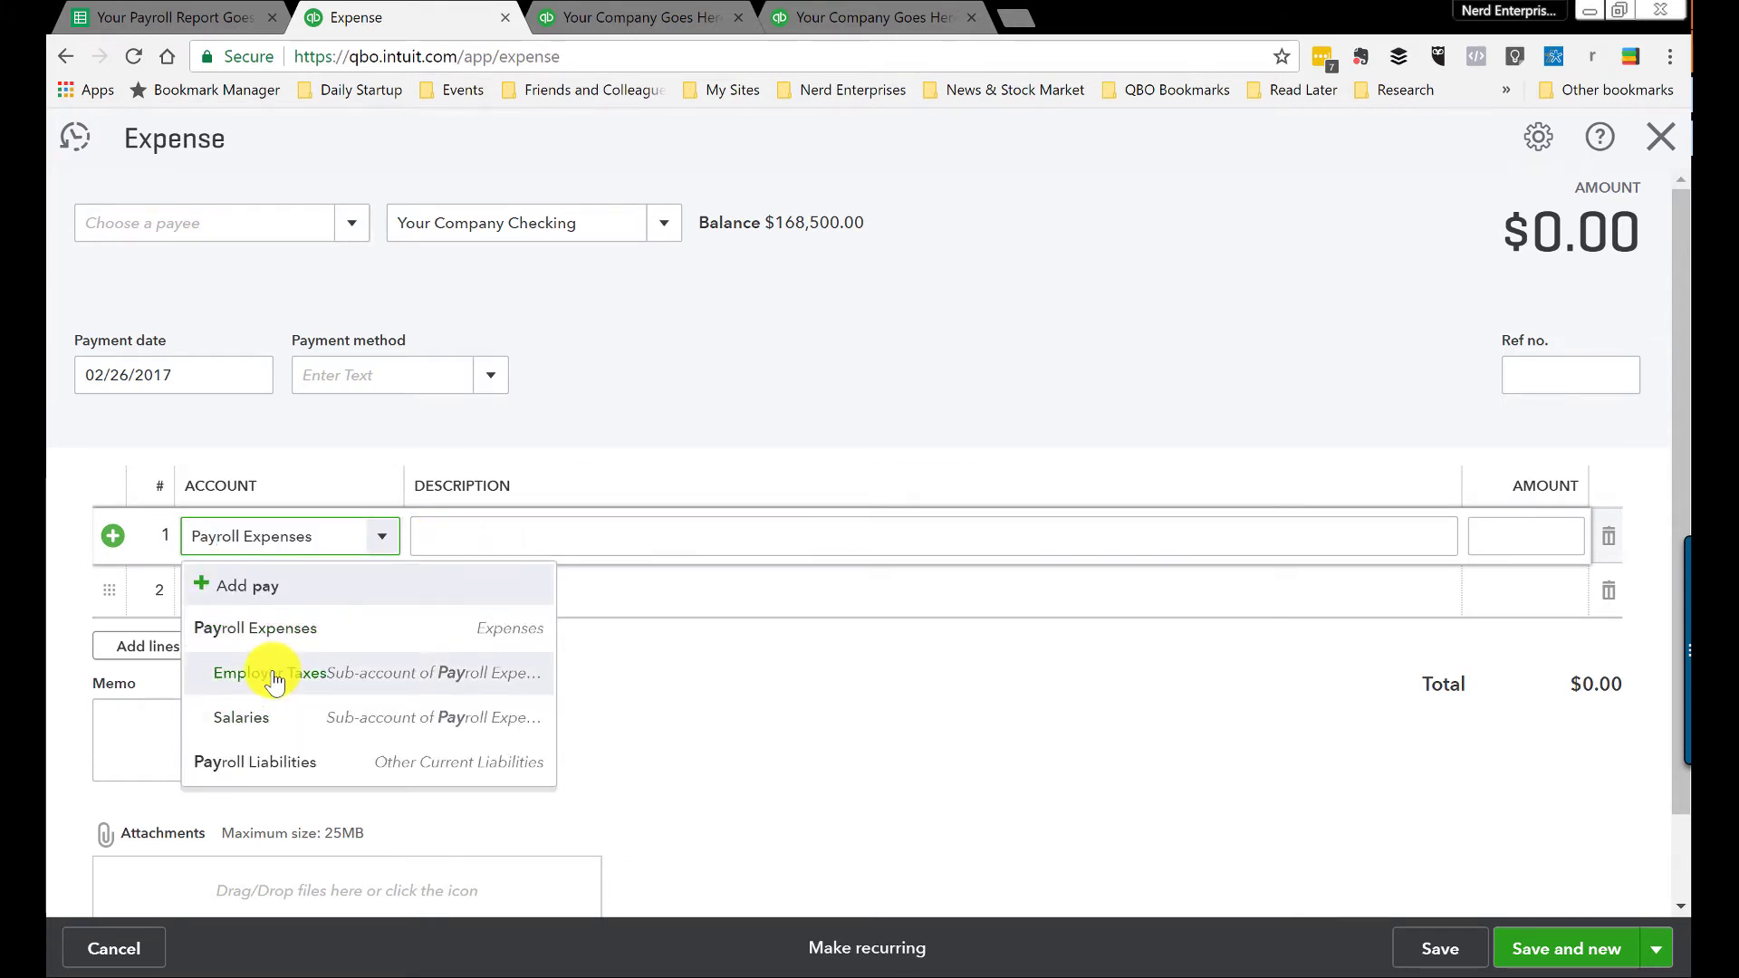
pyautogui.click(275, 681)
pyautogui.click(1541, 534)
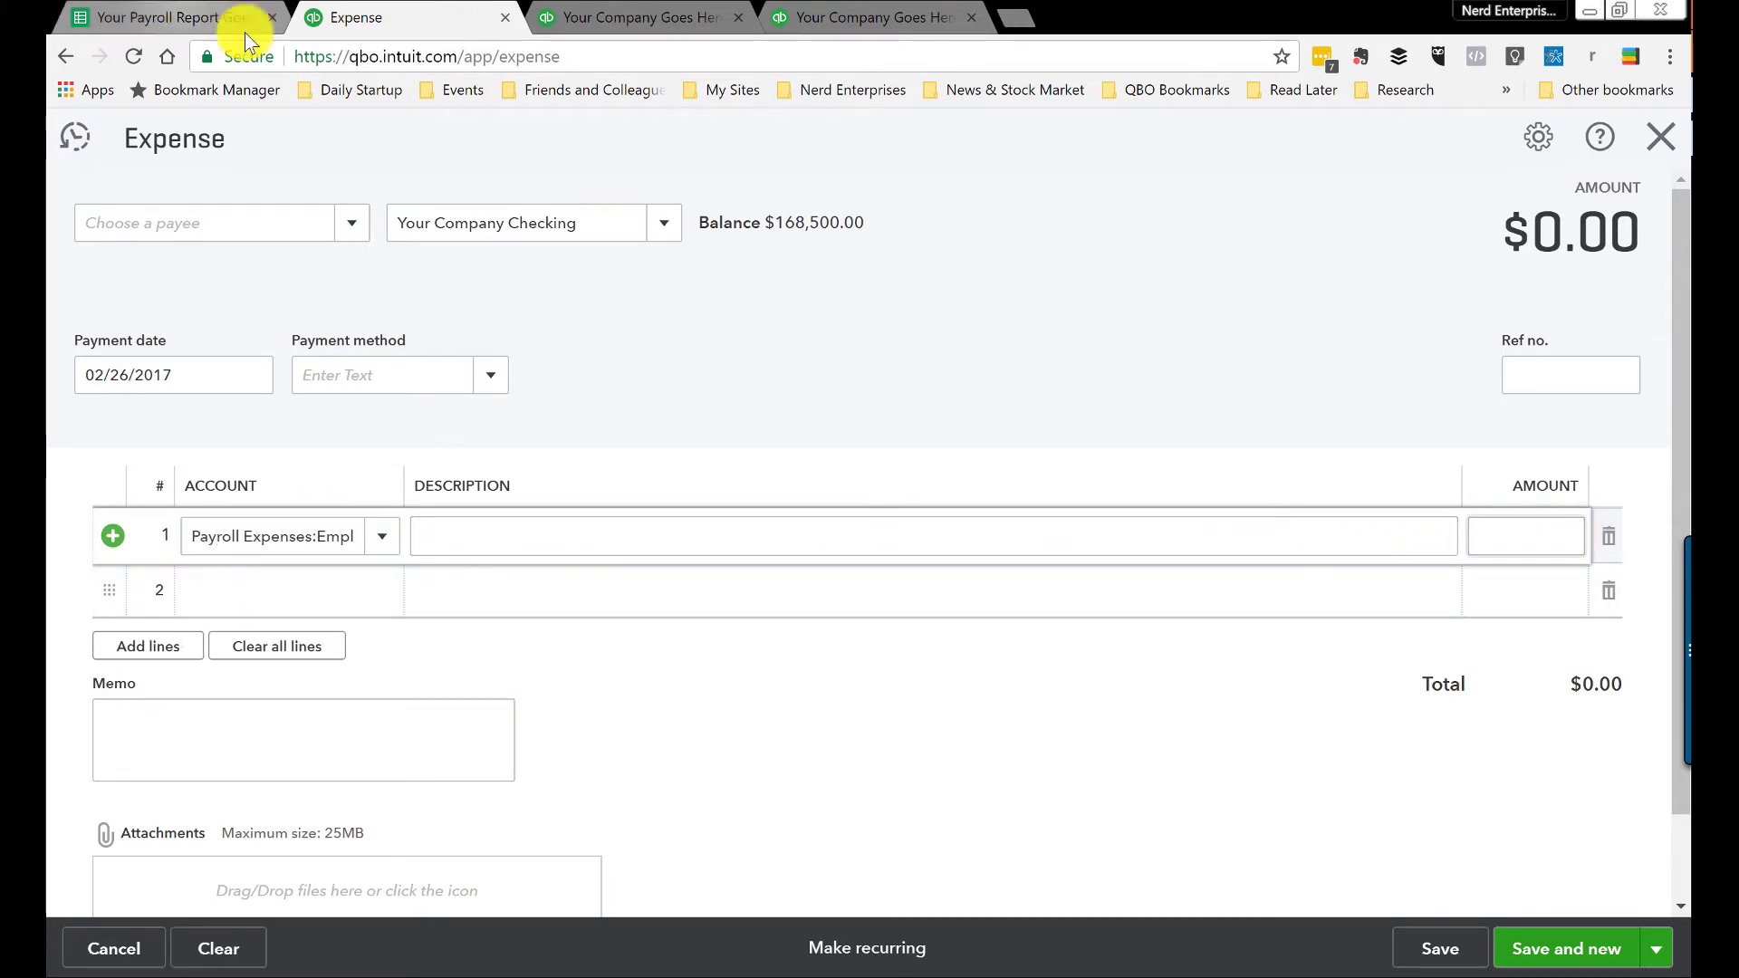
pyautogui.click(244, 20)
pyautogui.click(389, 18)
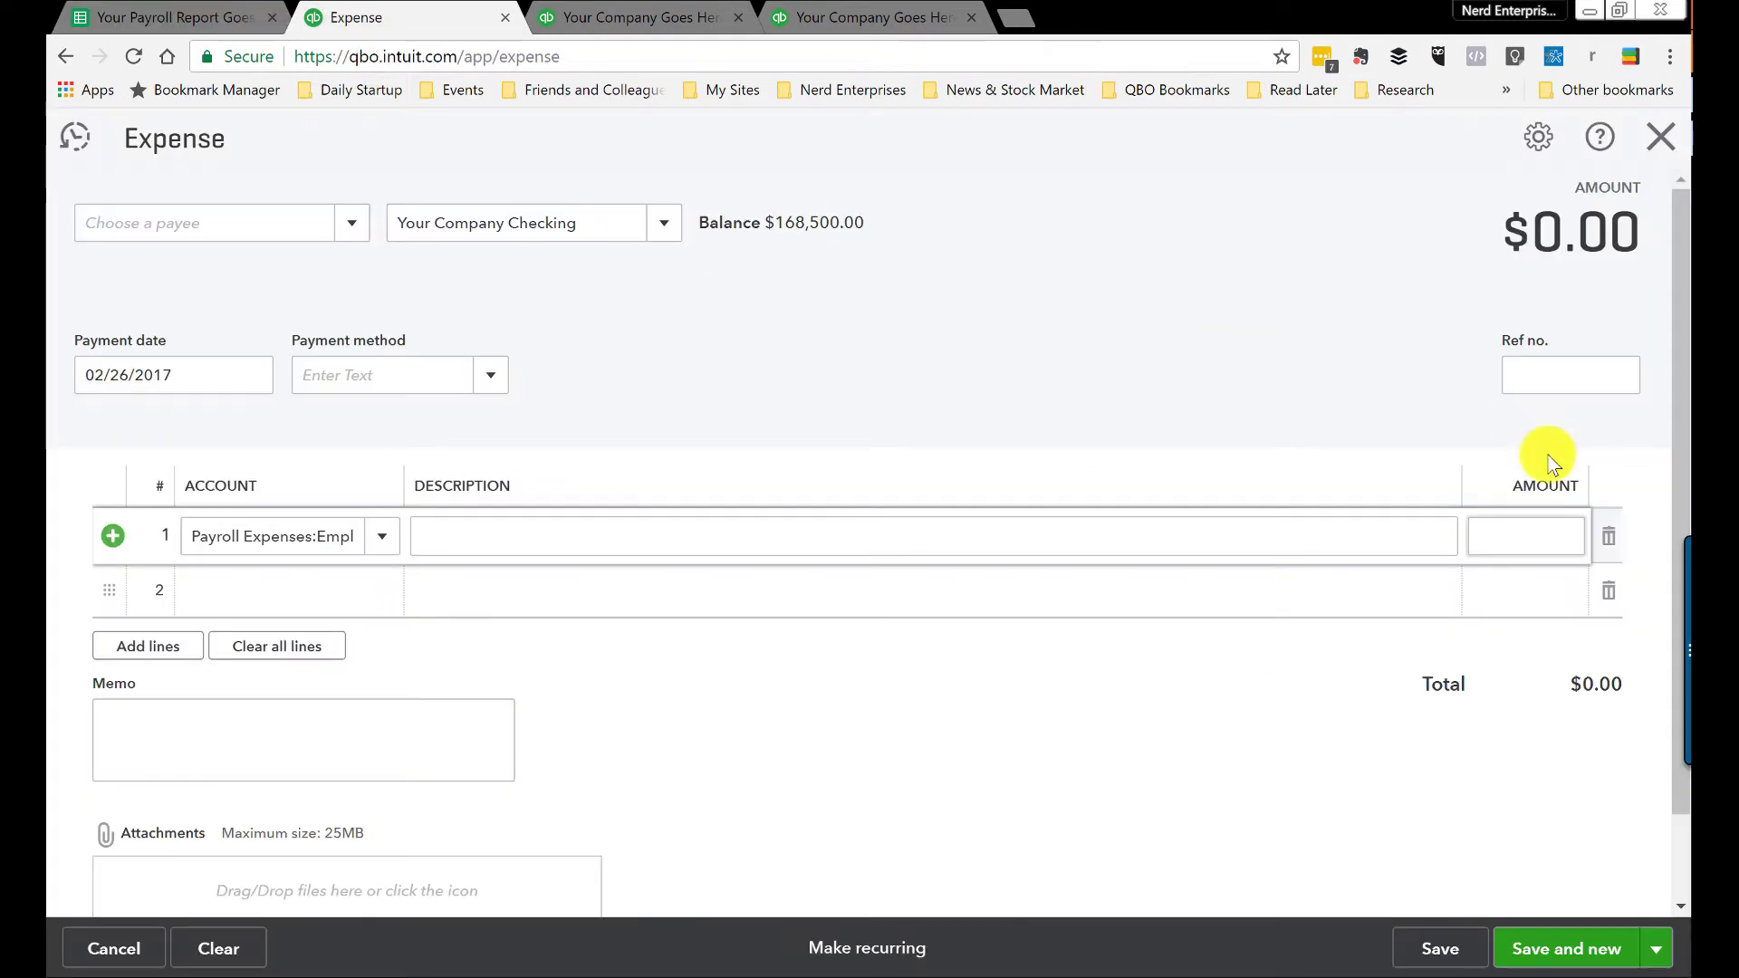
pyautogui.click(1524, 542)
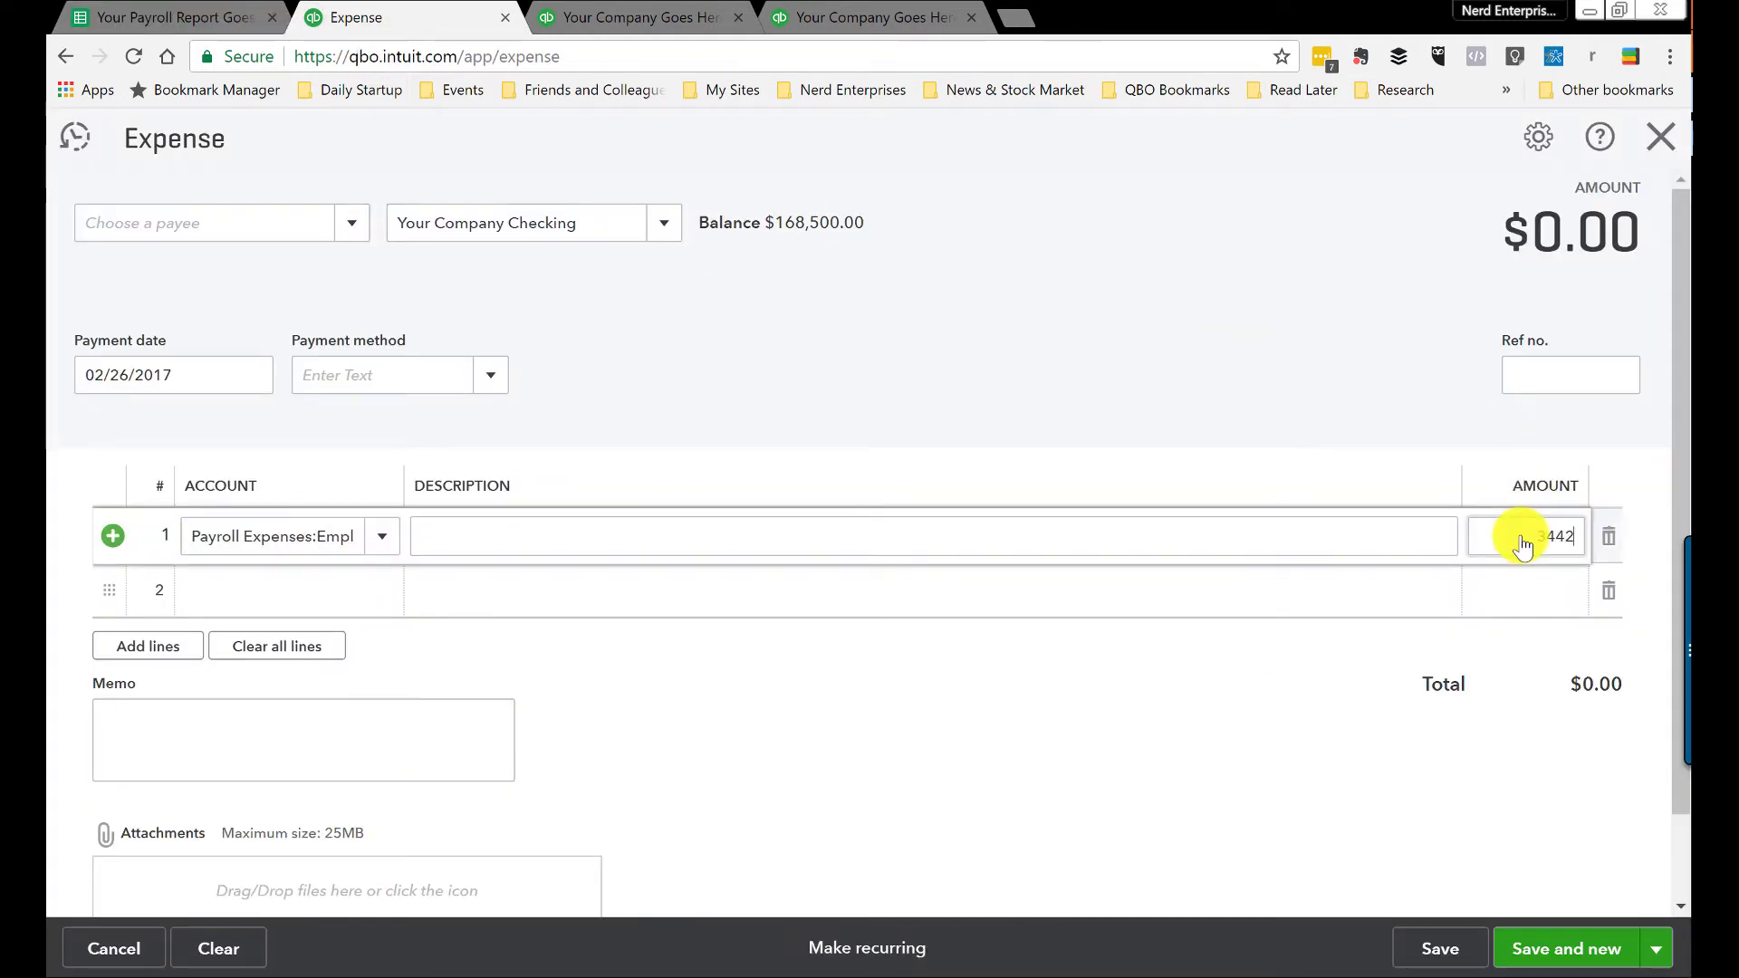
pyautogui.press('Tab')
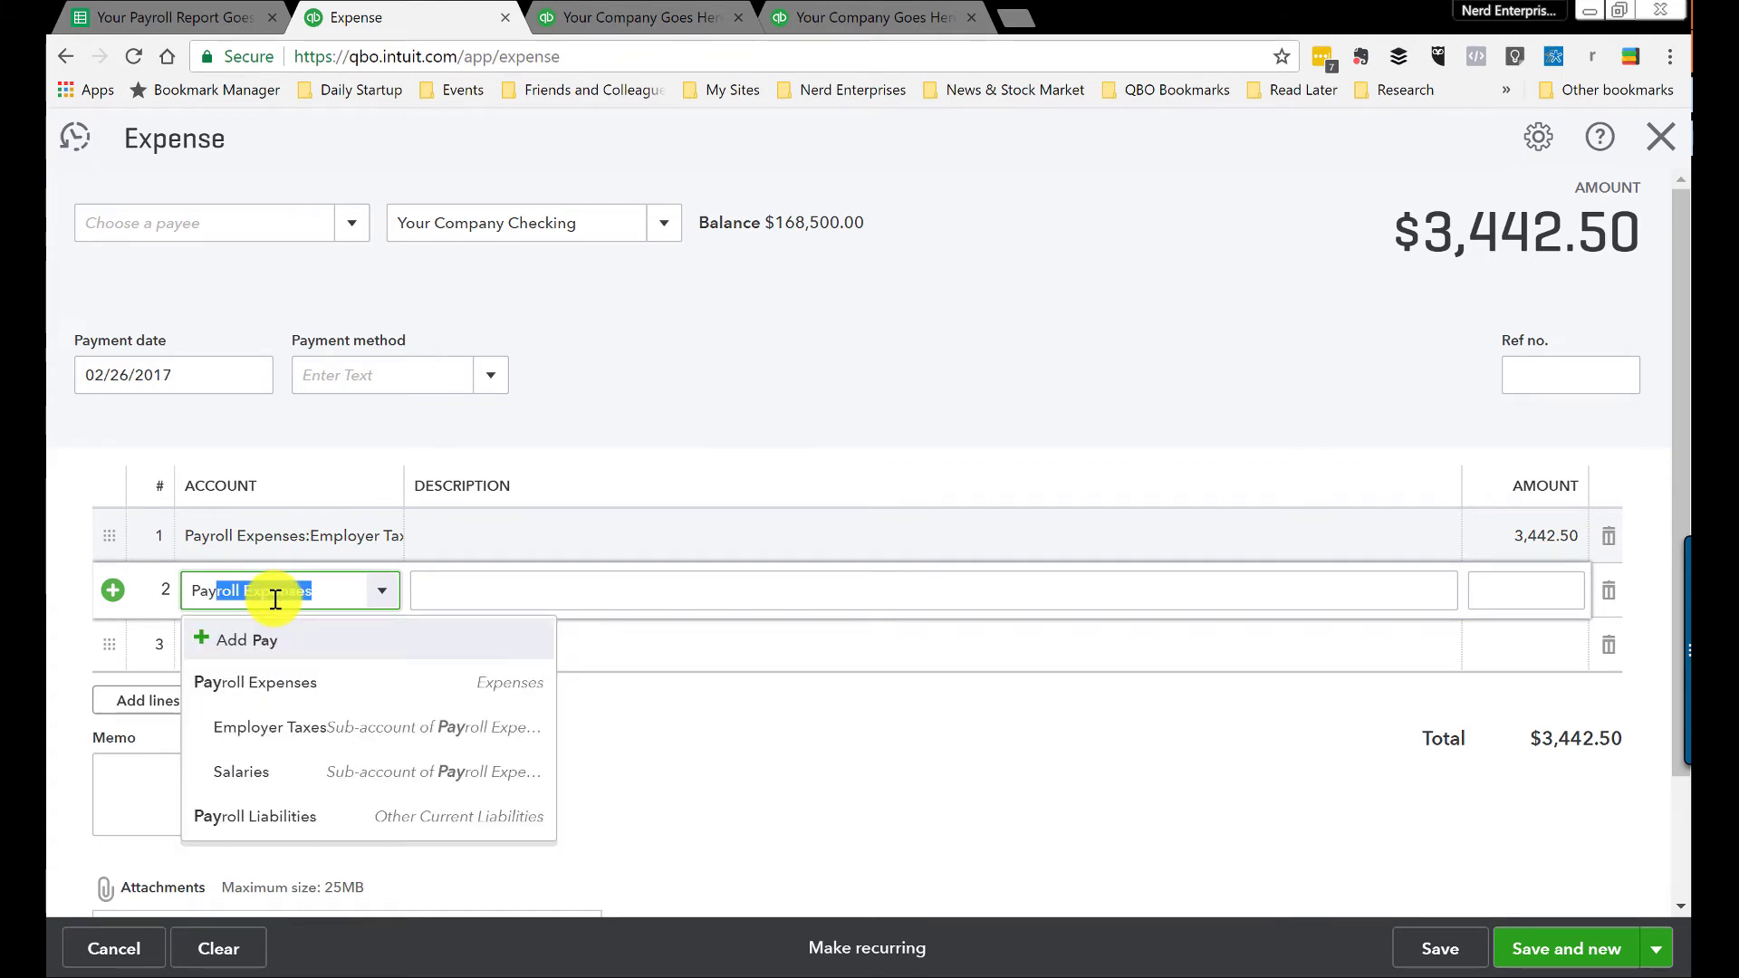
# Step: Add a second line to Payroll Liabilities for 13,500.00, matching the employee tax amount
pyautogui.click(258, 816)
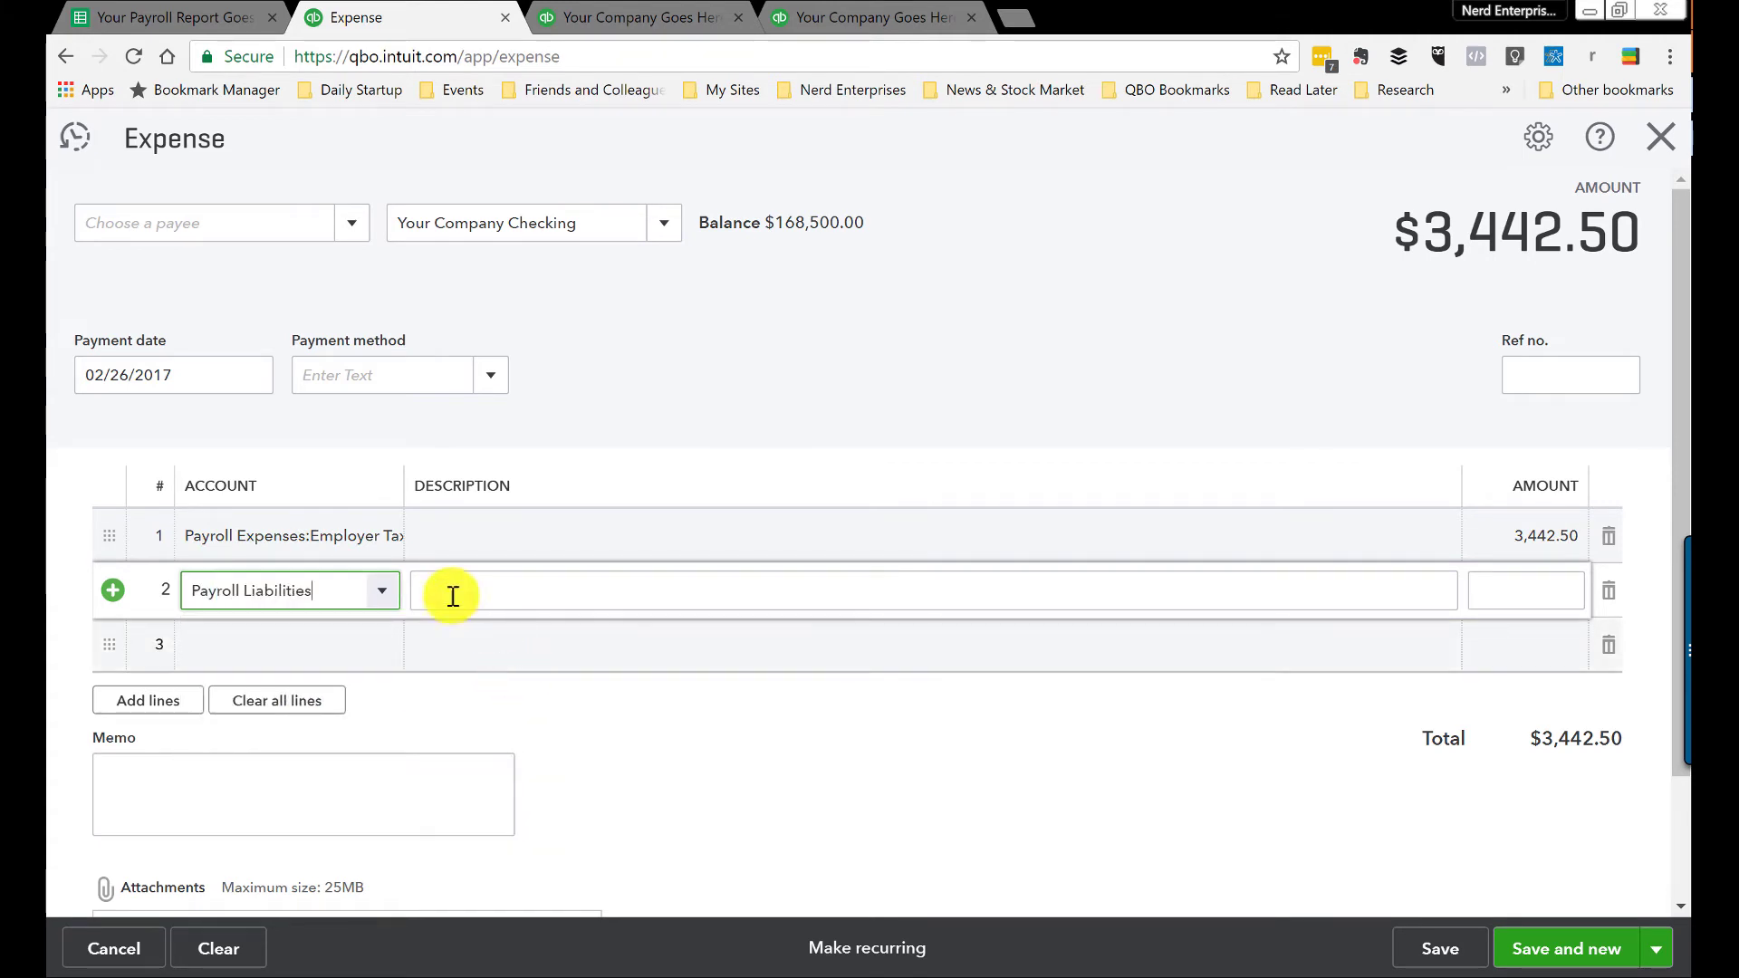
pyautogui.click(1564, 590)
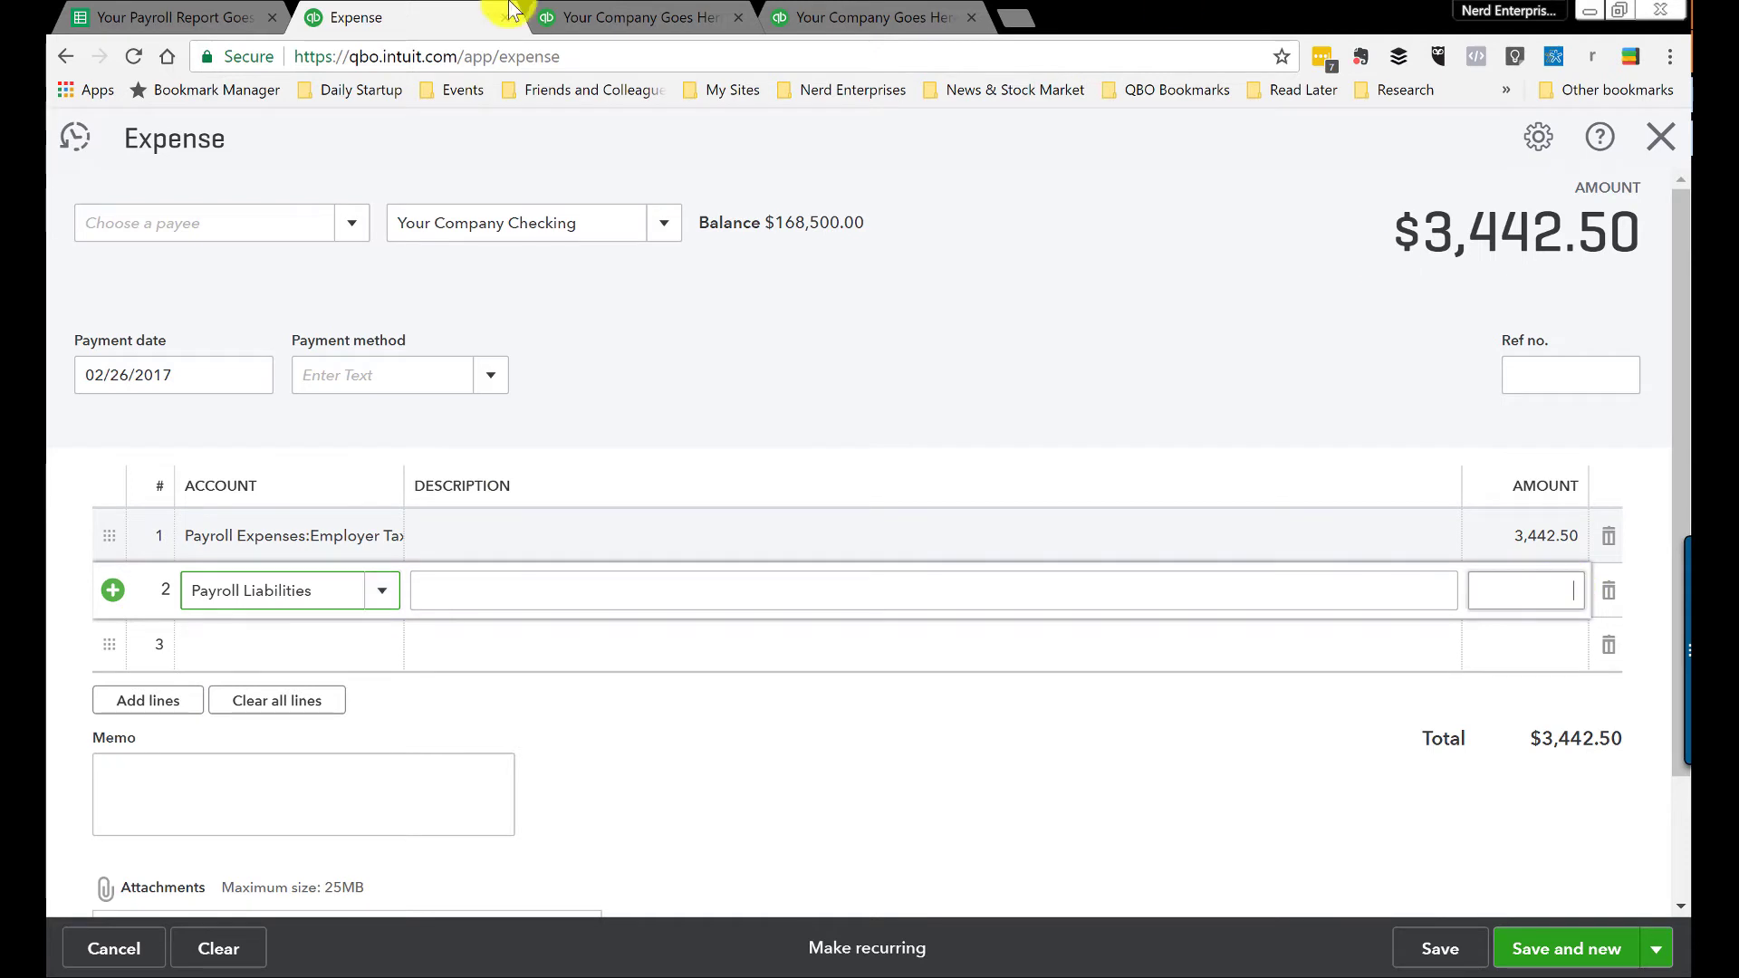
pyautogui.click(144, 20)
pyautogui.click(562, 527)
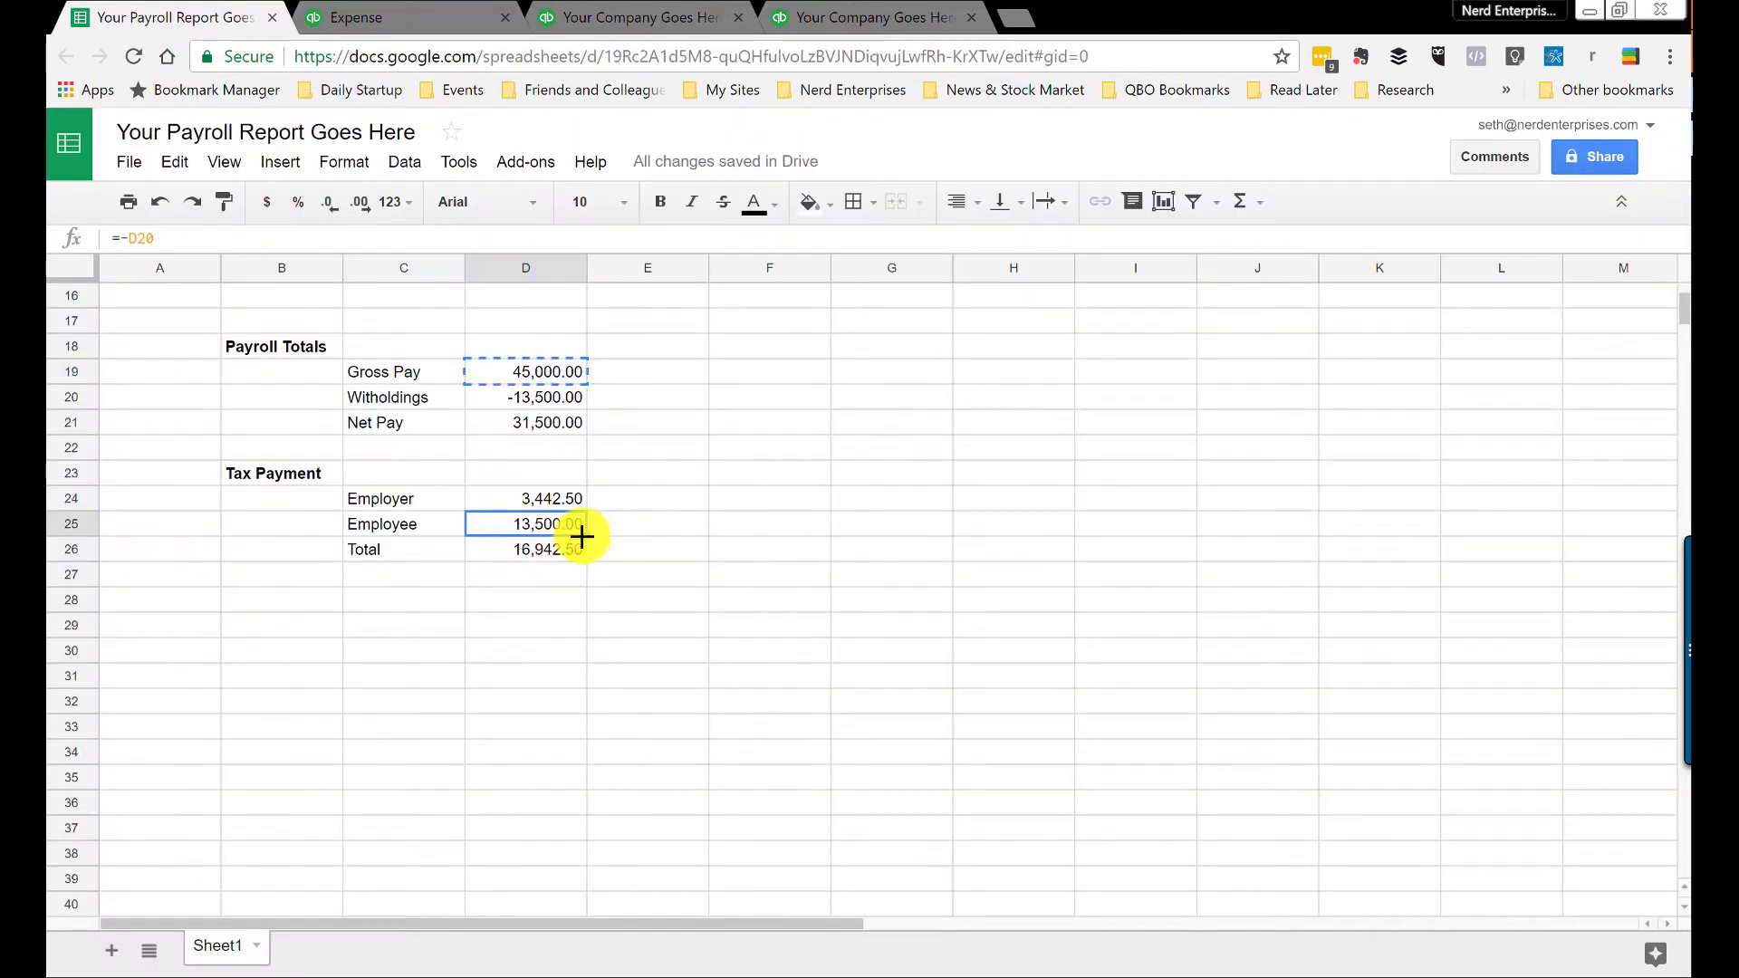
pyautogui.click(388, 19)
pyautogui.click(1511, 599)
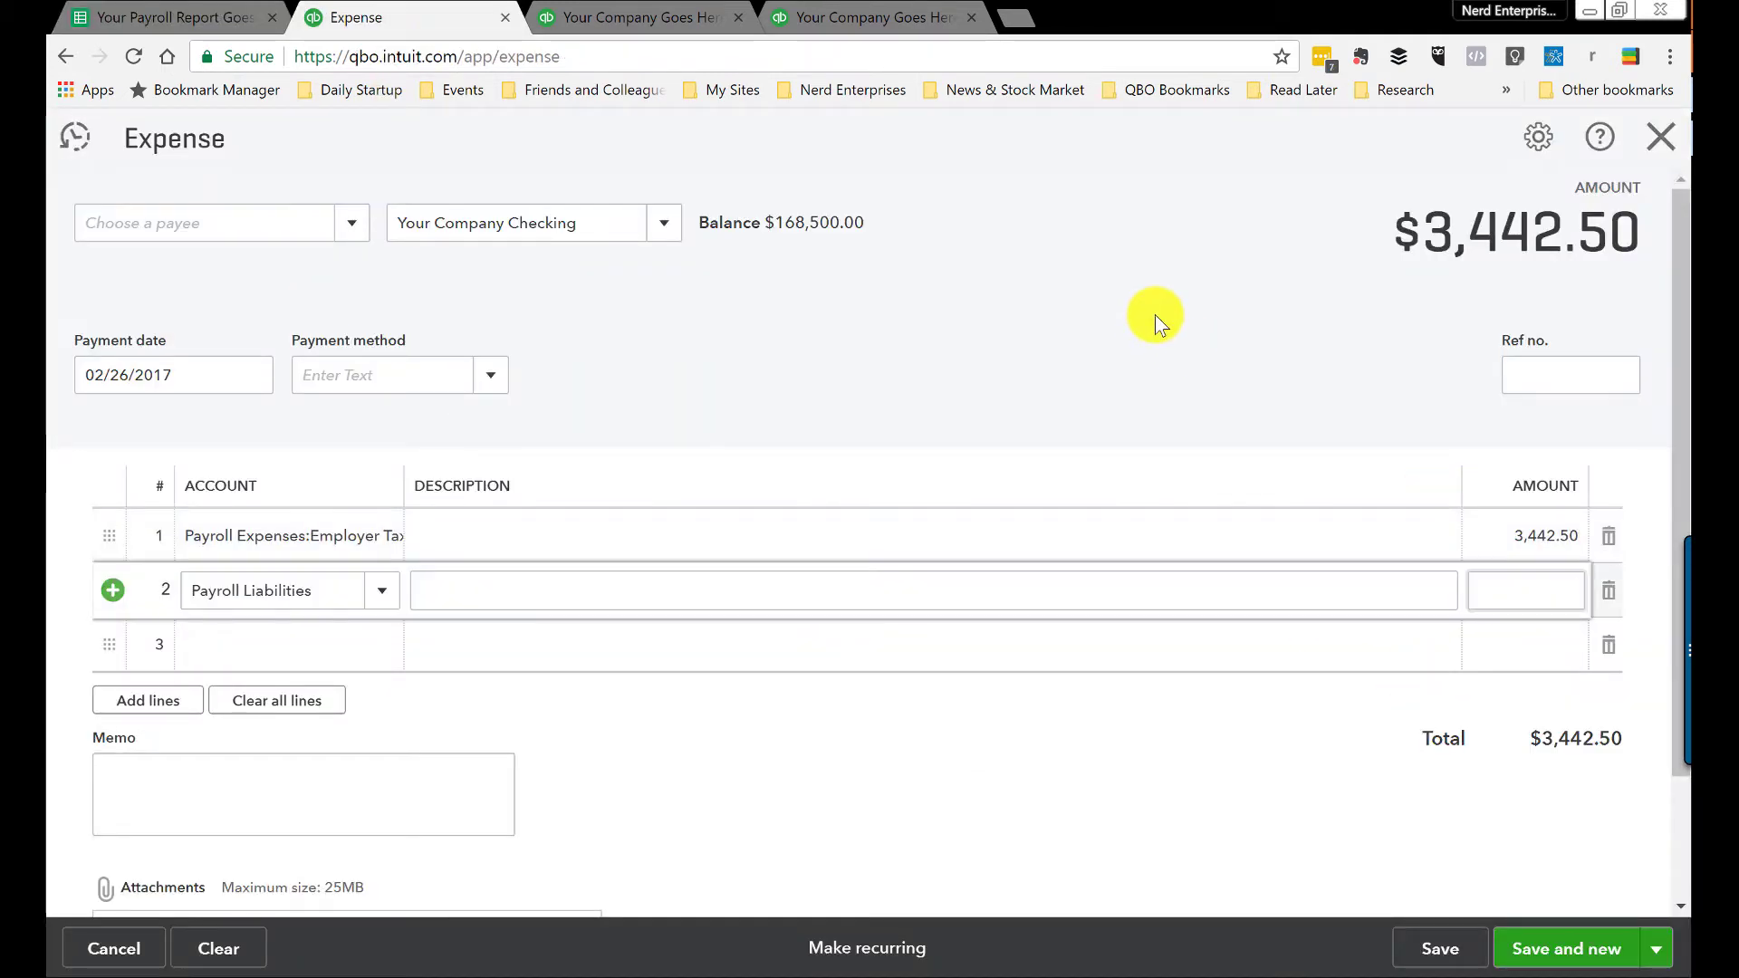
pyautogui.write('13,500')
pyautogui.press('Tab')
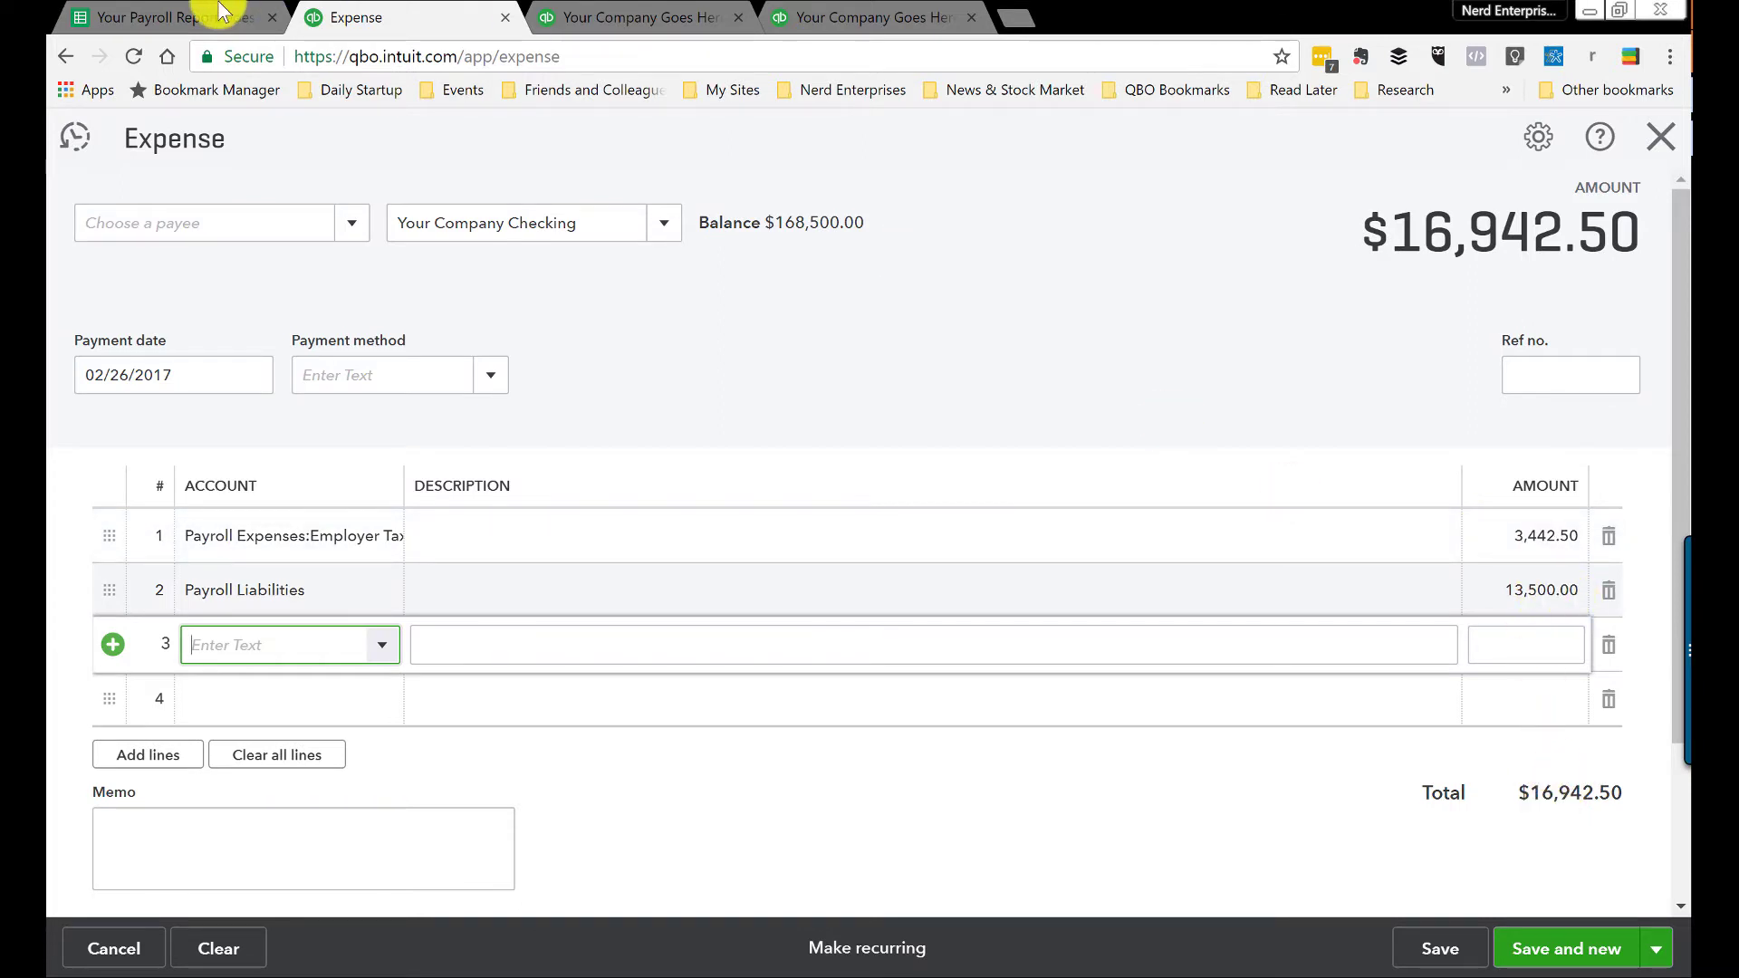
# Step: Confirm the 16,942.50 Tax Payment total, then save and close the expense
pyautogui.hotkey('ctrl', 'shift', 'Tab')
pyautogui.click(527, 553)
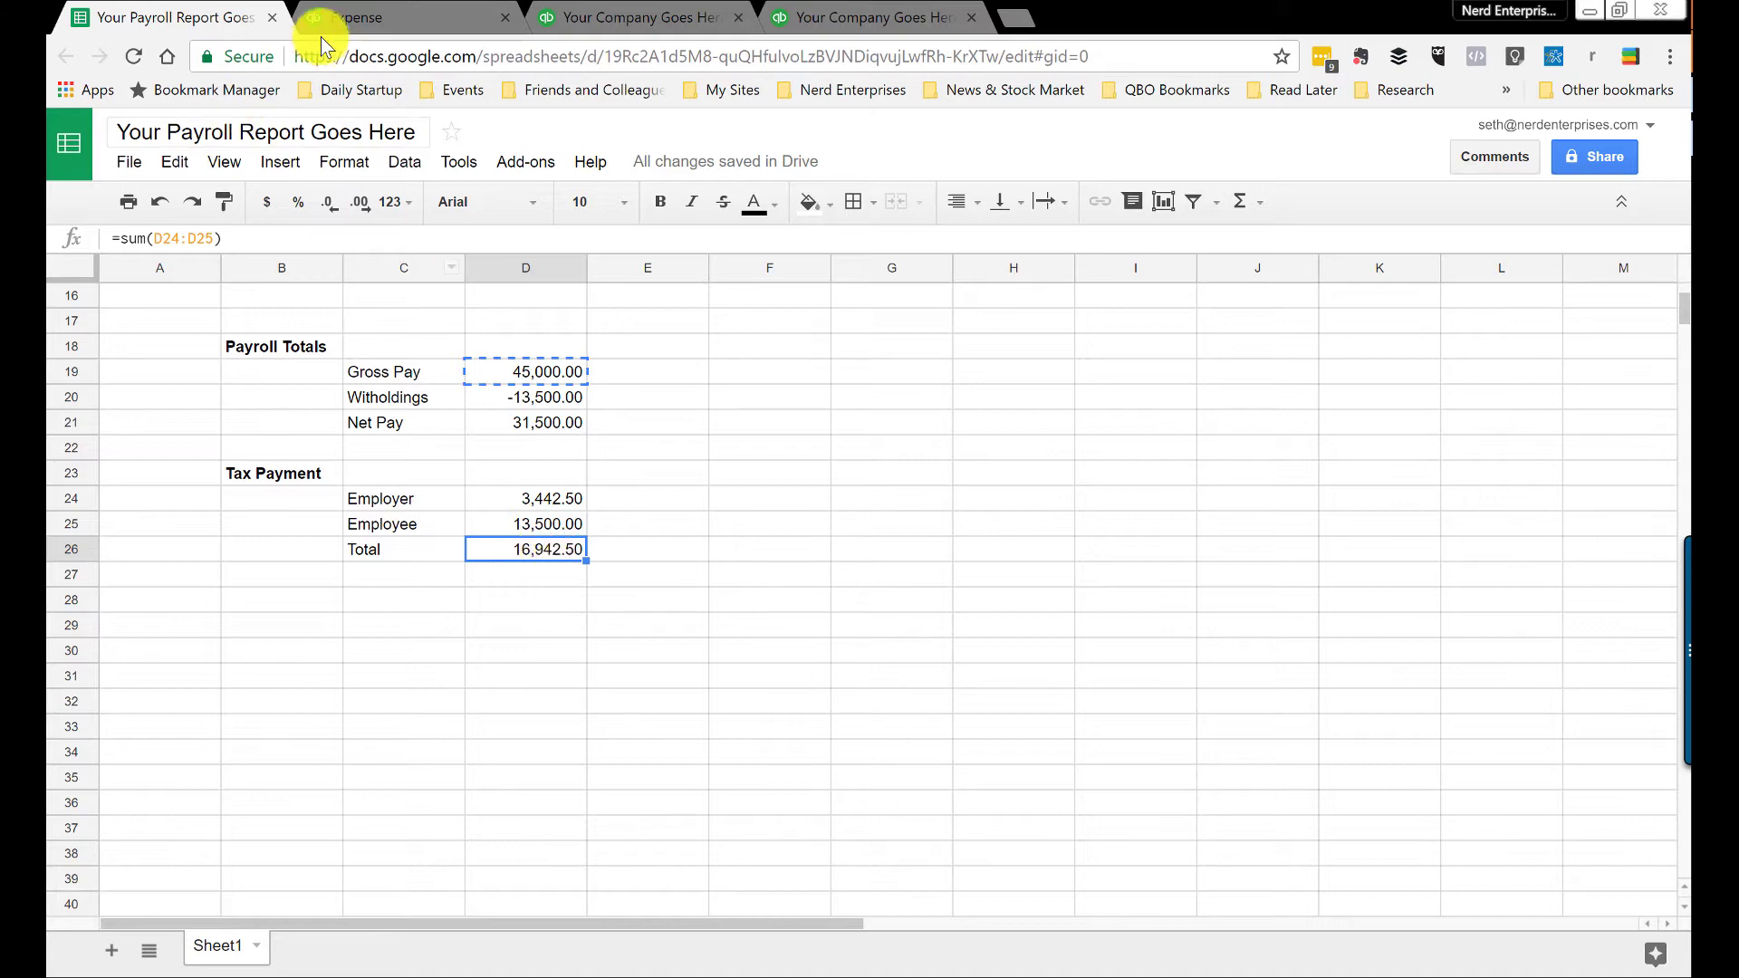
pyautogui.click(356, 17)
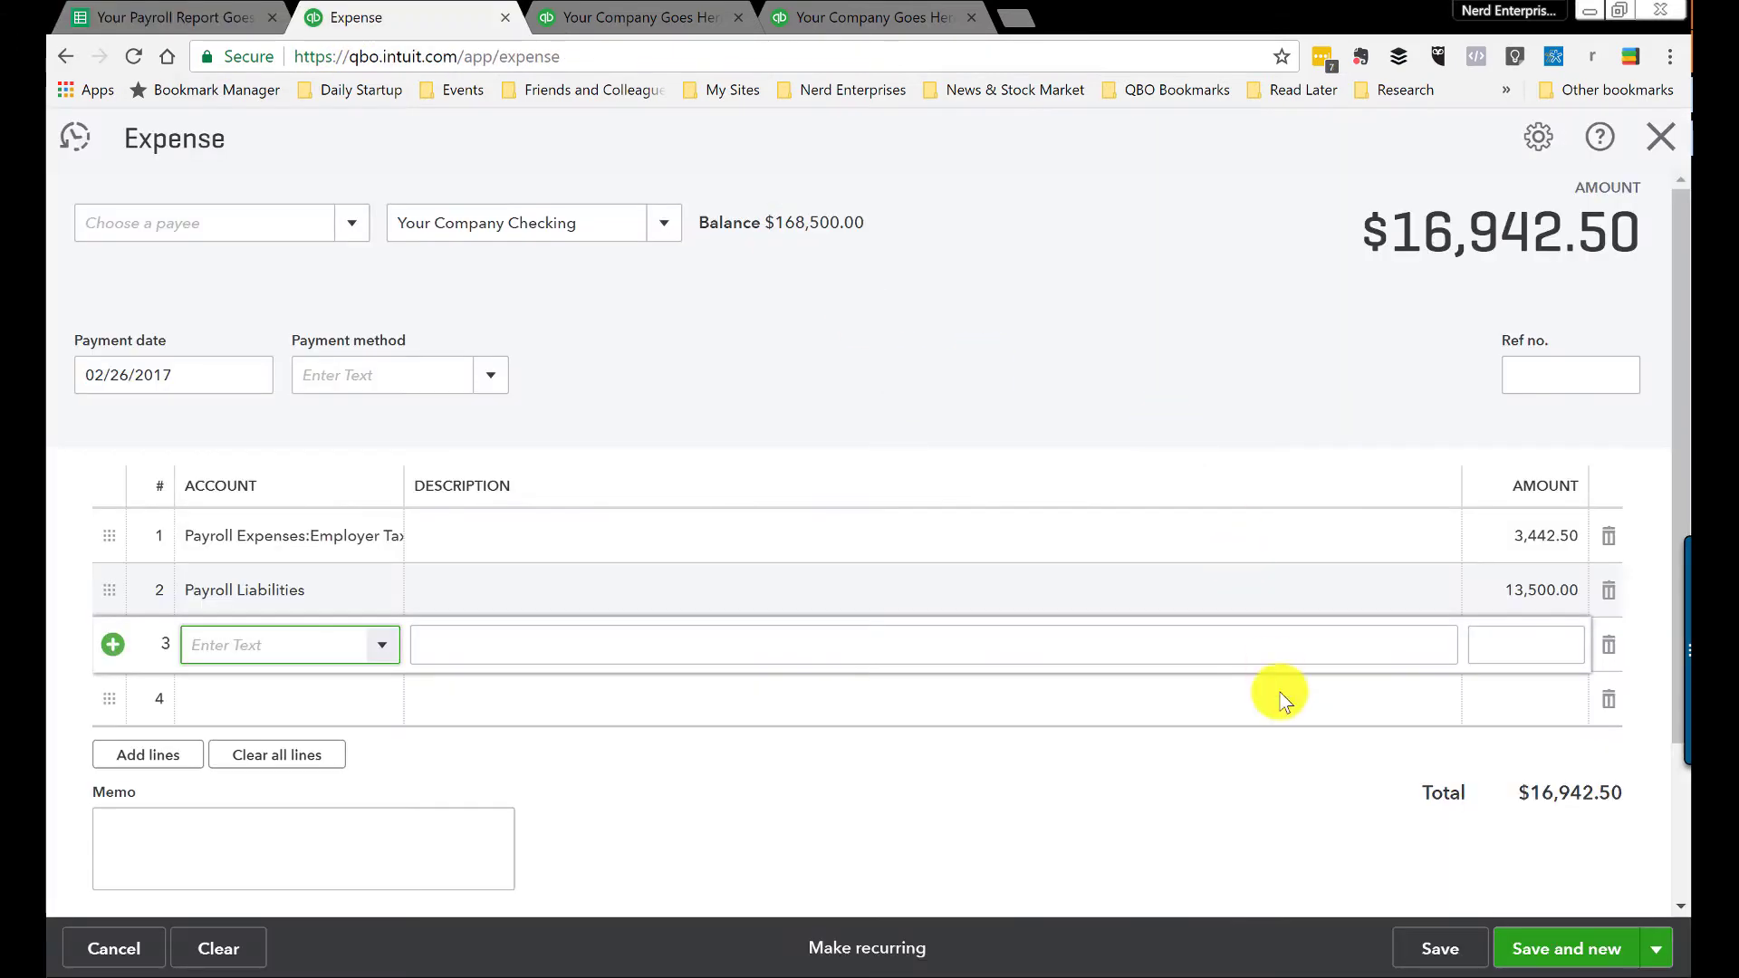
pyautogui.click(1656, 949)
pyautogui.click(1545, 911)
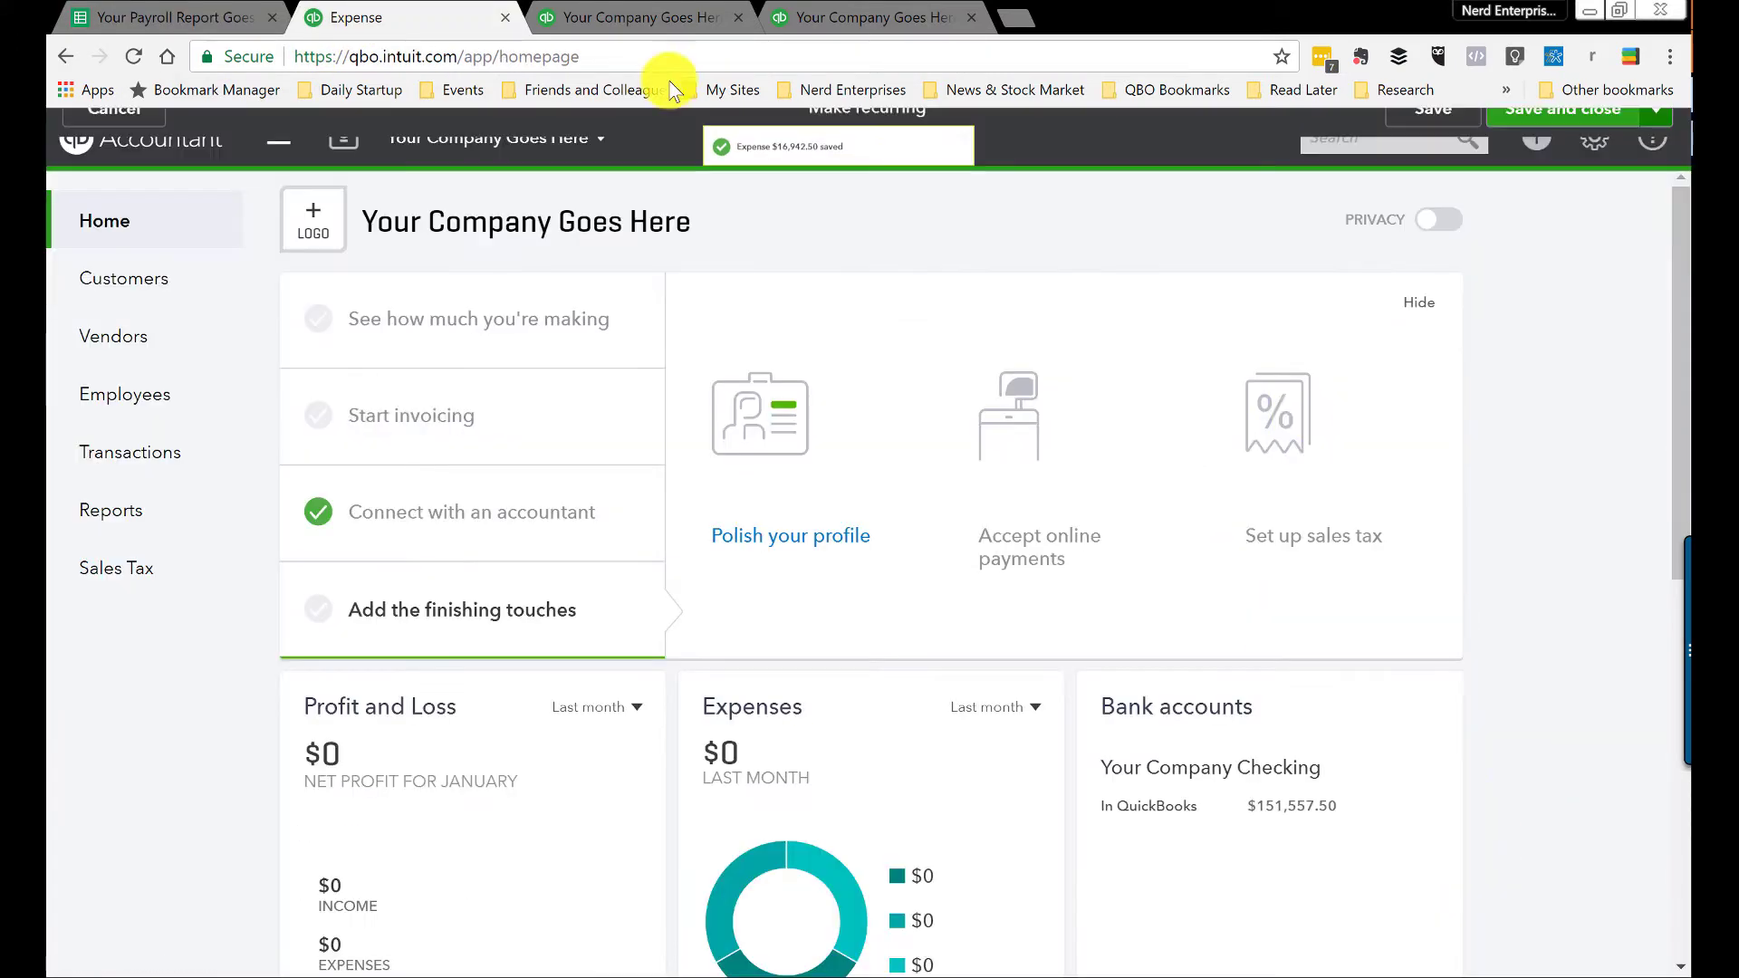
# Step: Re-run the Balance Sheet to reflect the new tax expense
pyautogui.click(594, 11)
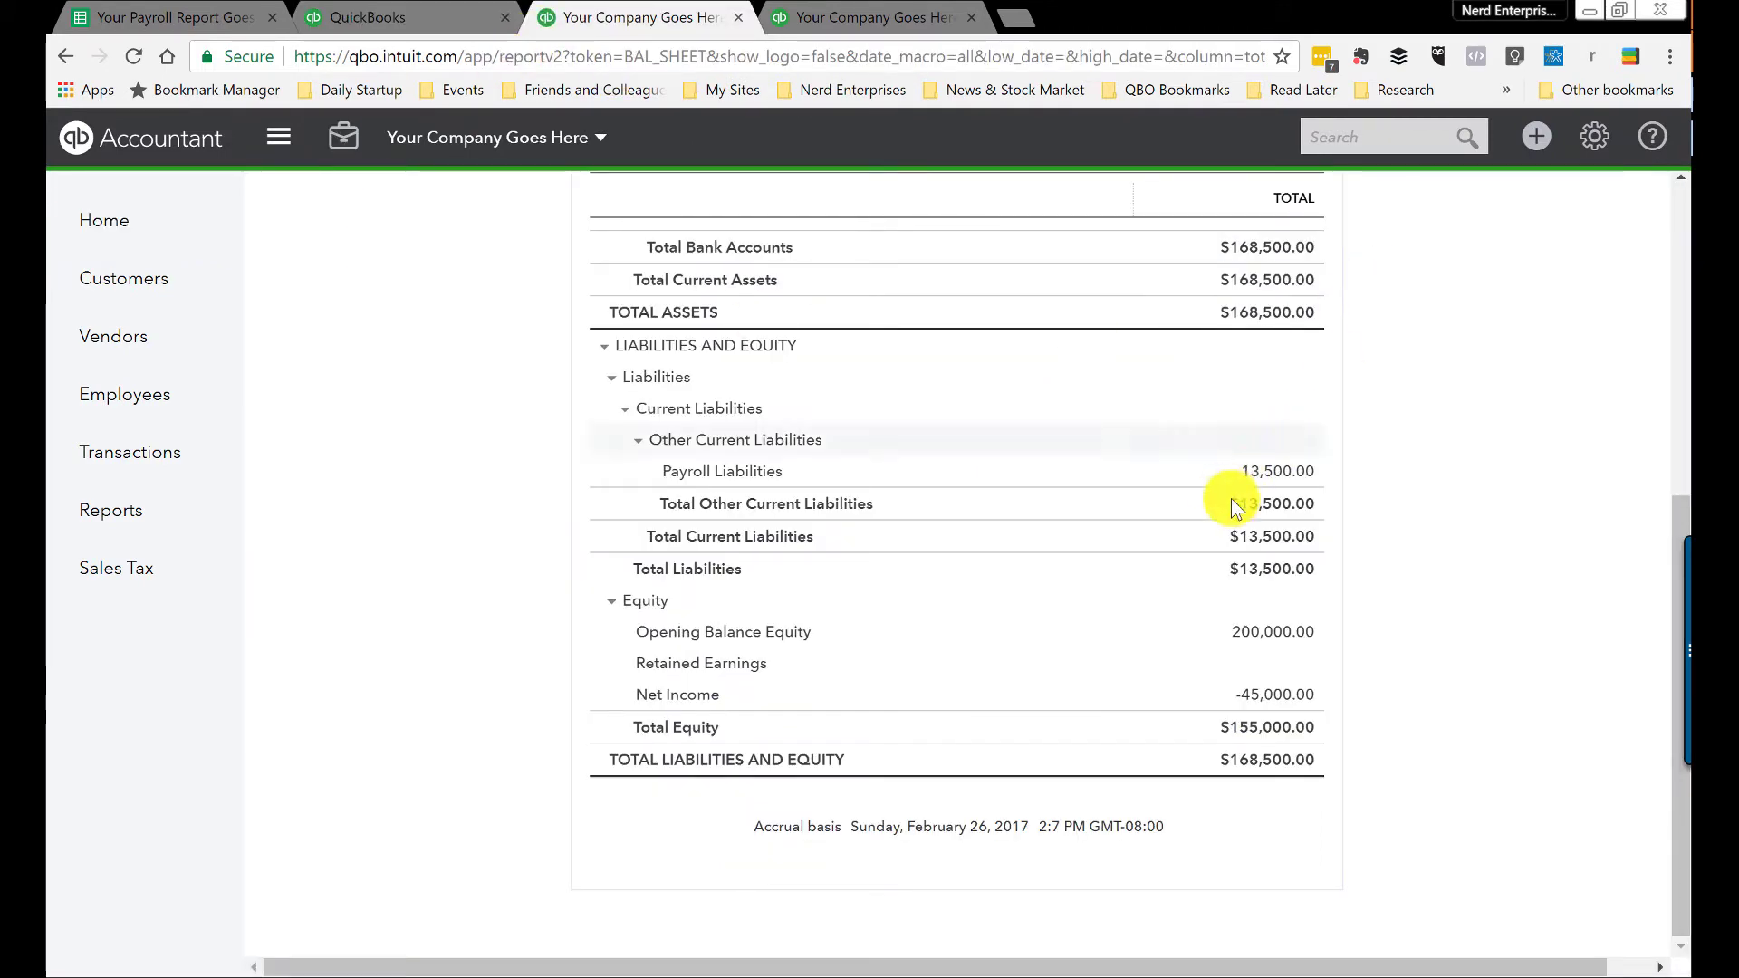
pyautogui.scroll(7, 1270, 477)
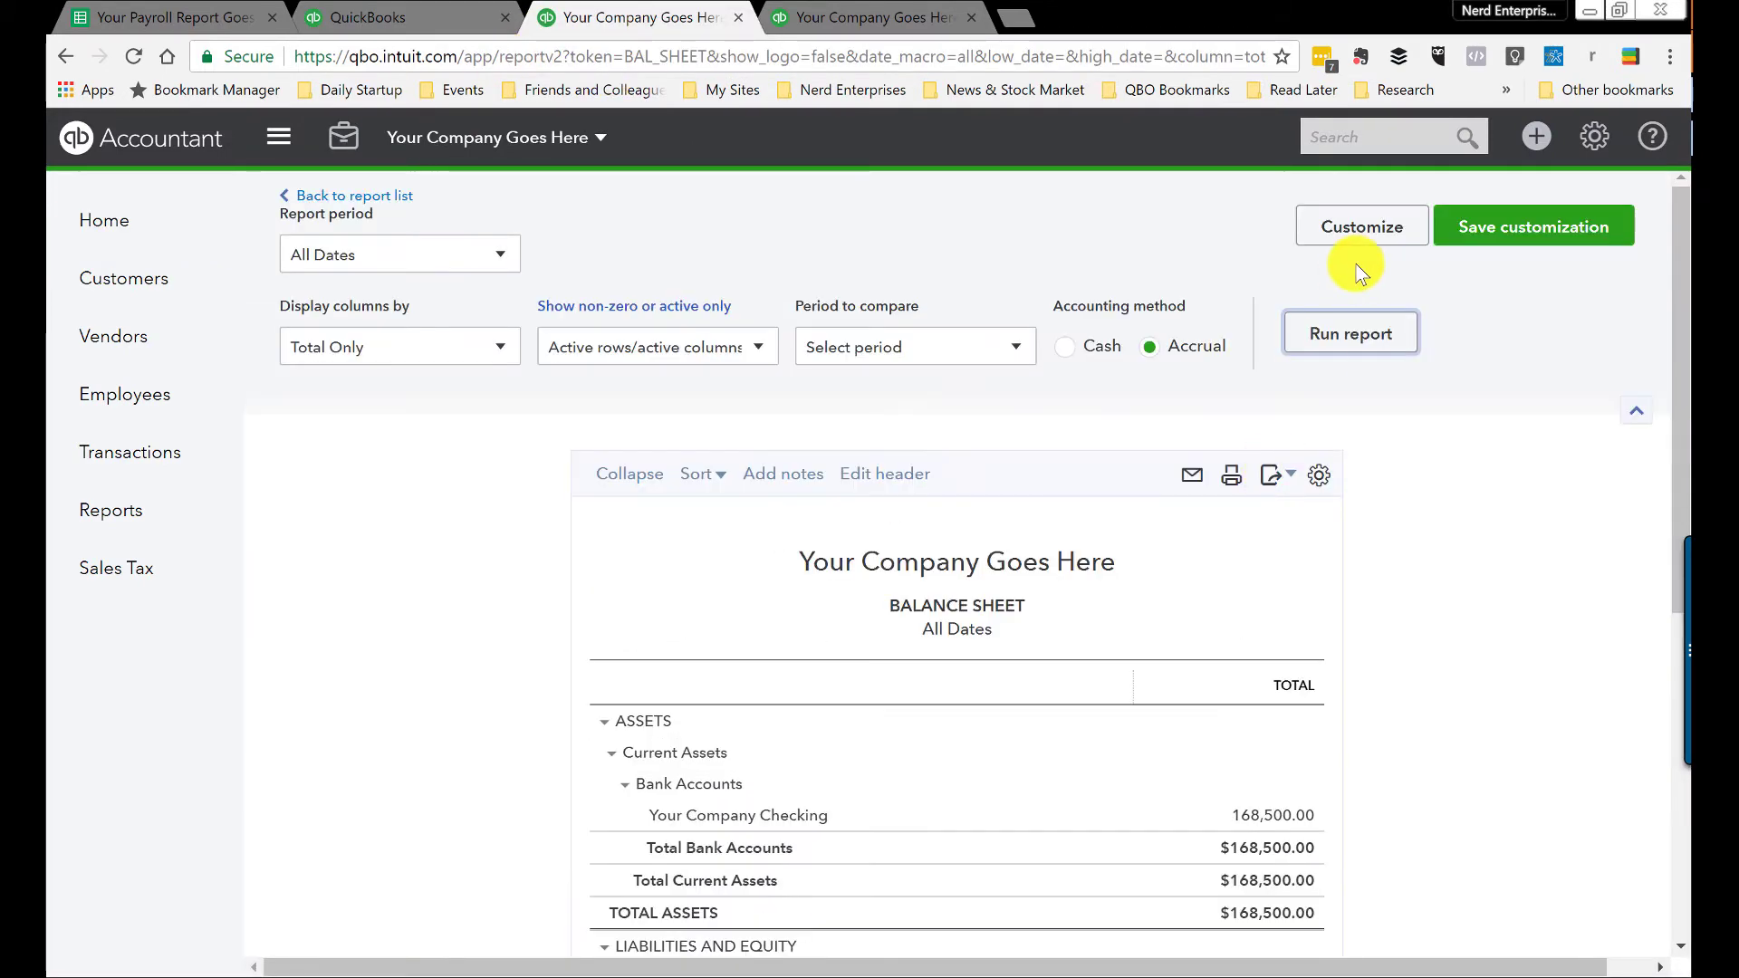
pyautogui.click(1350, 345)
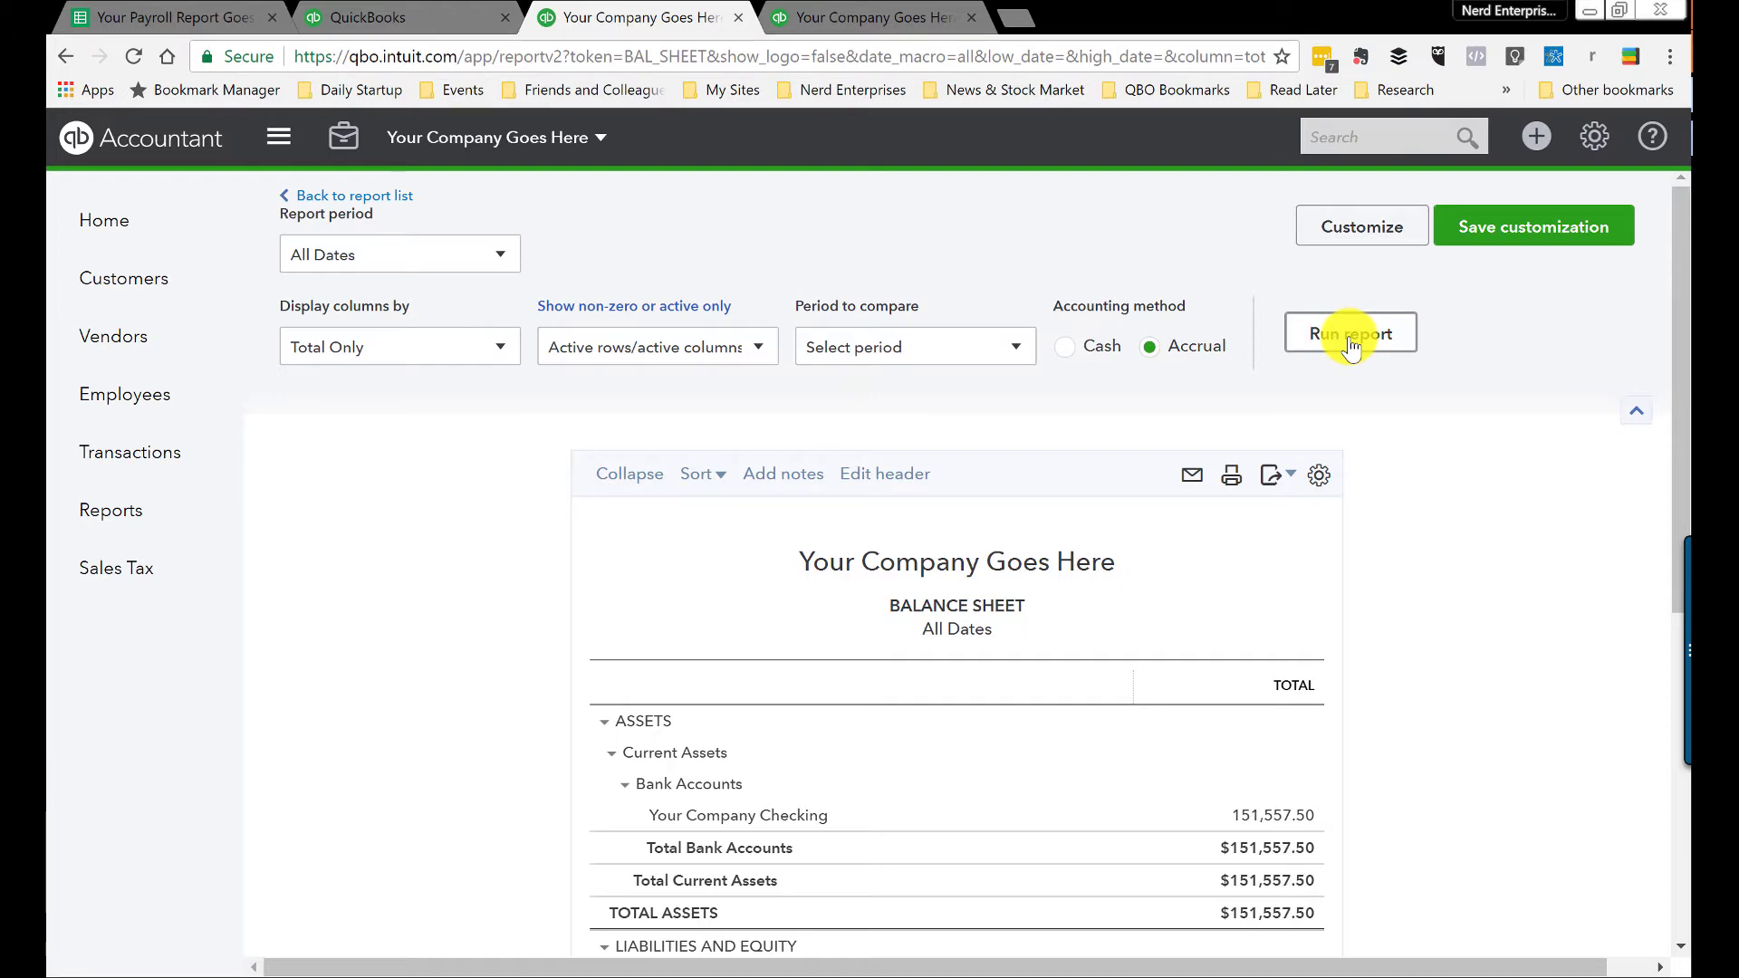
pyautogui.scroll(-7, 1223, 362)
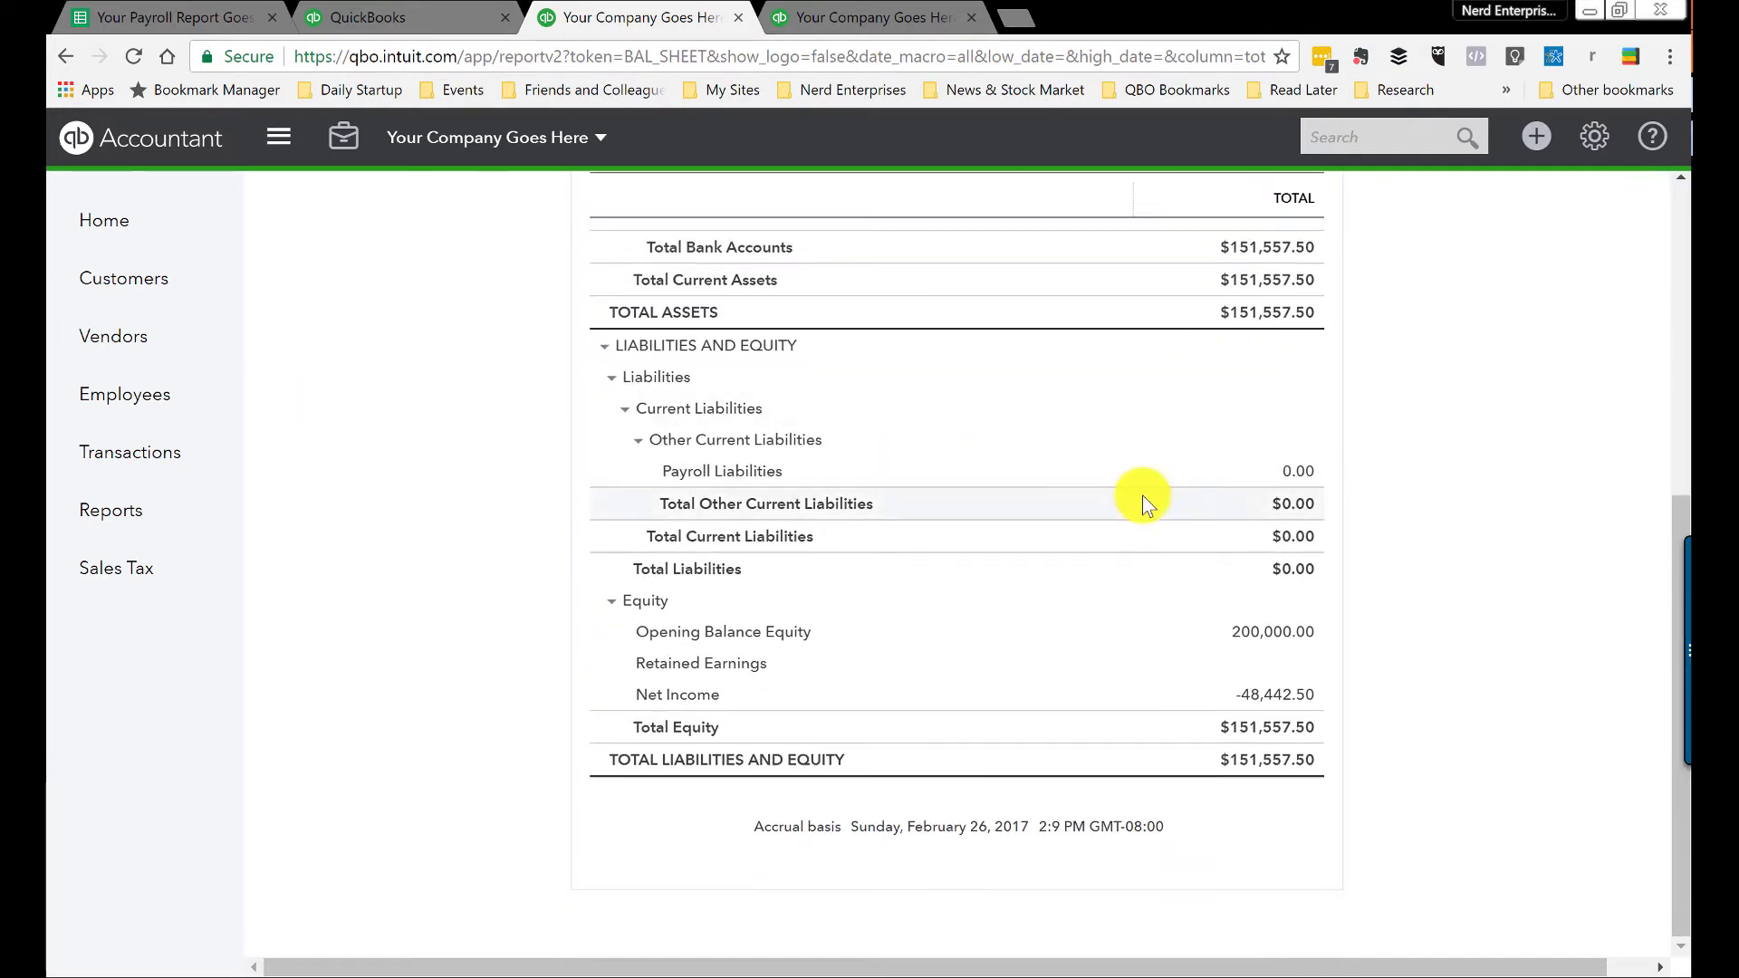
# Step: Re-run Profit and Loss (net income -48,442.50), then drill into the Payroll Liabilities balance
pyautogui.click(806, 20)
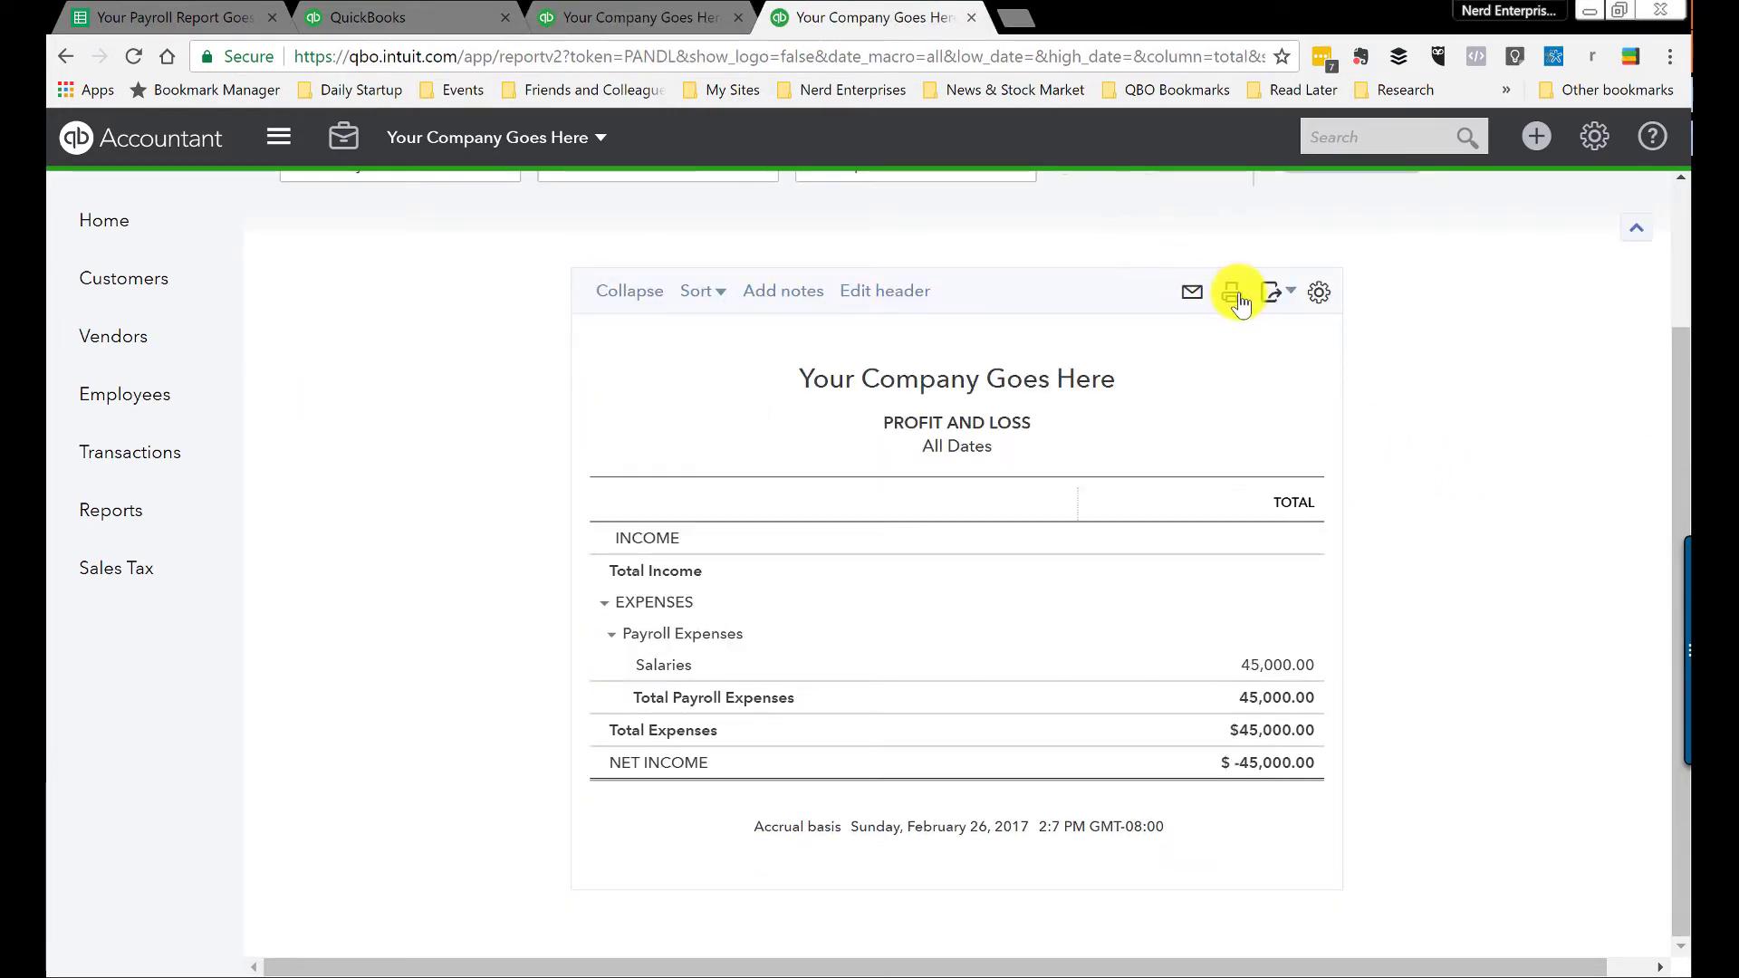
pyautogui.scroll(2, 1213, 391)
pyautogui.click(1370, 338)
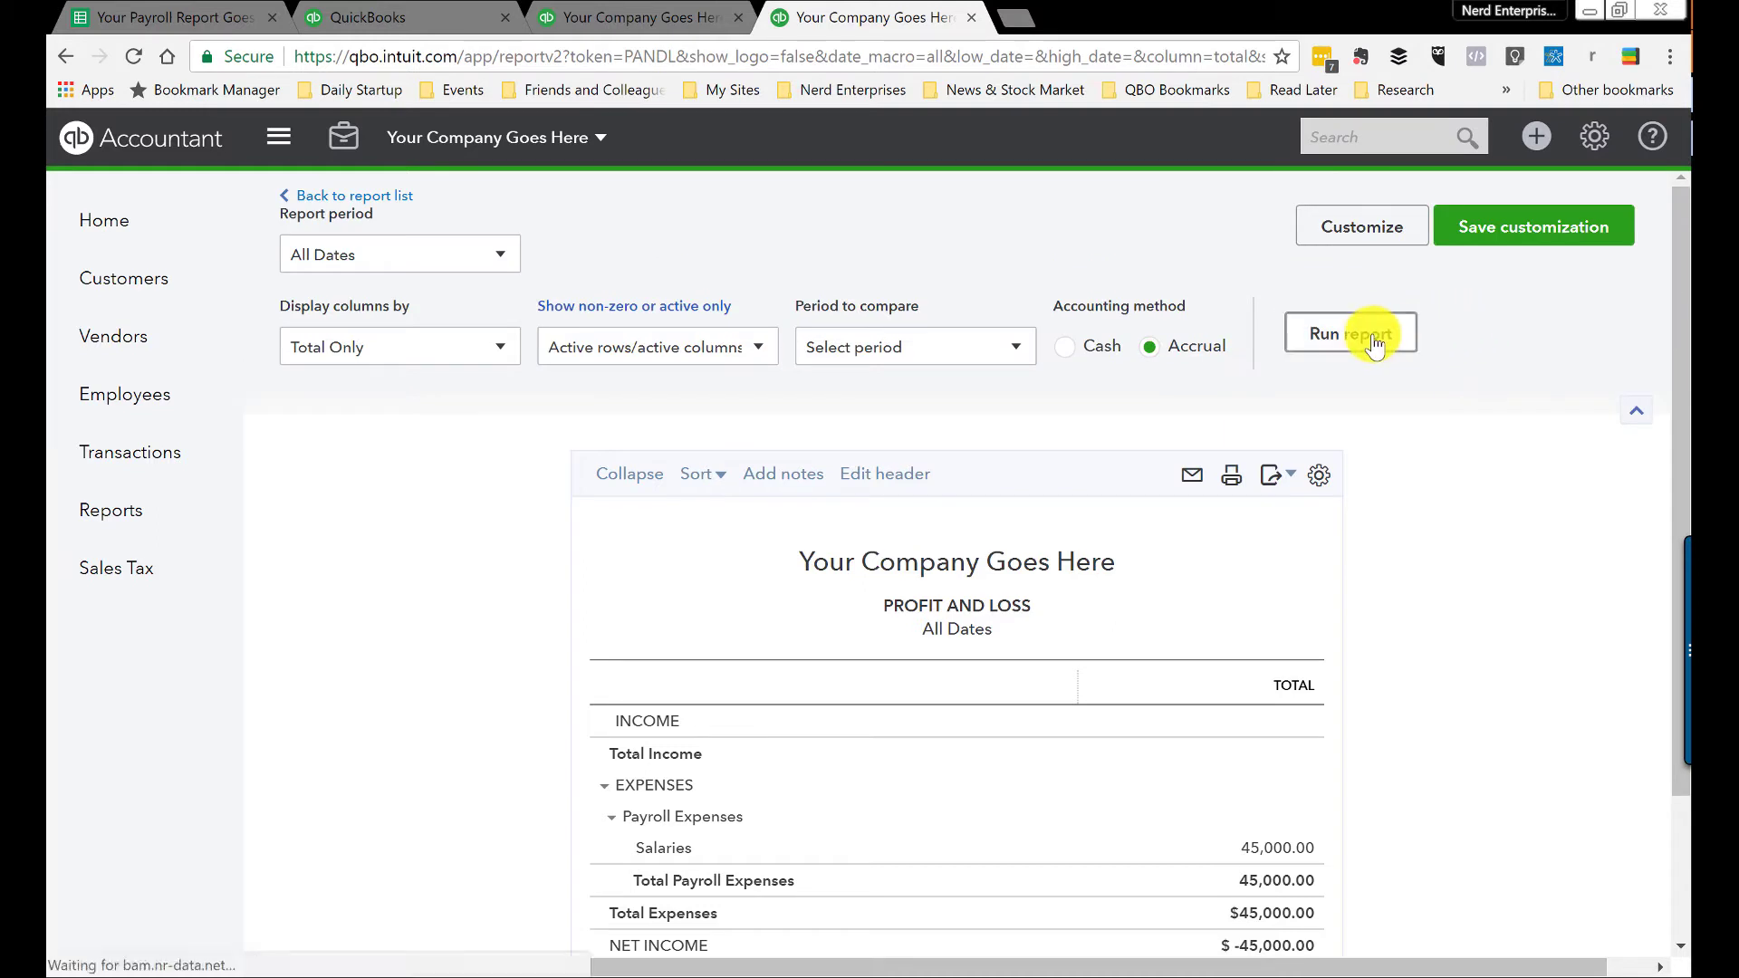
pyautogui.scroll(-3, 1372, 337)
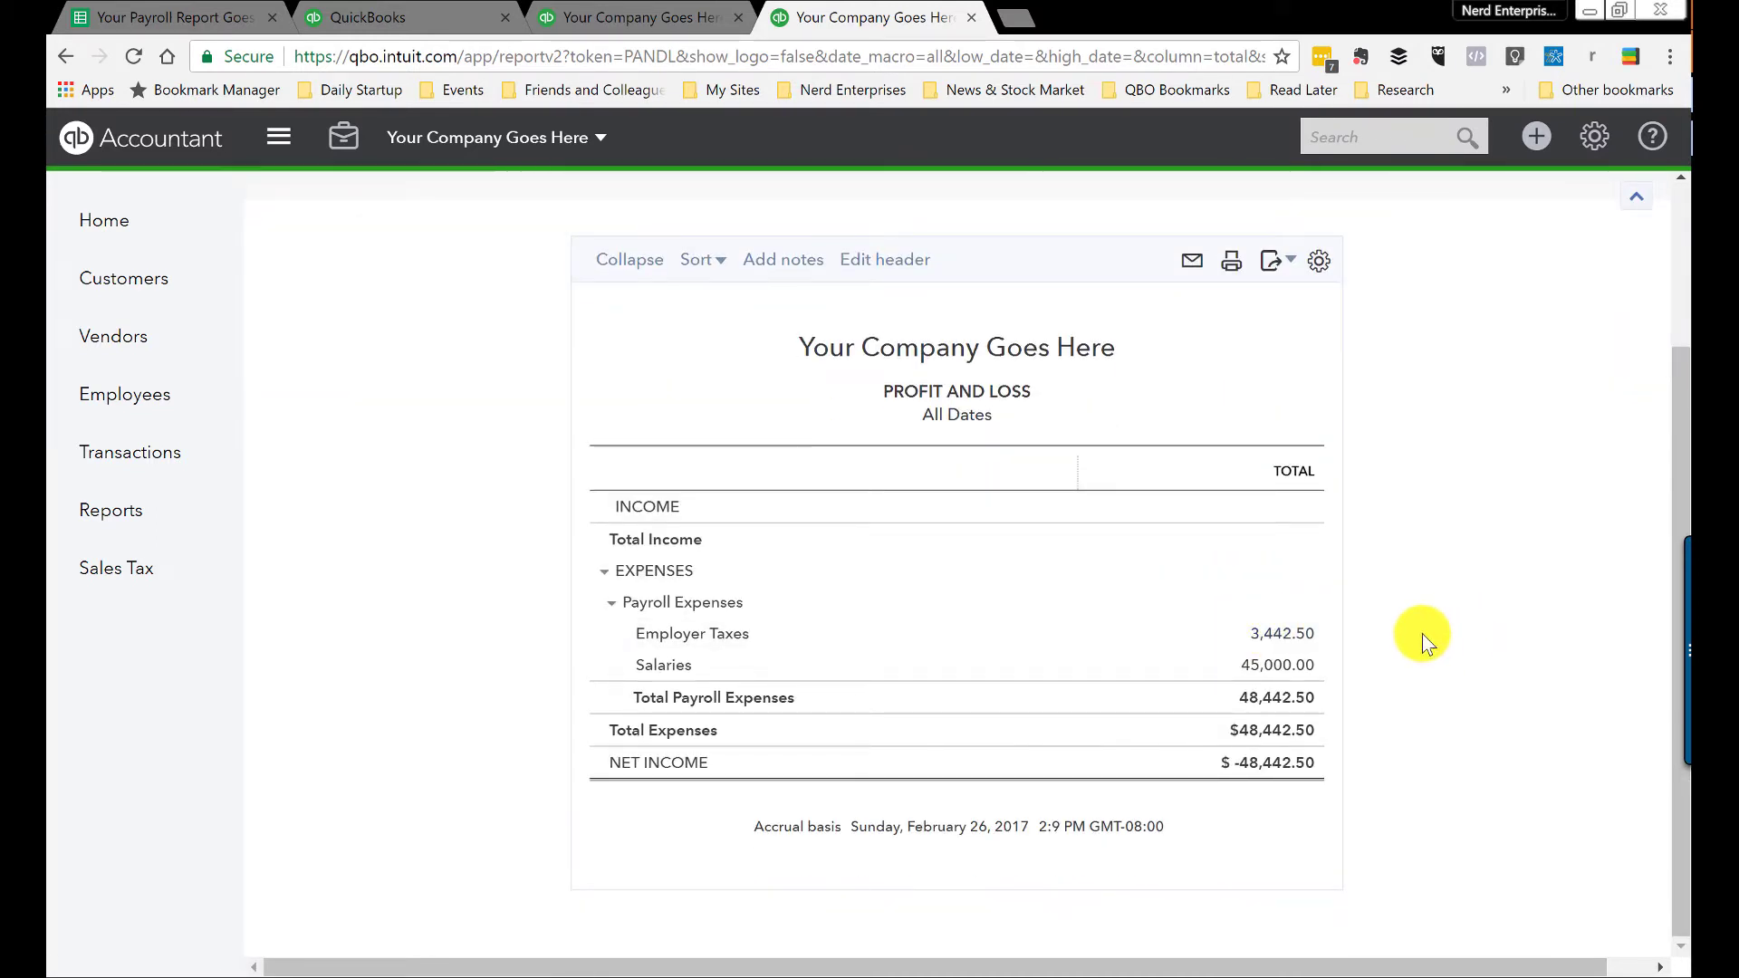
pyautogui.click(681, 14)
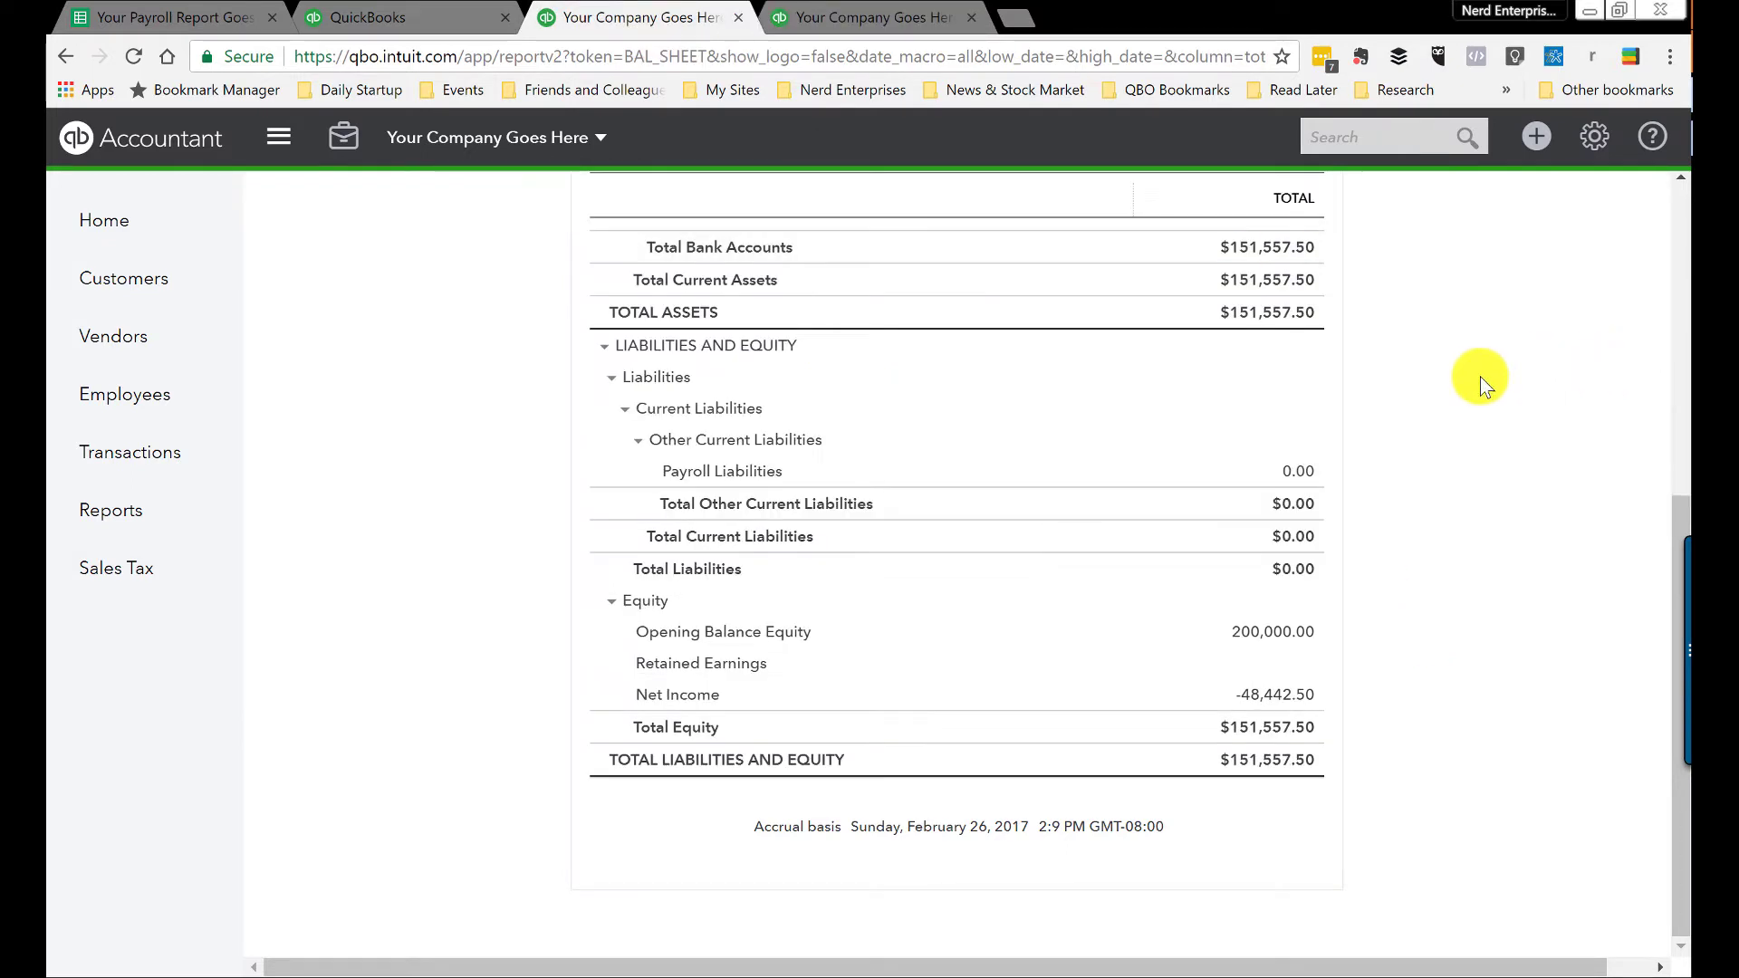
pyautogui.click(1302, 475)
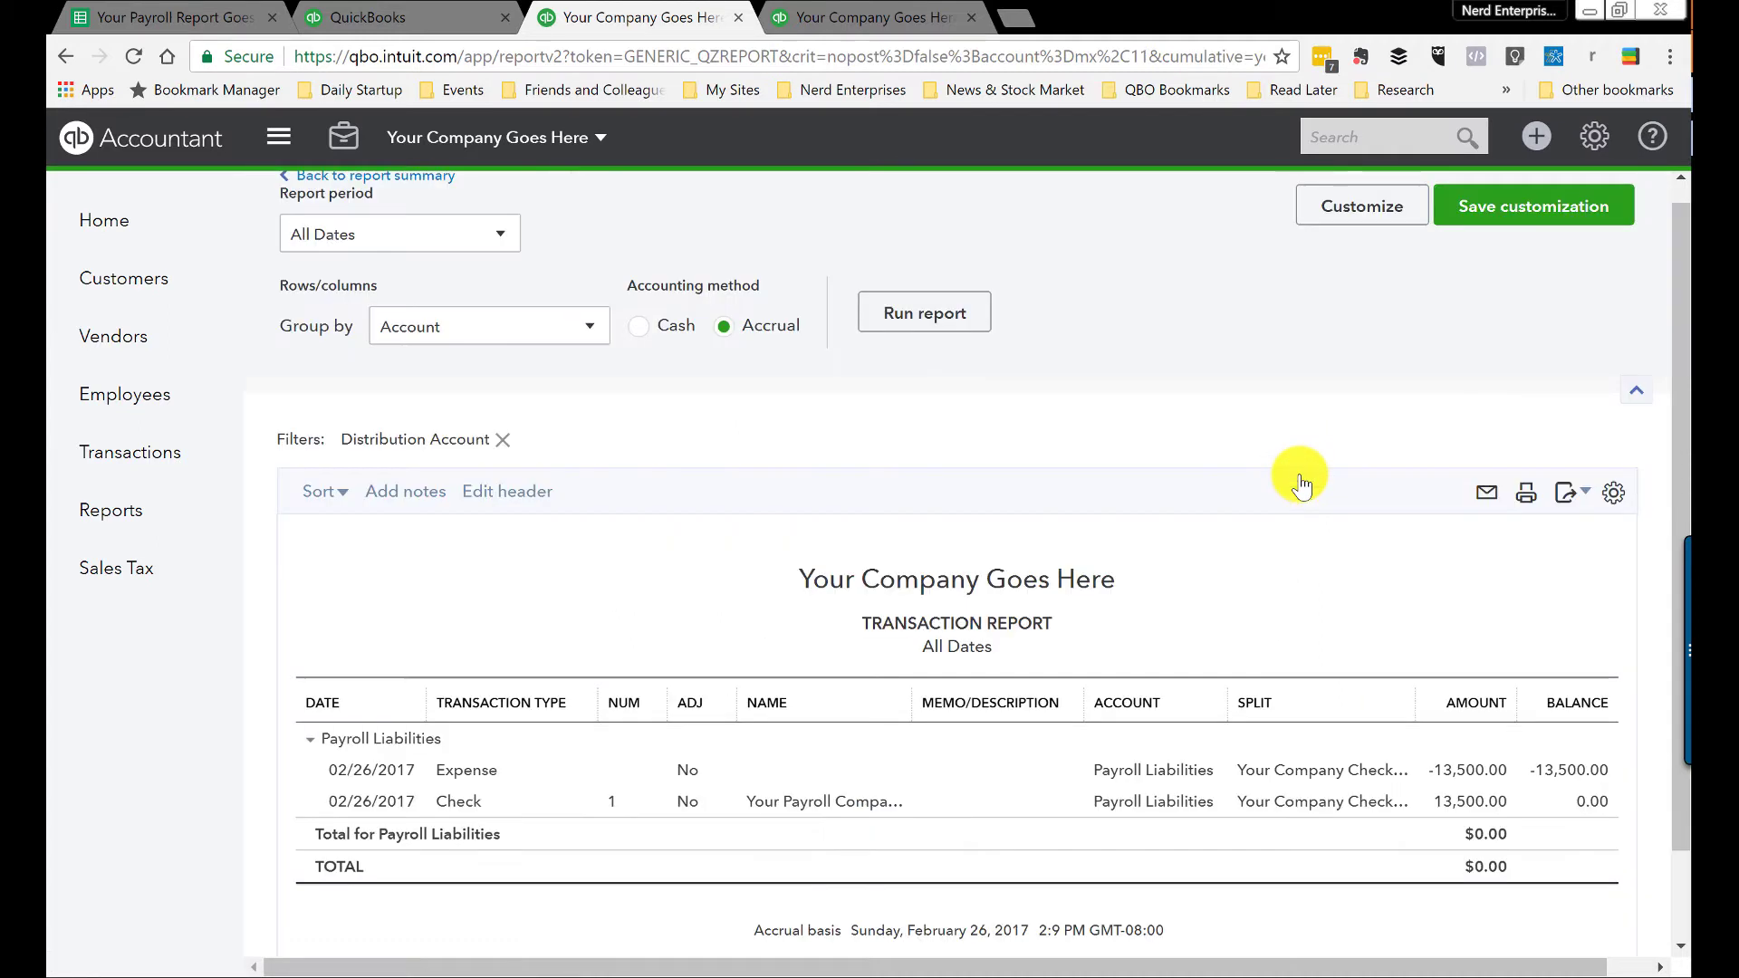
# Step: Reopen the 02/26/2017 $16,942.50 expense row from the Payroll Liabilities transaction report
pyautogui.scroll(-1, 1449, 509)
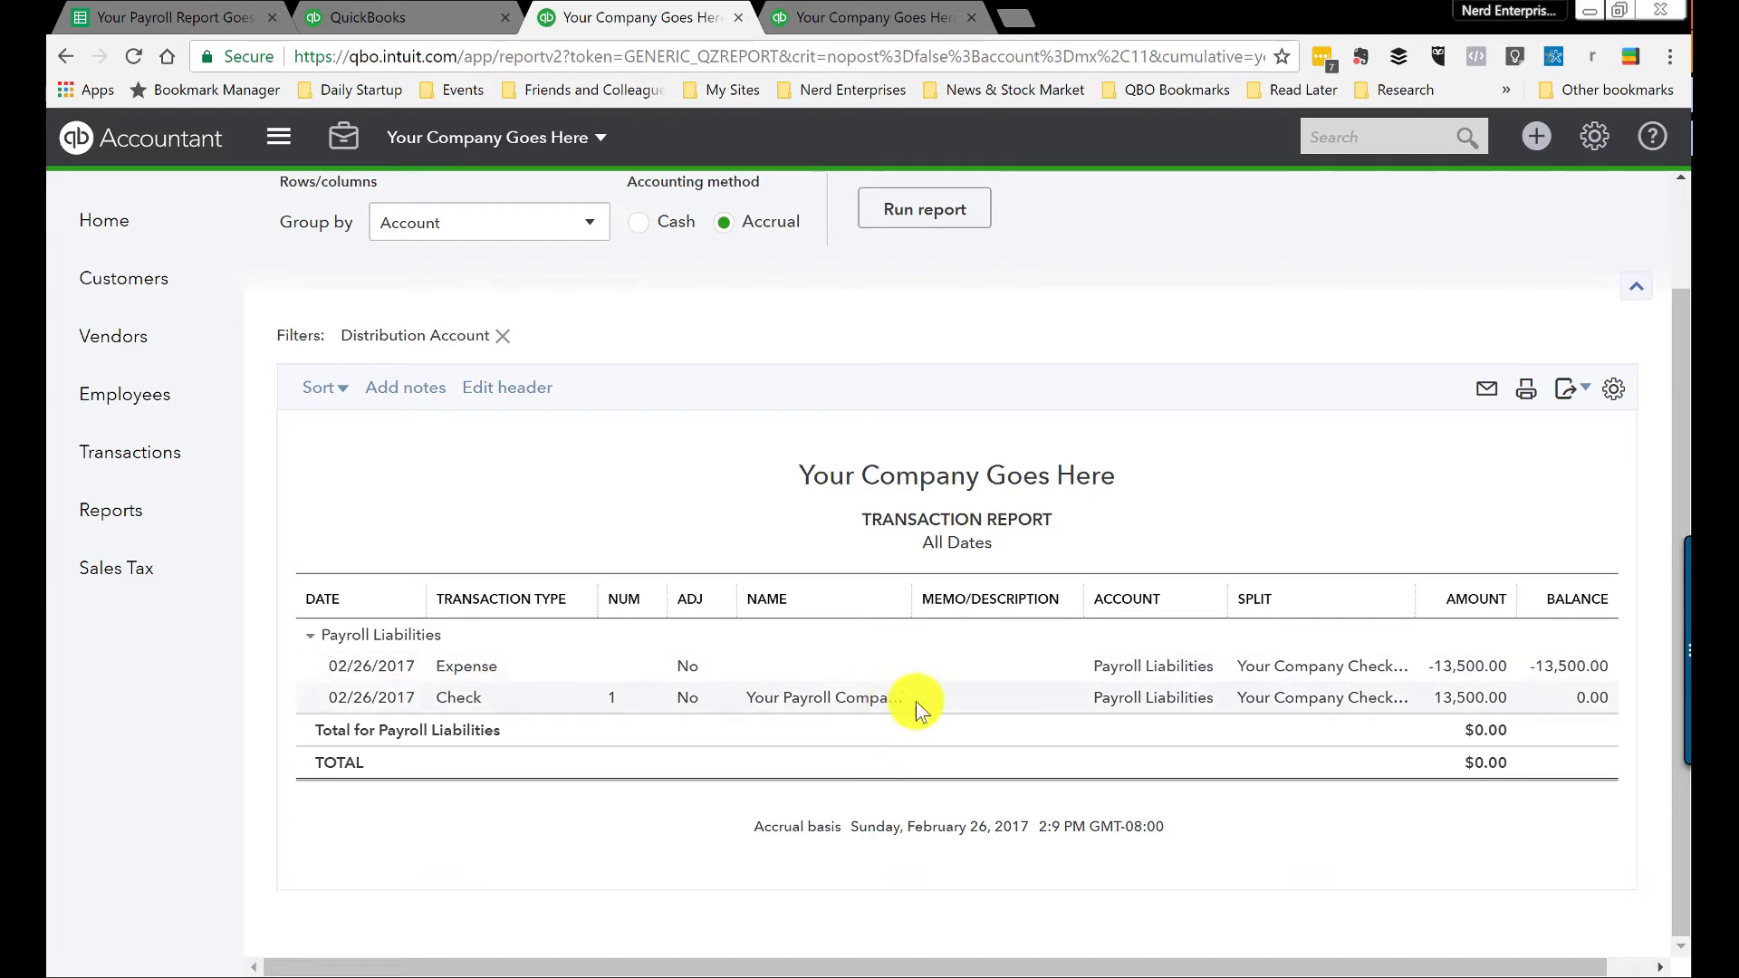
pyautogui.click(373, 670)
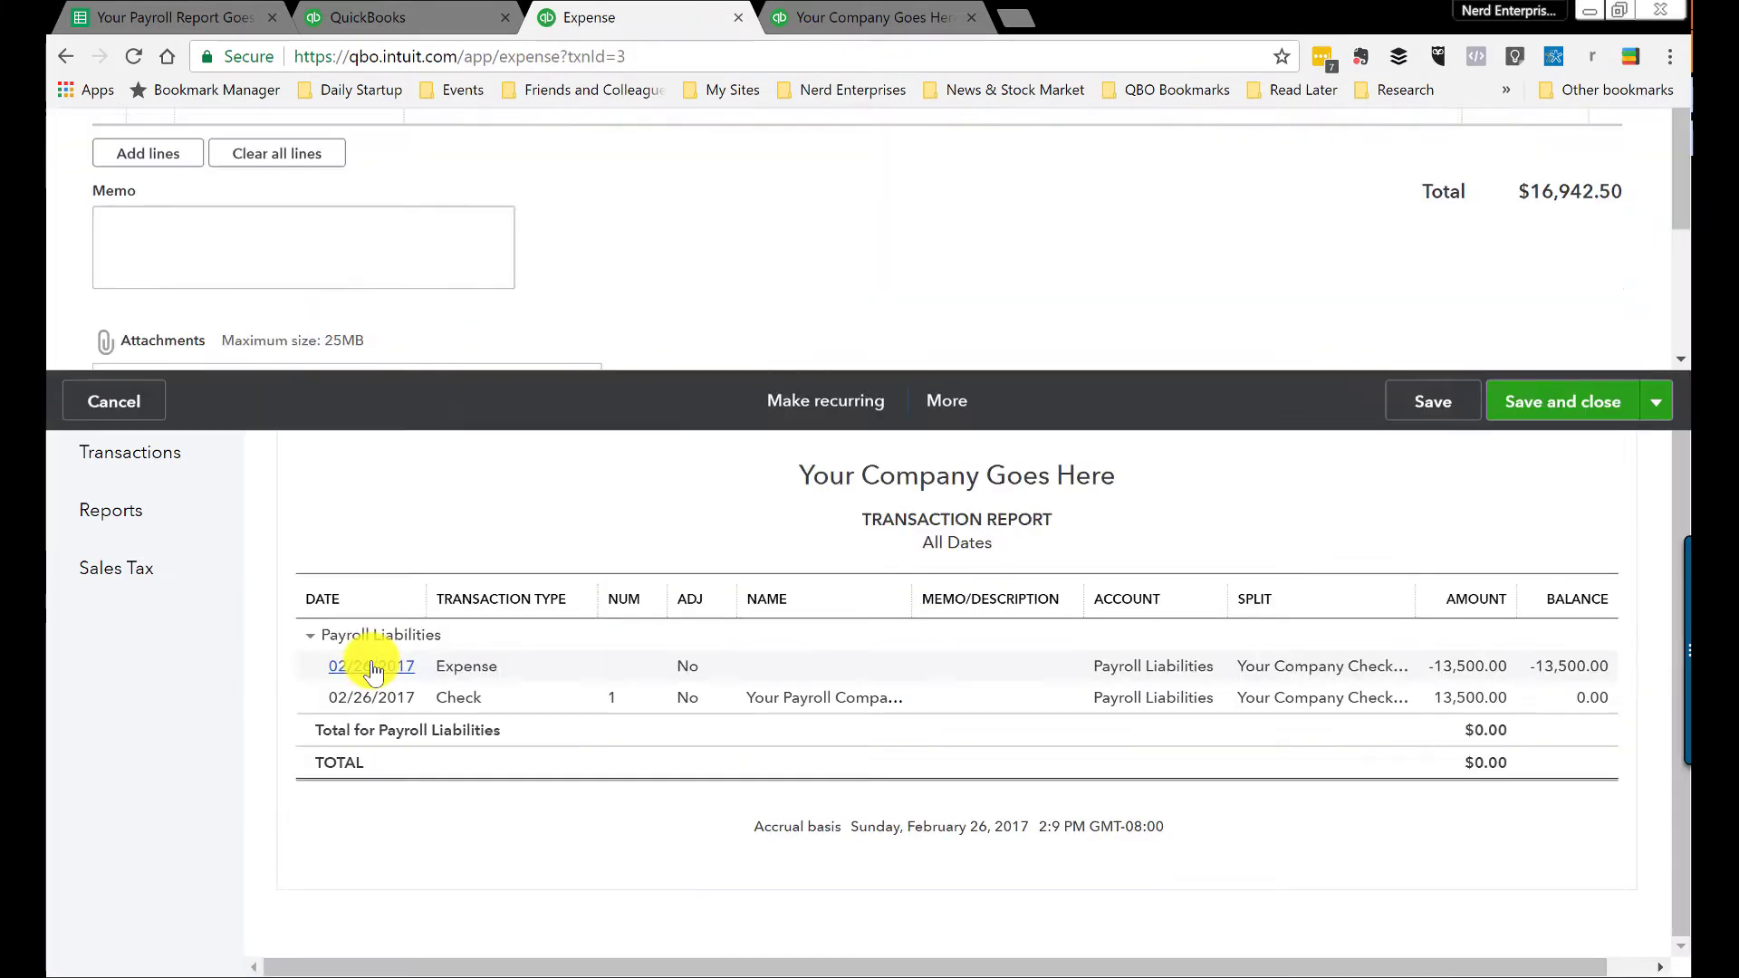
# Step: Redate the $16,942.50 expense to 02/28/2017 and save it
pyautogui.click(246, 375)
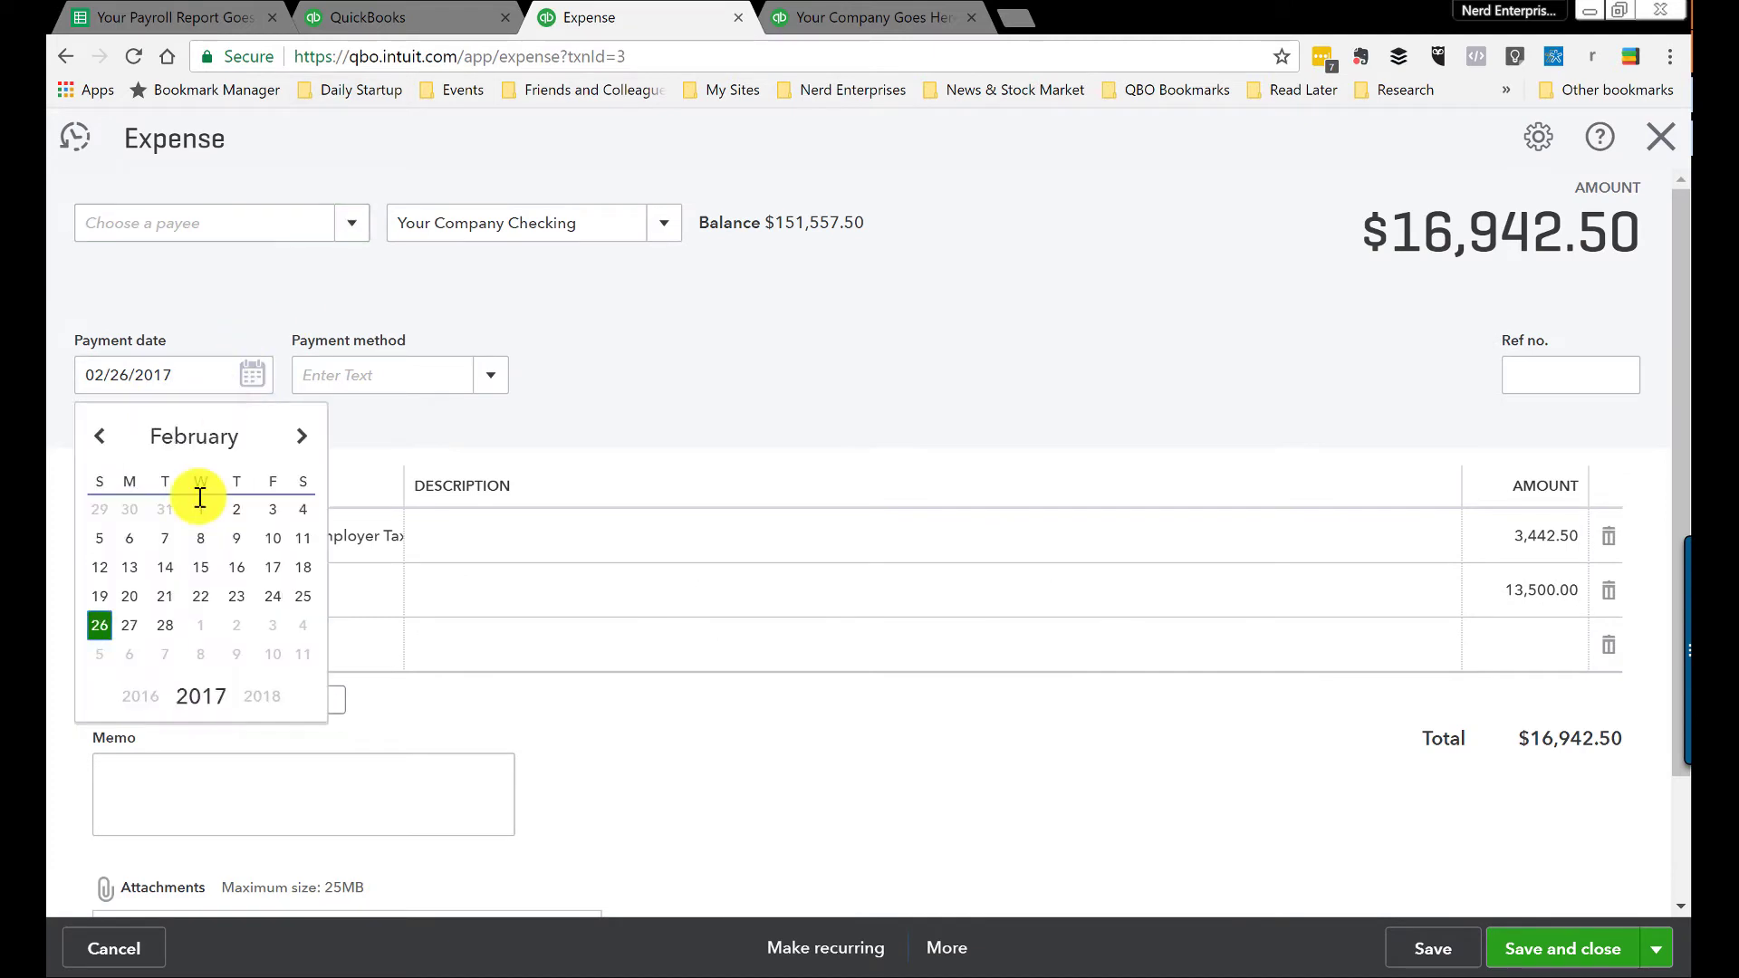
pyautogui.click(165, 625)
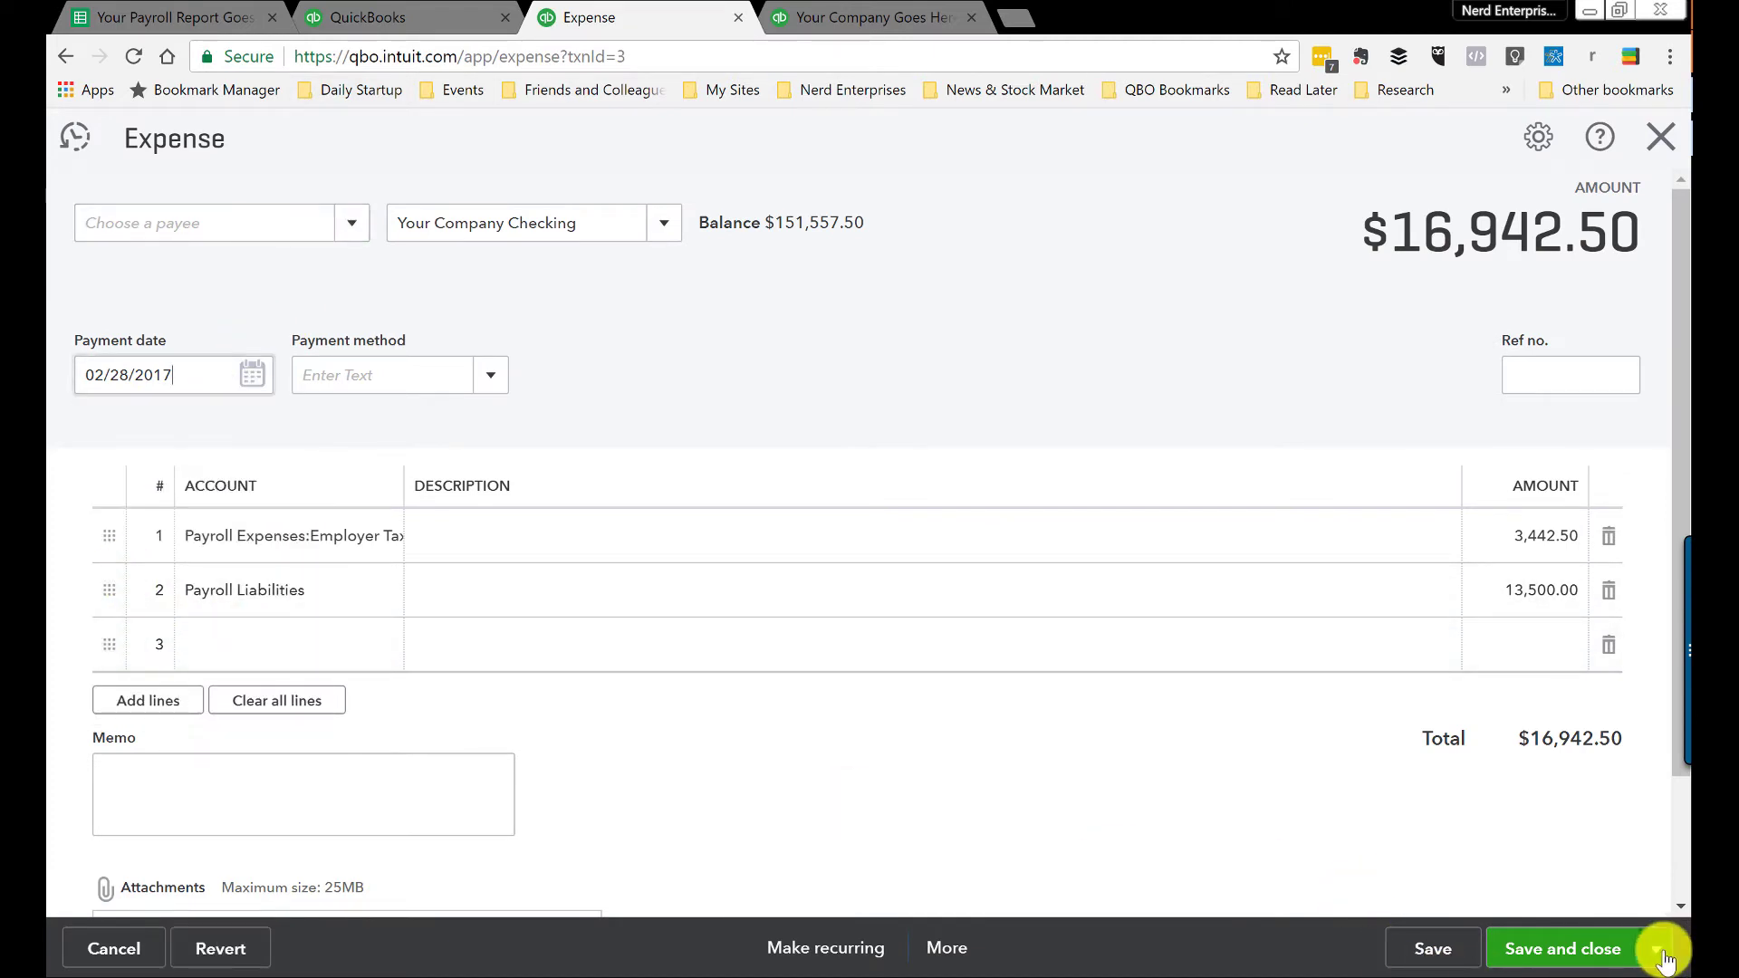
pyautogui.click(1537, 948)
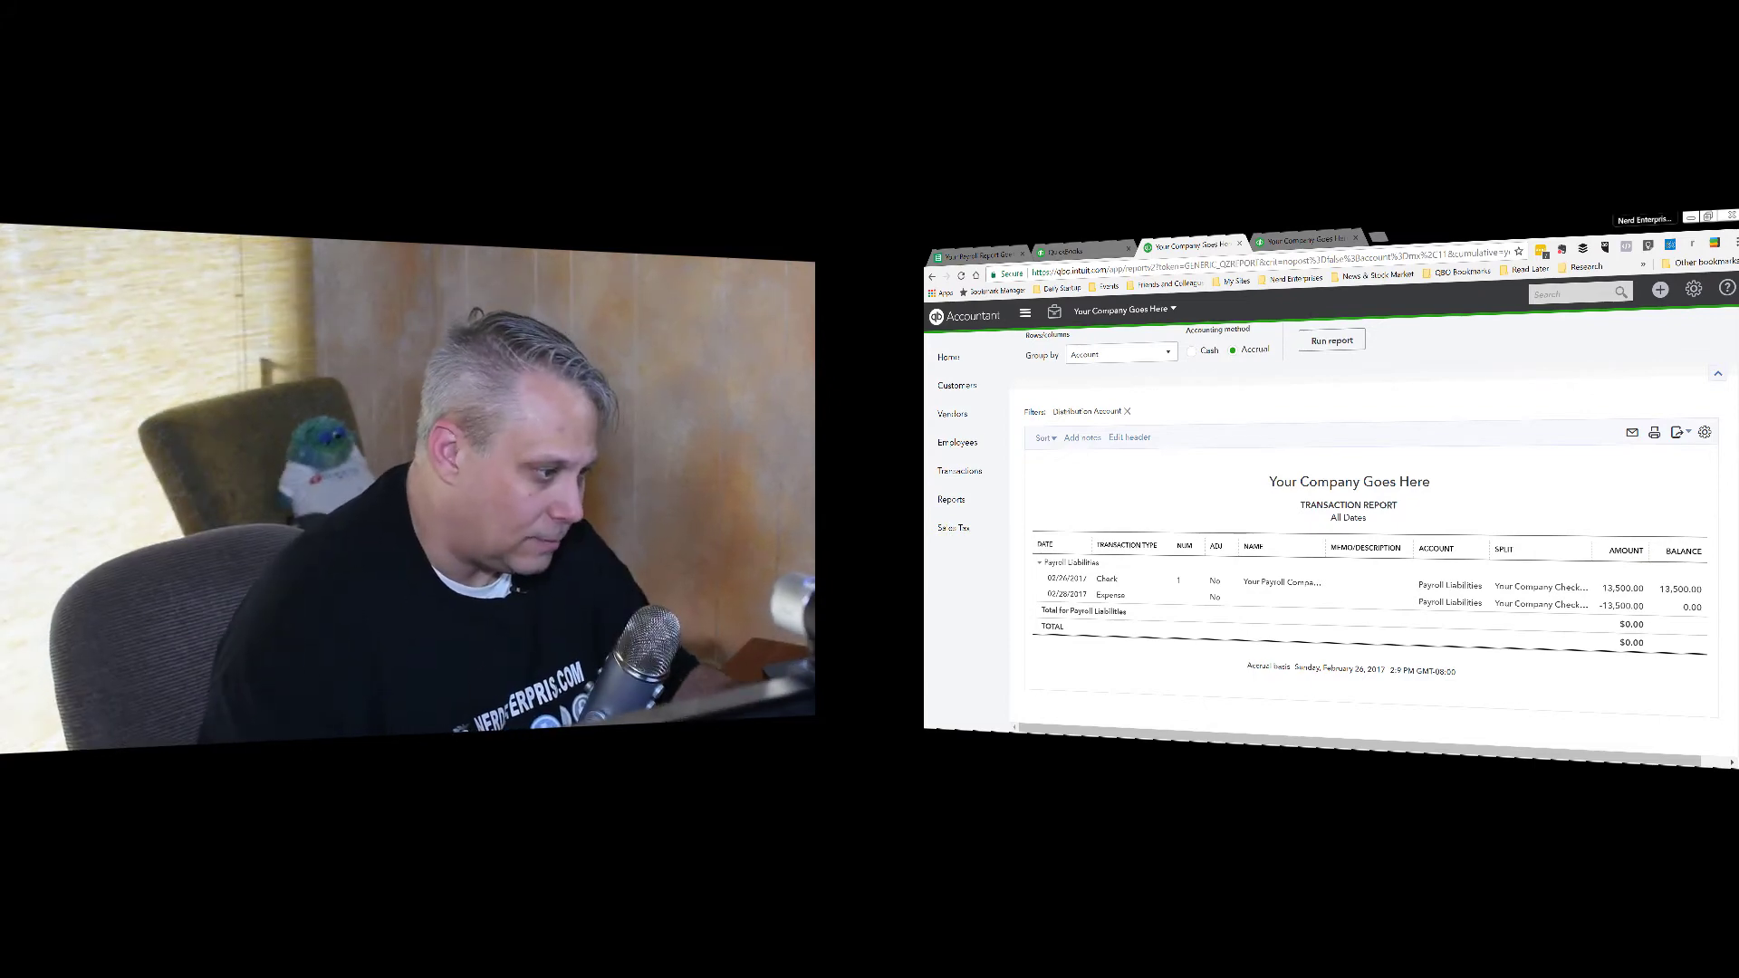
# Step: Review the first employee's pay section in the Payroll Report sheet
pyautogui.click(976, 256)
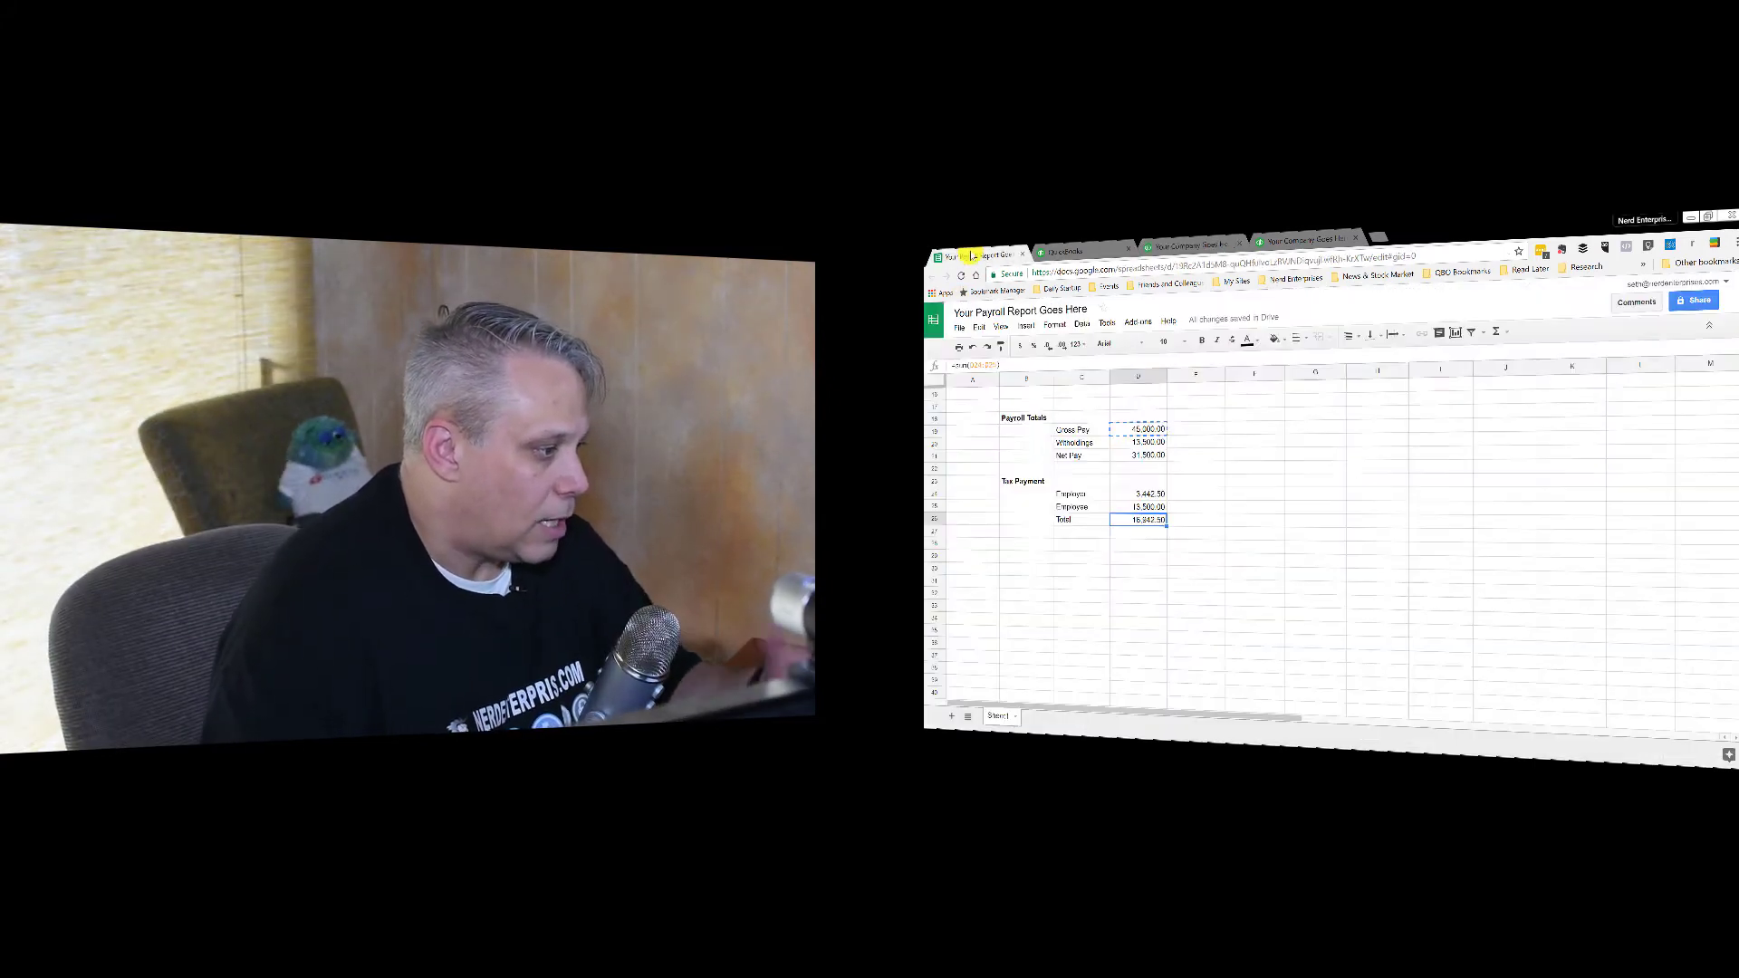
pyautogui.click(1064, 418)
pyautogui.scroll(5, 1065, 418)
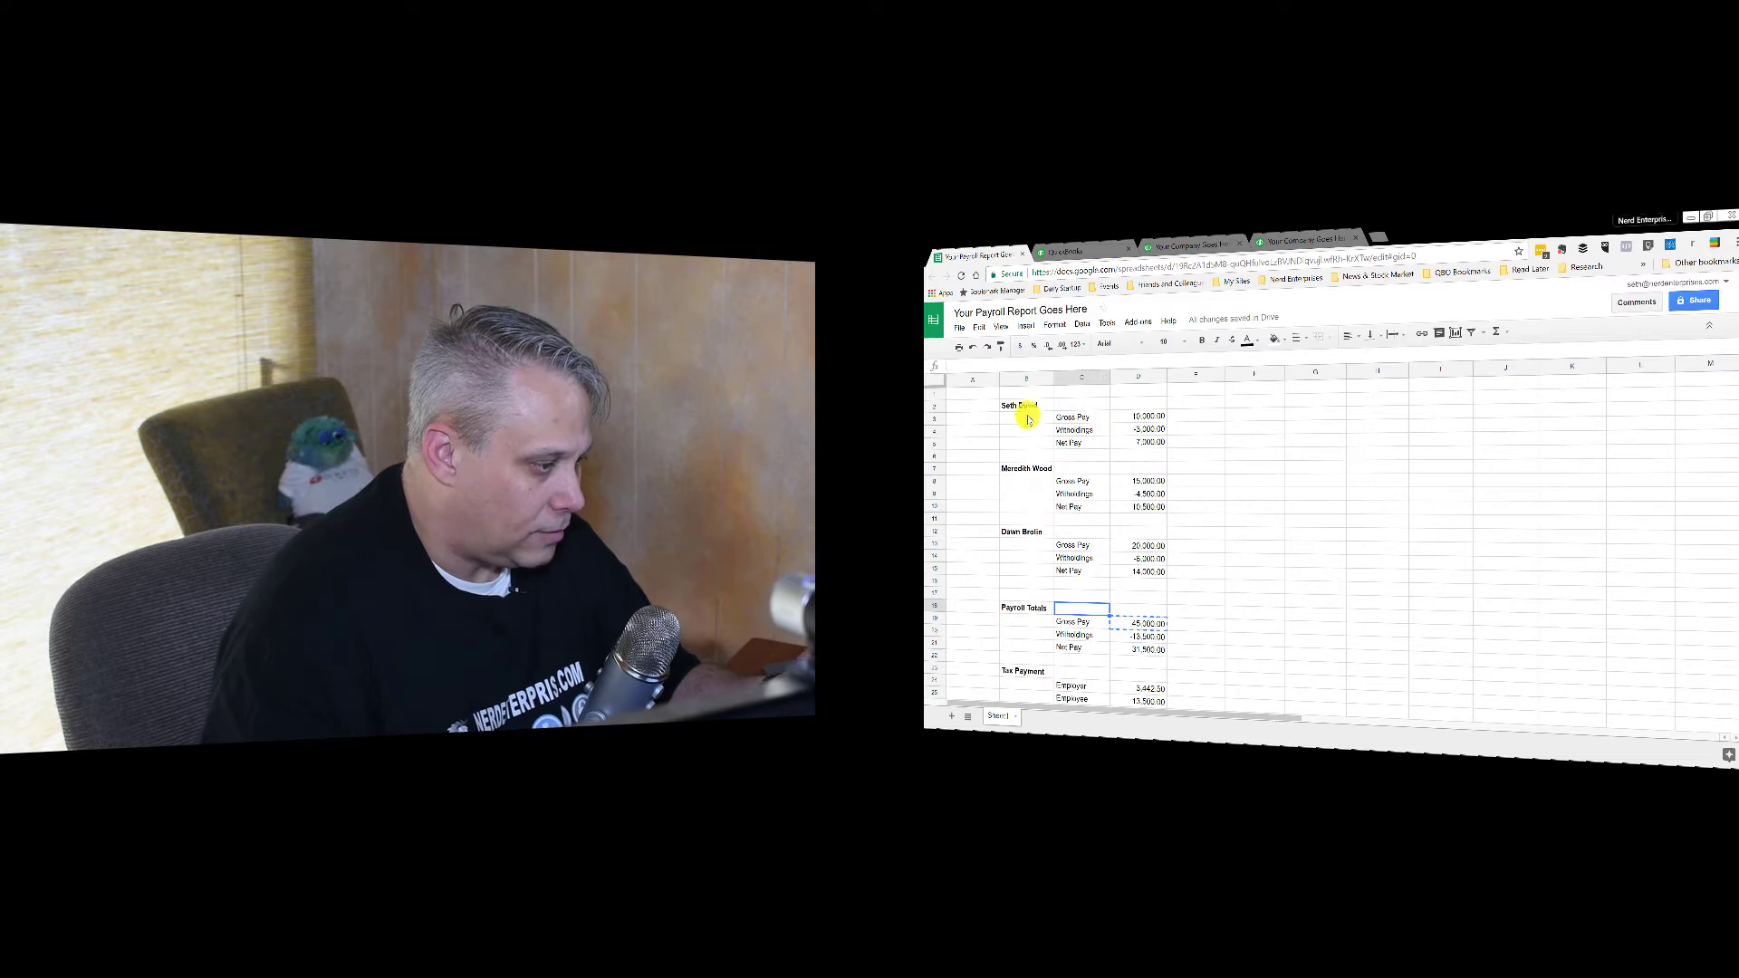
pyautogui.click(981, 394)
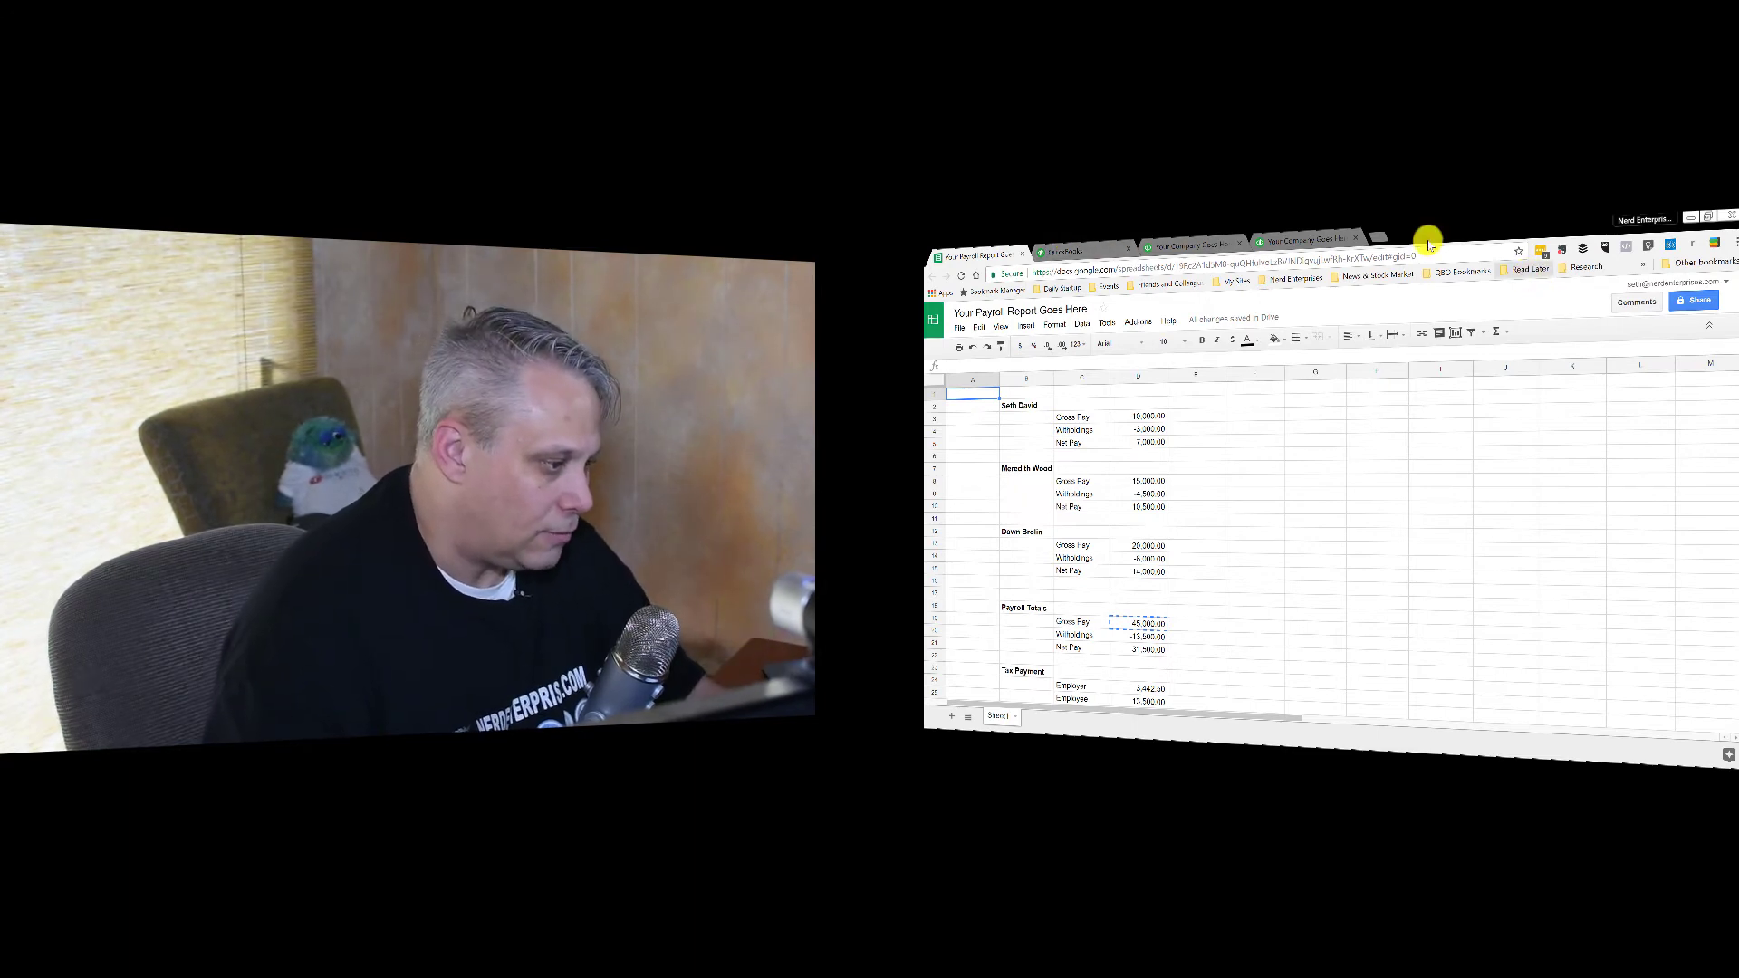
pyautogui.click(1029, 404)
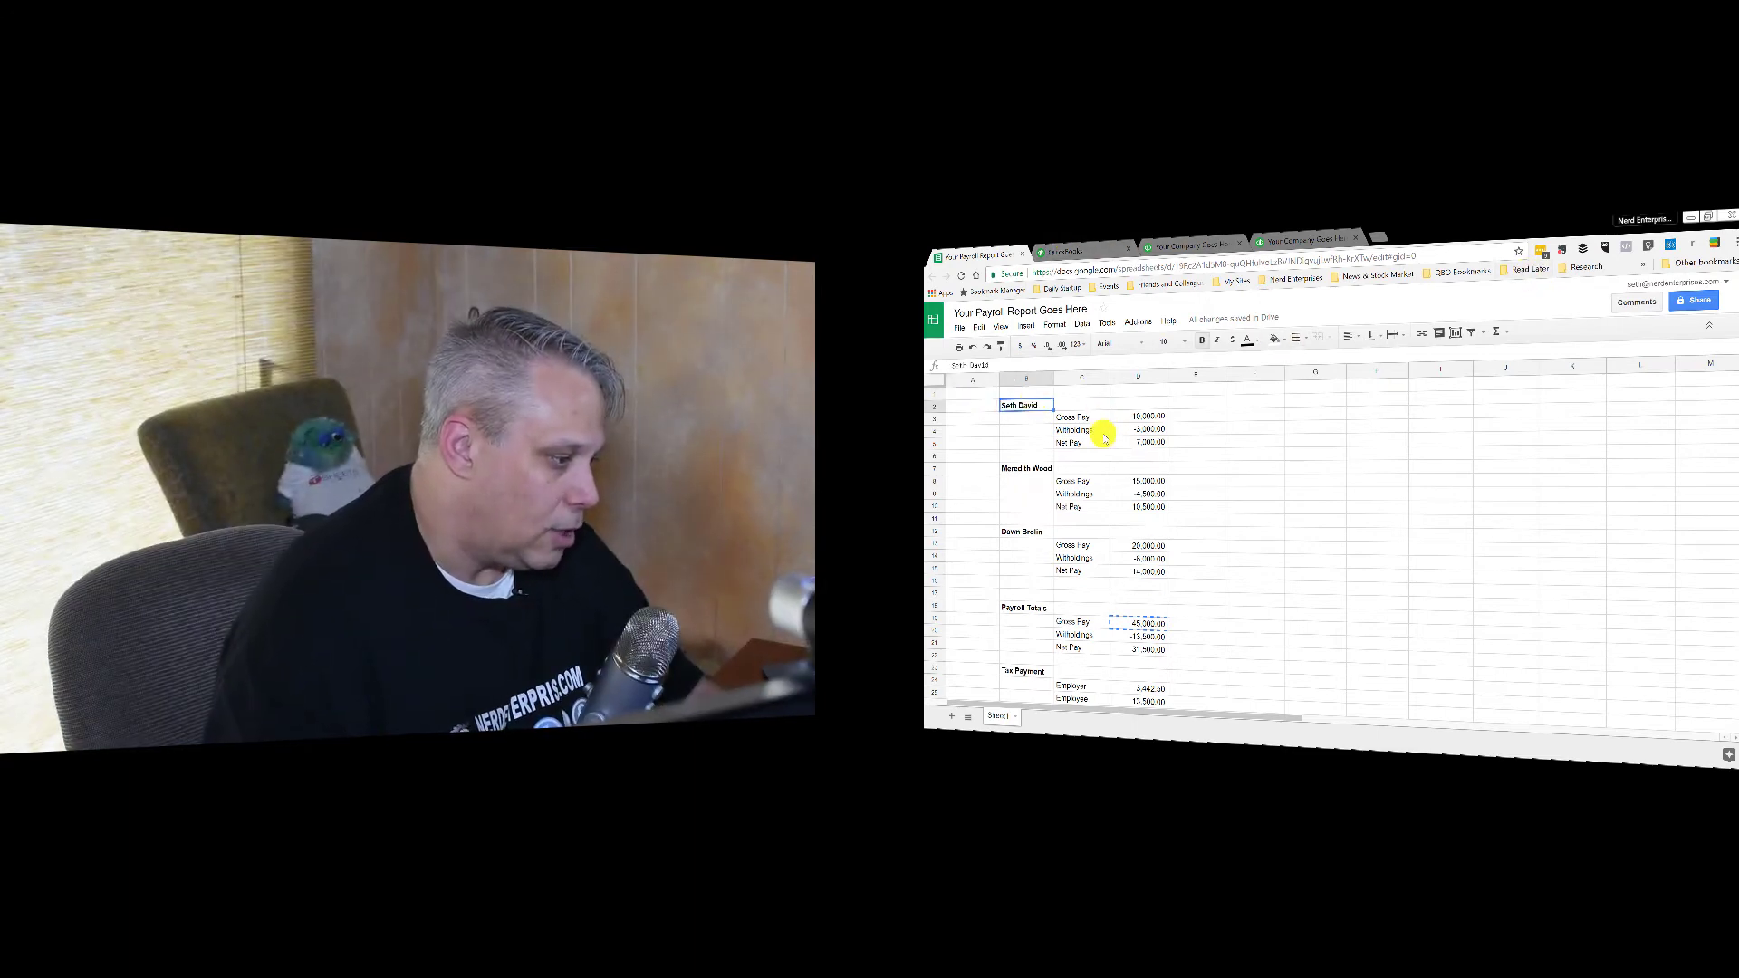
pyautogui.scroll(-2, 1102, 439)
pyautogui.scroll(2, 1132, 457)
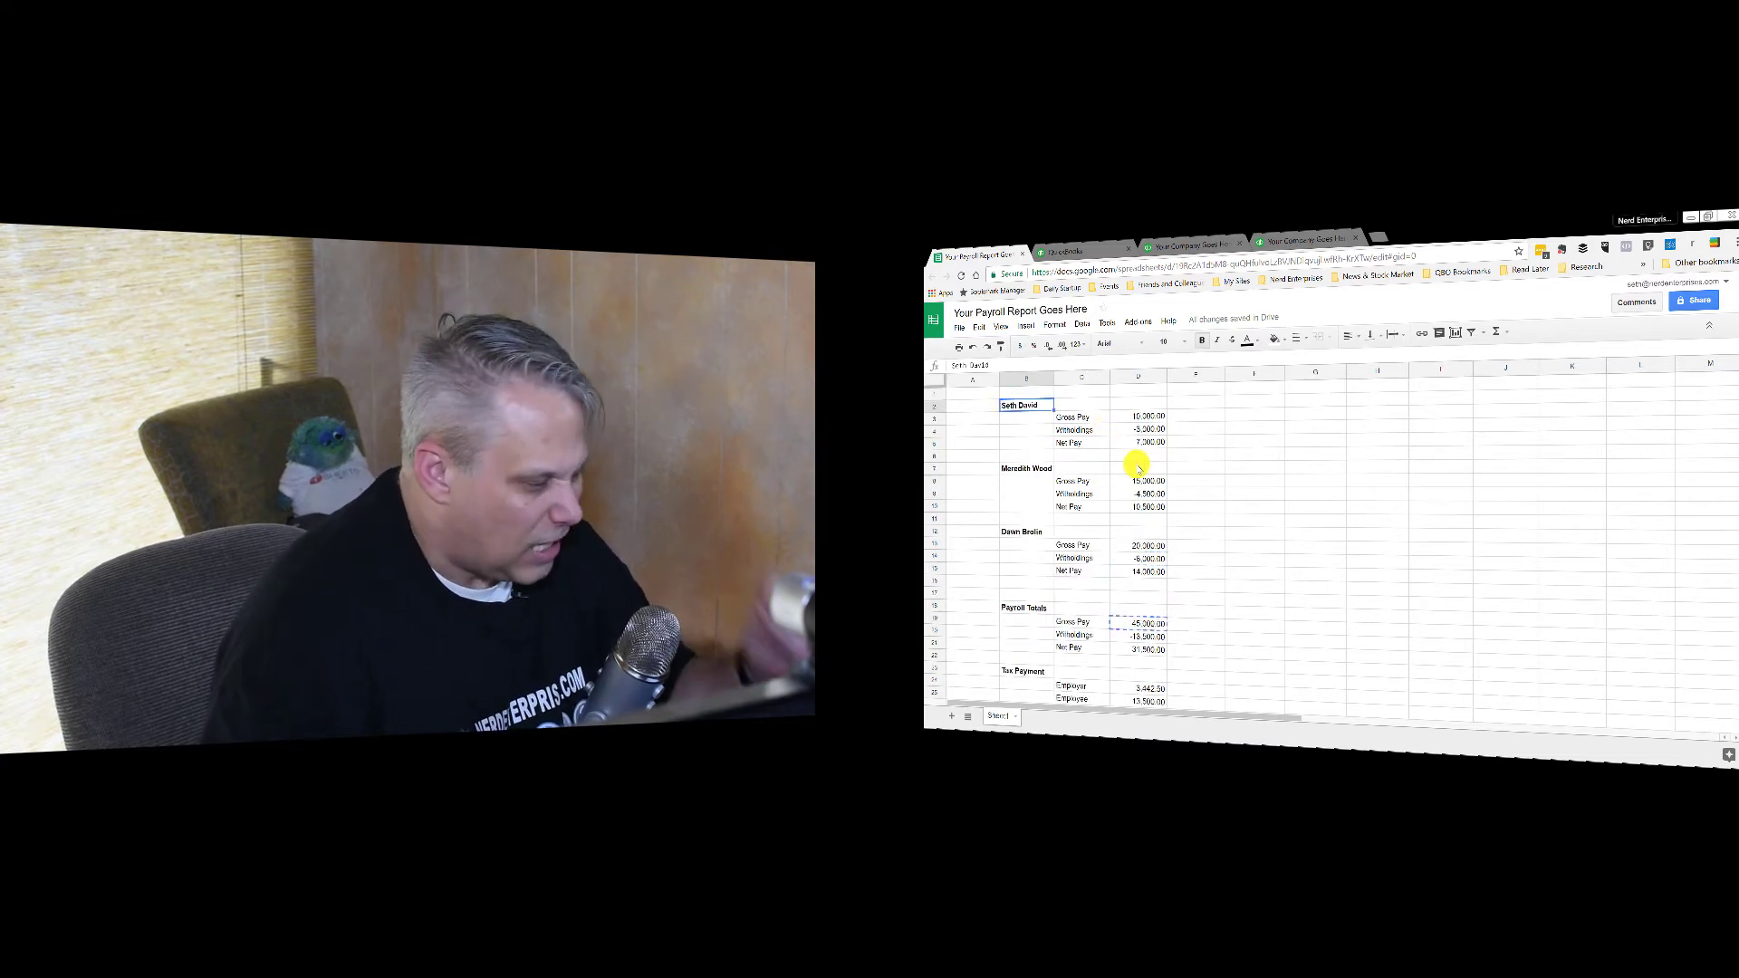
# Step: Inspect the employee net pay and the Gross Pay (D19) and Net Pay (D21) totals
pyautogui.click(1195, 443)
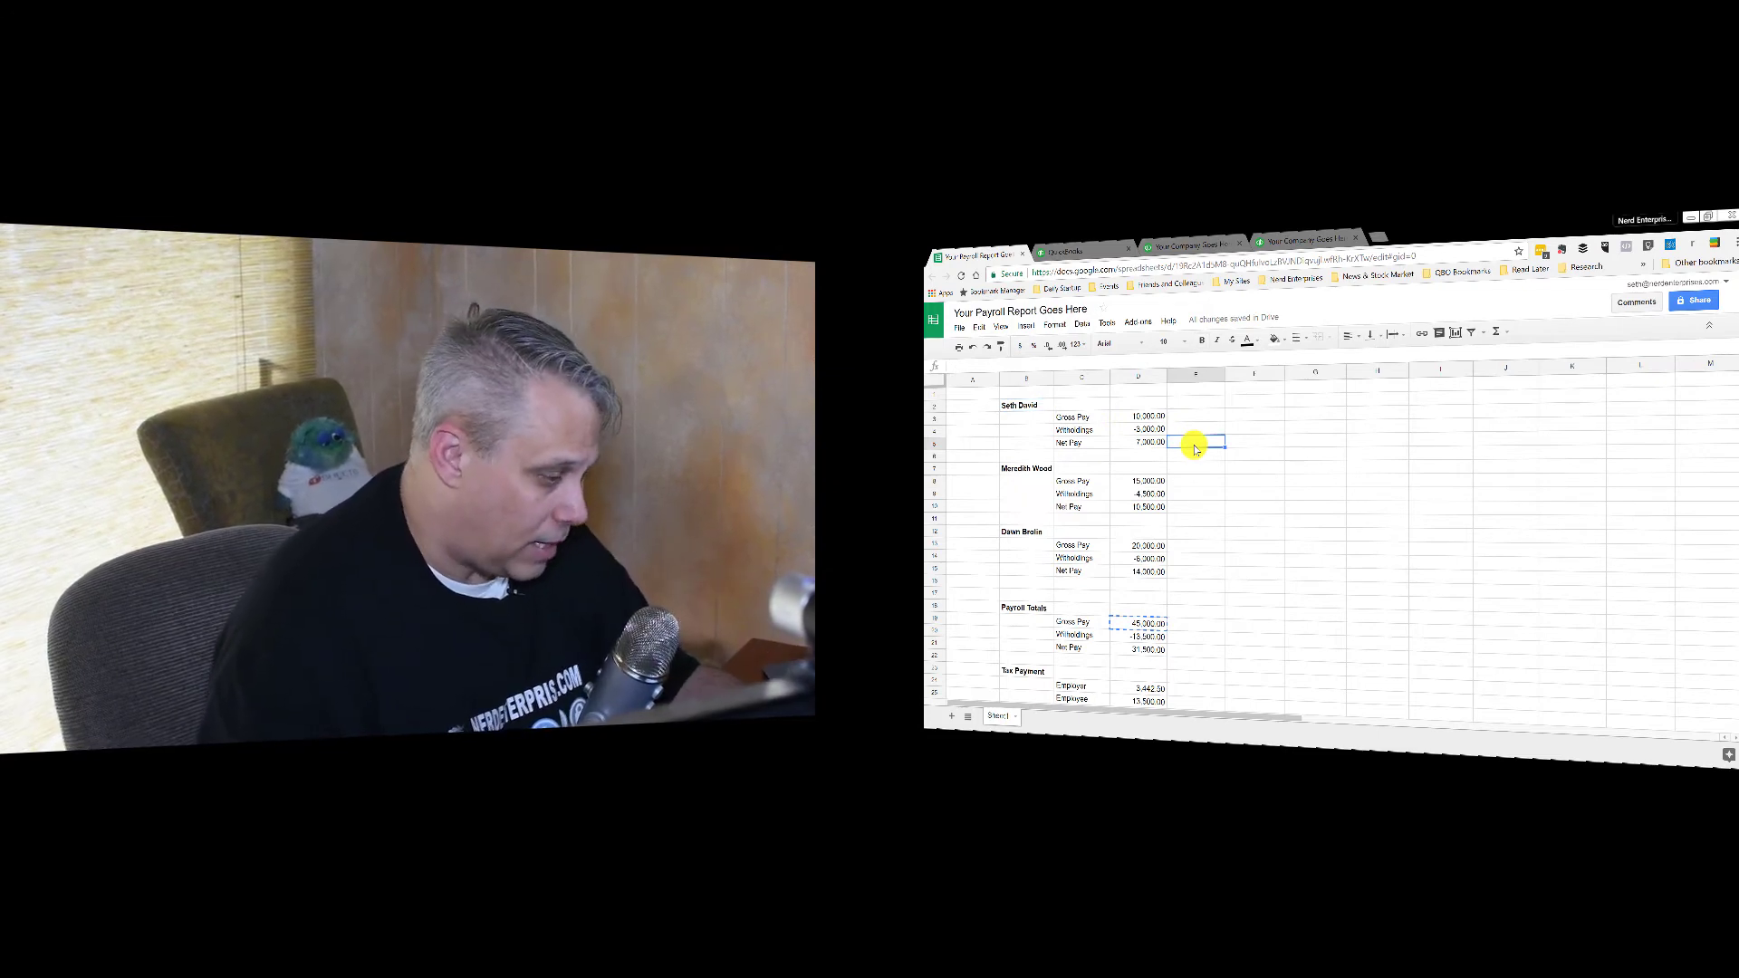
pyautogui.scroll(-2, 1200, 453)
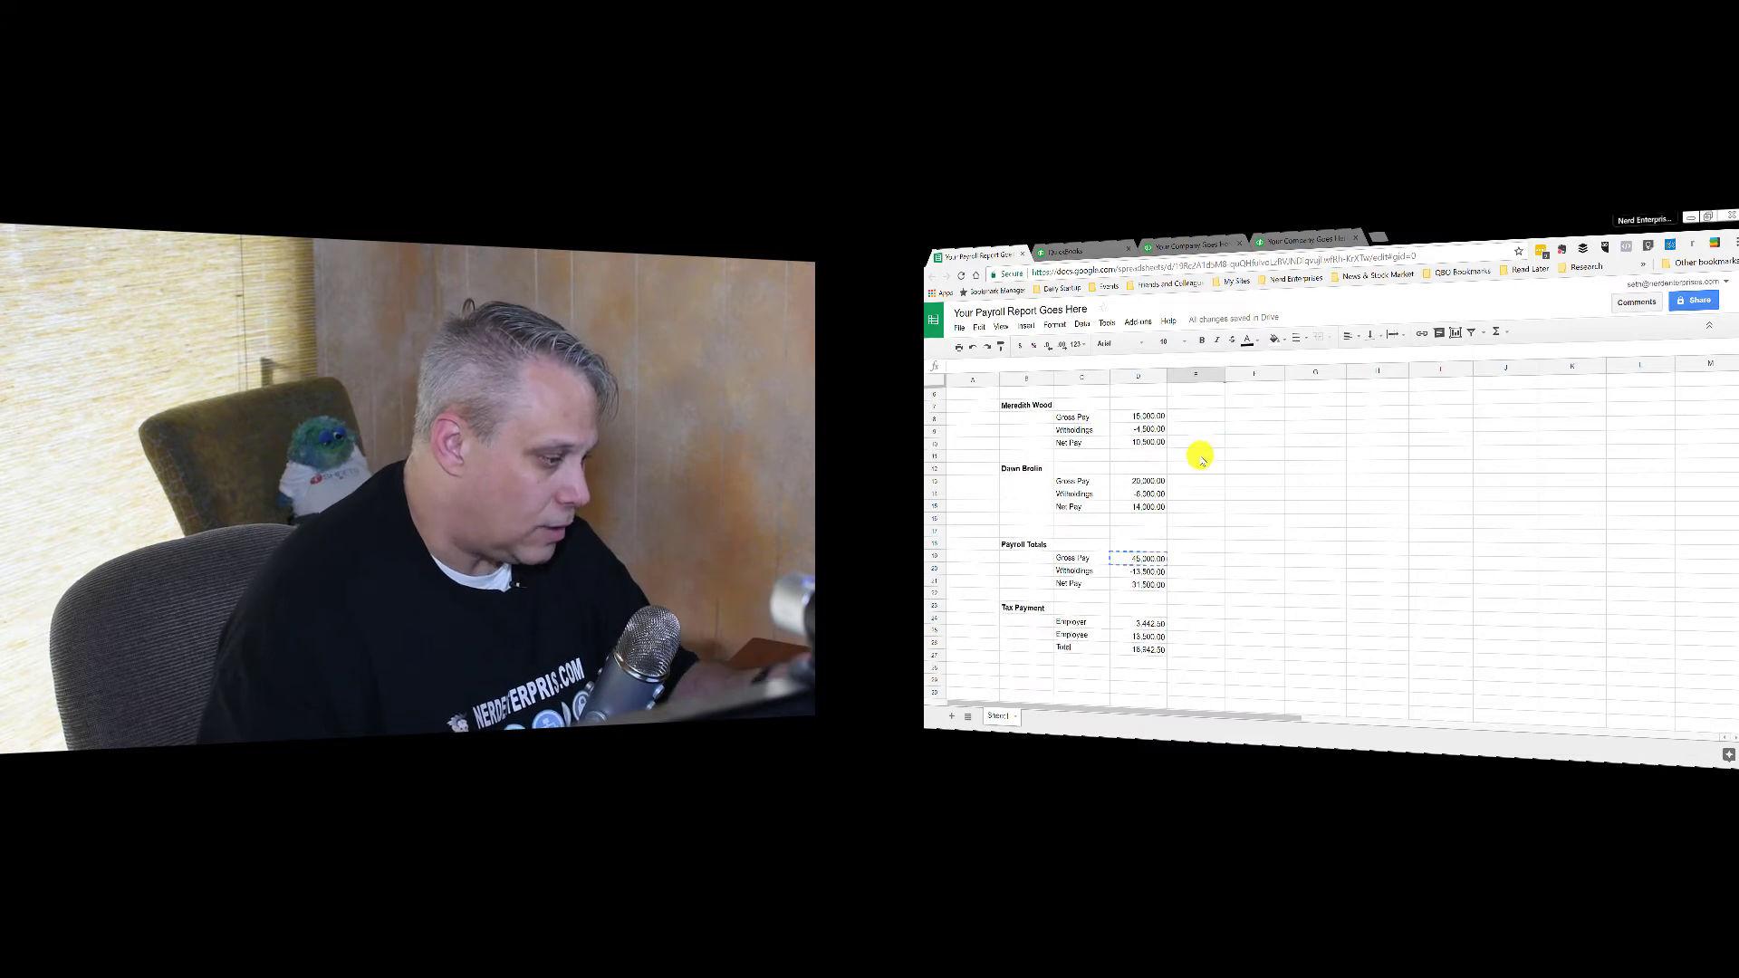
pyautogui.click(1152, 559)
pyautogui.click(1149, 587)
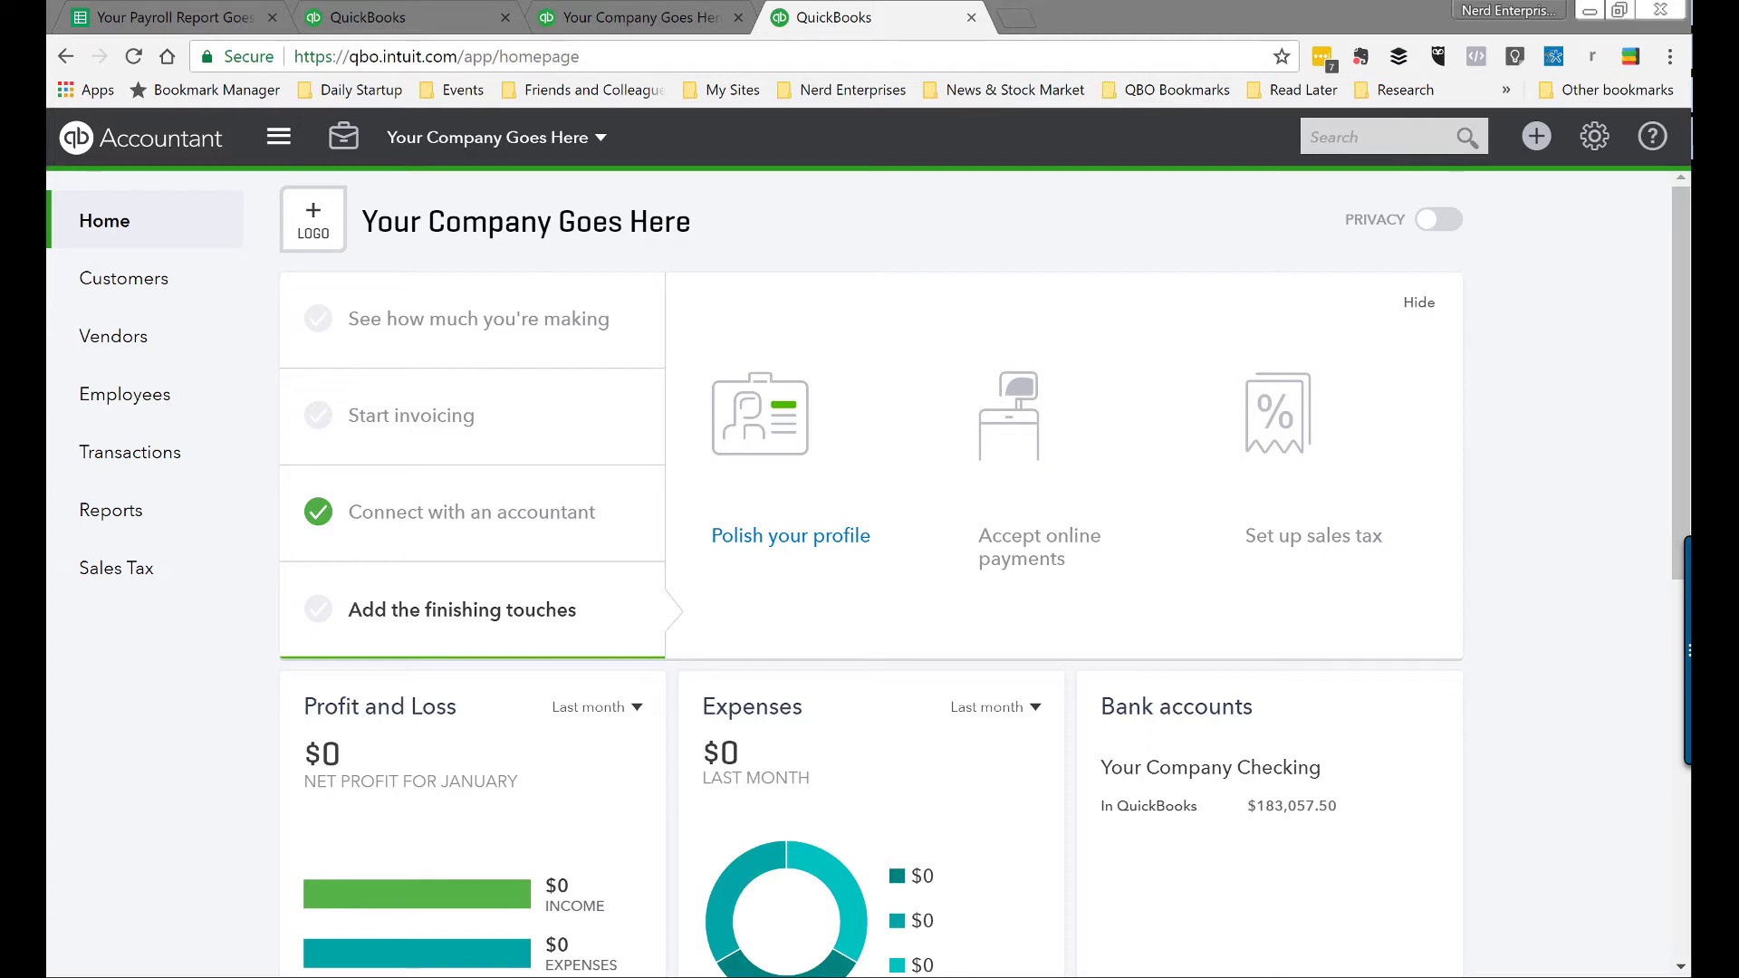
# Step: Create a Bank account named Payroll Clearing with detail type Cash on hand in the Chart of Accounts
pyautogui.click(116, 464)
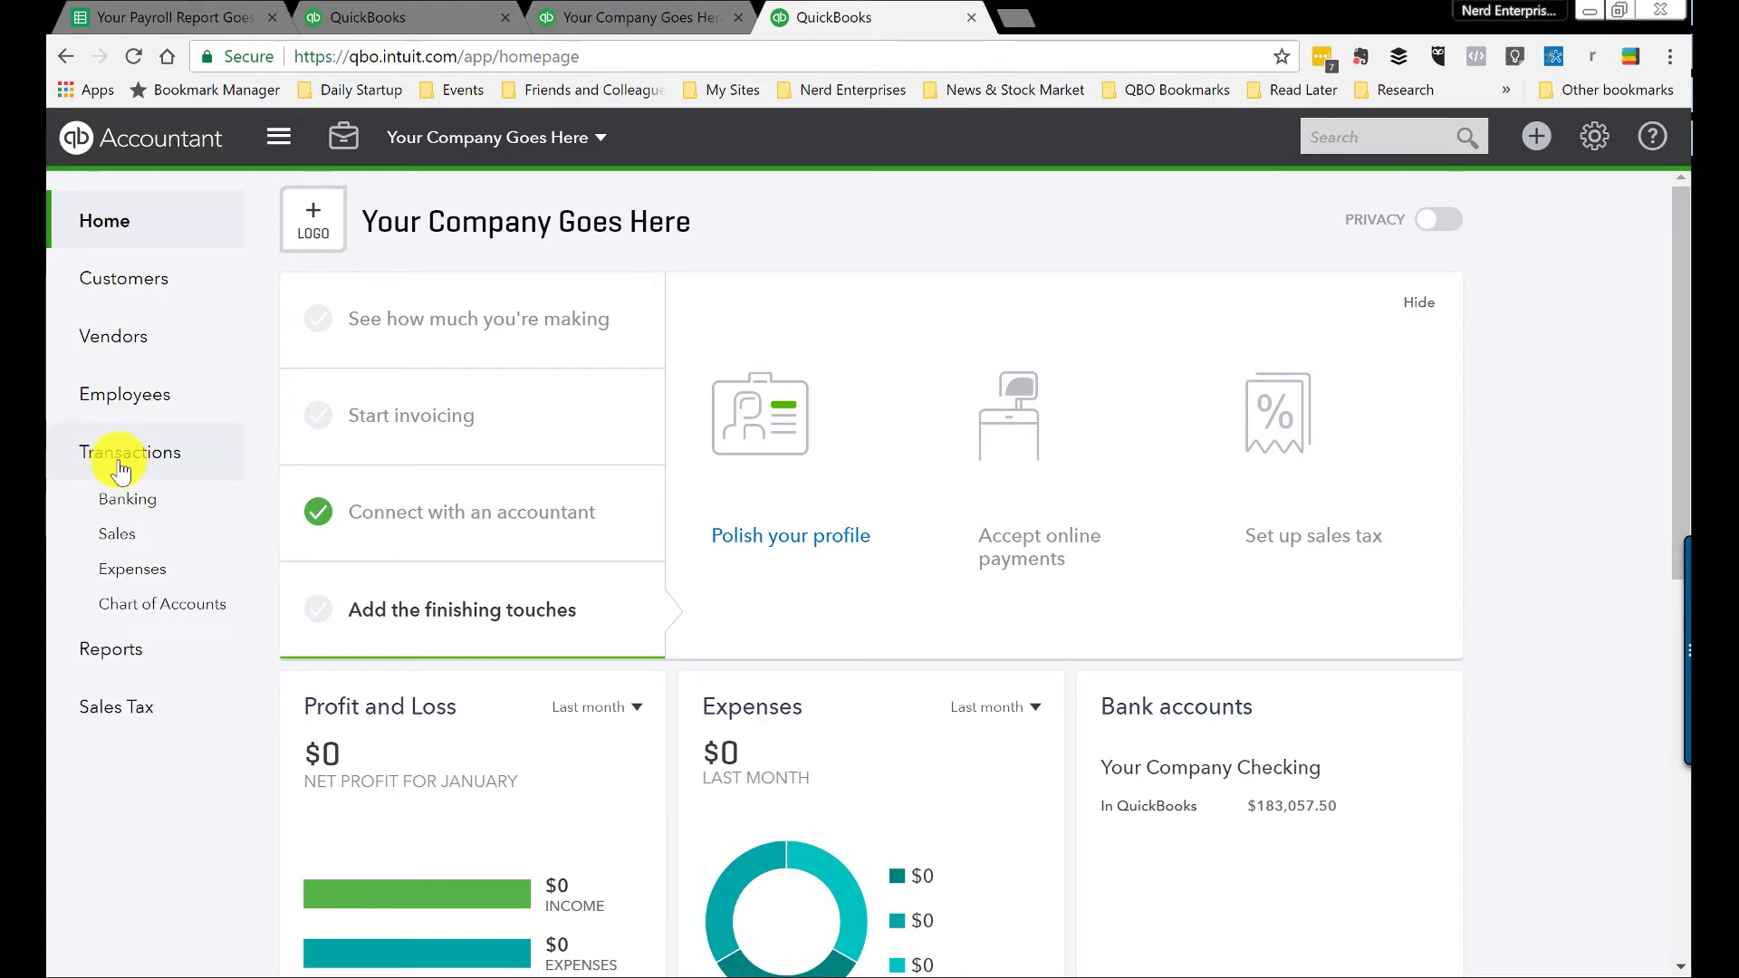
pyautogui.click(132, 613)
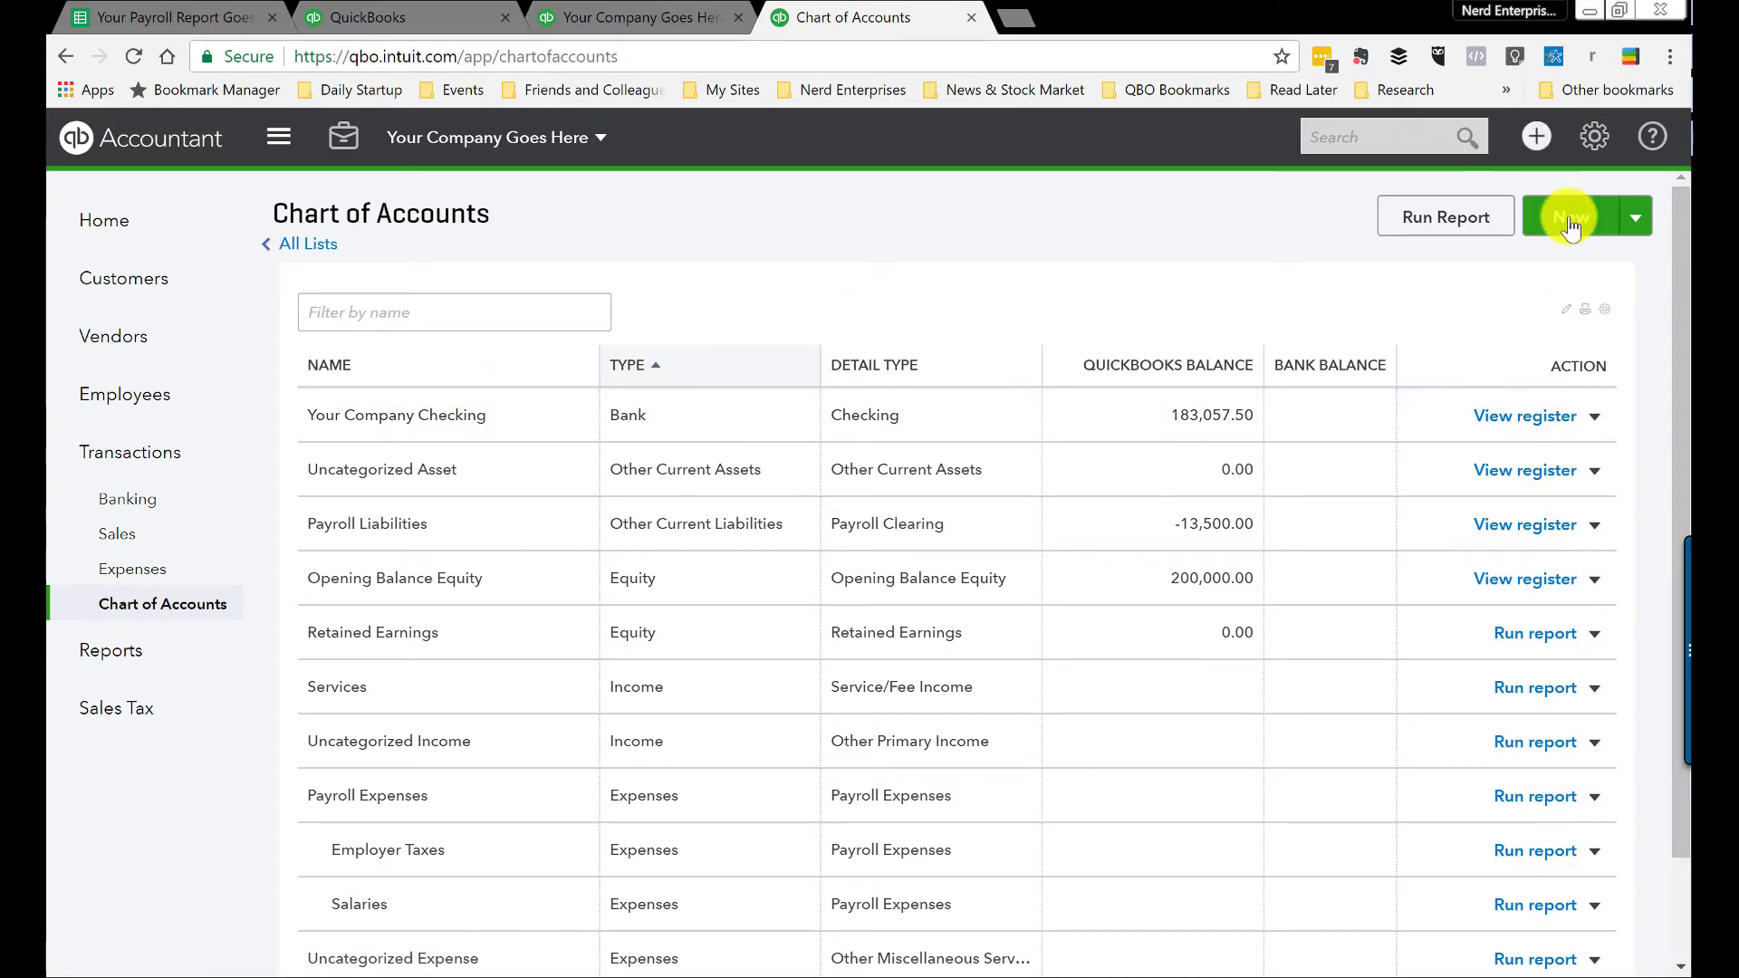
pyautogui.click(1572, 227)
pyautogui.click(504, 286)
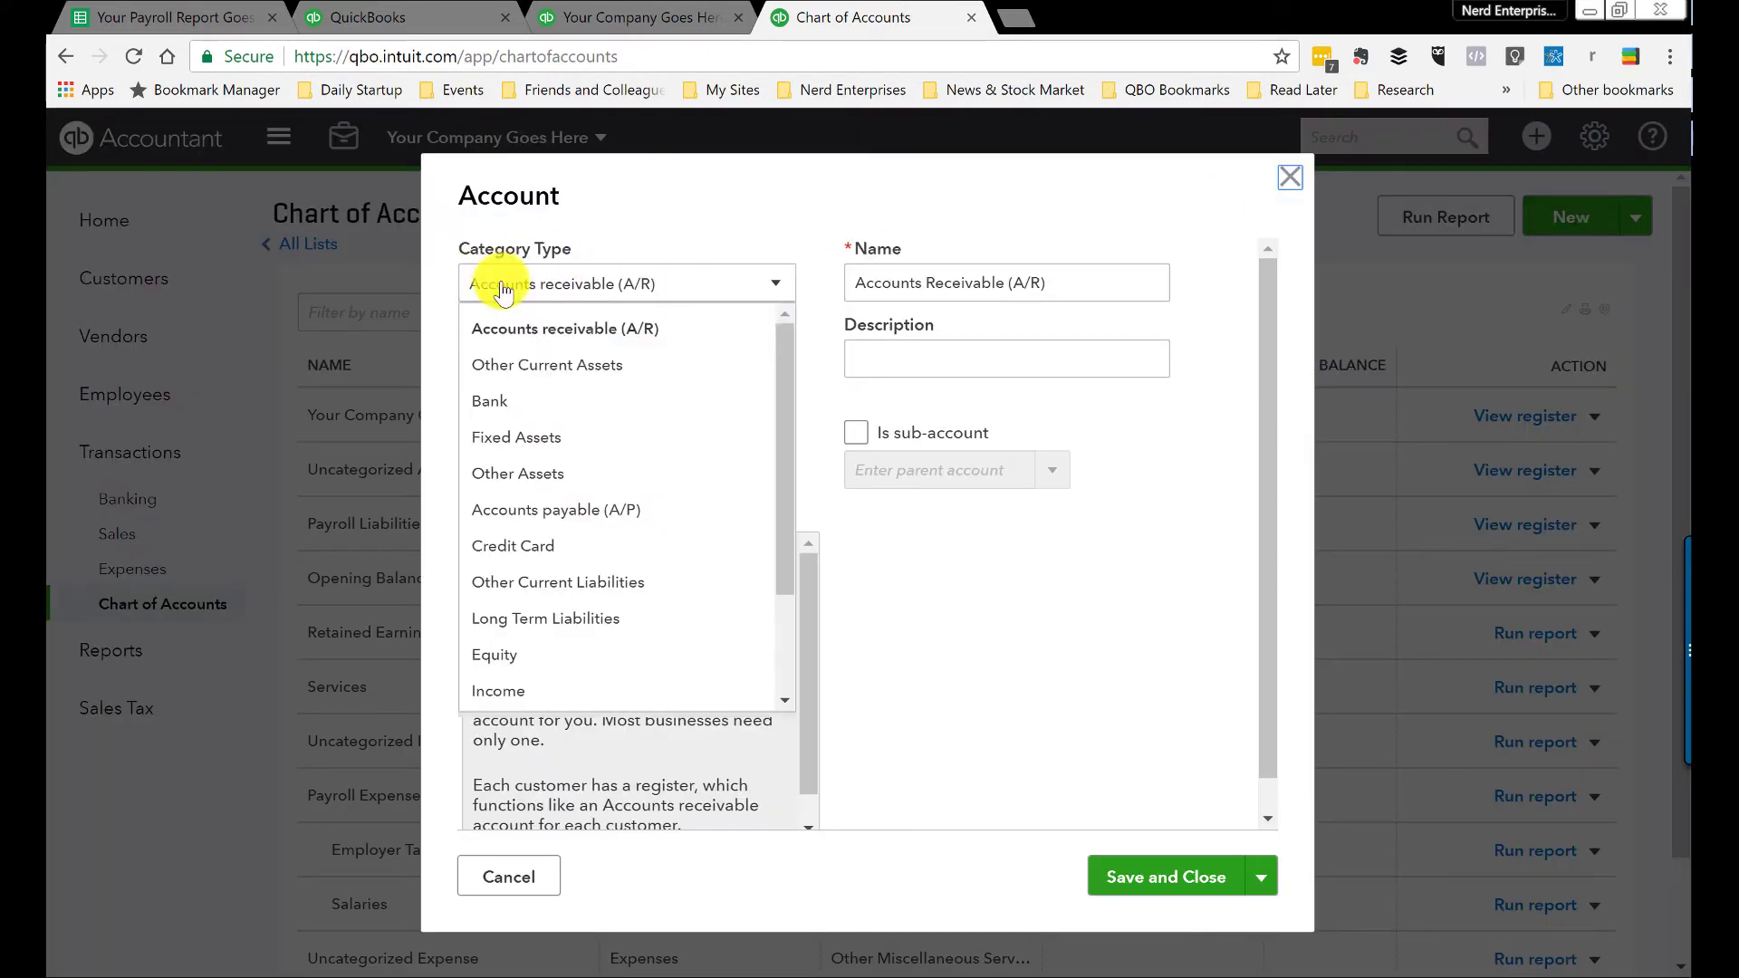
pyautogui.click(494, 401)
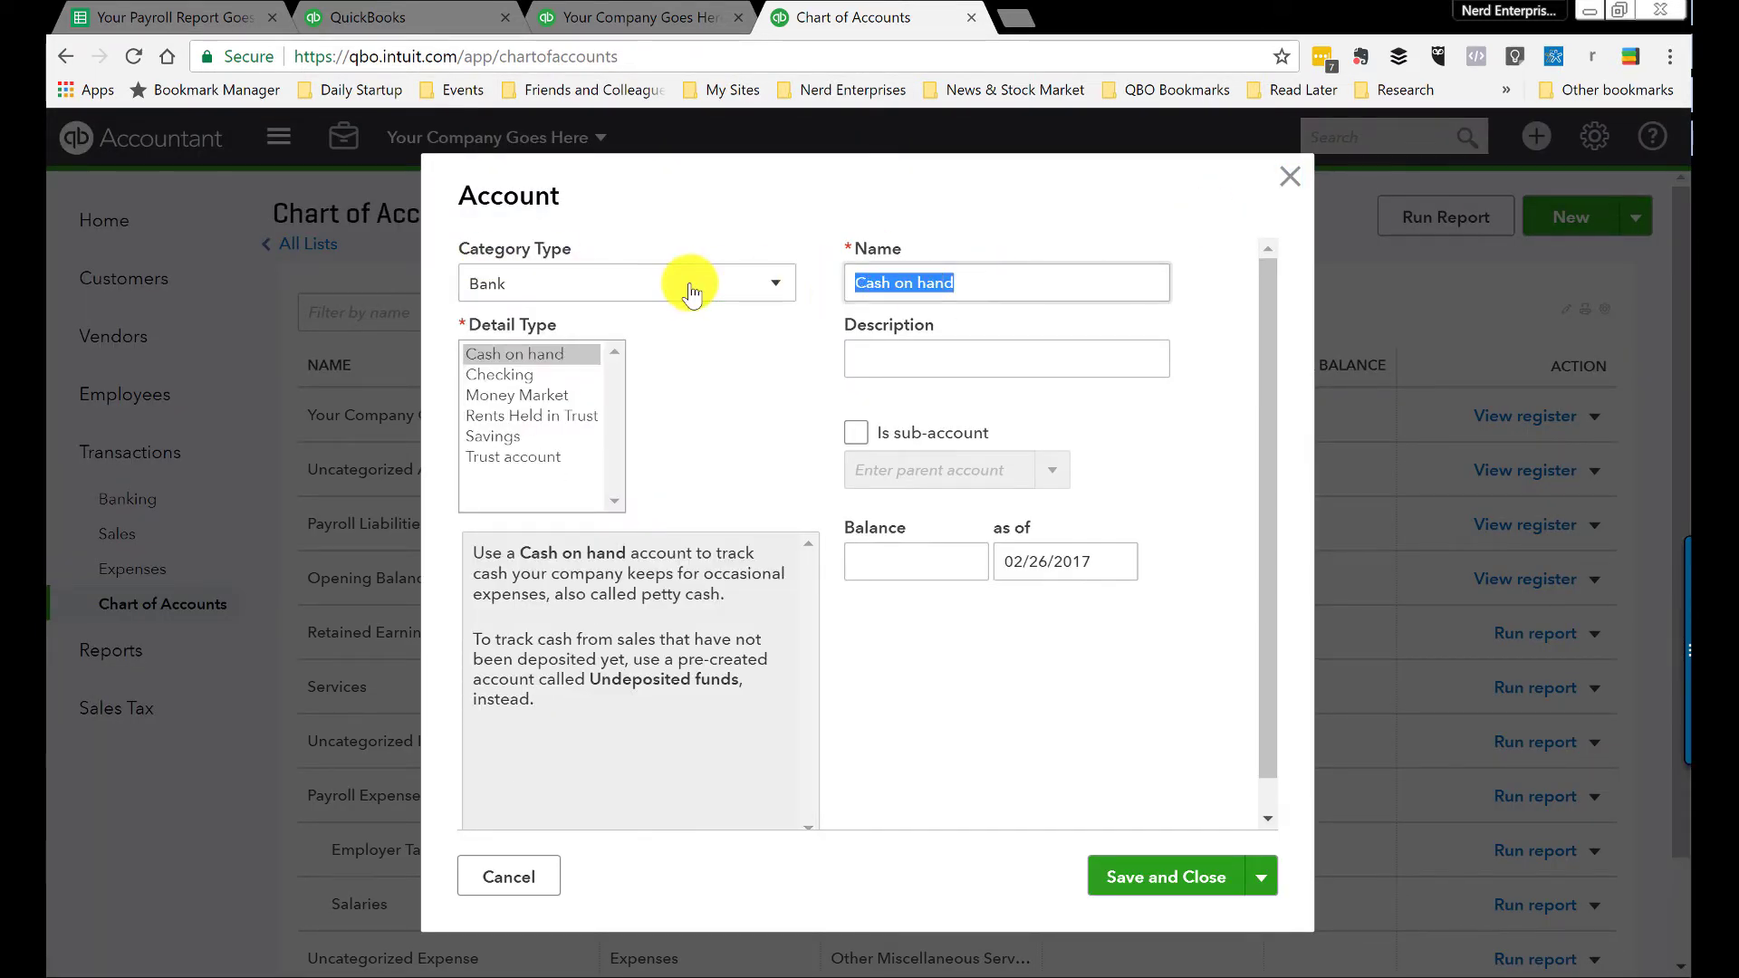
pyautogui.write('Payroll Clearing')
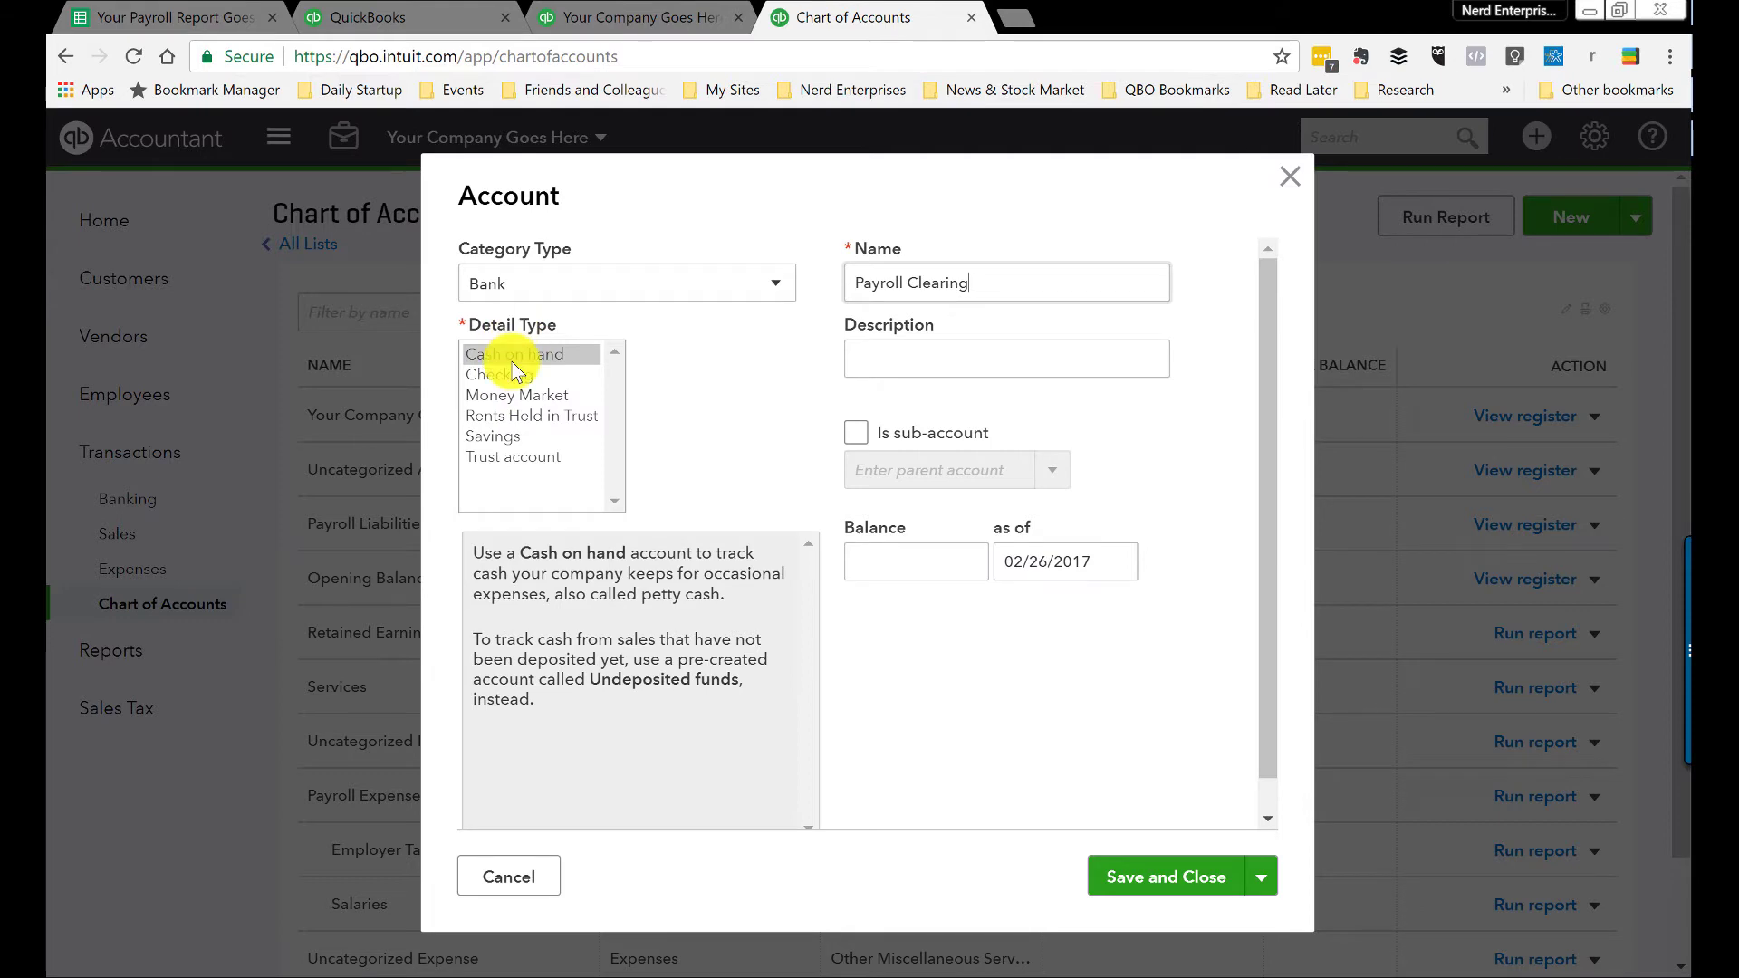
pyautogui.click(518, 361)
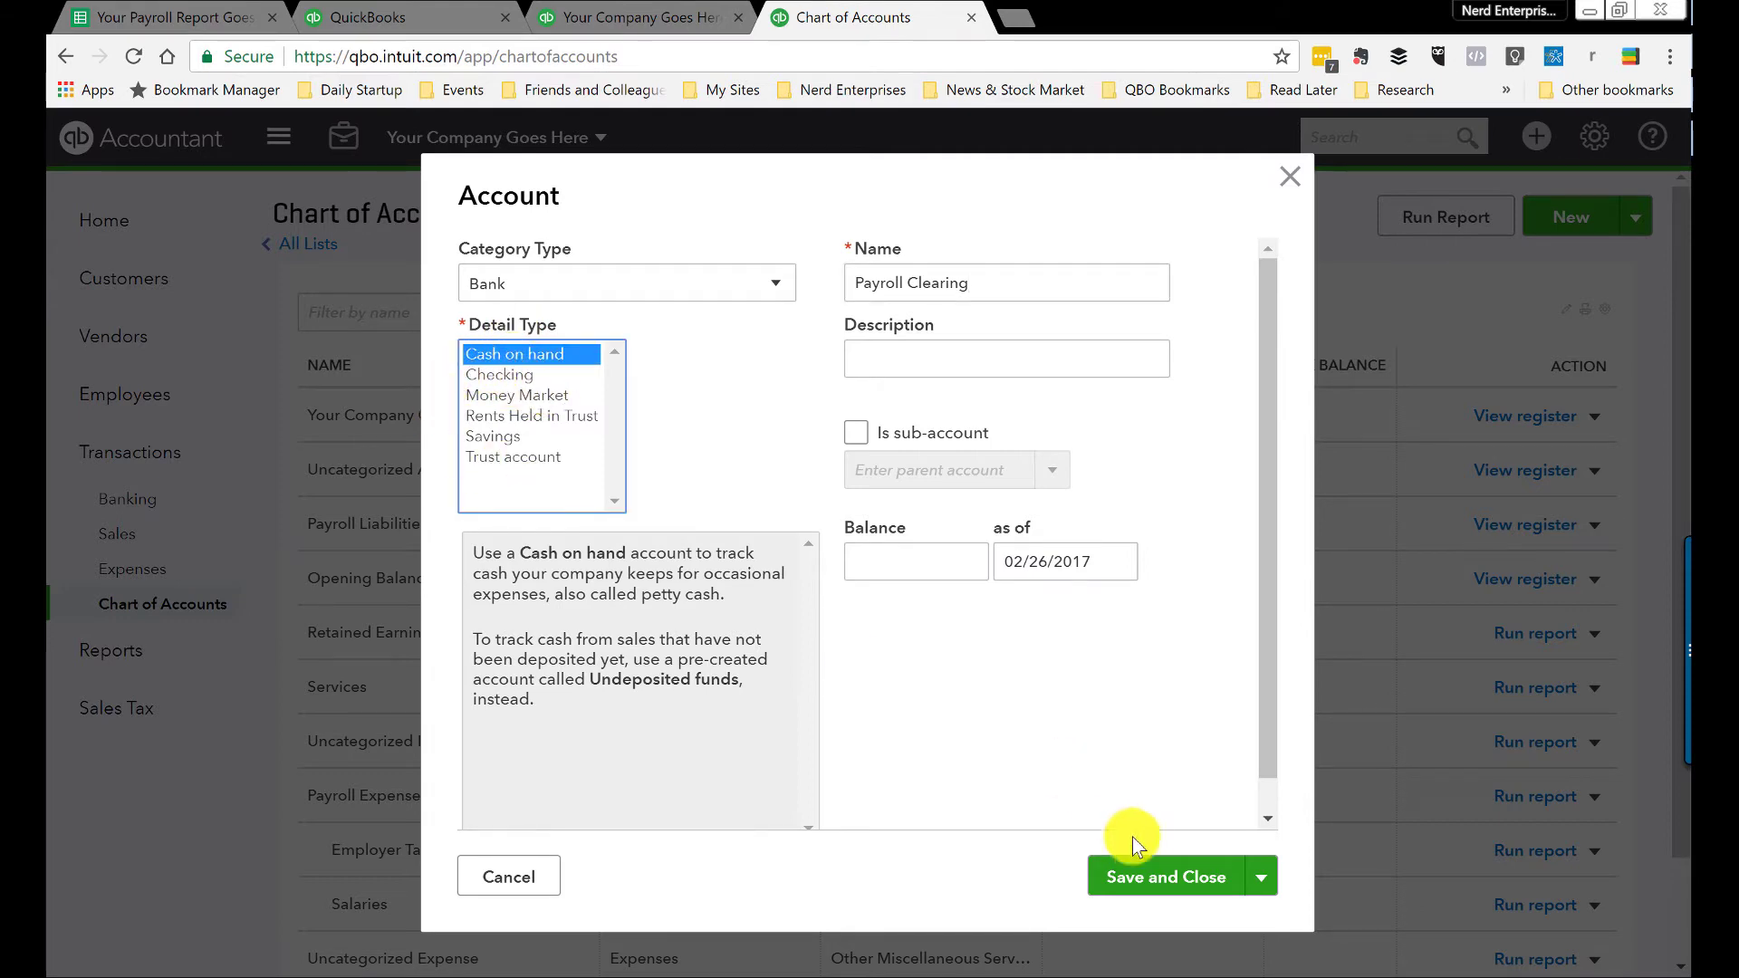
pyautogui.click(1148, 875)
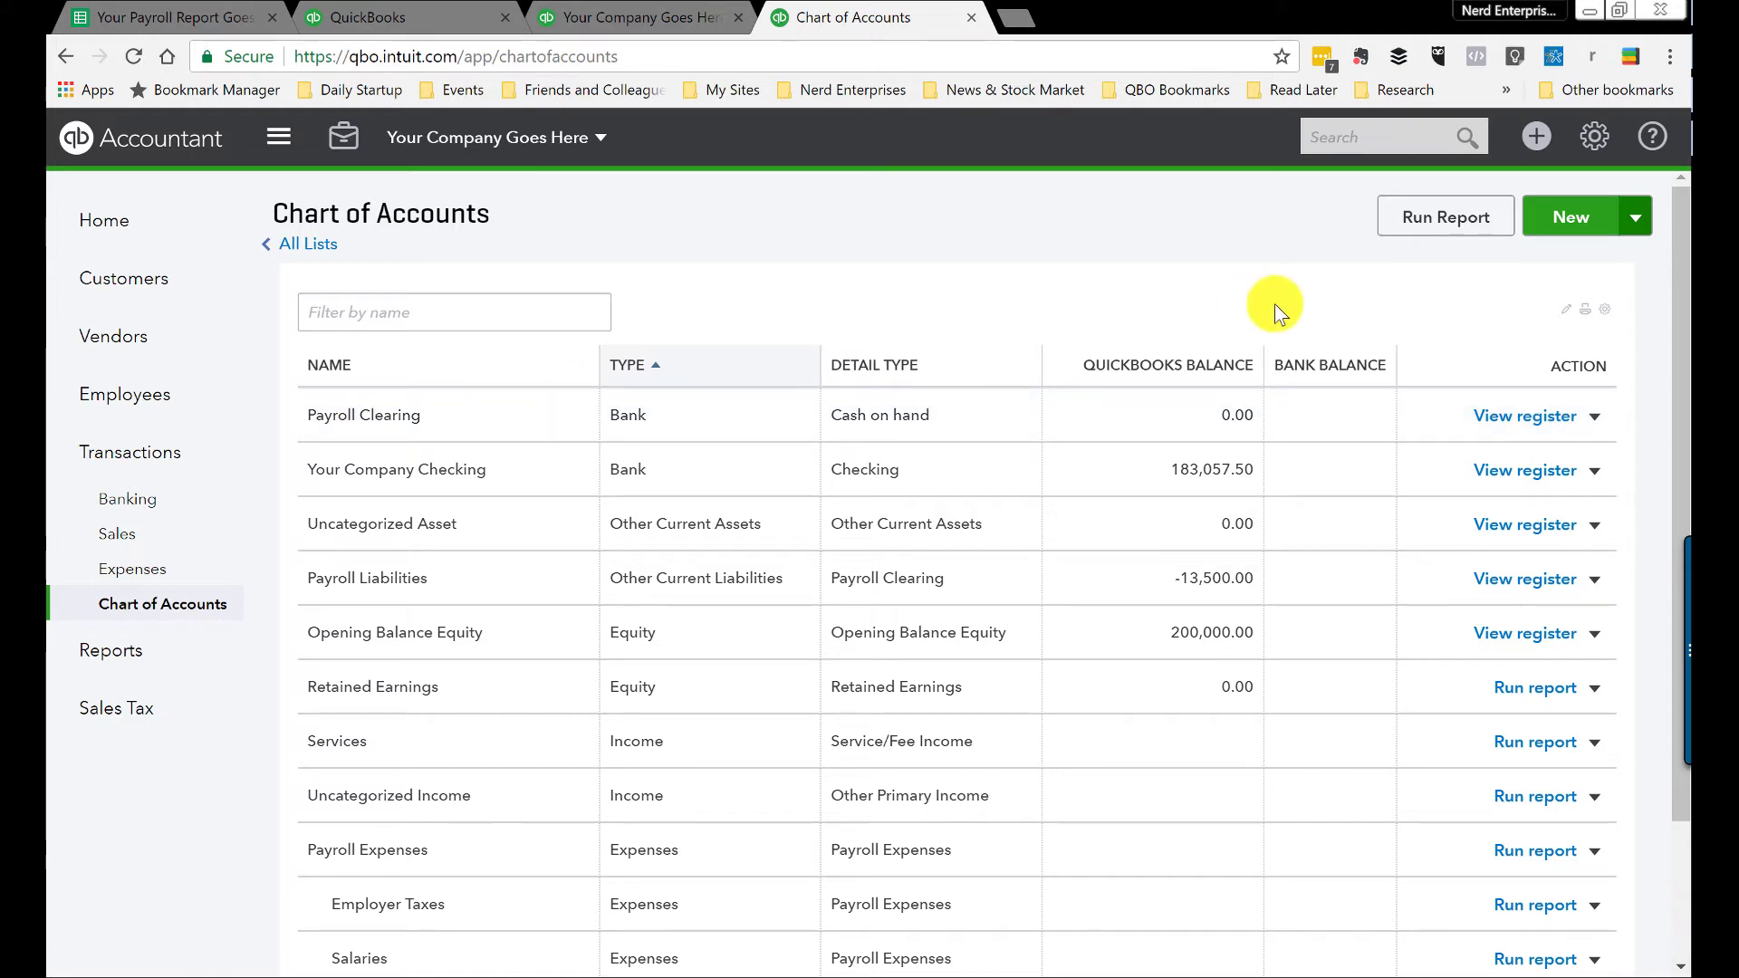
# Step: Check the first employee's gross pay in the payroll report, then return to the Chart of Accounts
pyautogui.moveTo(201, 25); pyautogui.dragTo(674, 20)
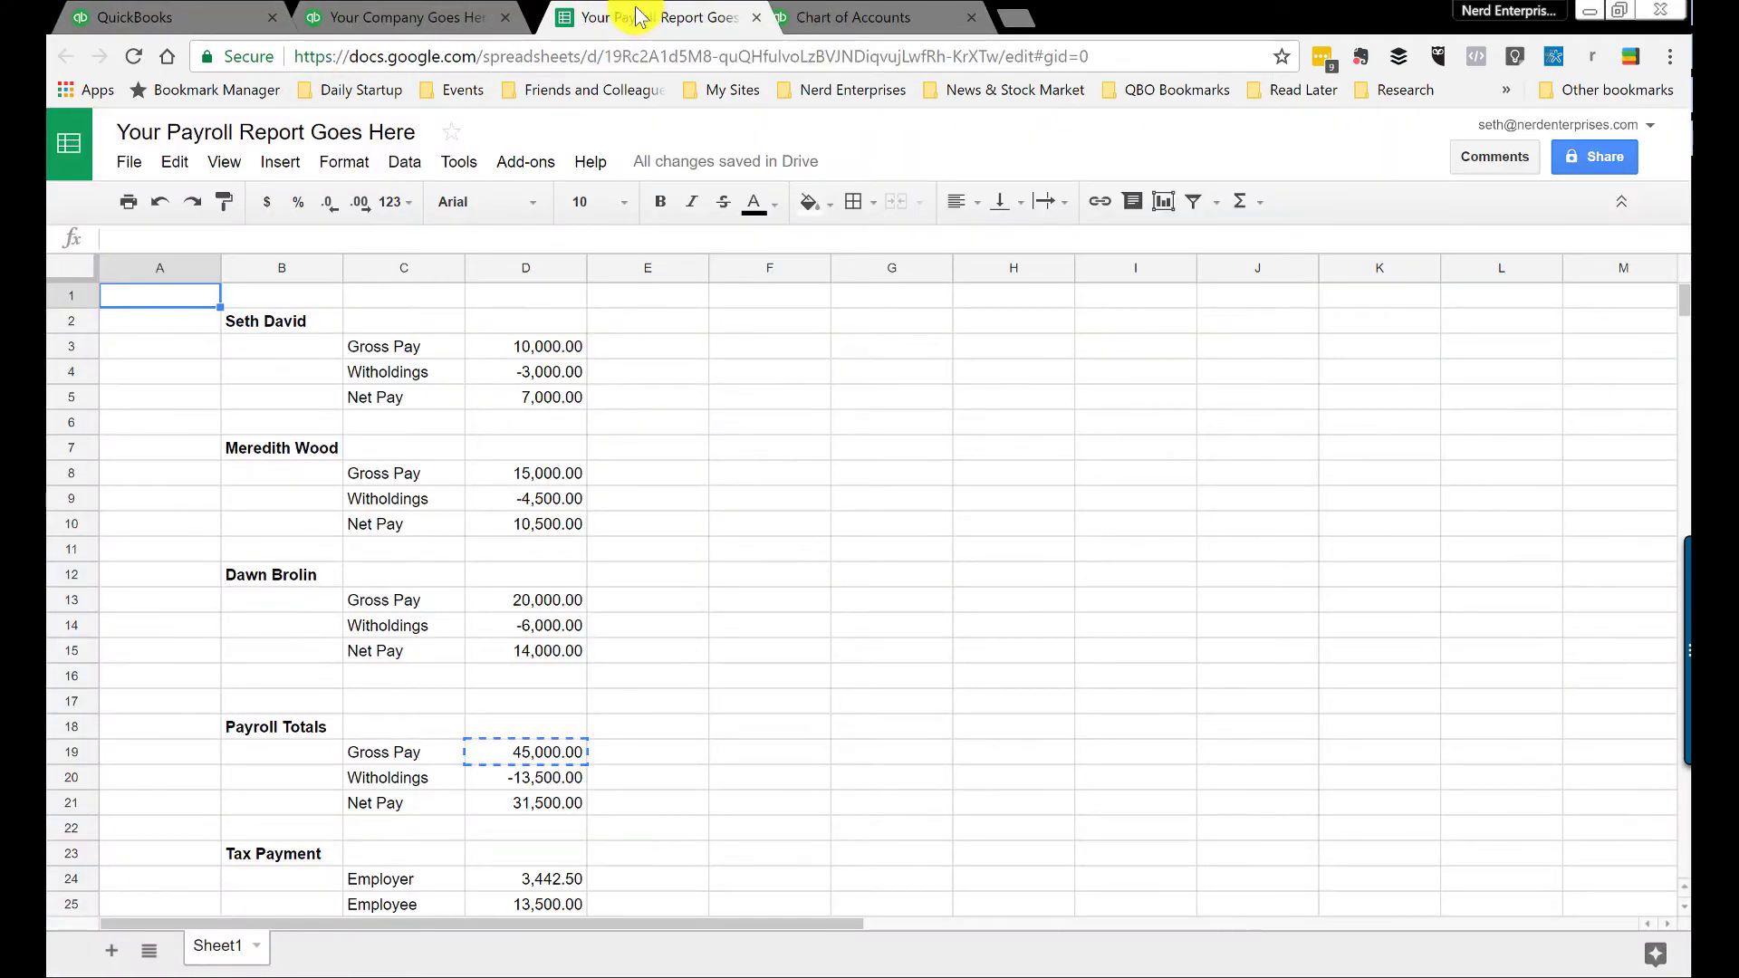
pyautogui.click(510, 342)
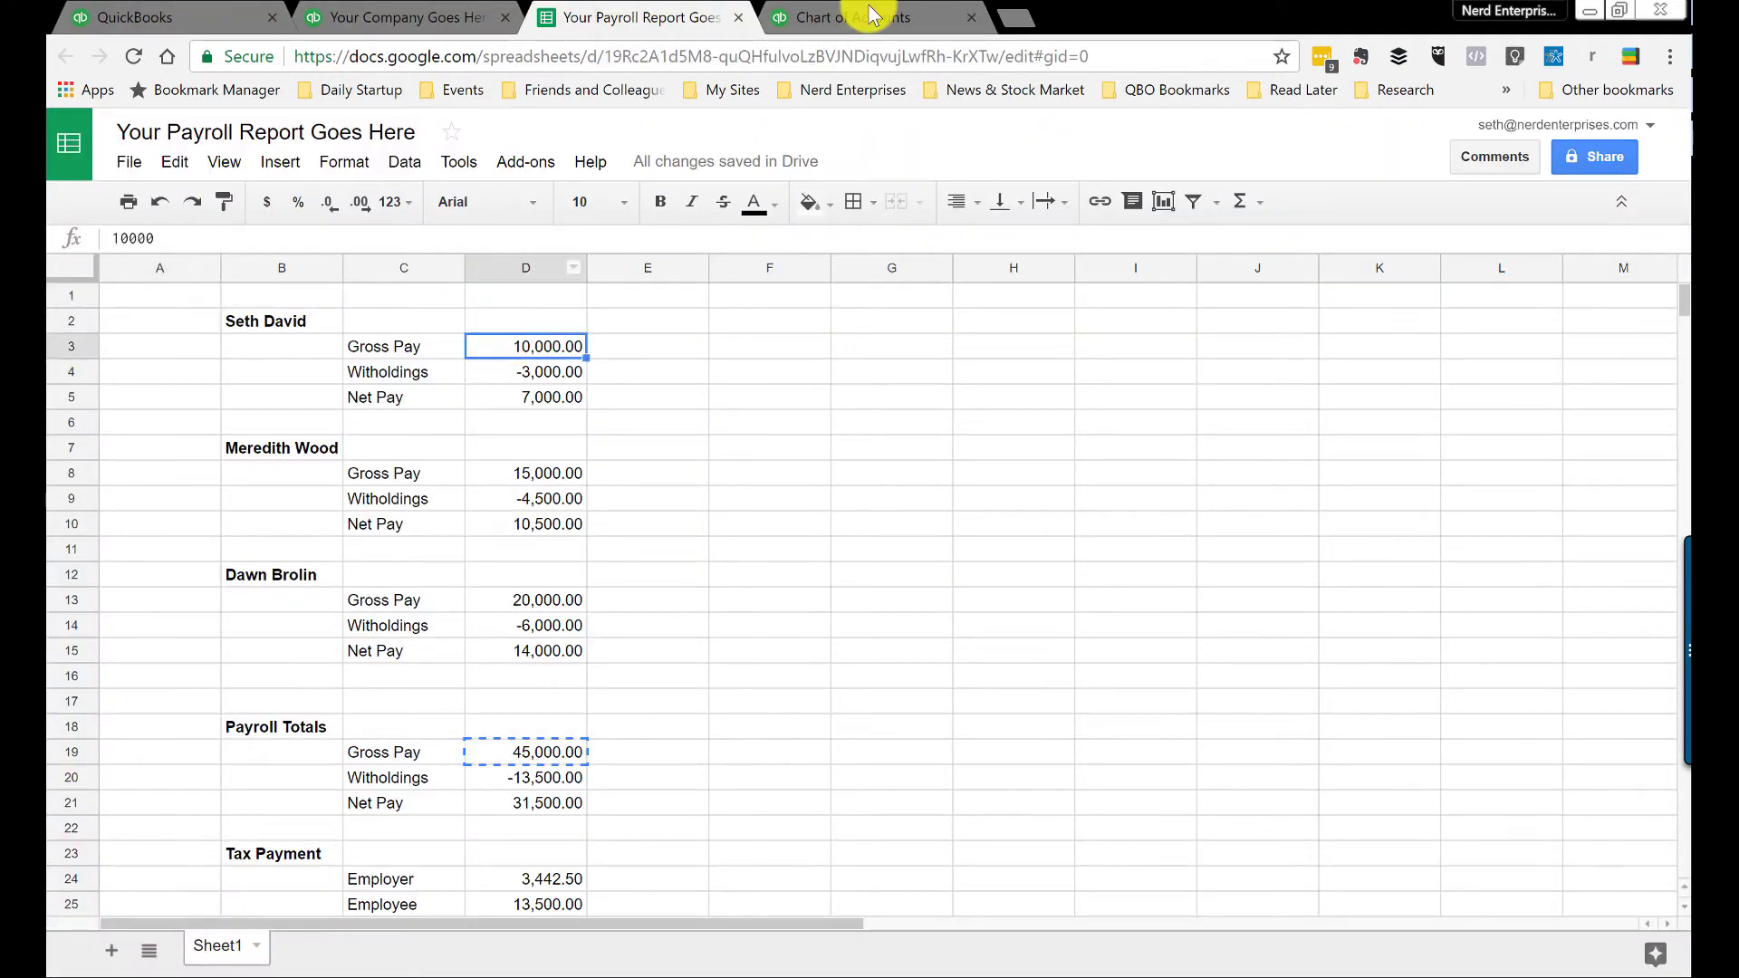
pyautogui.click(847, 17)
pyautogui.click(1581, 217)
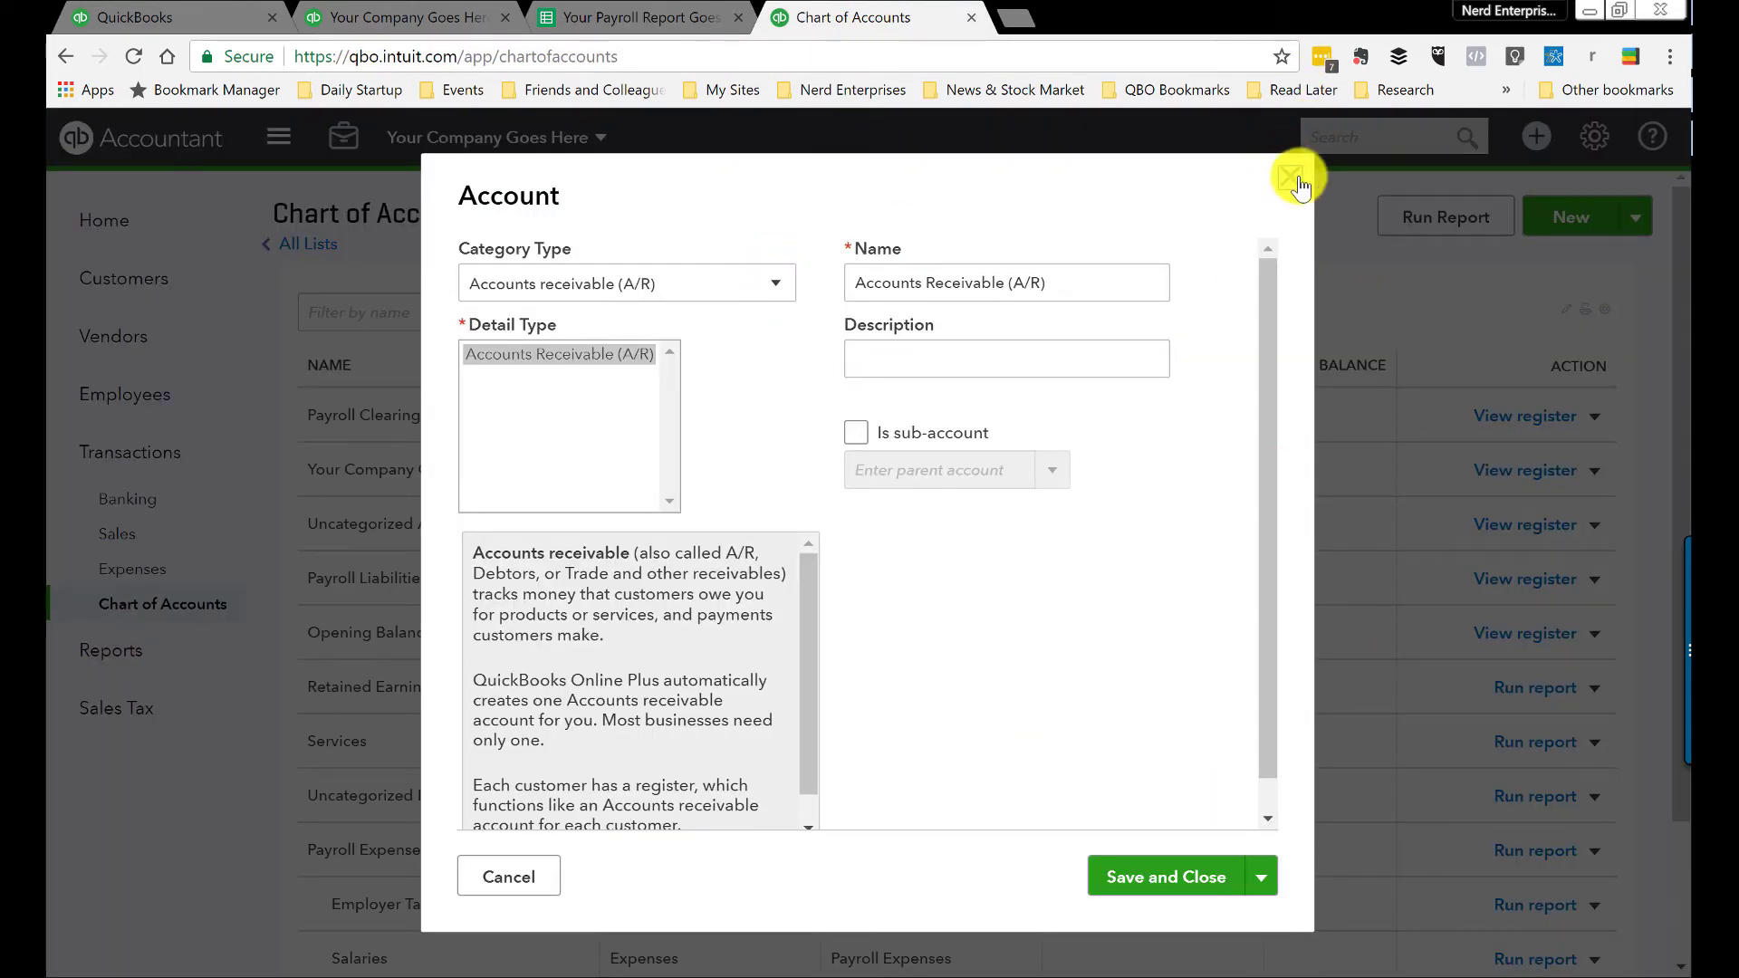
pyautogui.click(1290, 177)
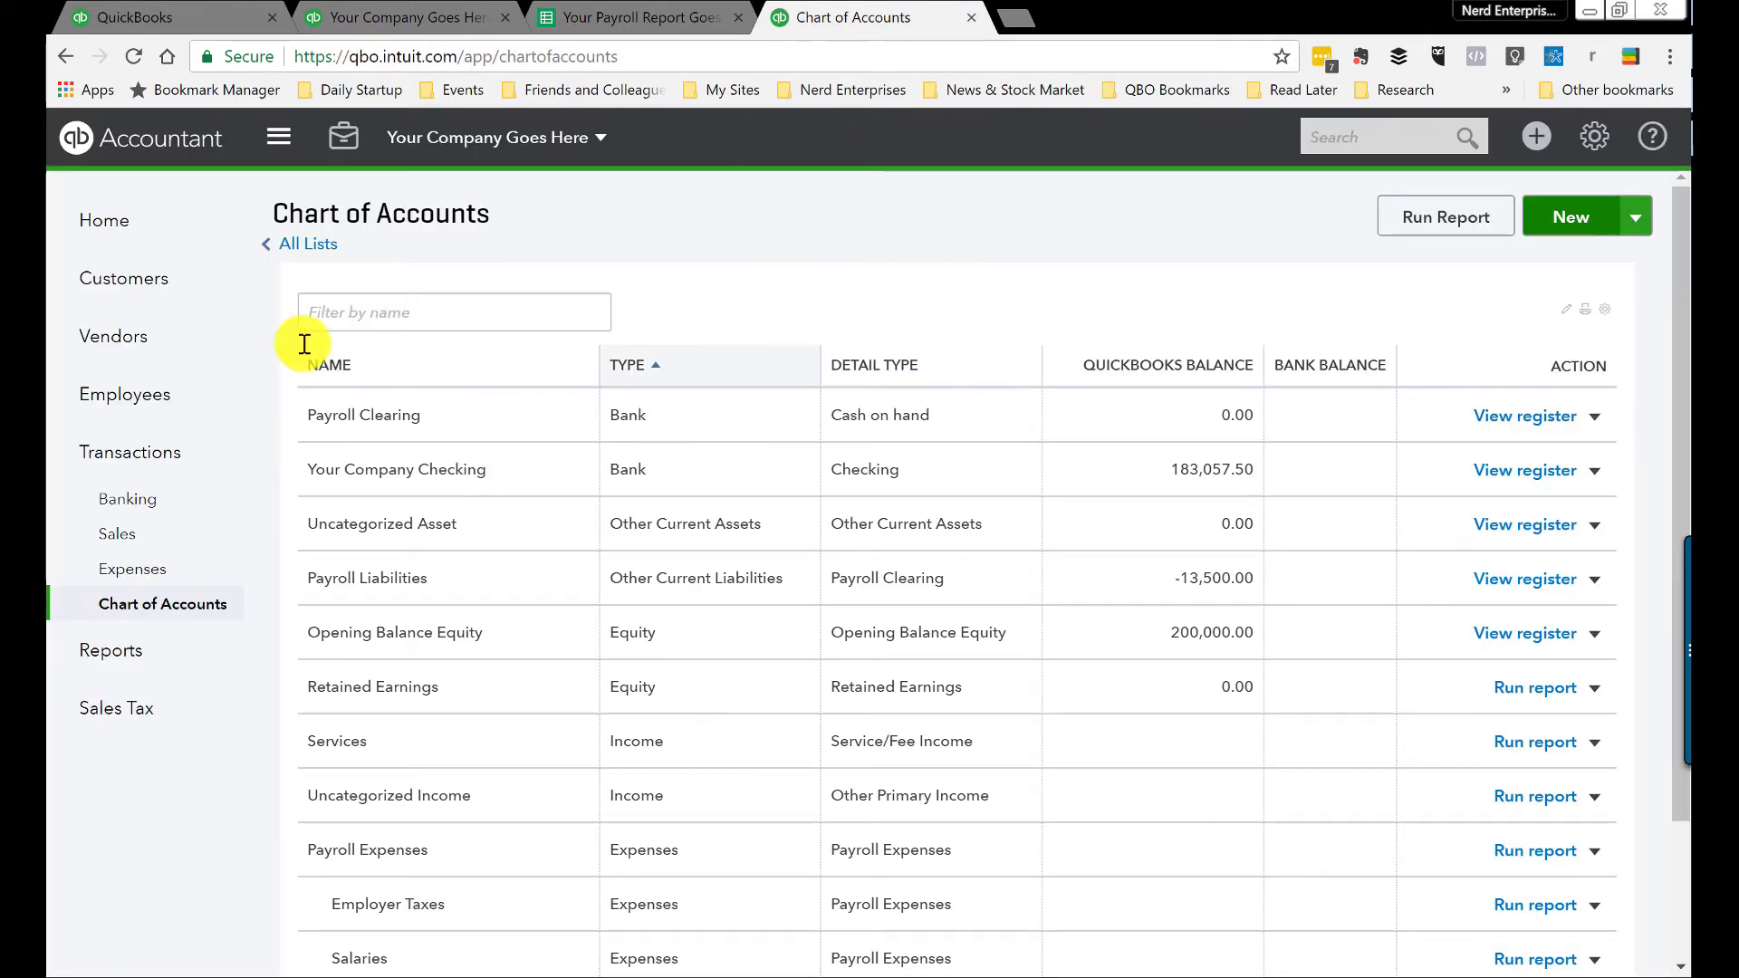
# Step: From the Payroll Clearing register, start a new check with the first employee added as payee
pyautogui.click(1506, 433)
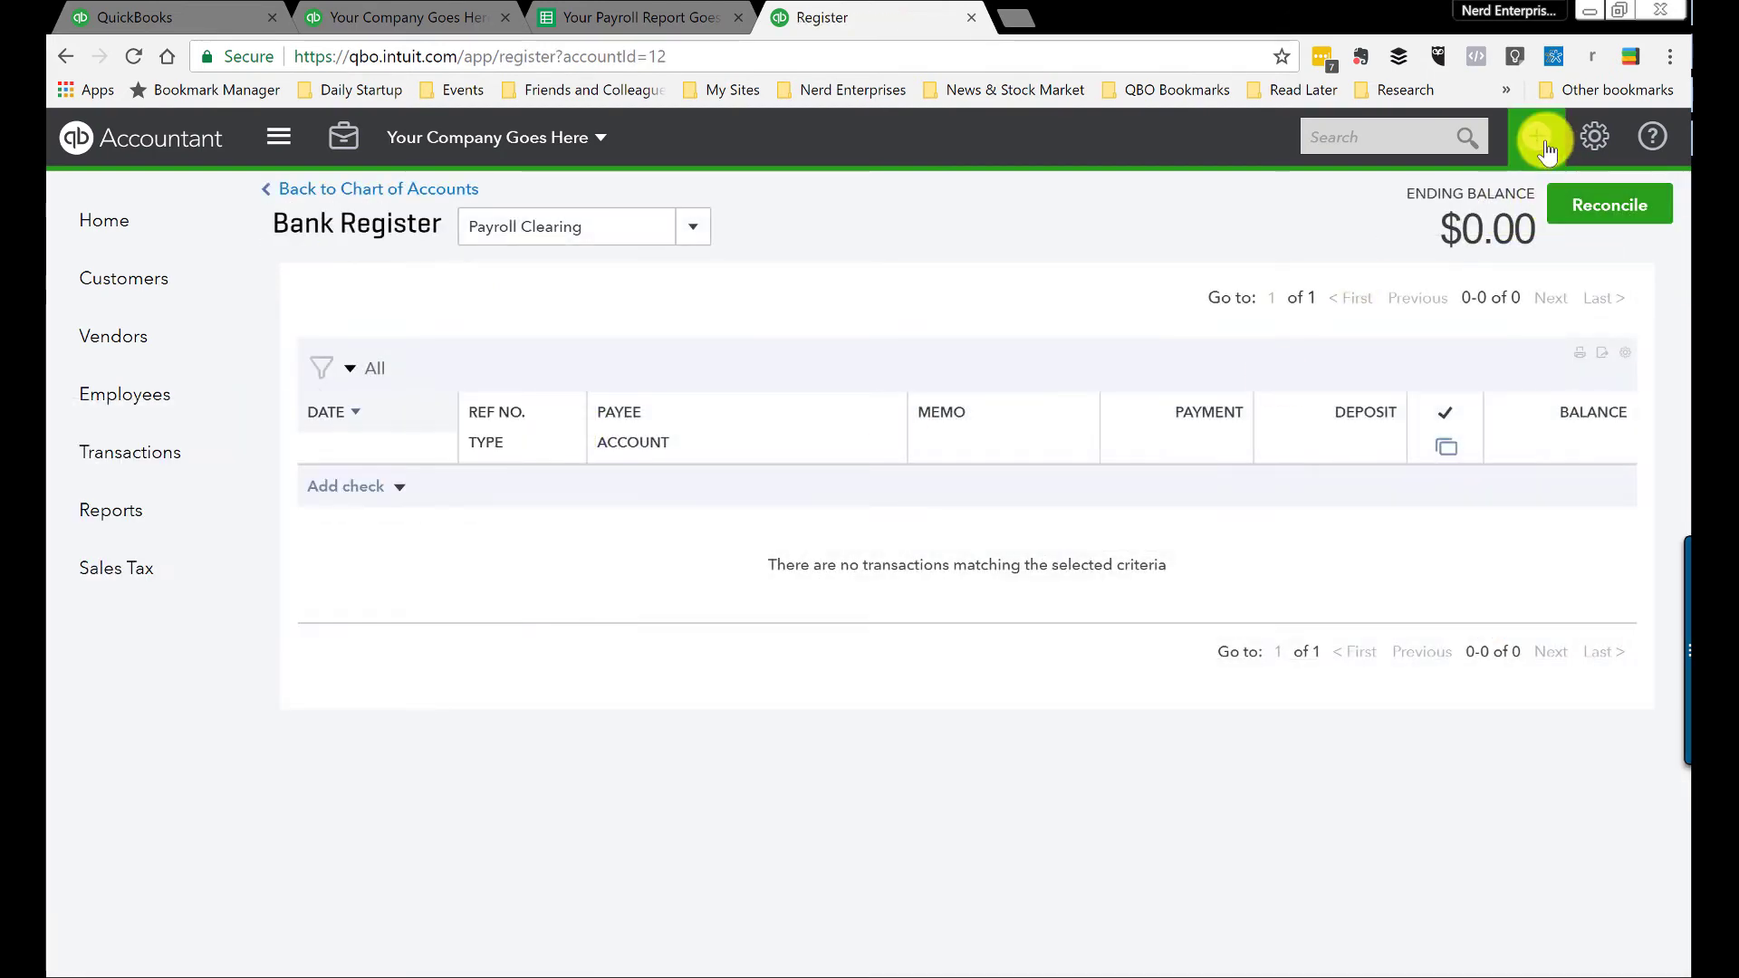
pyautogui.click(1543, 145)
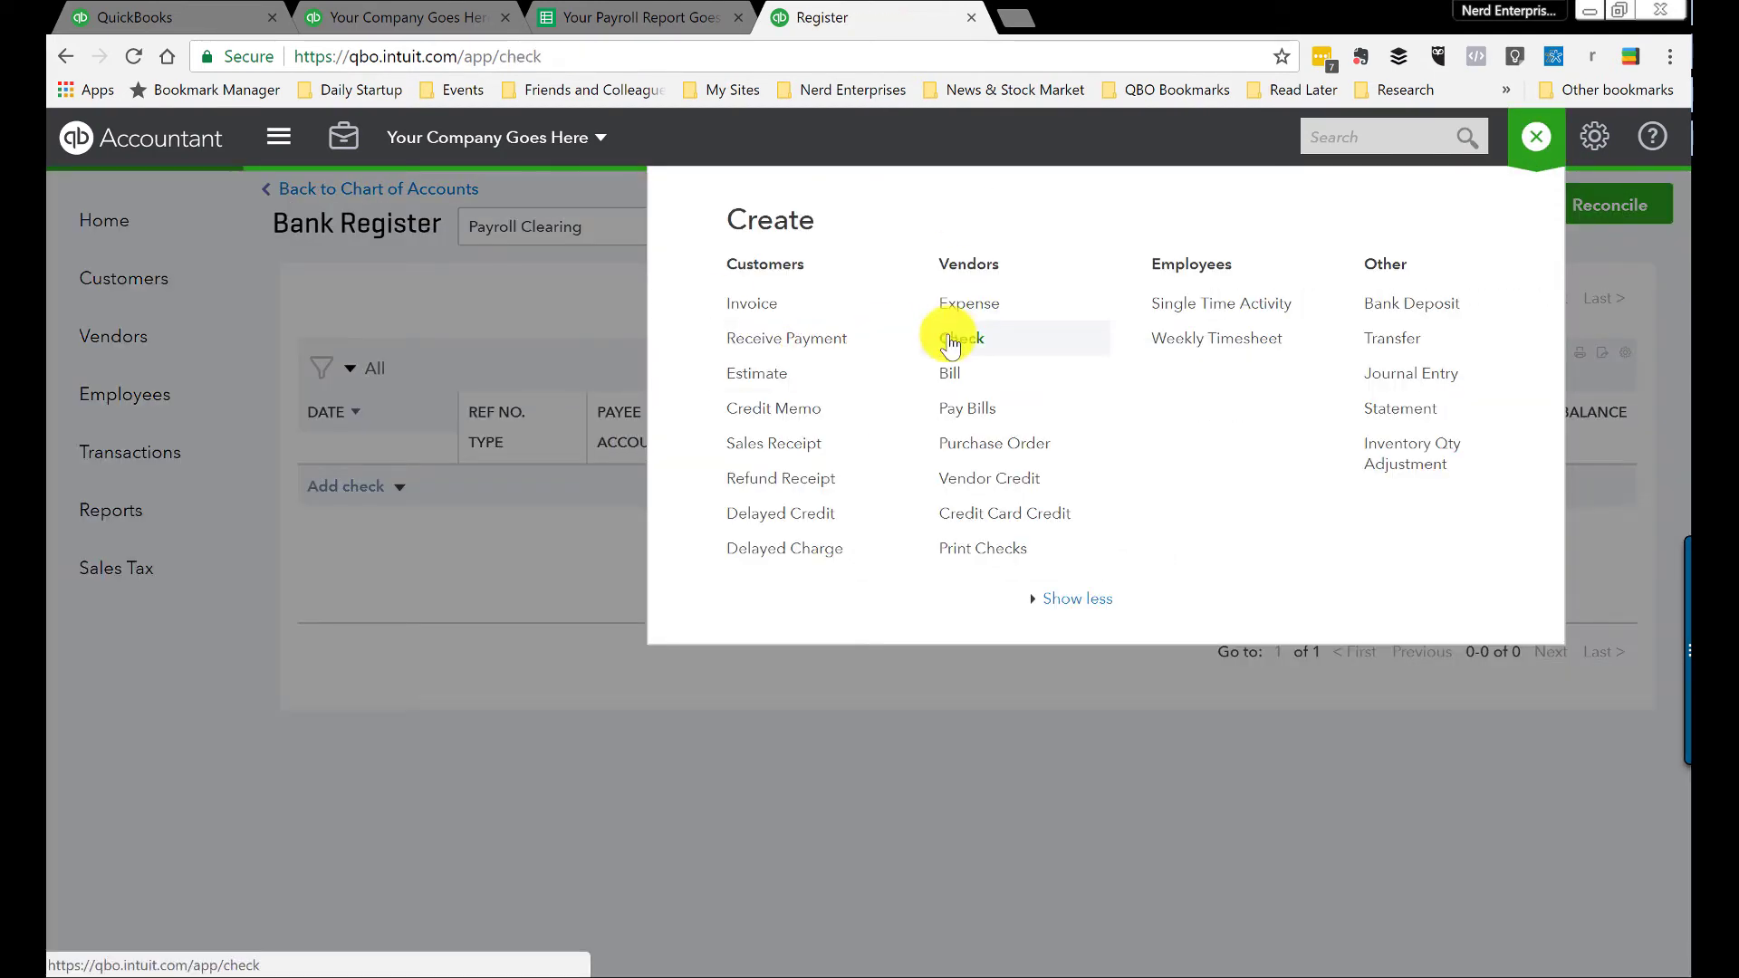
pyautogui.click(950, 340)
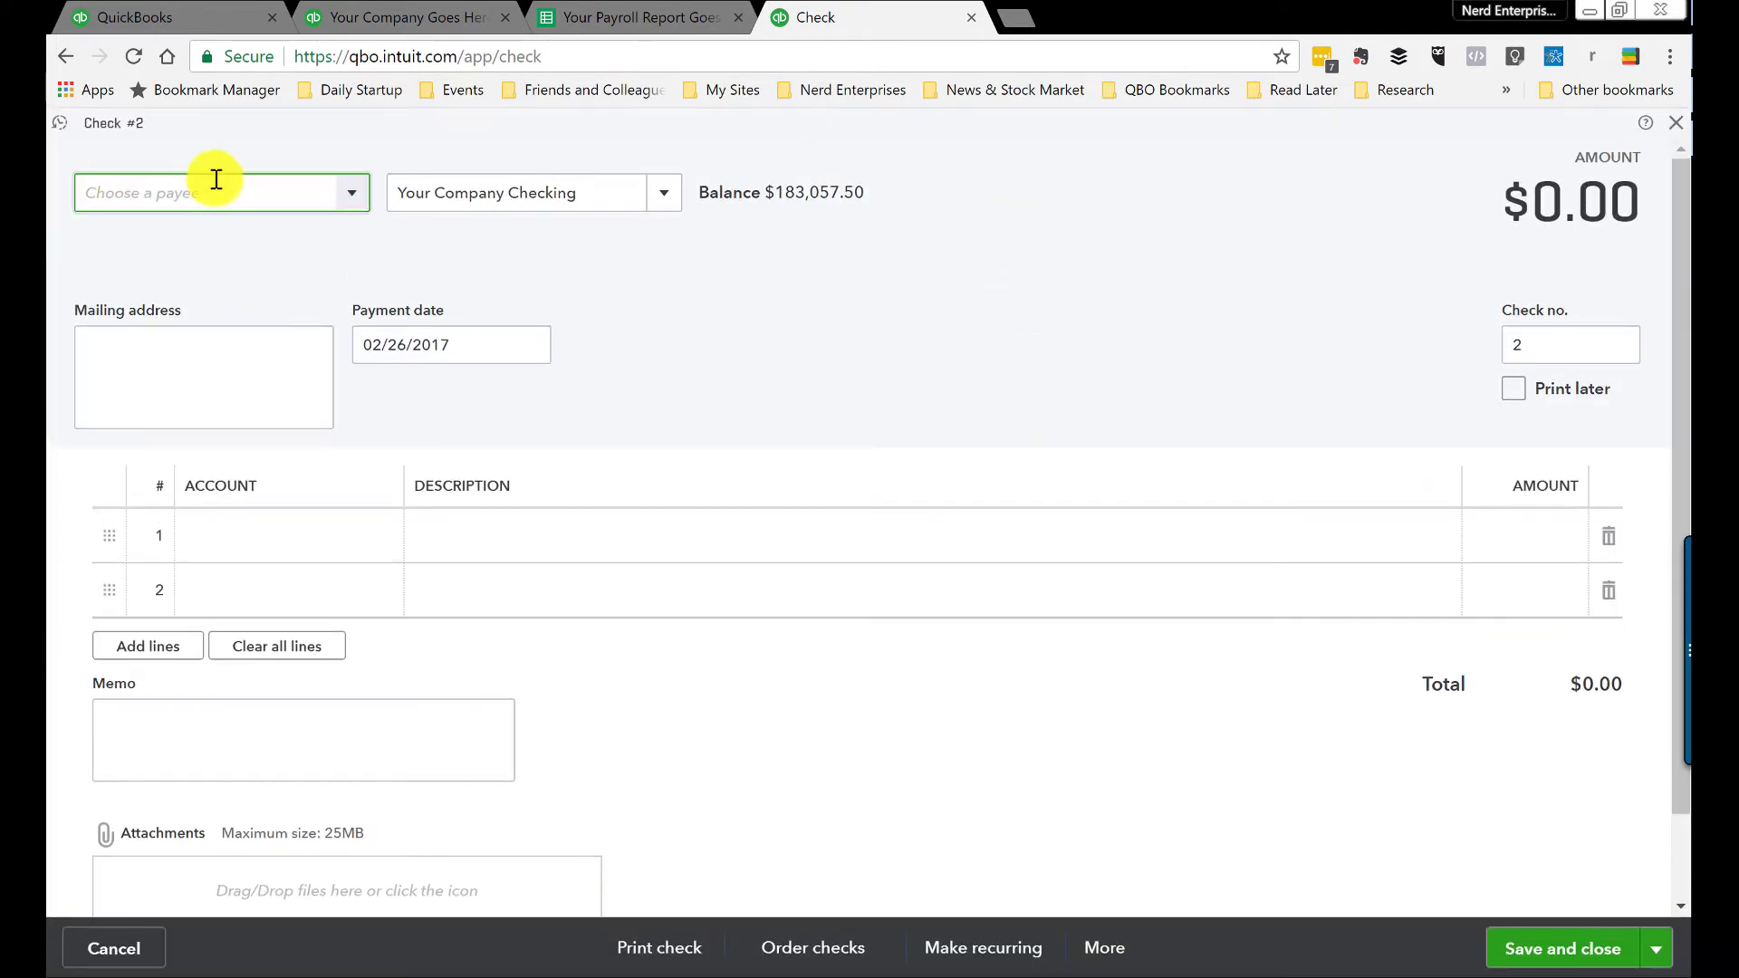
pyautogui.click(214, 188)
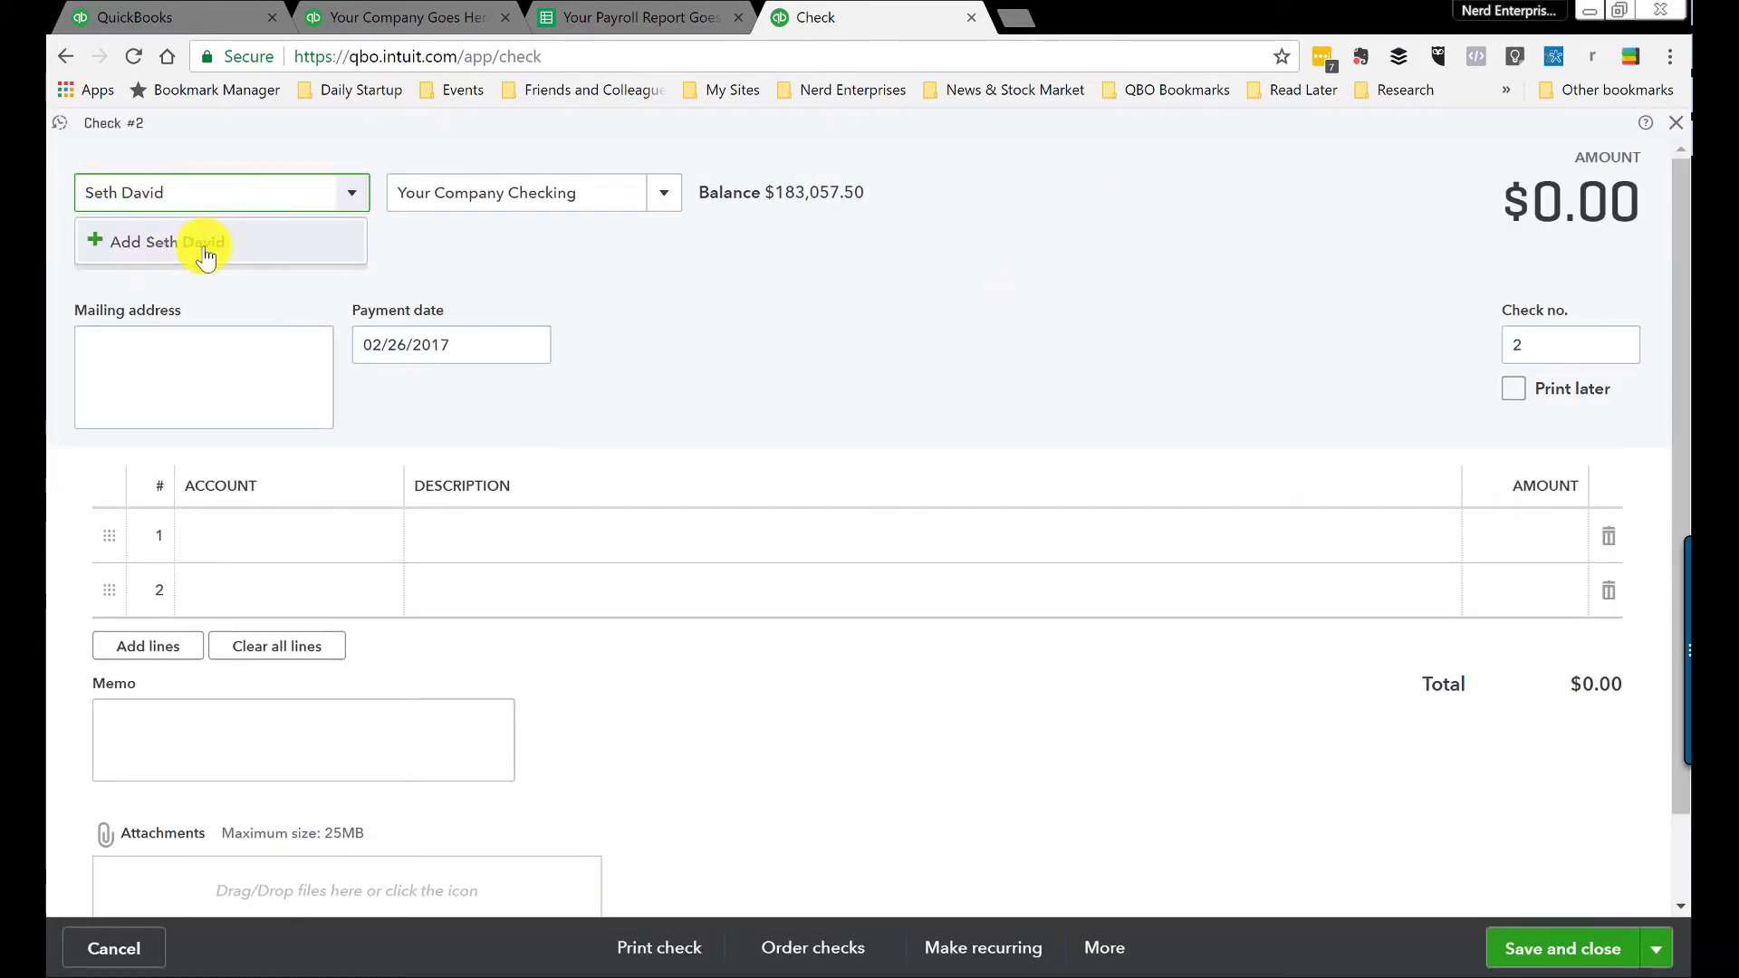
pyautogui.click(206, 258)
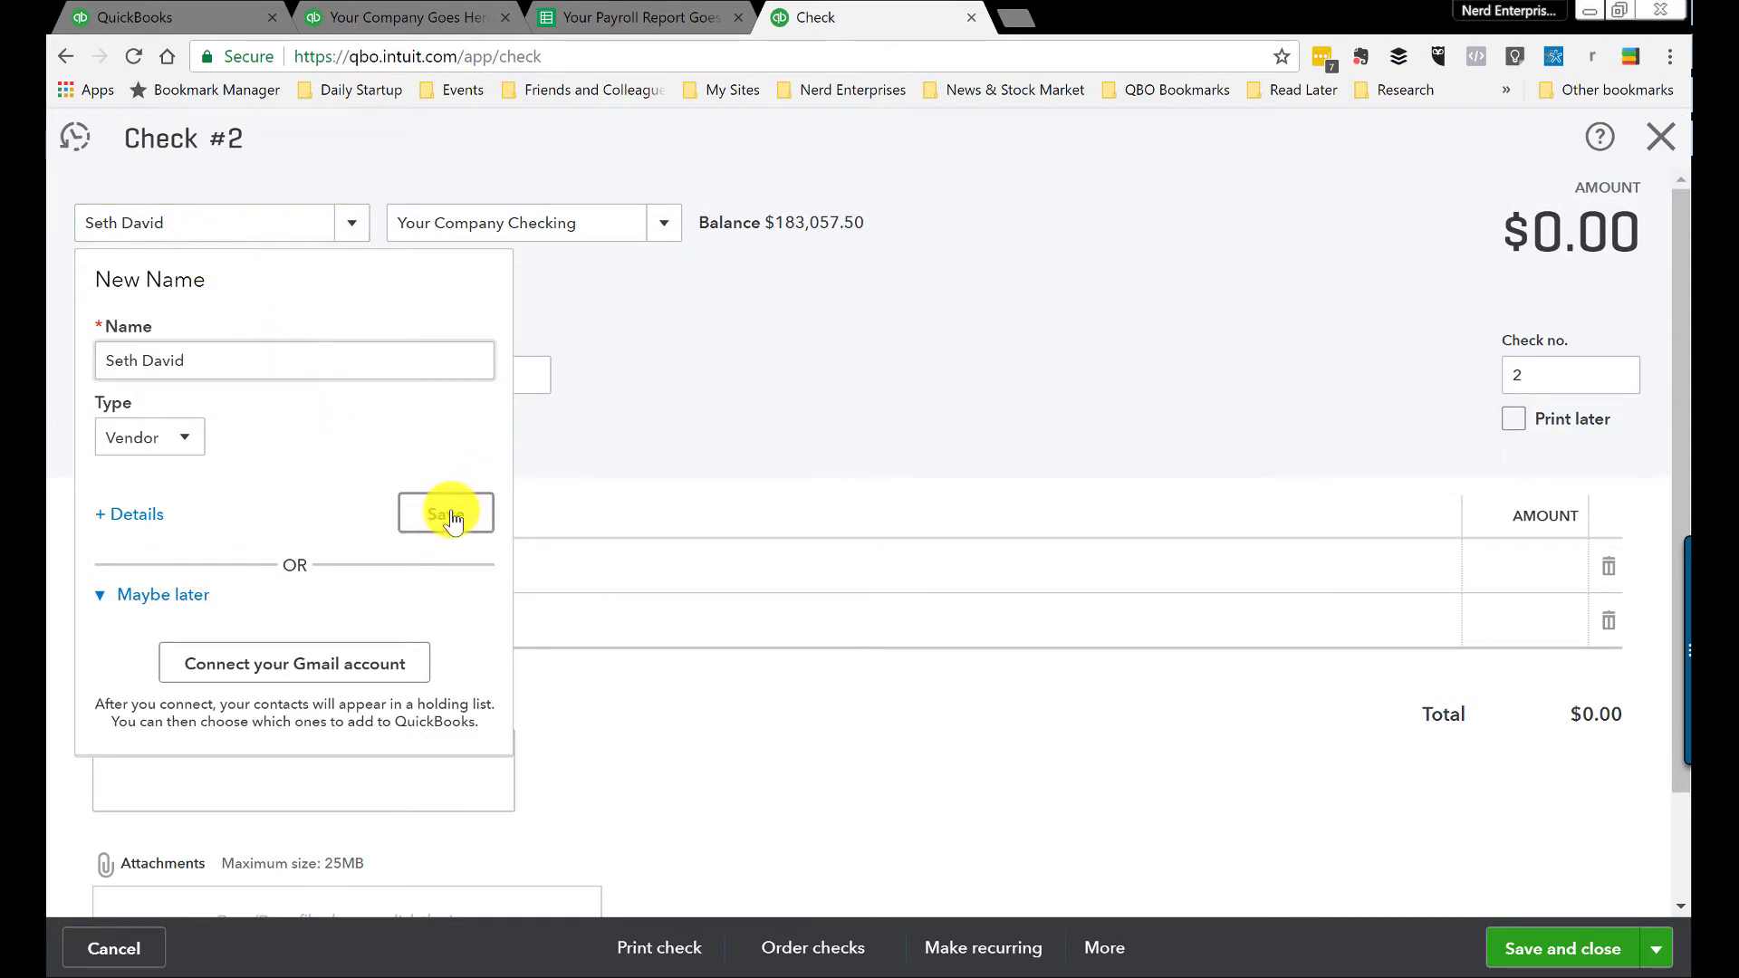
pyautogui.click(449, 516)
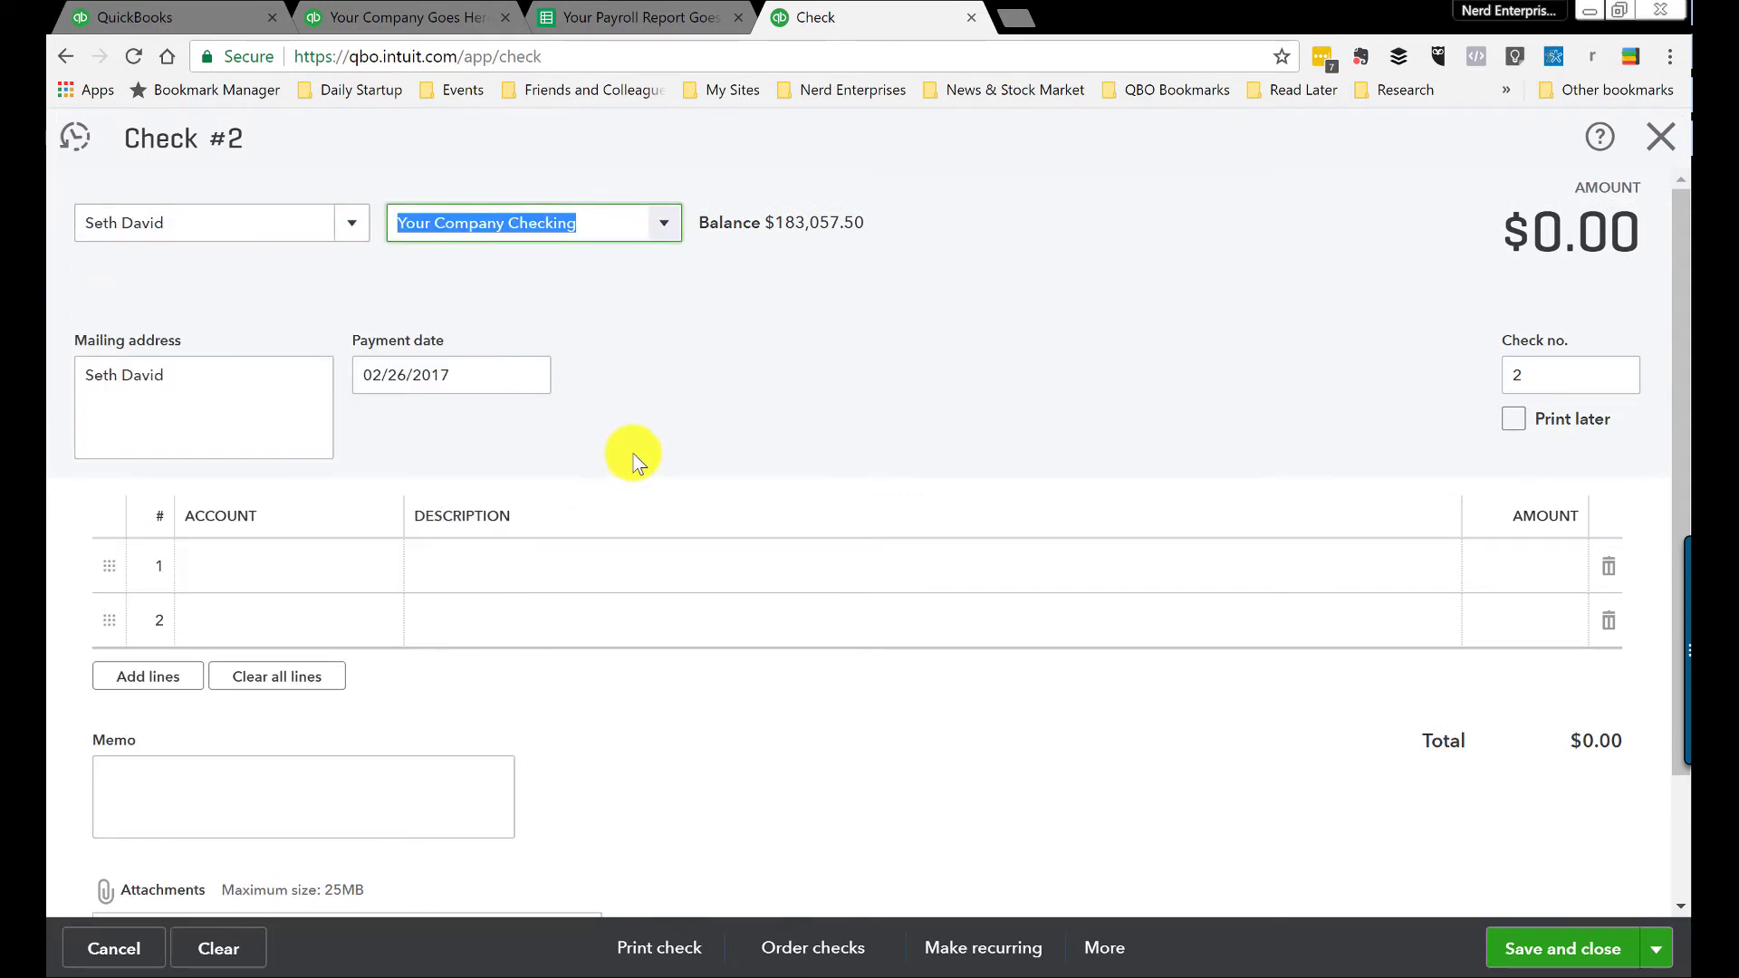
pyautogui.press('Tab')
pyautogui.press('Tab')
pyautogui.press('Tab')
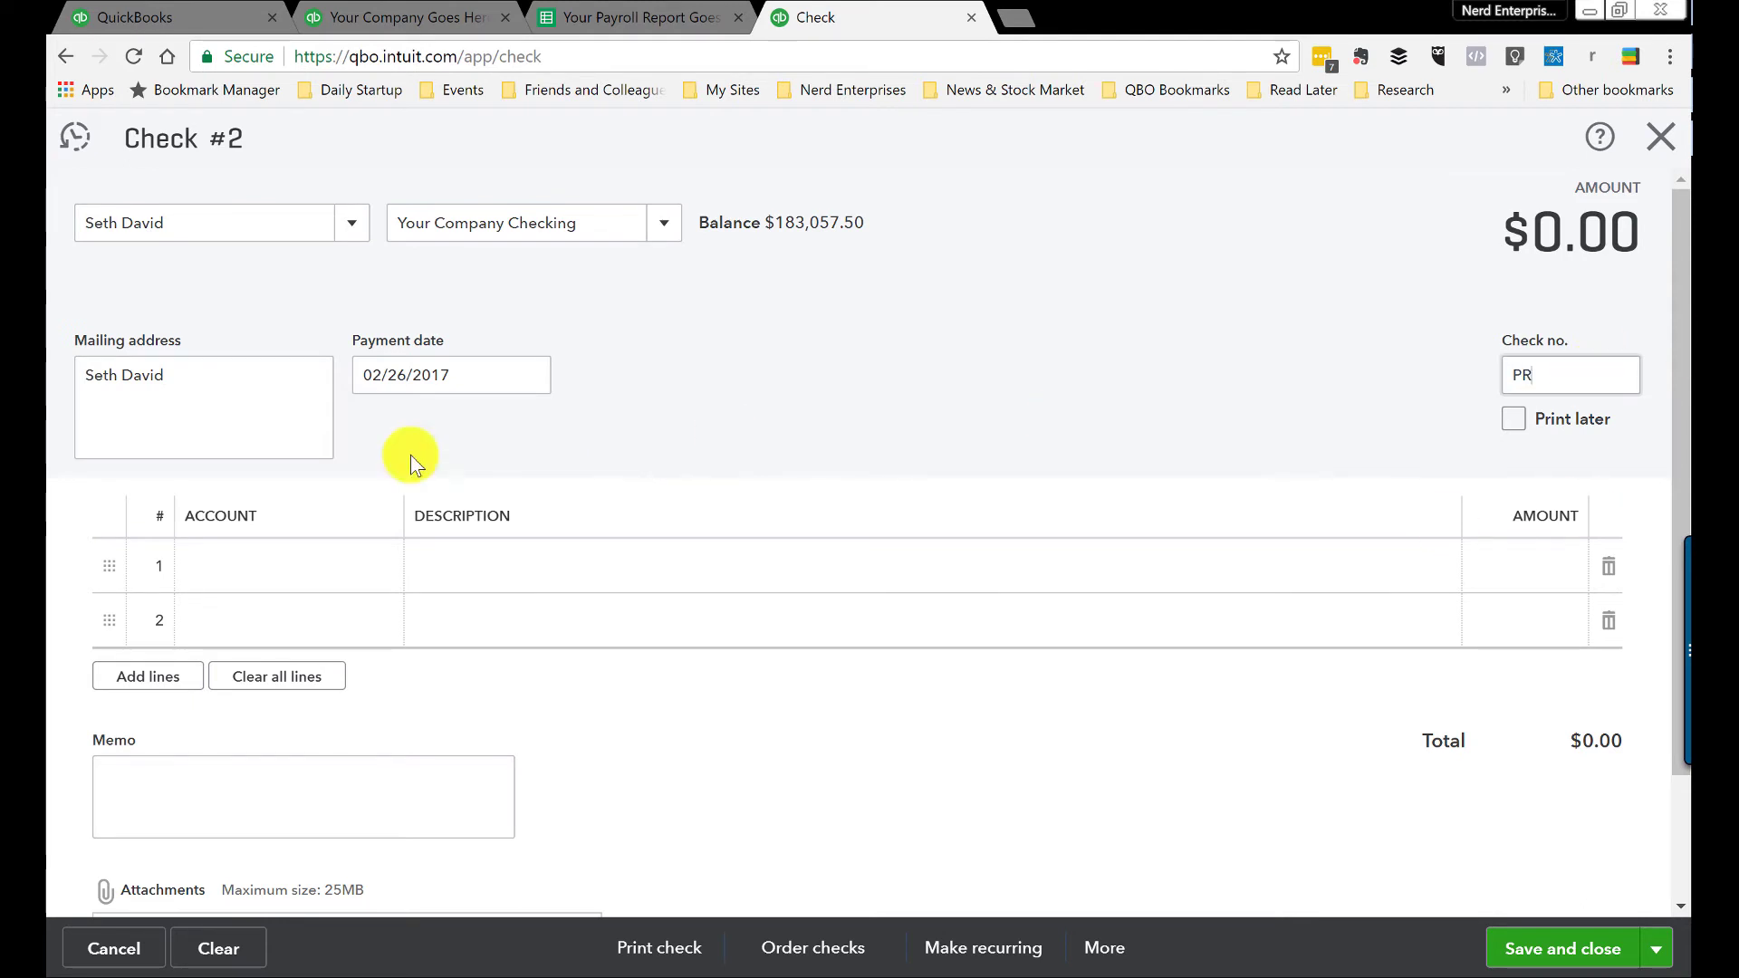
# Step: Put 10,000 on the check's first line against Salaries
pyautogui.click(262, 571)
pyautogui.write('Gross')
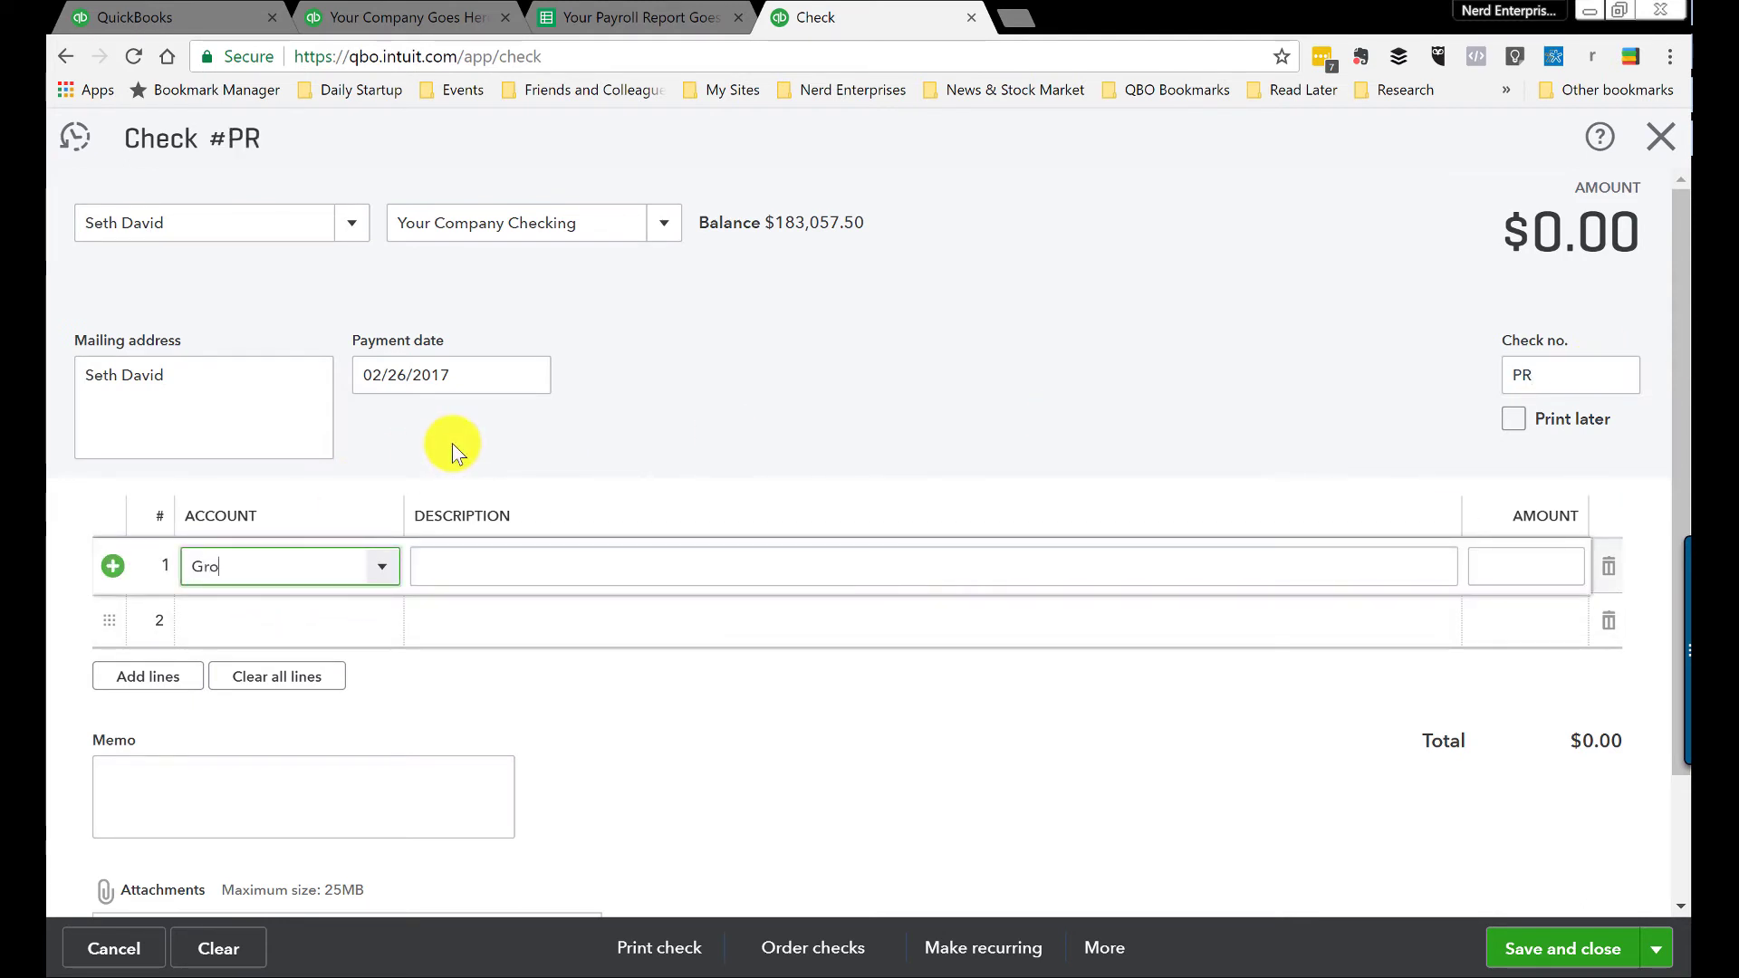
pyautogui.press('BackSpace')
pyautogui.press('BackSpace')
pyautogui.press('BackSpace')
pyautogui.press('BackSpace')
pyautogui.press('BackSpace')
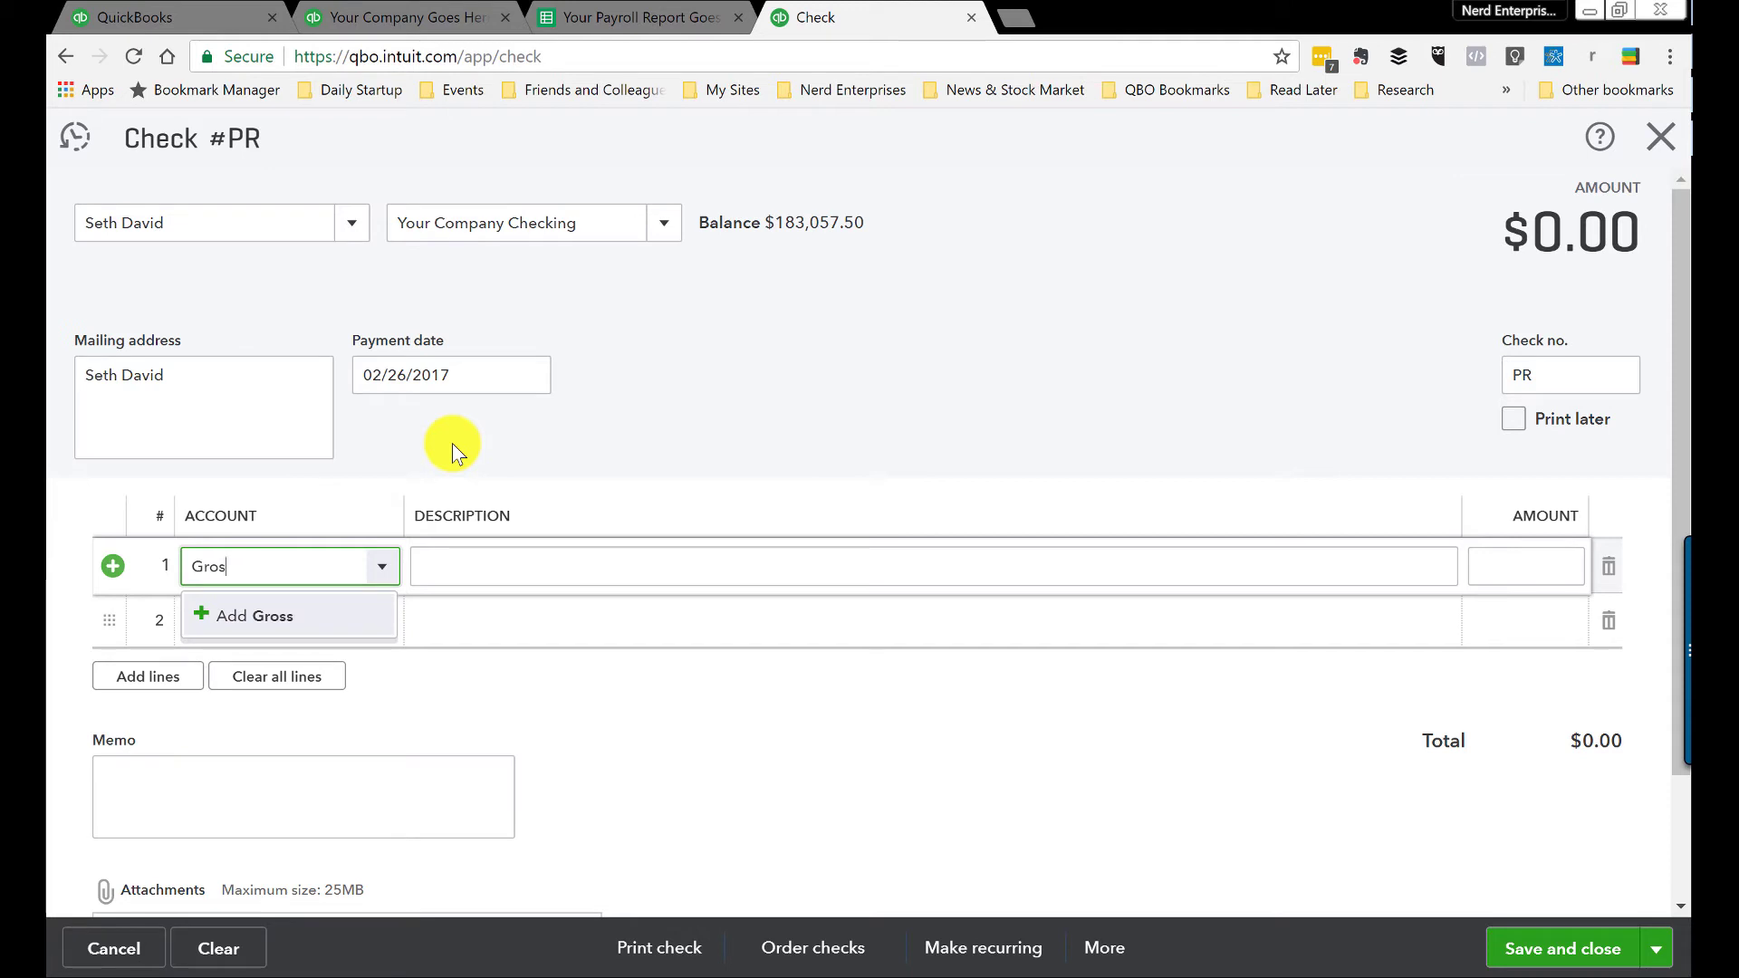
pyautogui.write('payr')
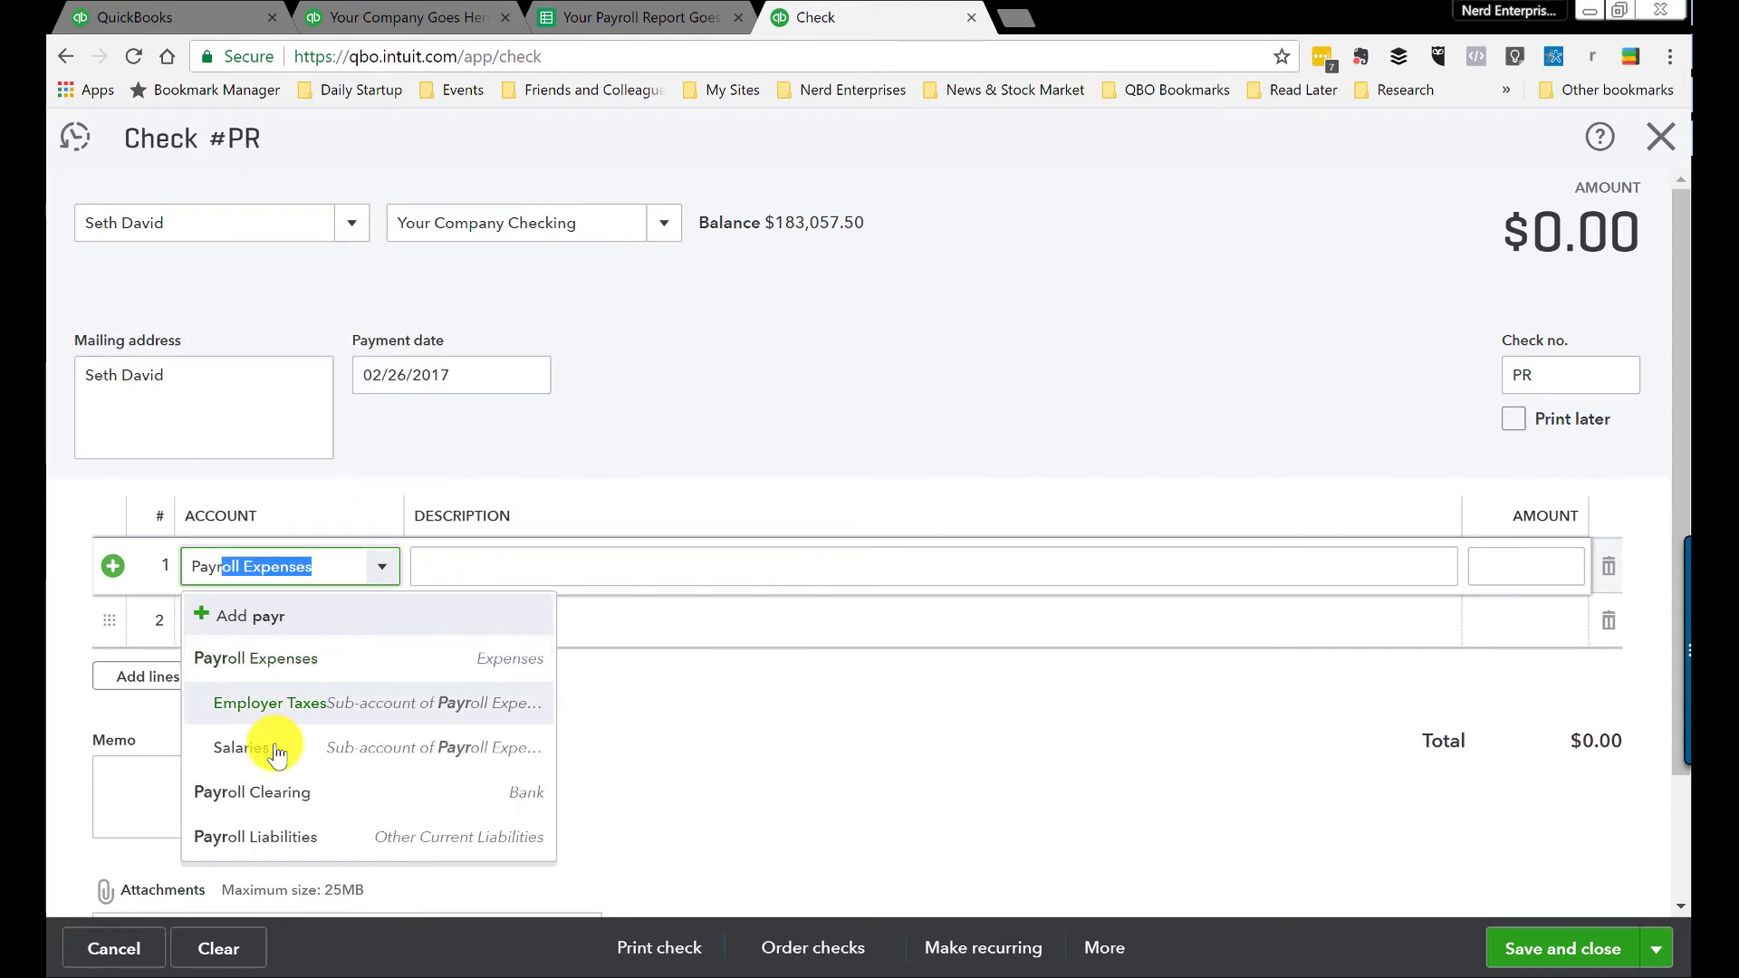
pyautogui.click(241, 749)
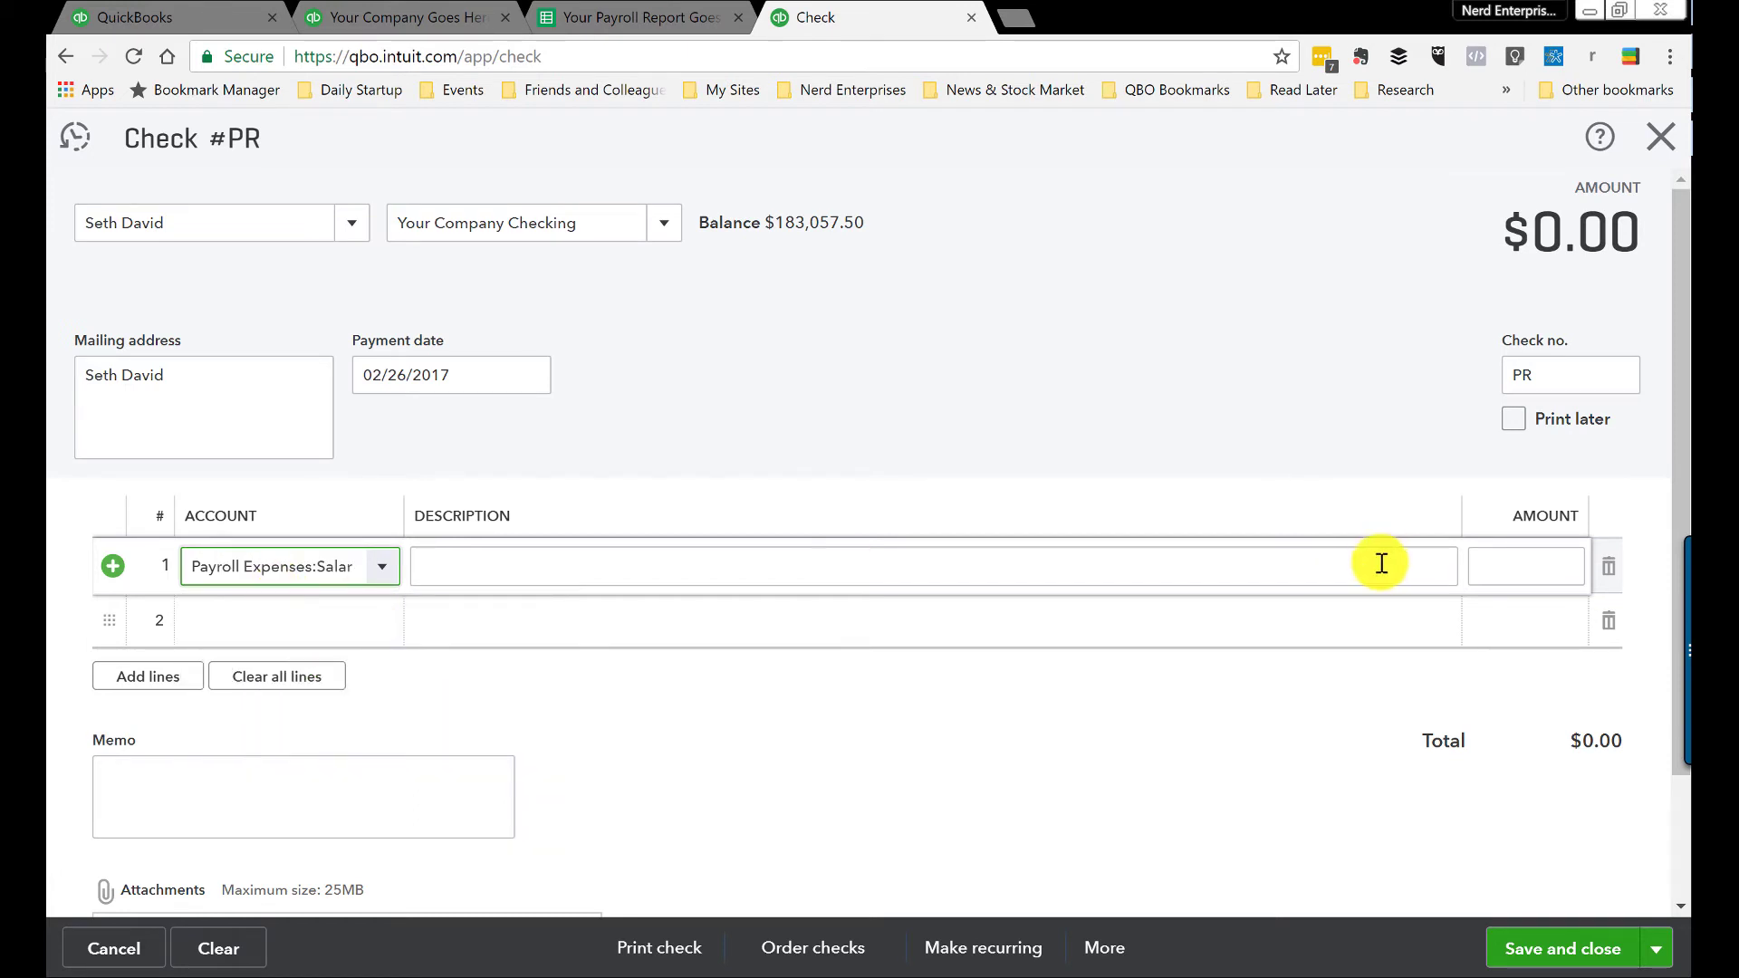
pyautogui.click(1537, 566)
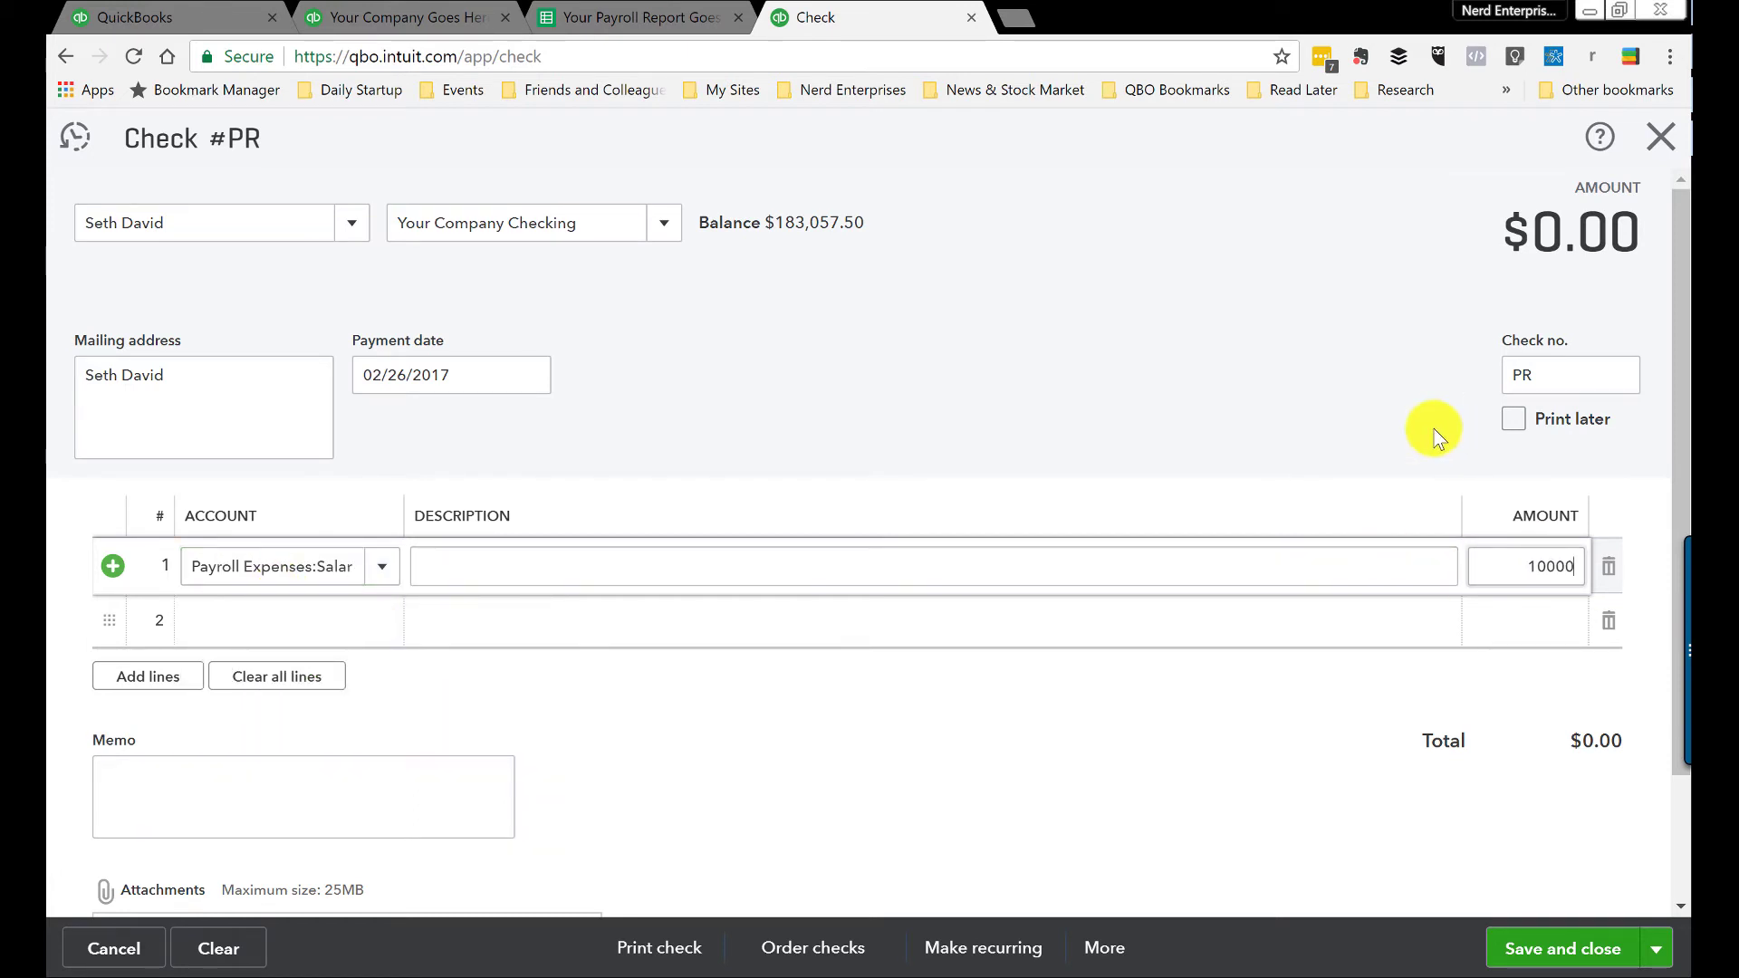
pyautogui.write('10000')
pyautogui.press('Tab')
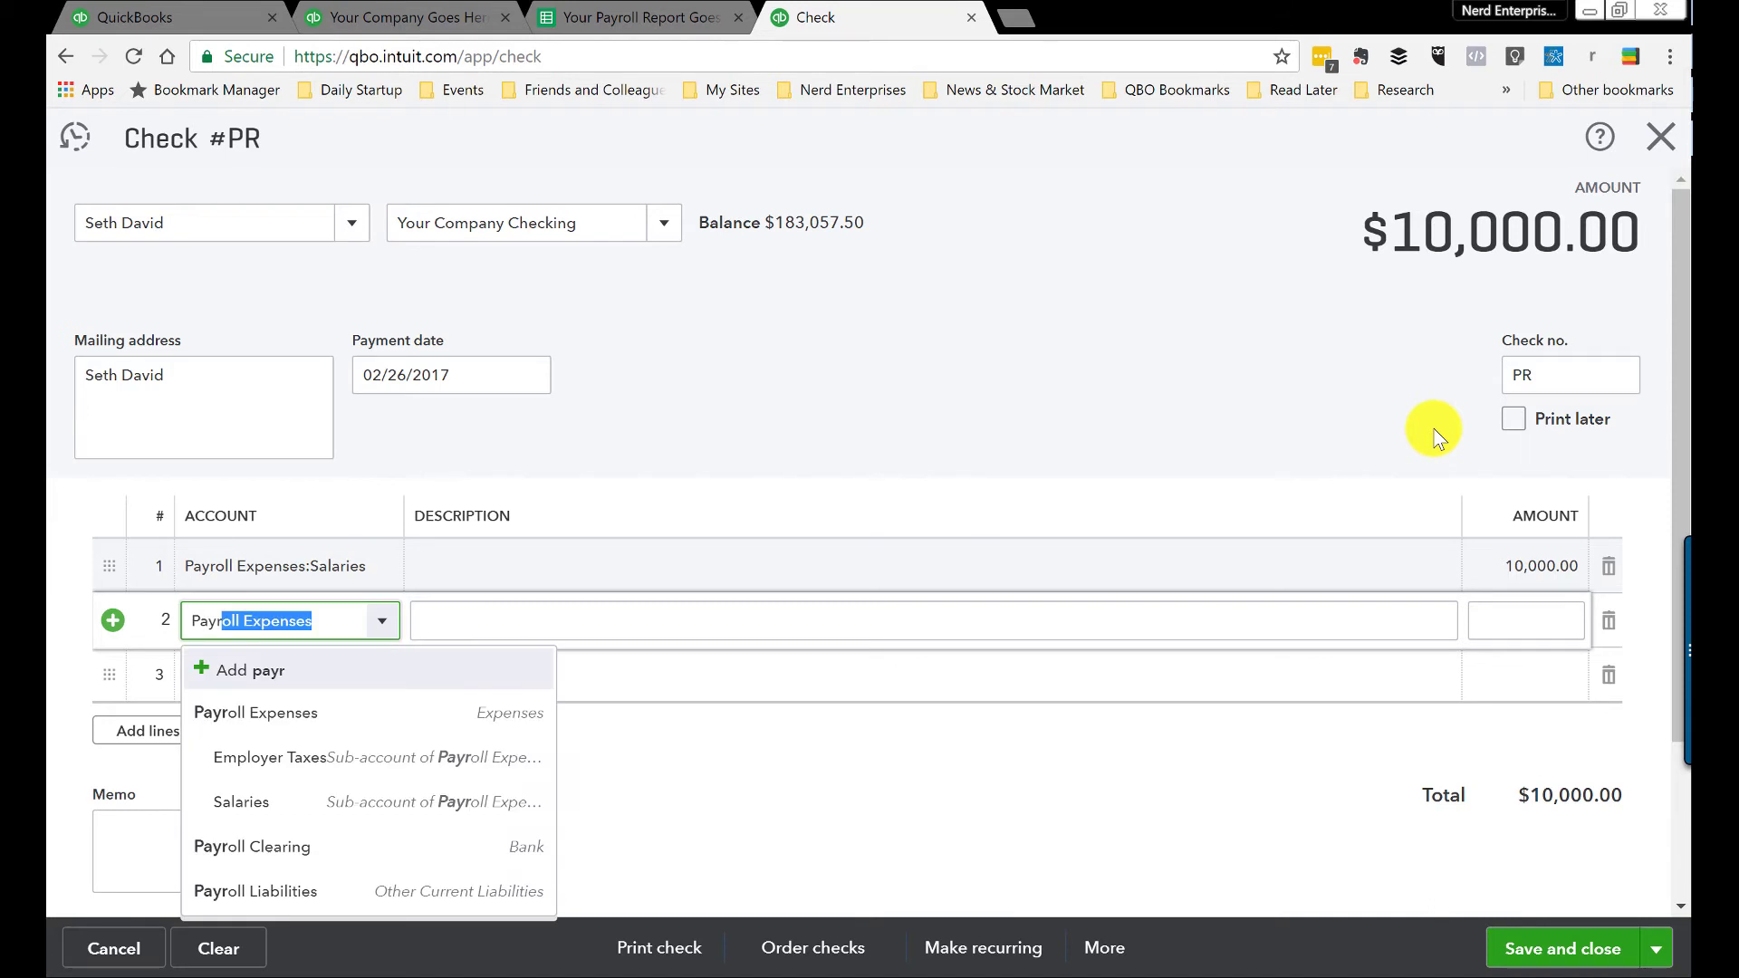
# Step: Add a -3,000 Payroll Liabilities line and save the $7,000 check, starting a new one
pyautogui.click(276, 913)
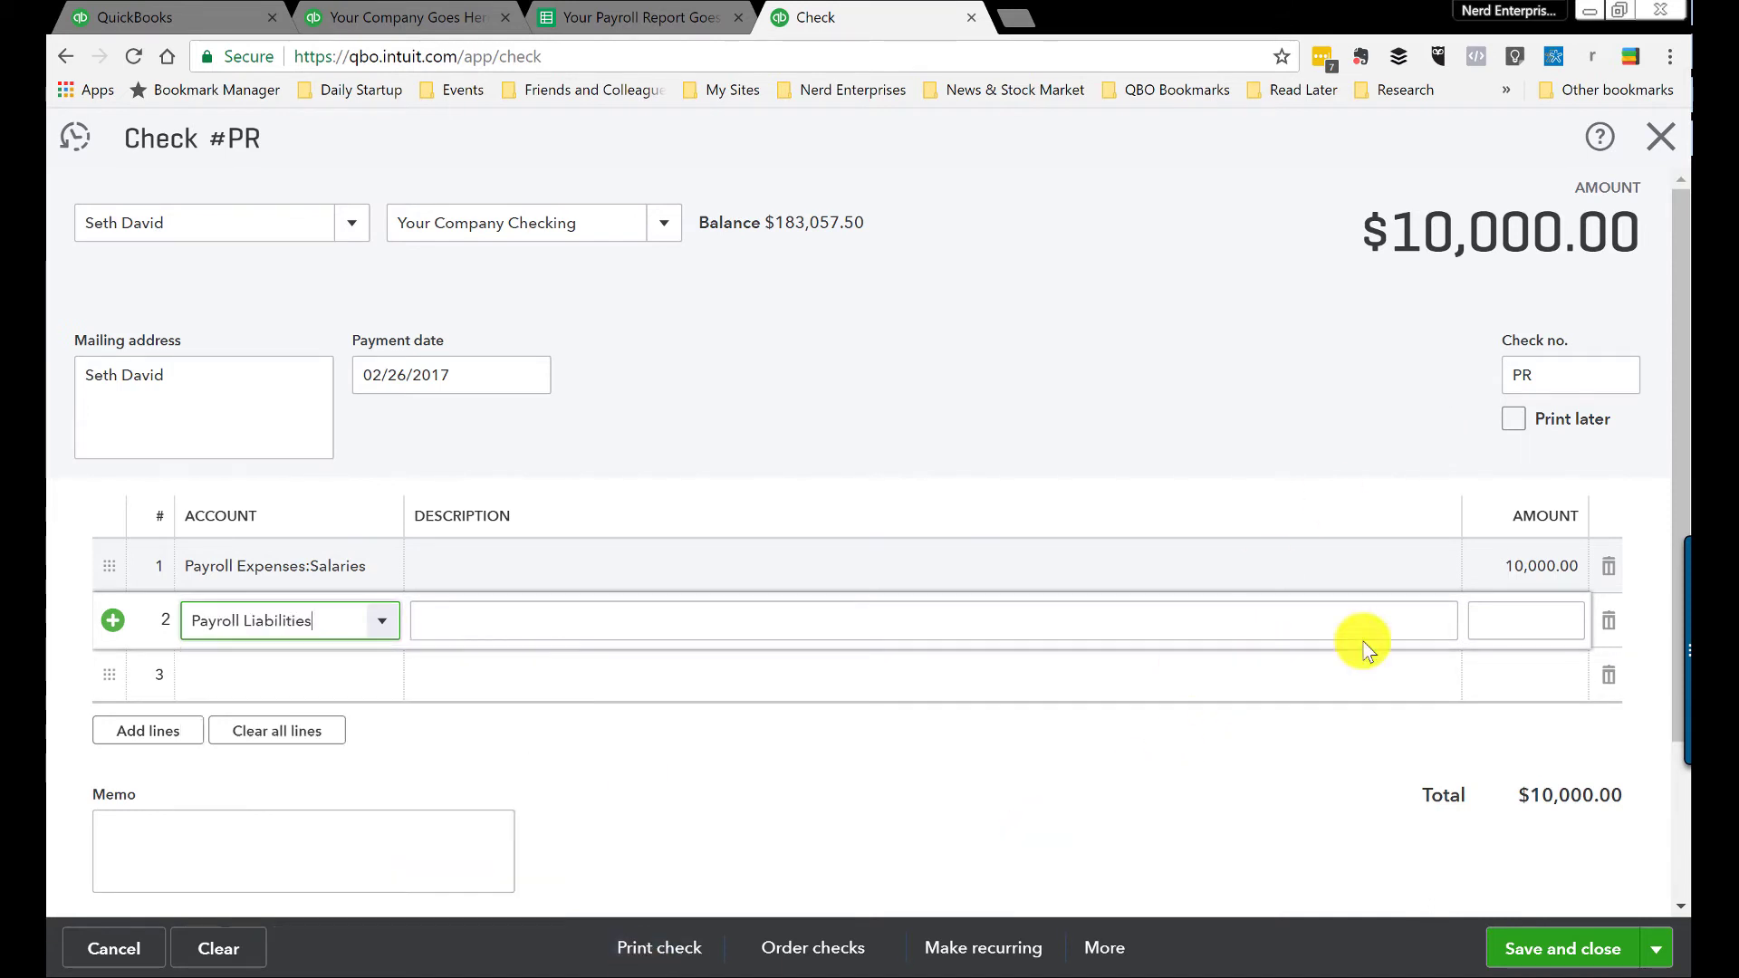
pyautogui.click(1534, 618)
pyautogui.write('-3,000')
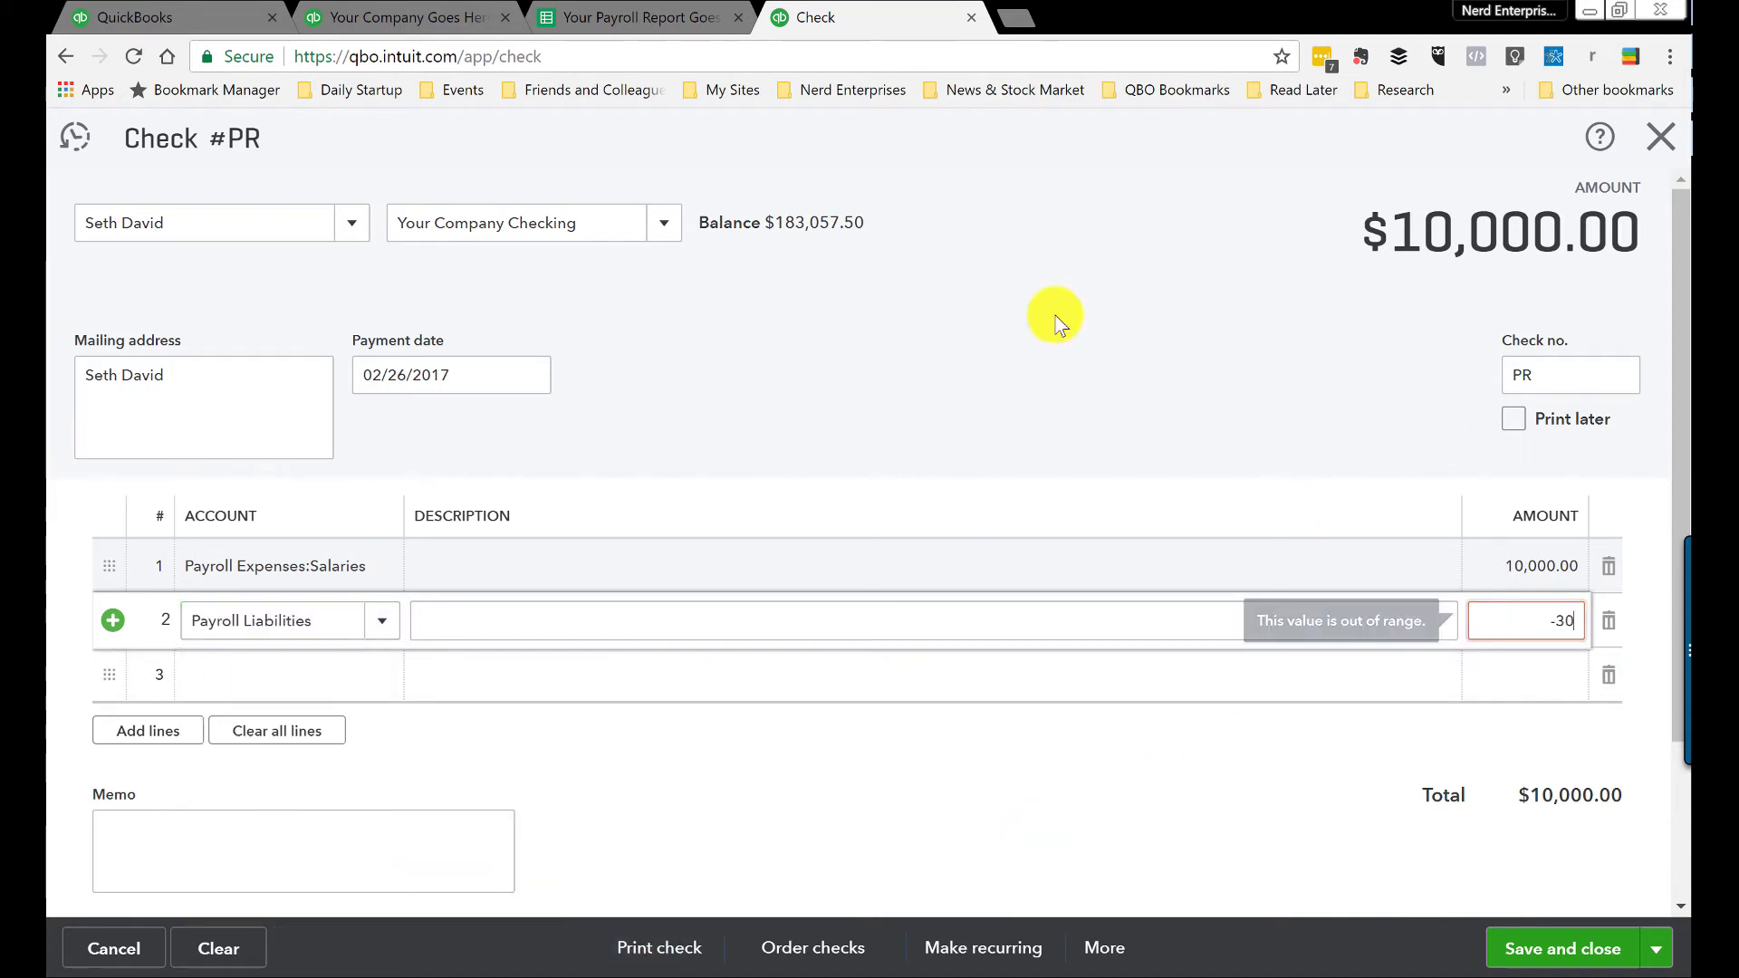
pyautogui.press('Tab')
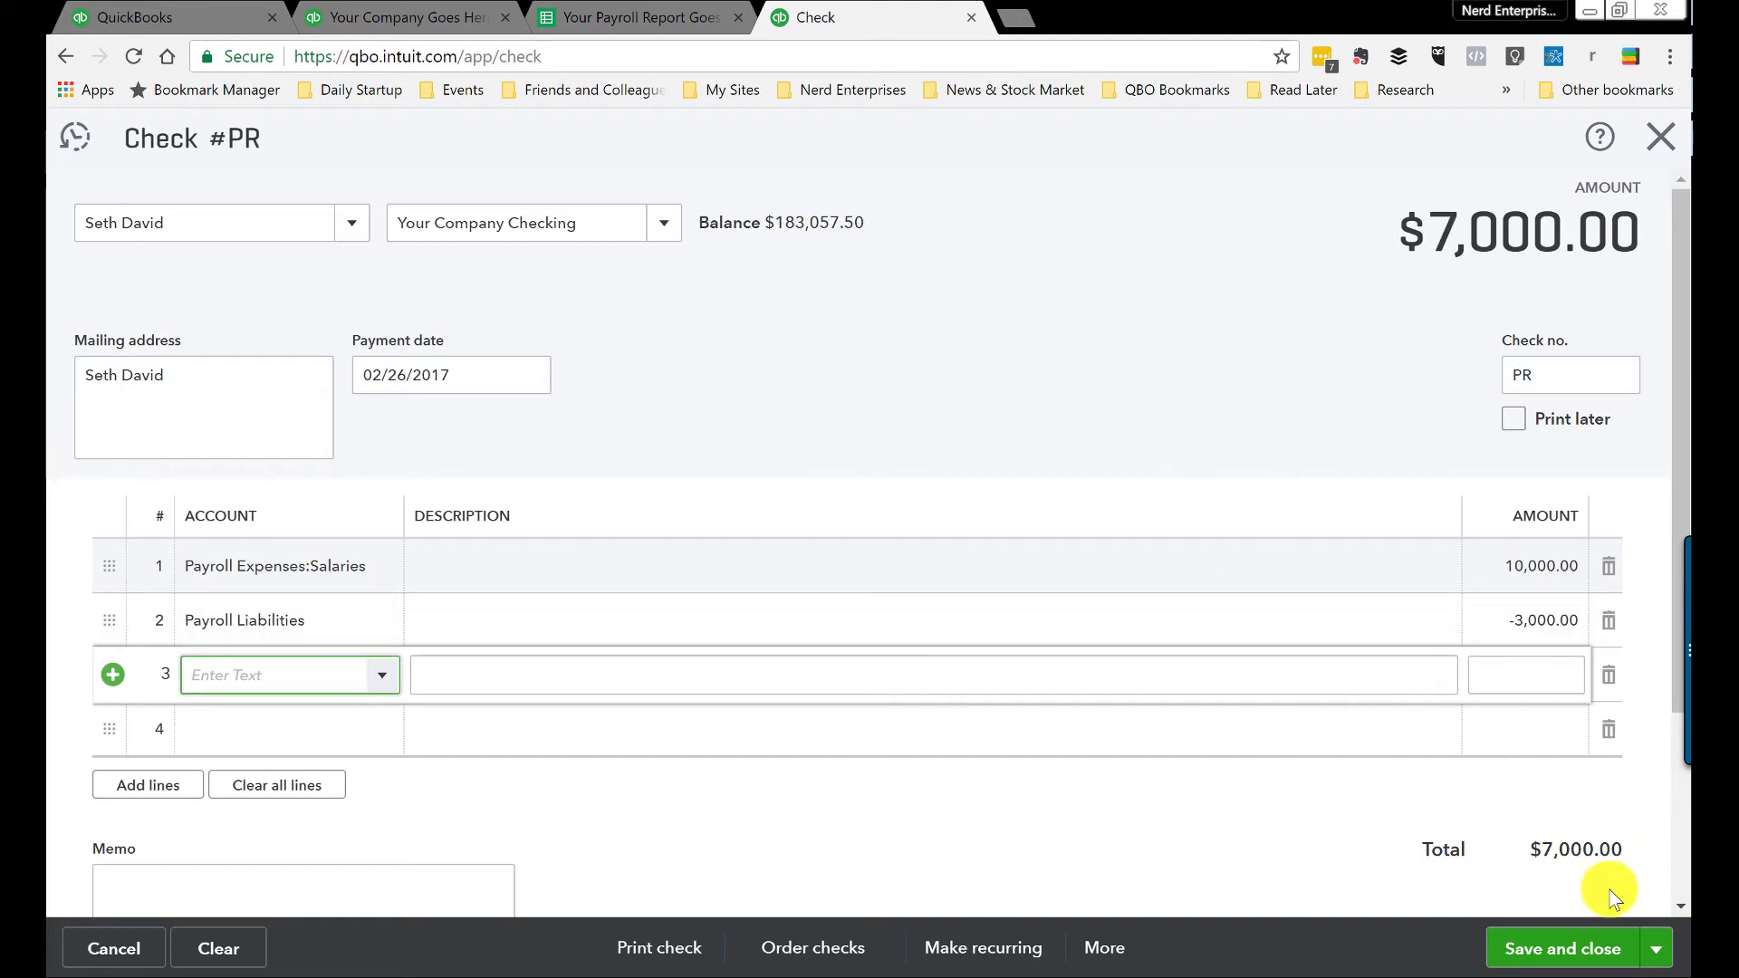
pyautogui.click(1657, 948)
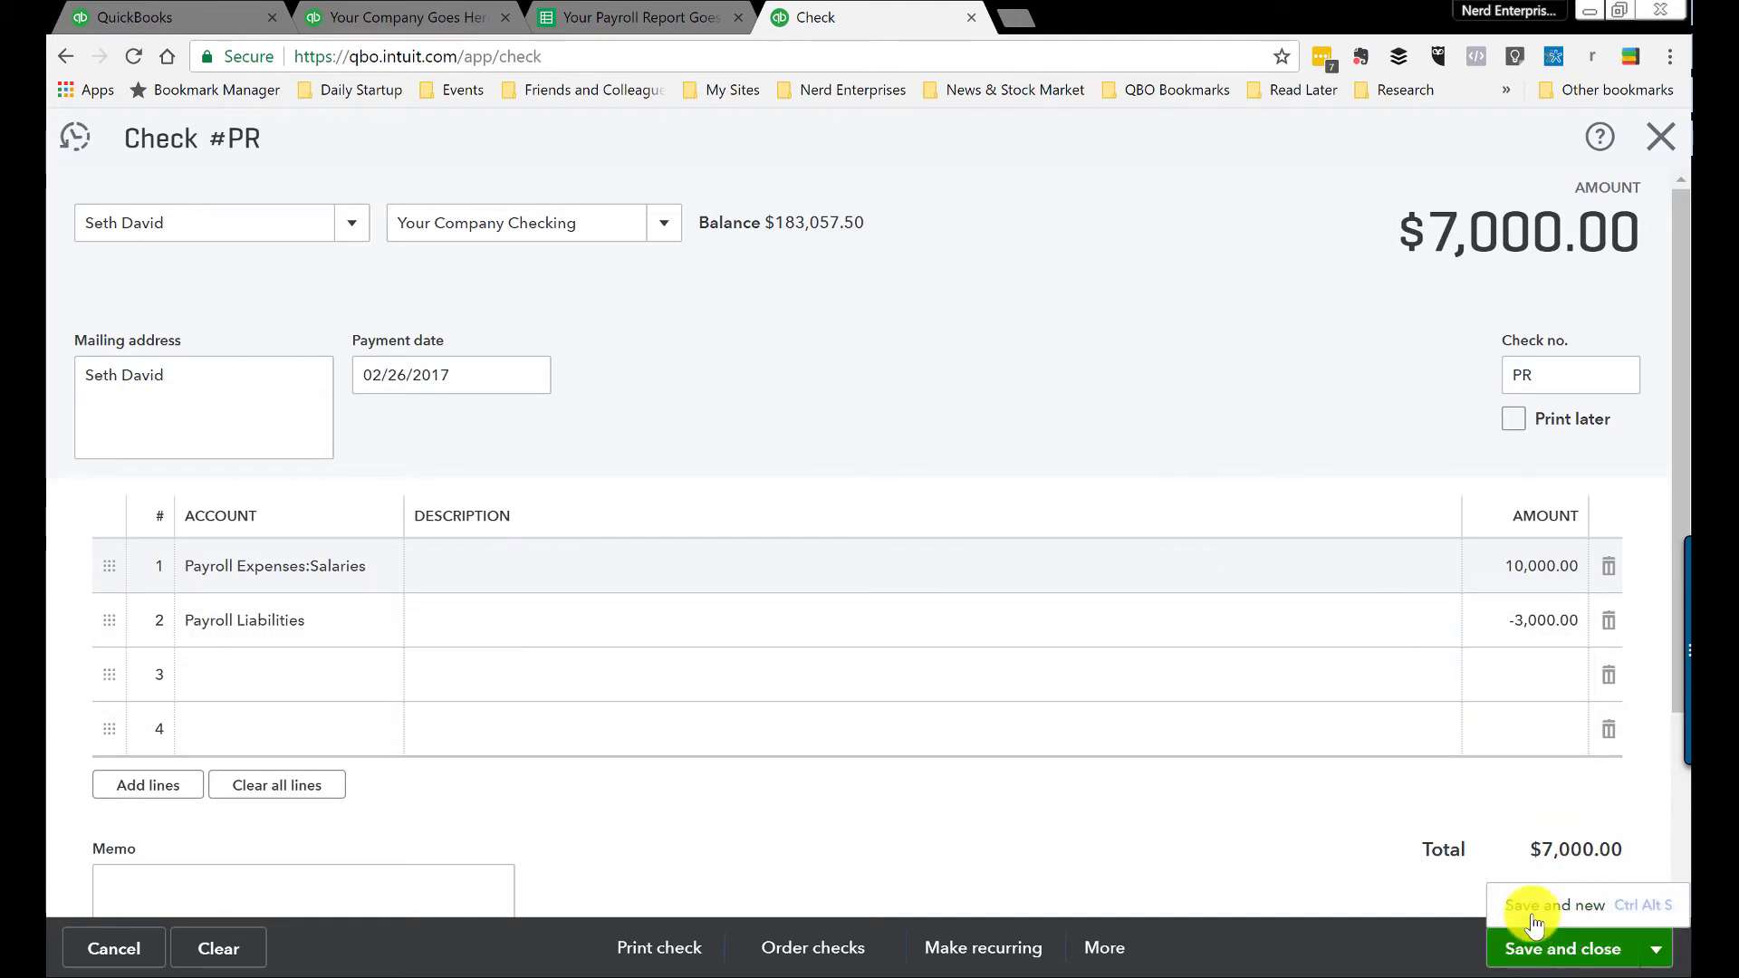
pyautogui.click(1531, 909)
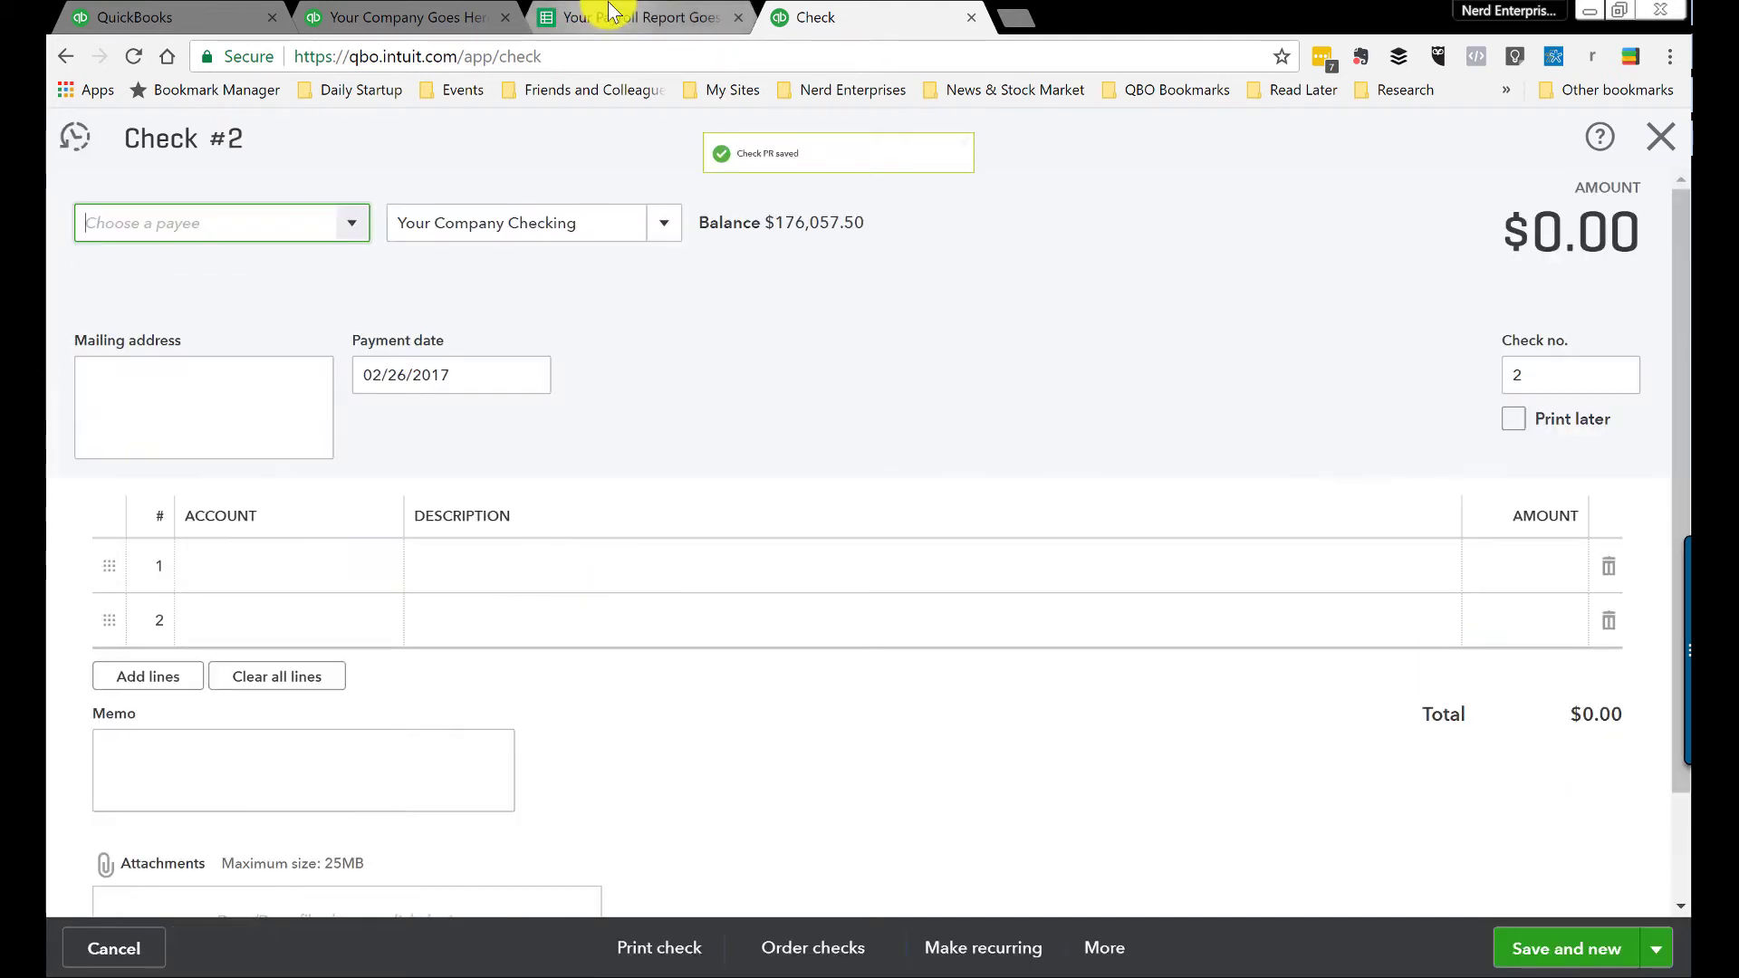
# Step: Add the second employee as a new payee on the check
pyautogui.write('me')
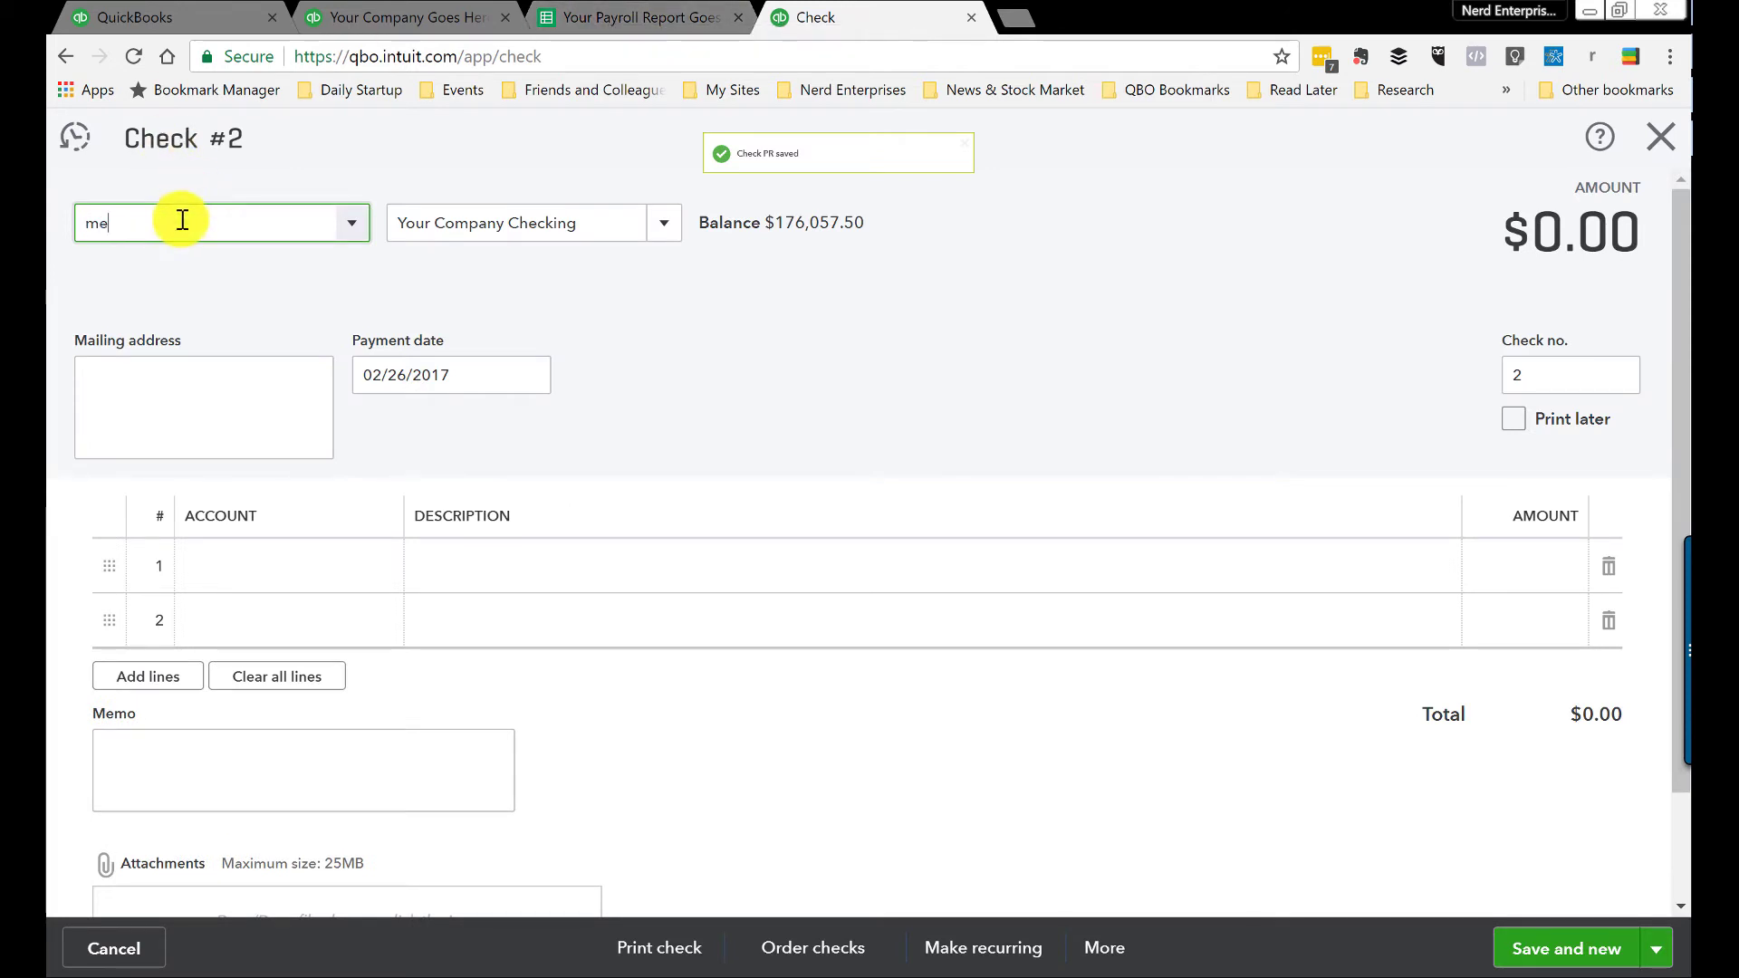
pyautogui.press('BackSpace')
pyautogui.press('BackSpace')
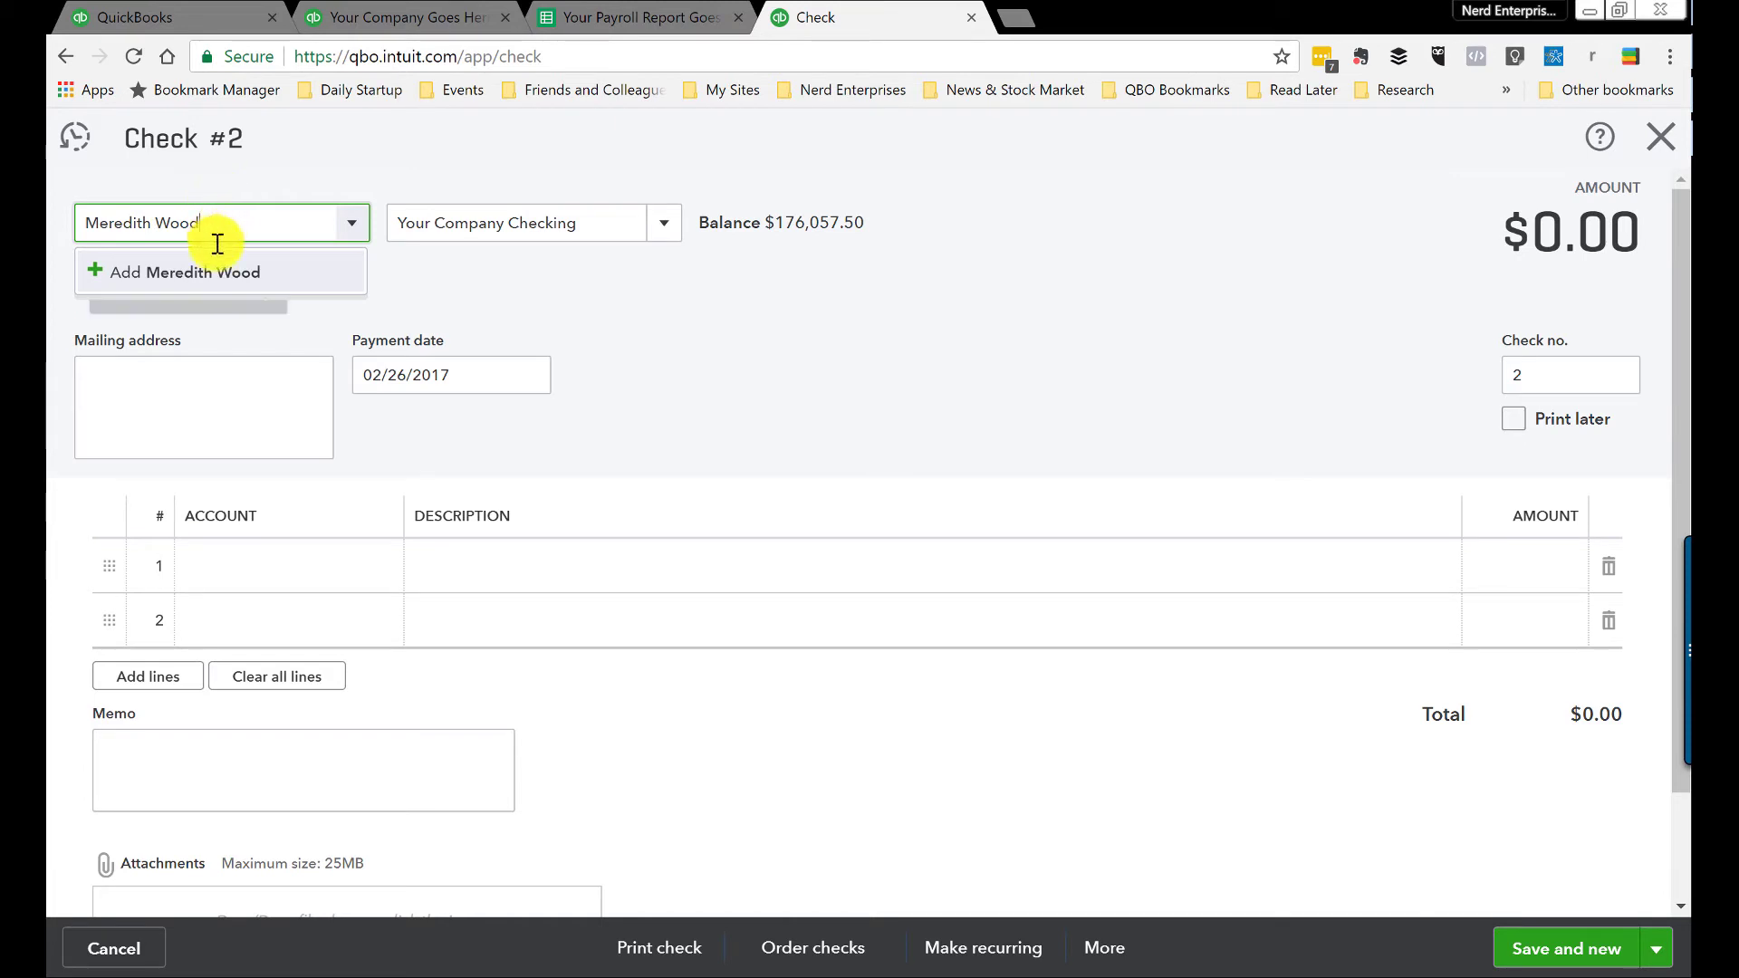
pyautogui.click(214, 272)
pyautogui.click(446, 528)
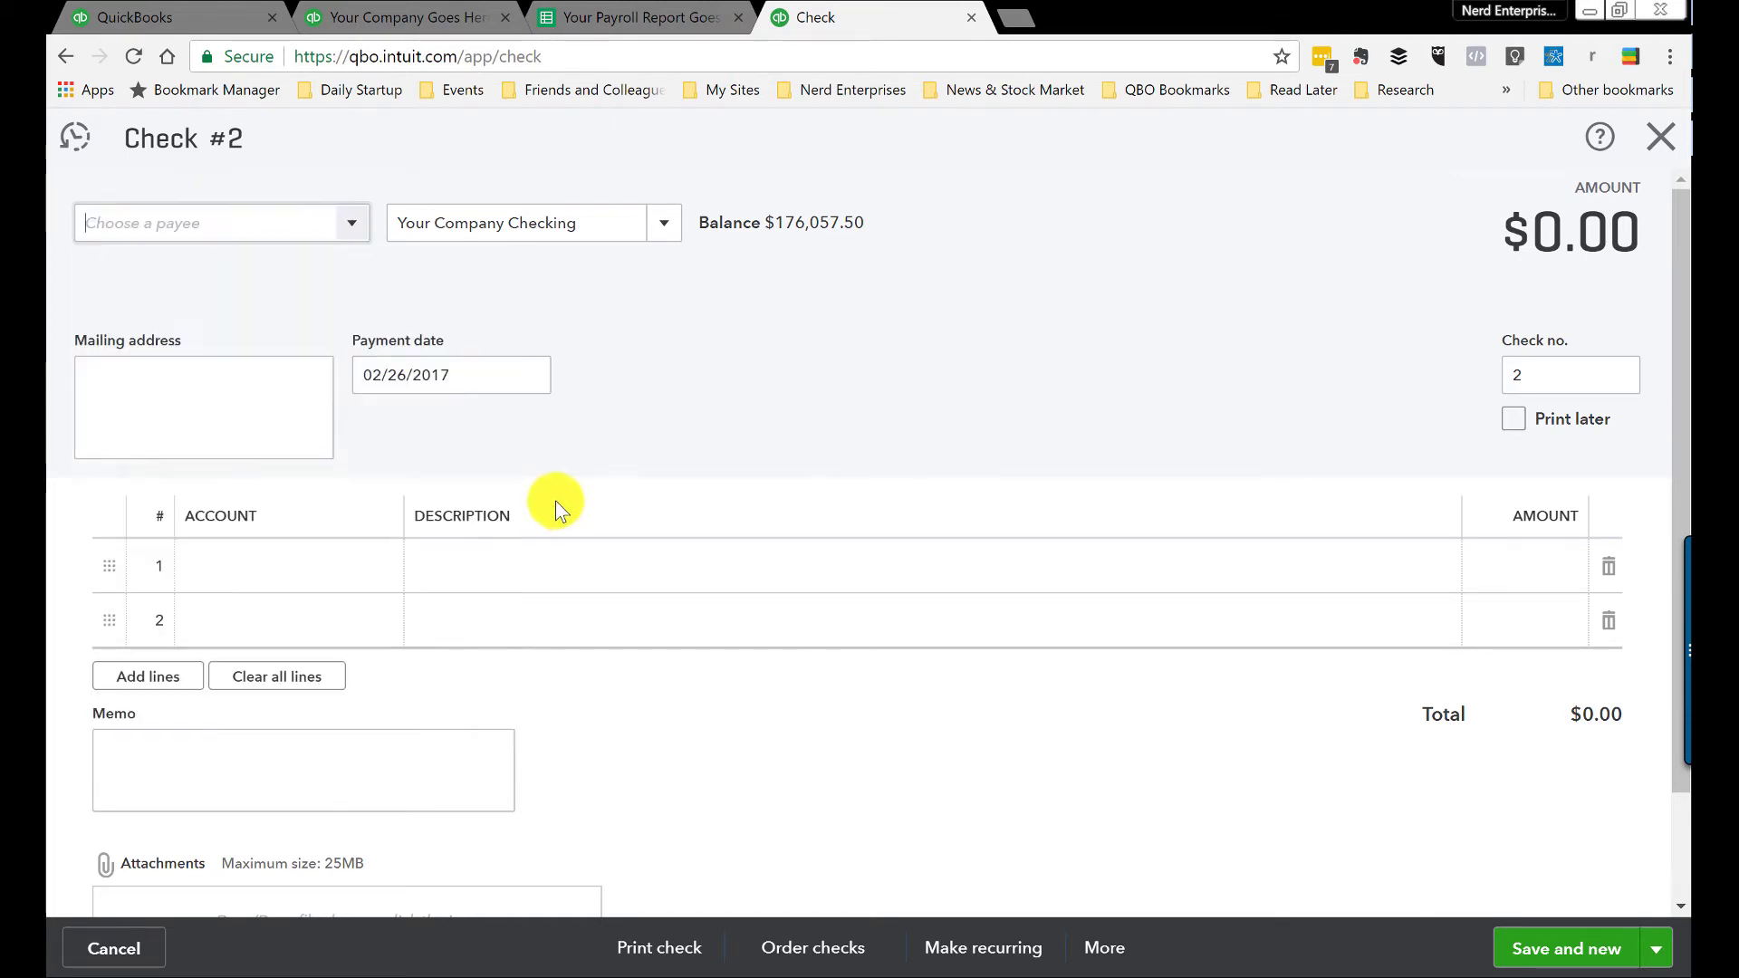
pyautogui.press('Tab')
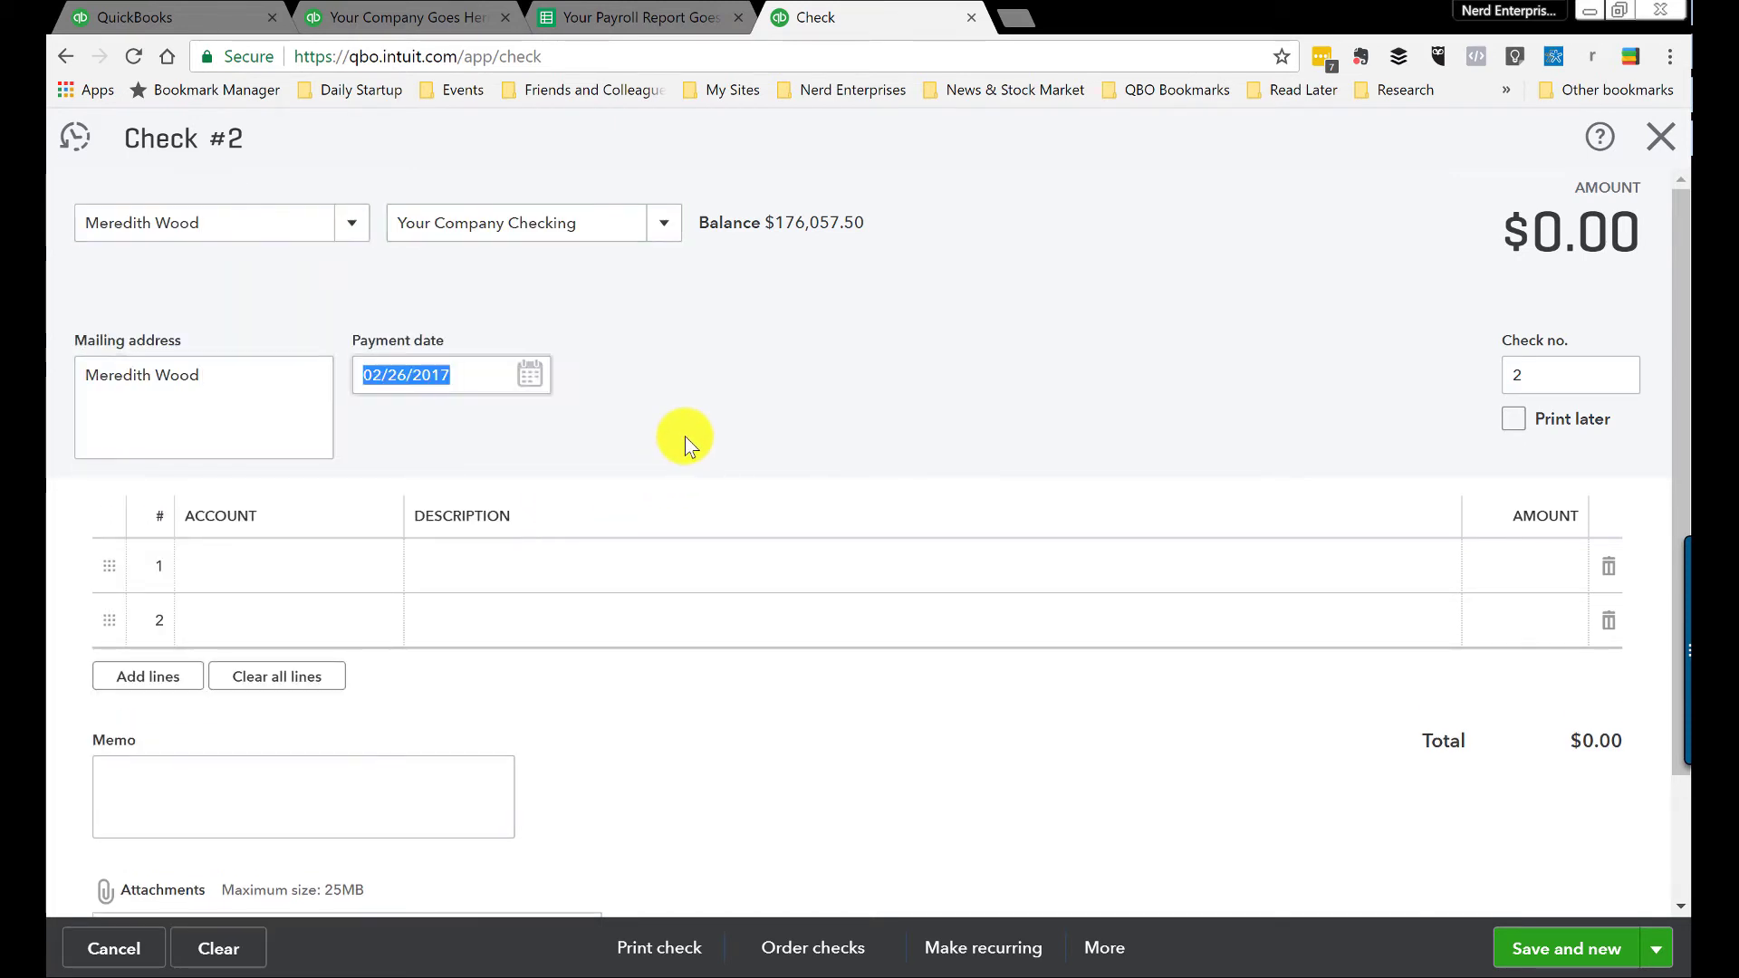
pyautogui.press('Tab')
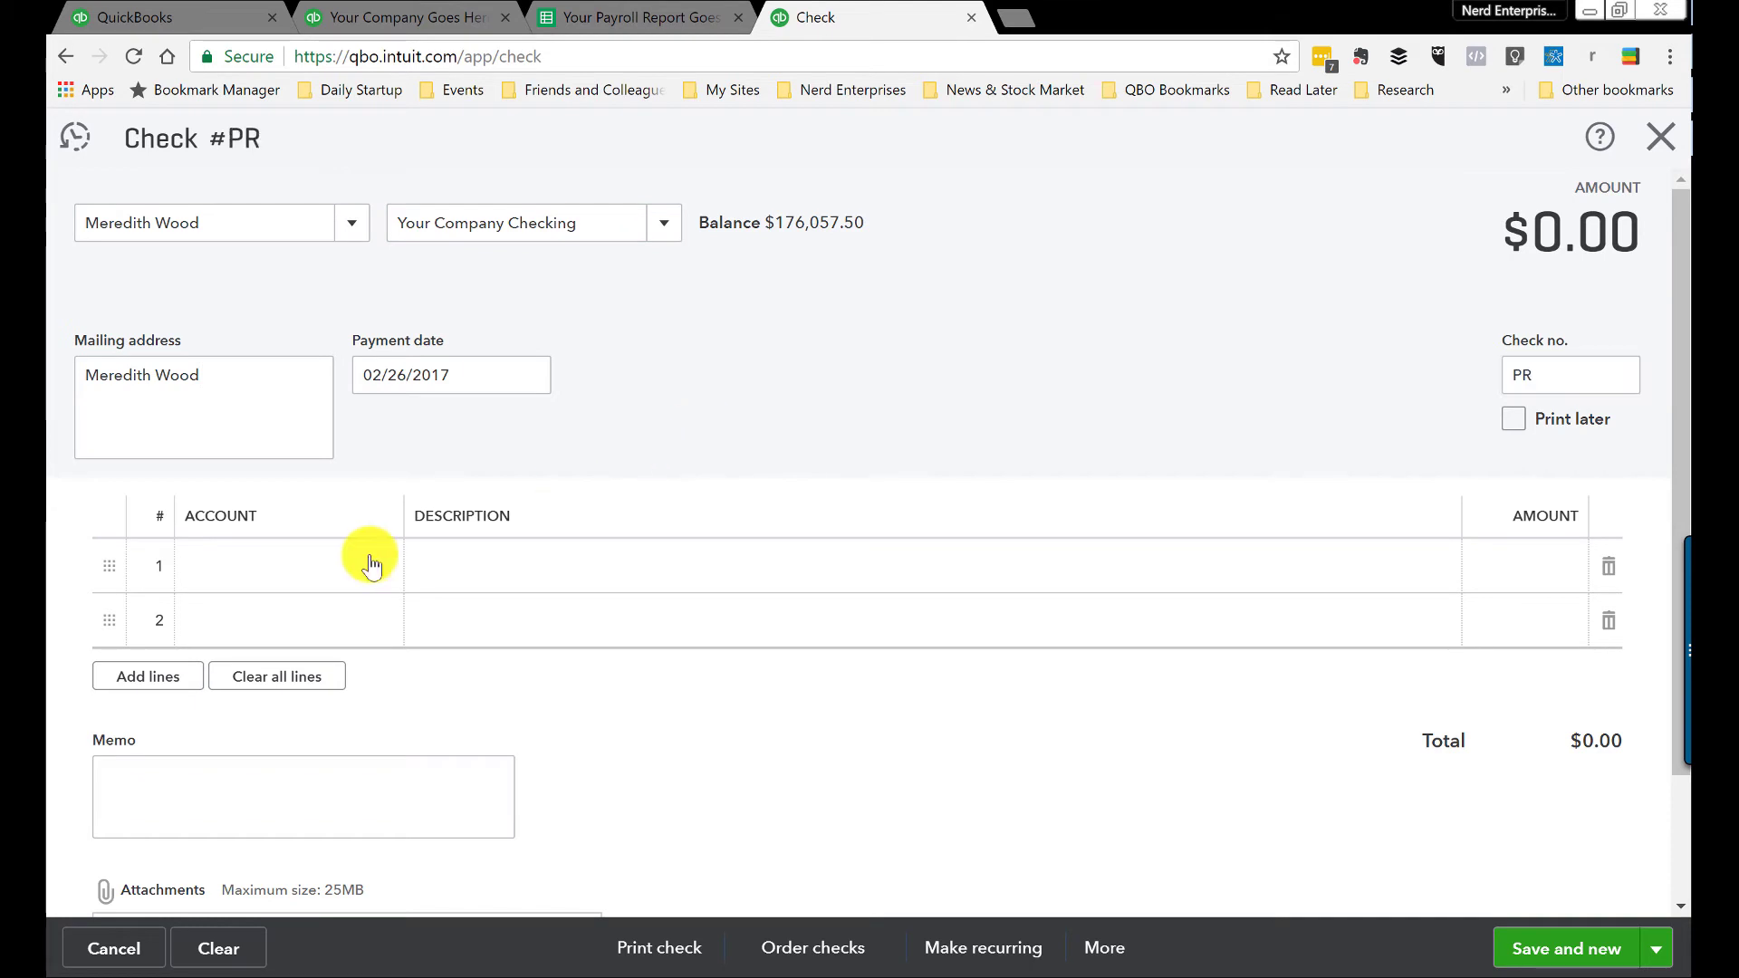
# Step: Enter 15,000.00 on the Salaries line, confirmed against the payroll report's gross pay
pyautogui.click(332, 563)
pyautogui.write('s:Salariesr')
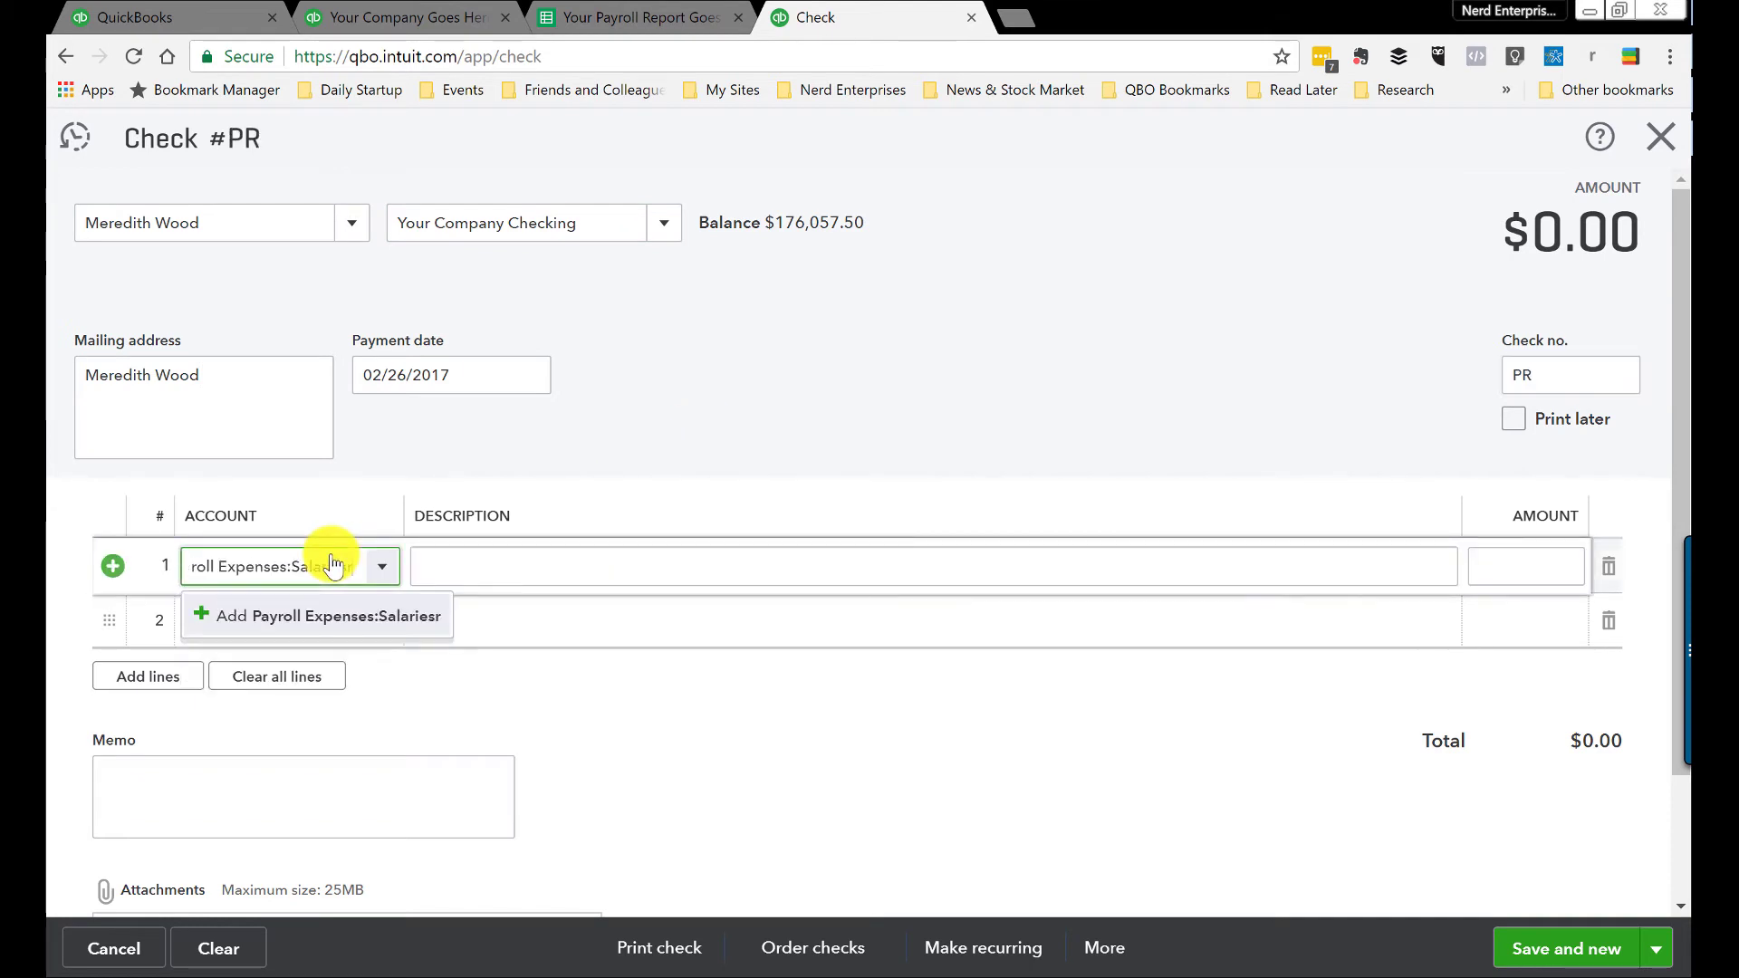
pyautogui.click(358, 616)
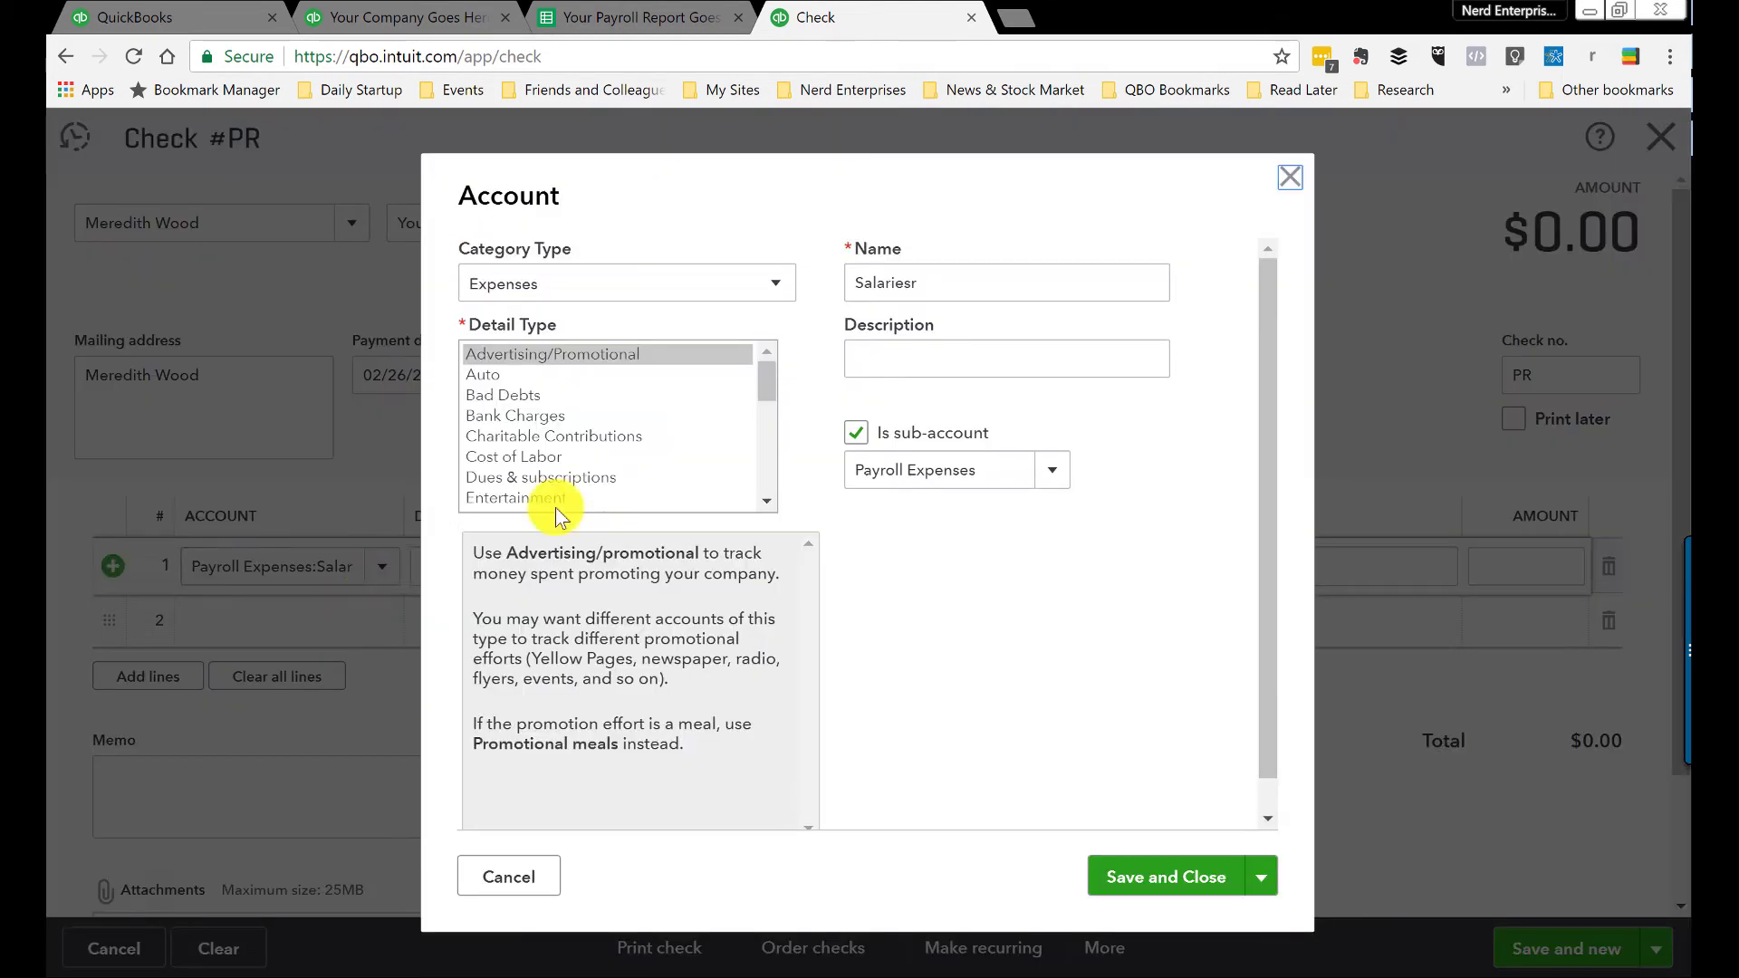
pyautogui.press('Escape')
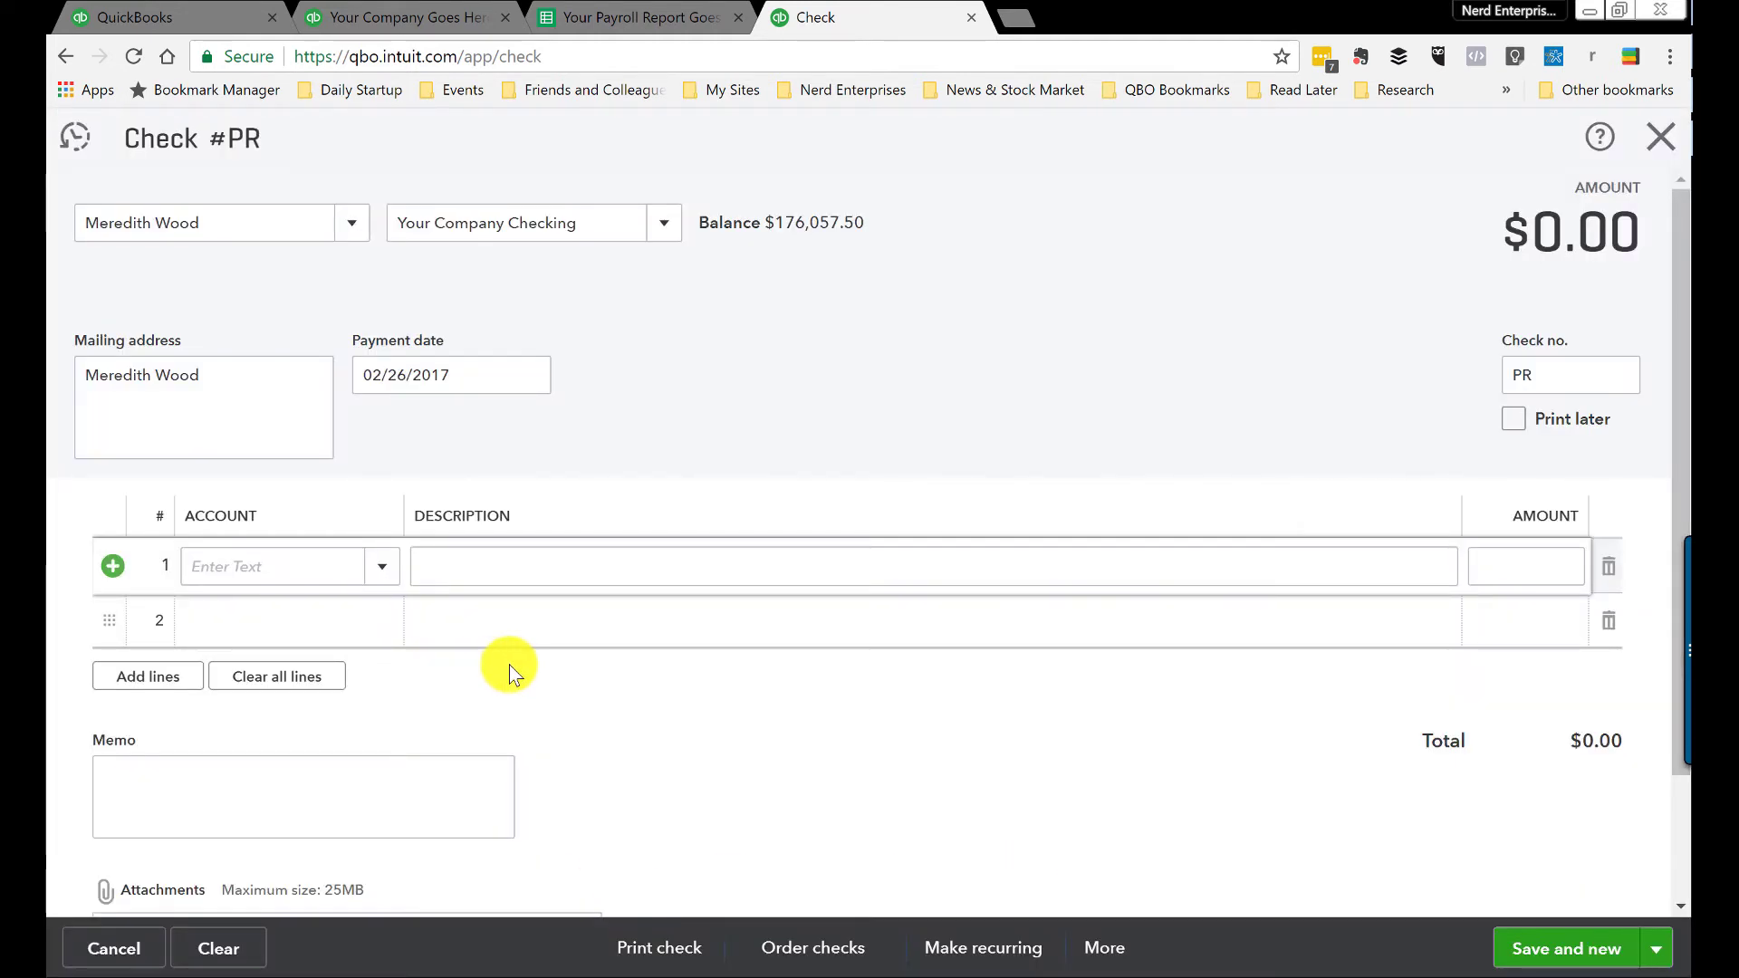
pyautogui.write('Salar')
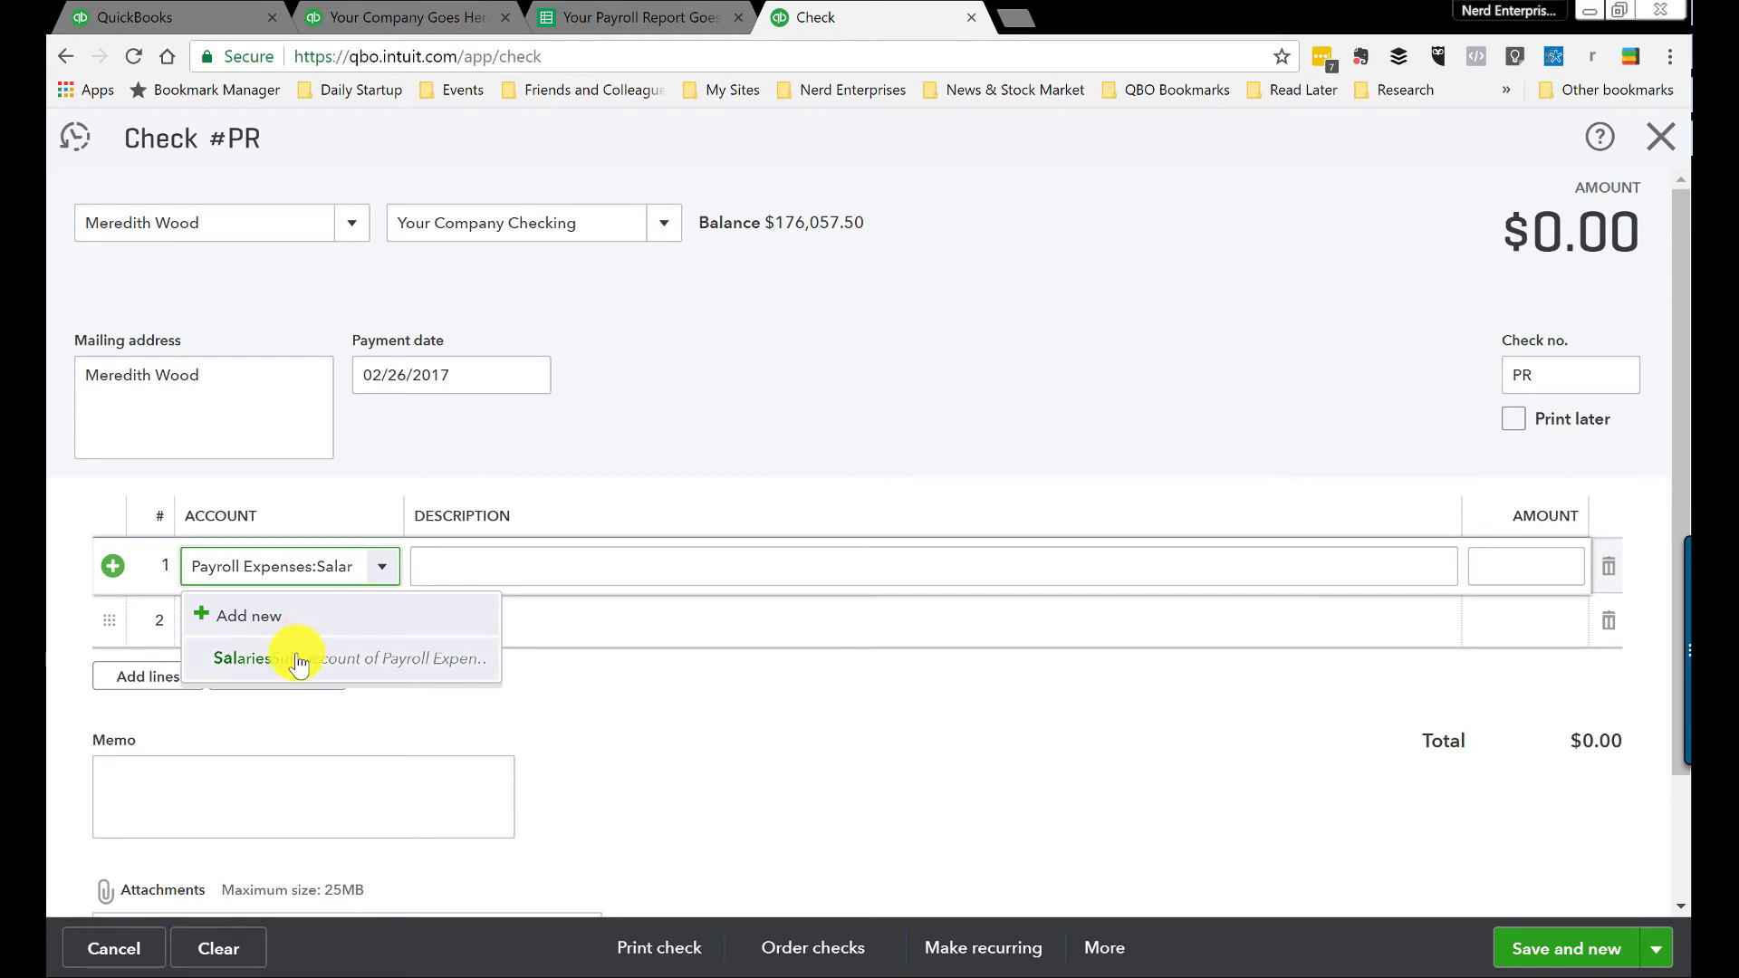
pyautogui.click(299, 659)
pyautogui.click(1517, 563)
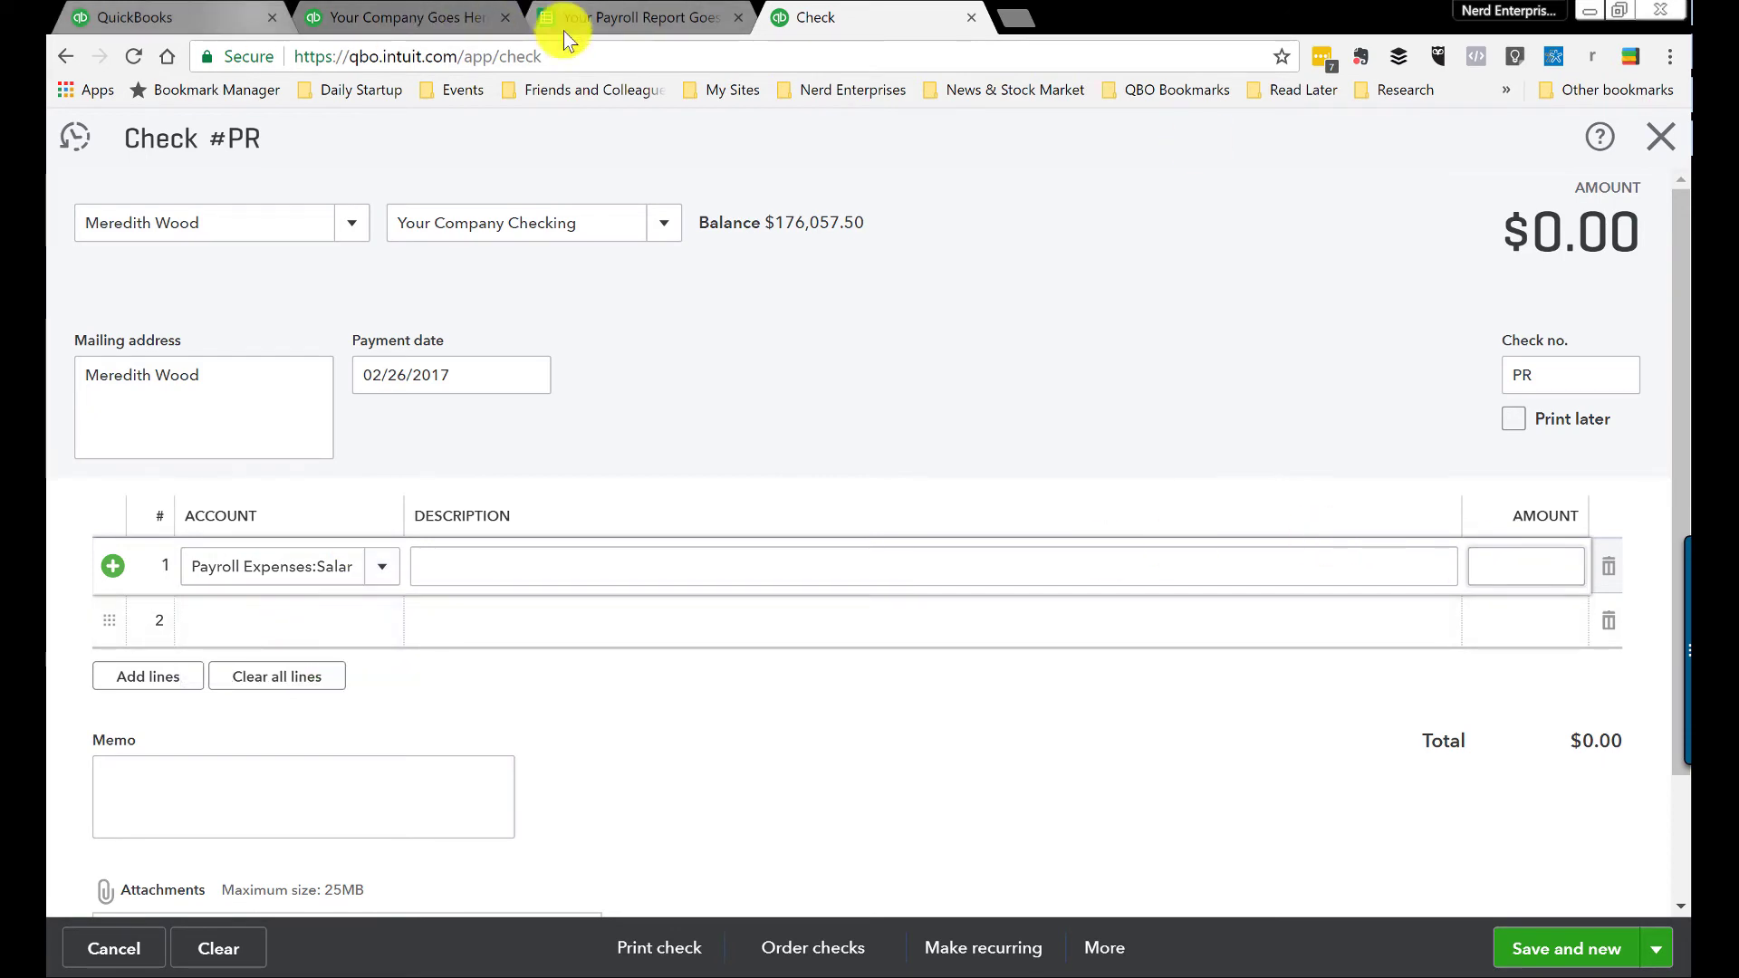
pyautogui.click(580, 21)
pyautogui.click(530, 473)
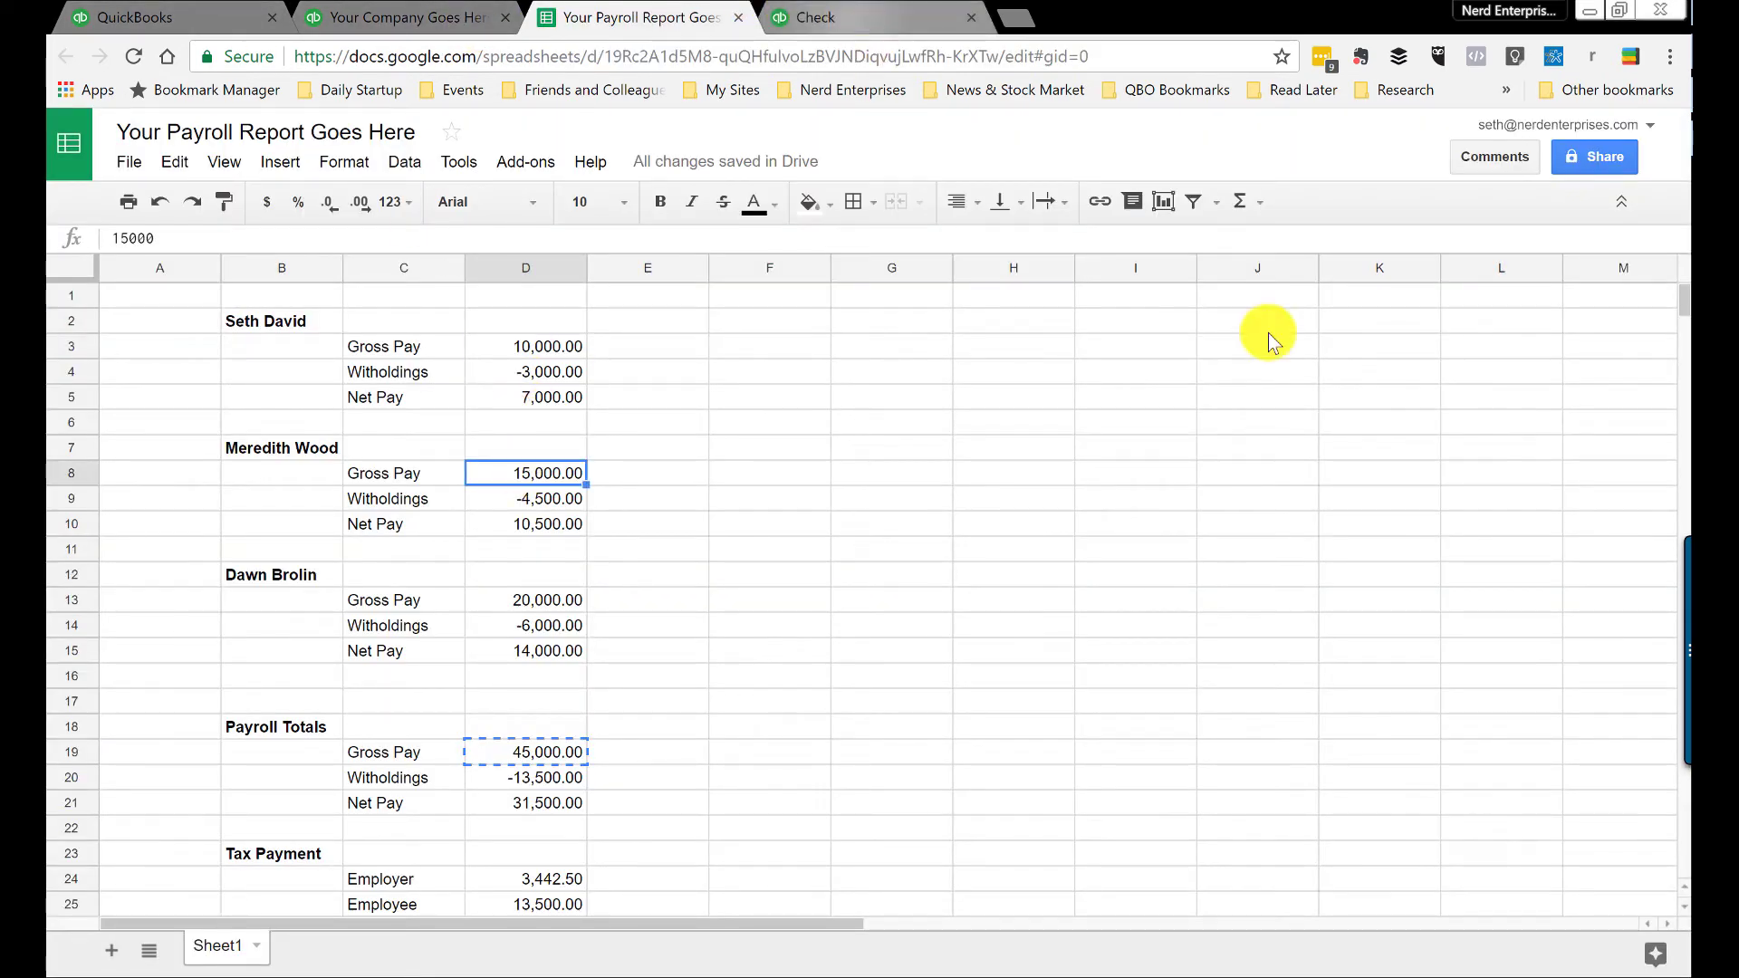
pyautogui.hotkey('ctrl', 'Tab')
pyautogui.click(1506, 568)
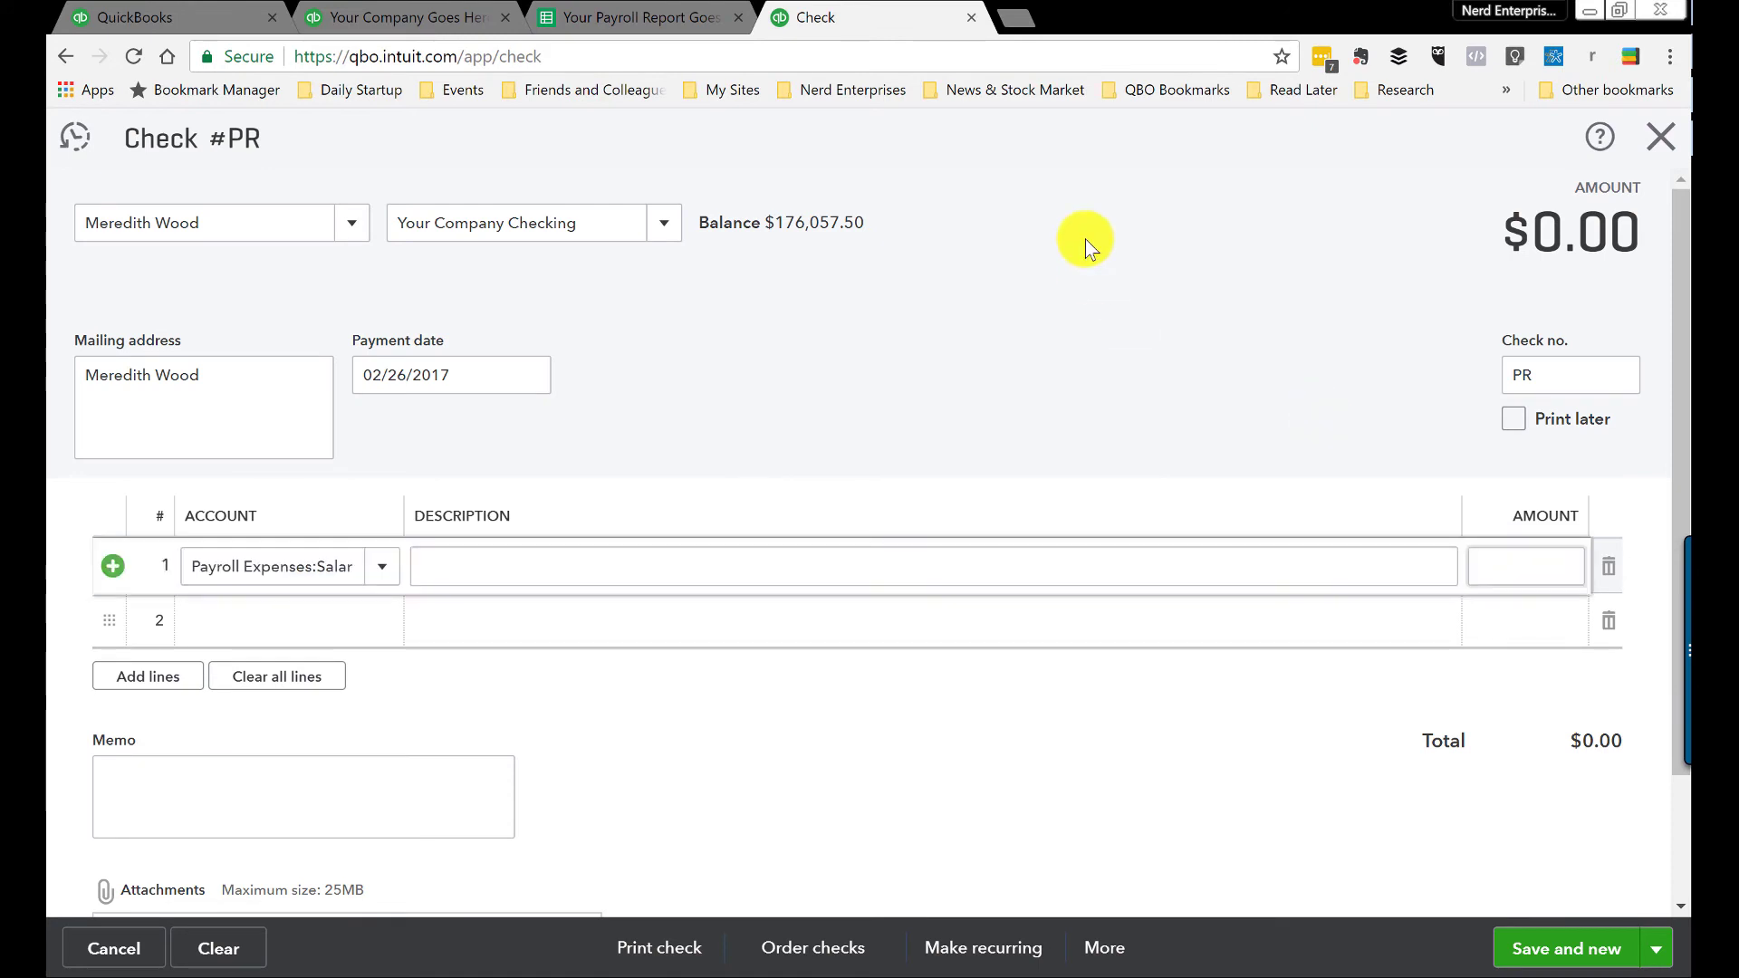
pyautogui.write('15,000')
pyautogui.press('Tab')
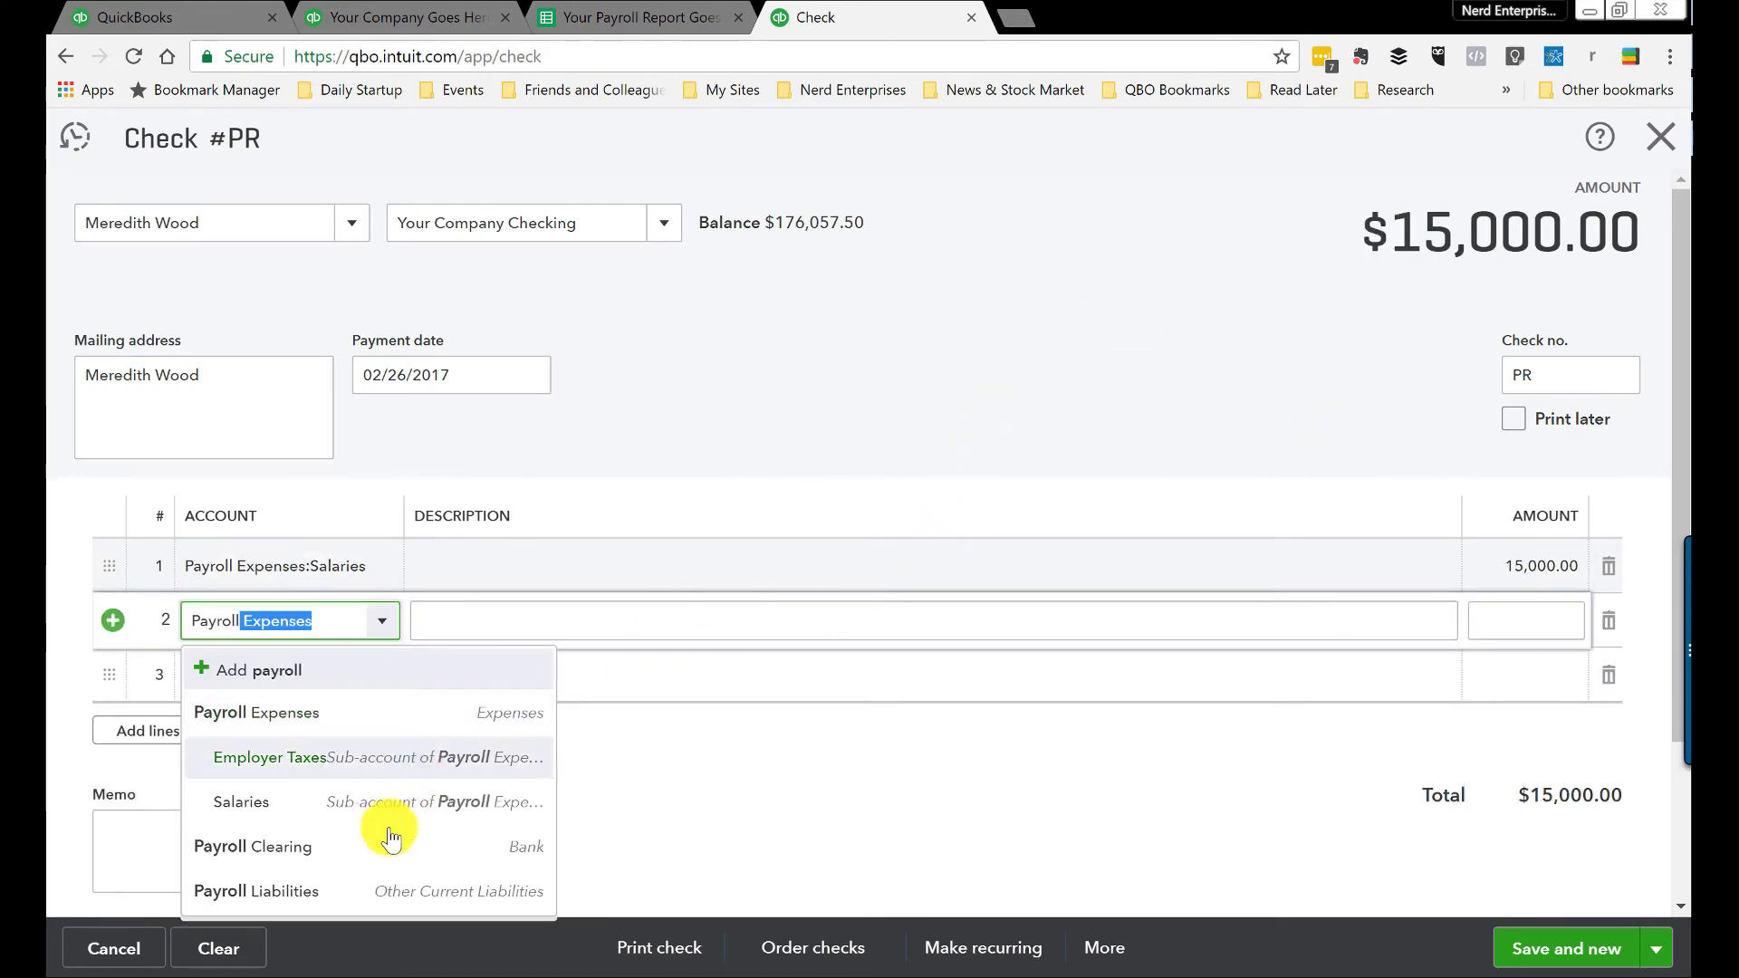
# Step: Add -4,500.00 to Payroll Liabilities and save the $10,500.00 check, starting a new one
pyautogui.click(317, 892)
pyautogui.click(1525, 616)
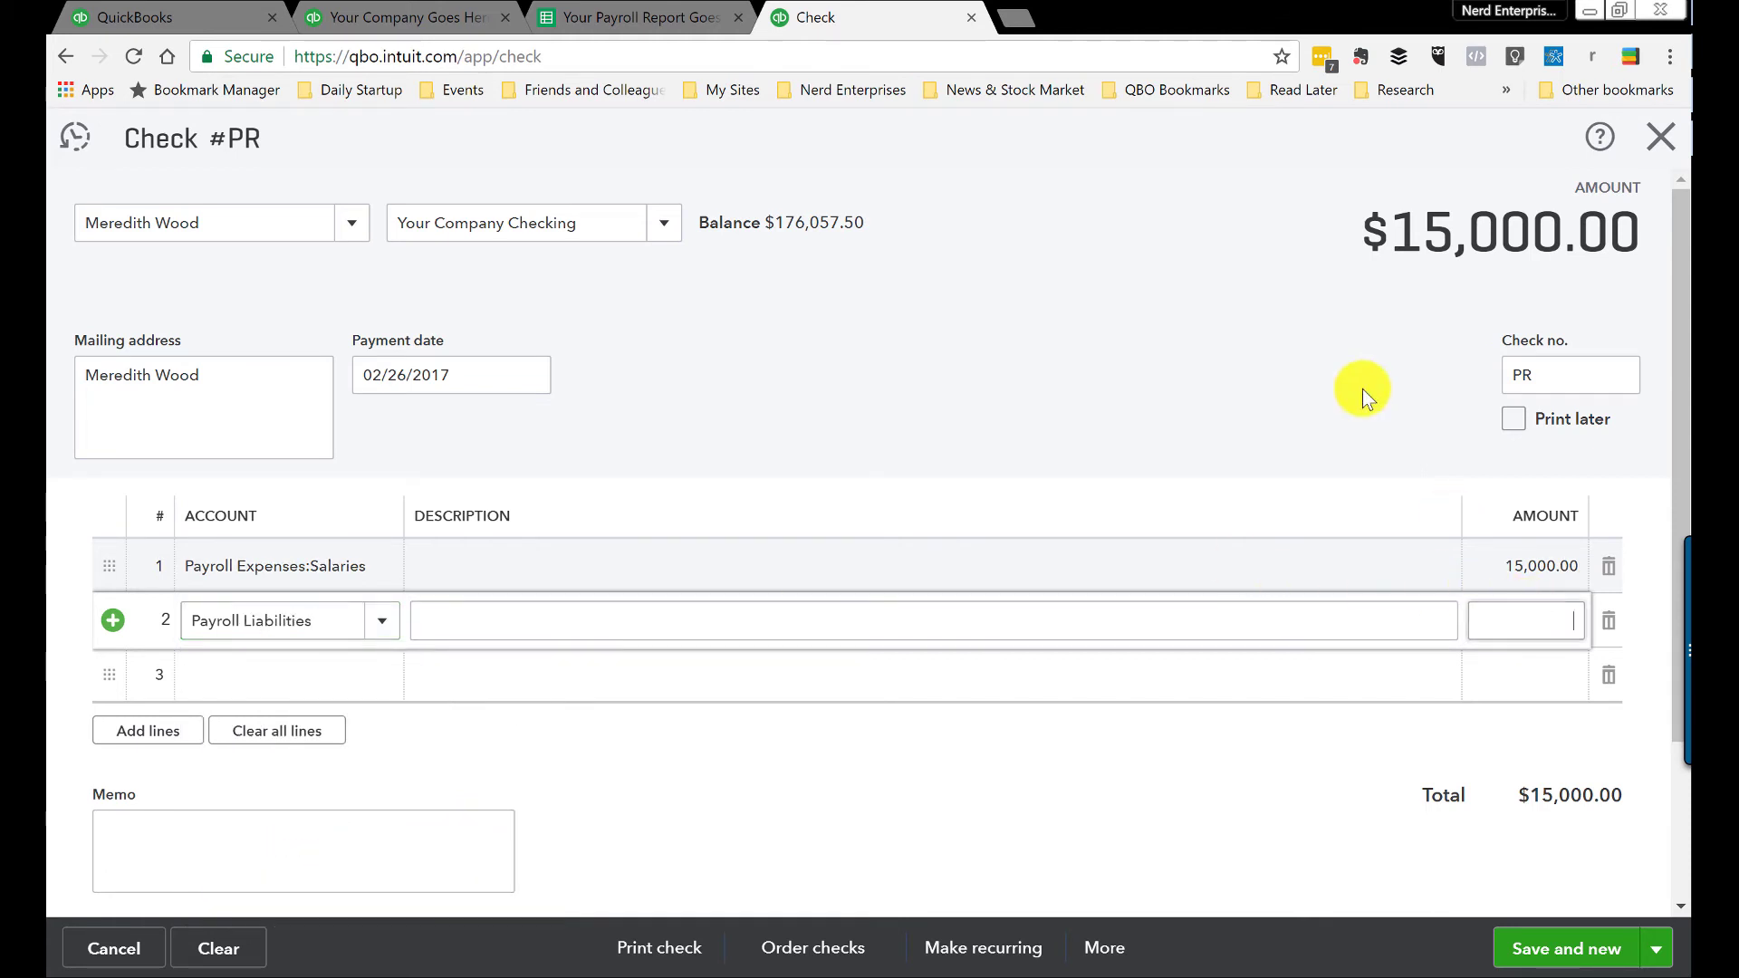
pyautogui.write('-4500')
pyautogui.press('Tab')
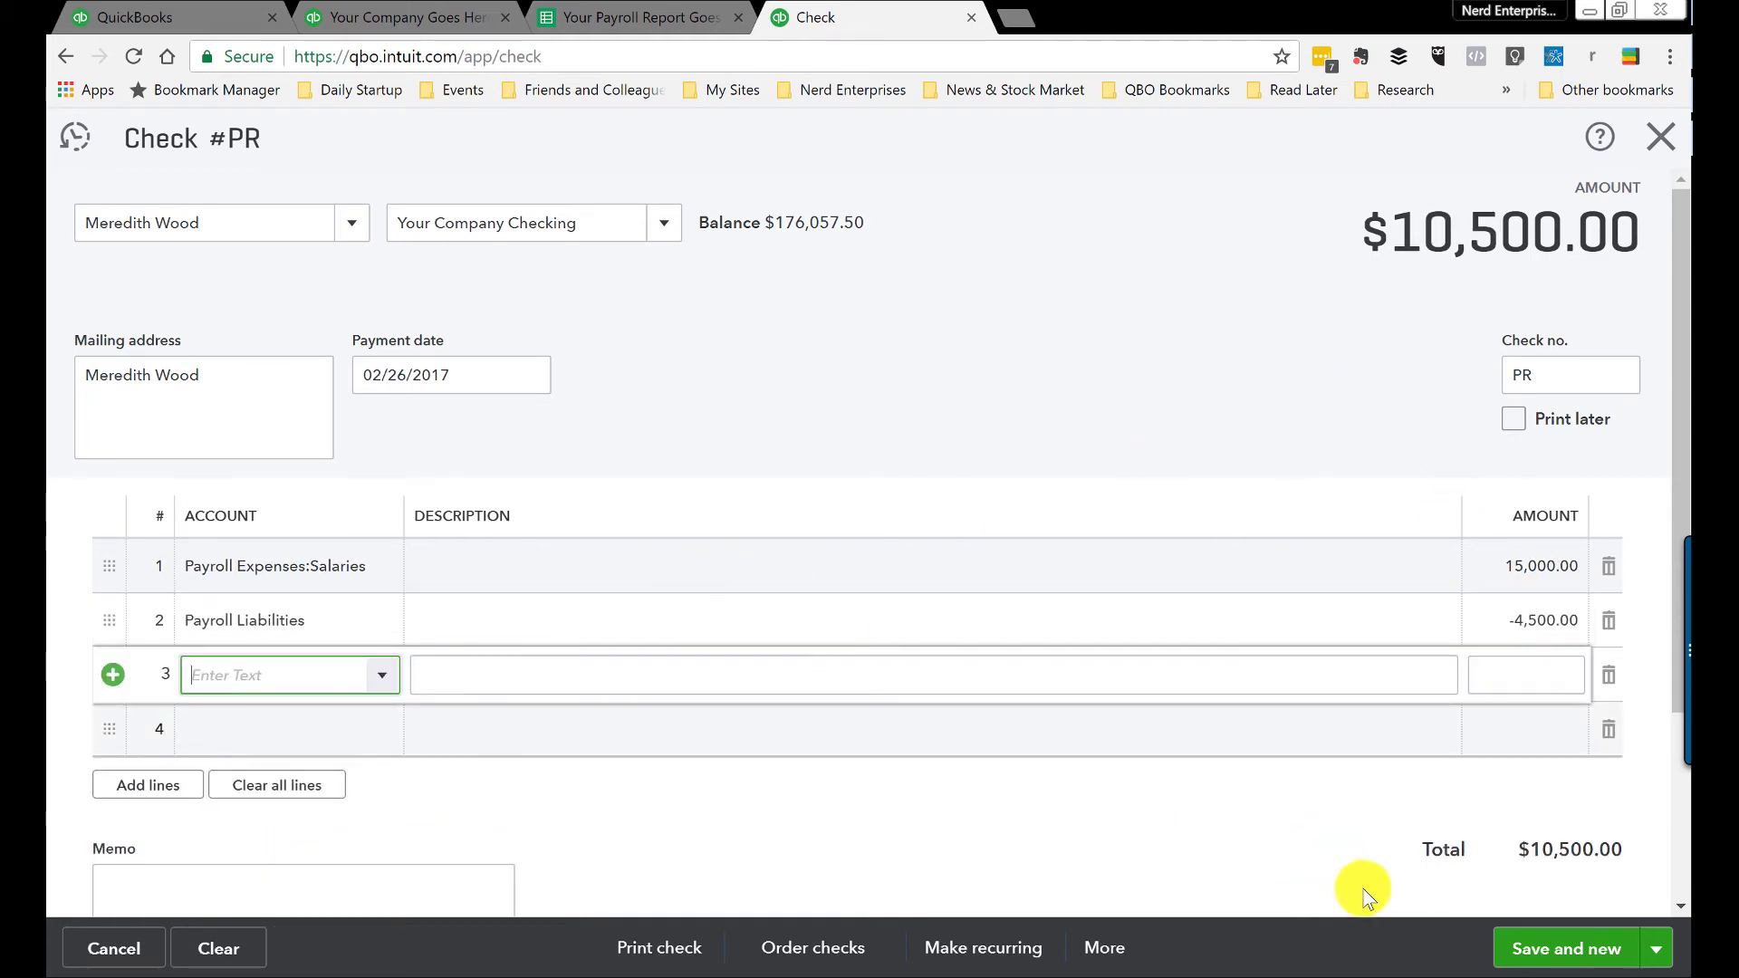
pyautogui.click(1549, 951)
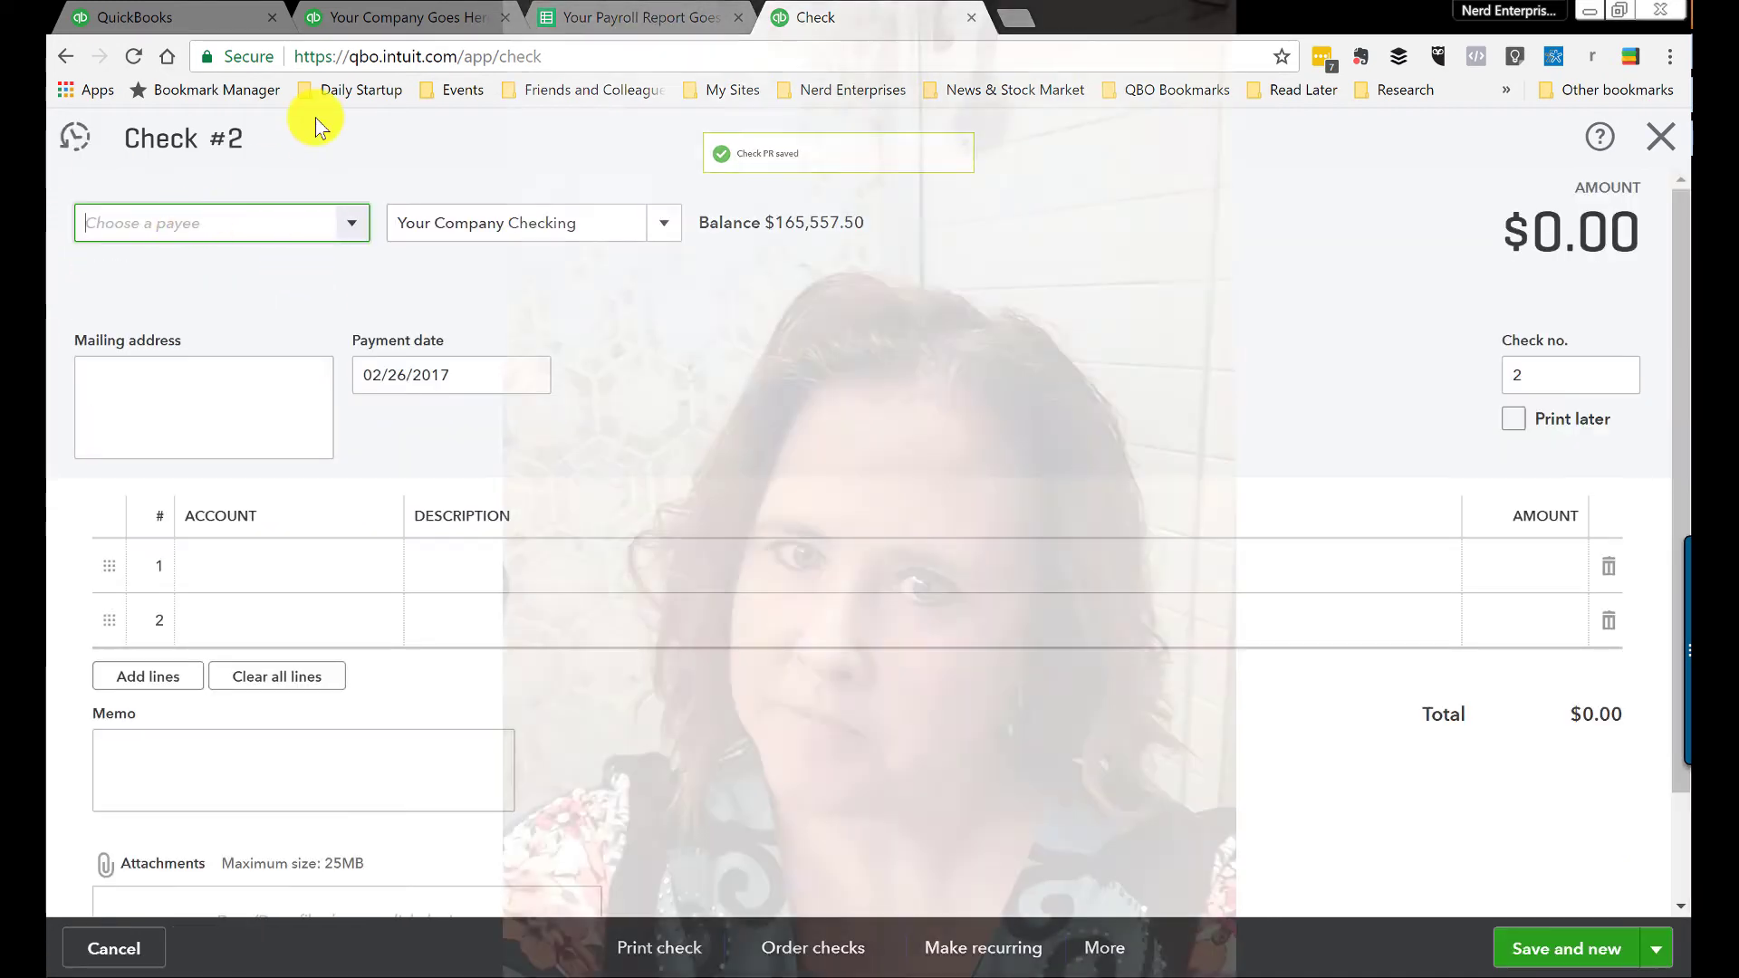
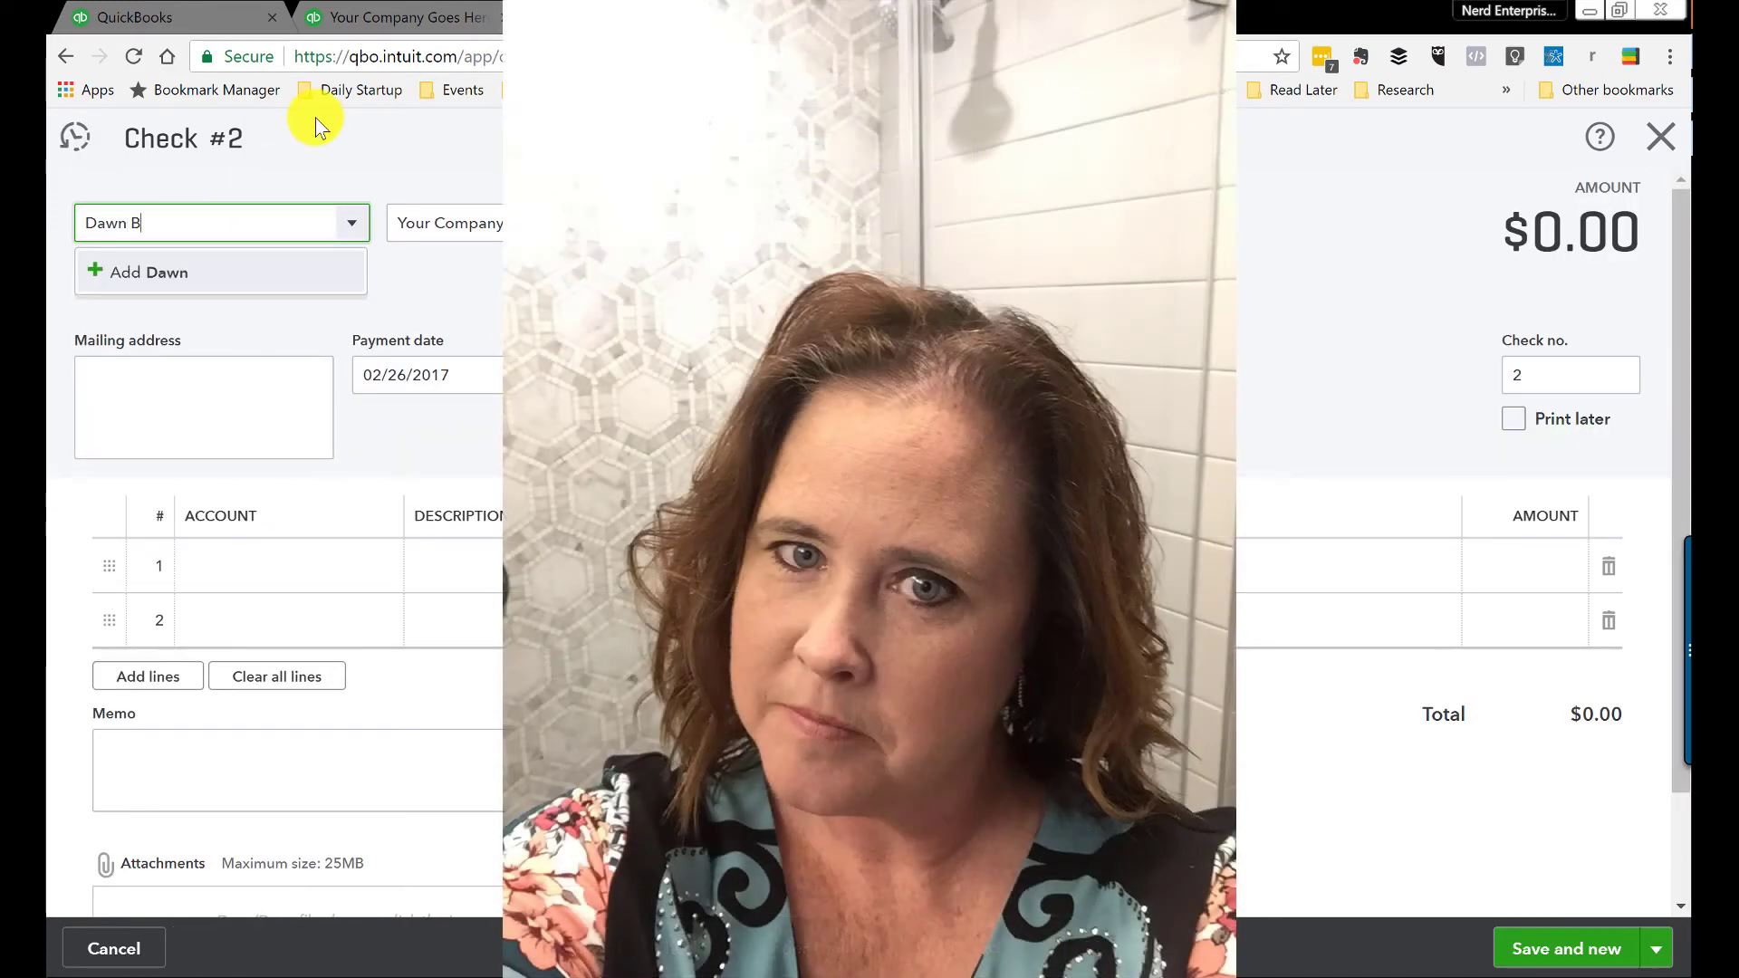
# Step: Add the third employee as a new payee and set the check number to PR
pyautogui.click(207, 264)
pyautogui.click(436, 531)
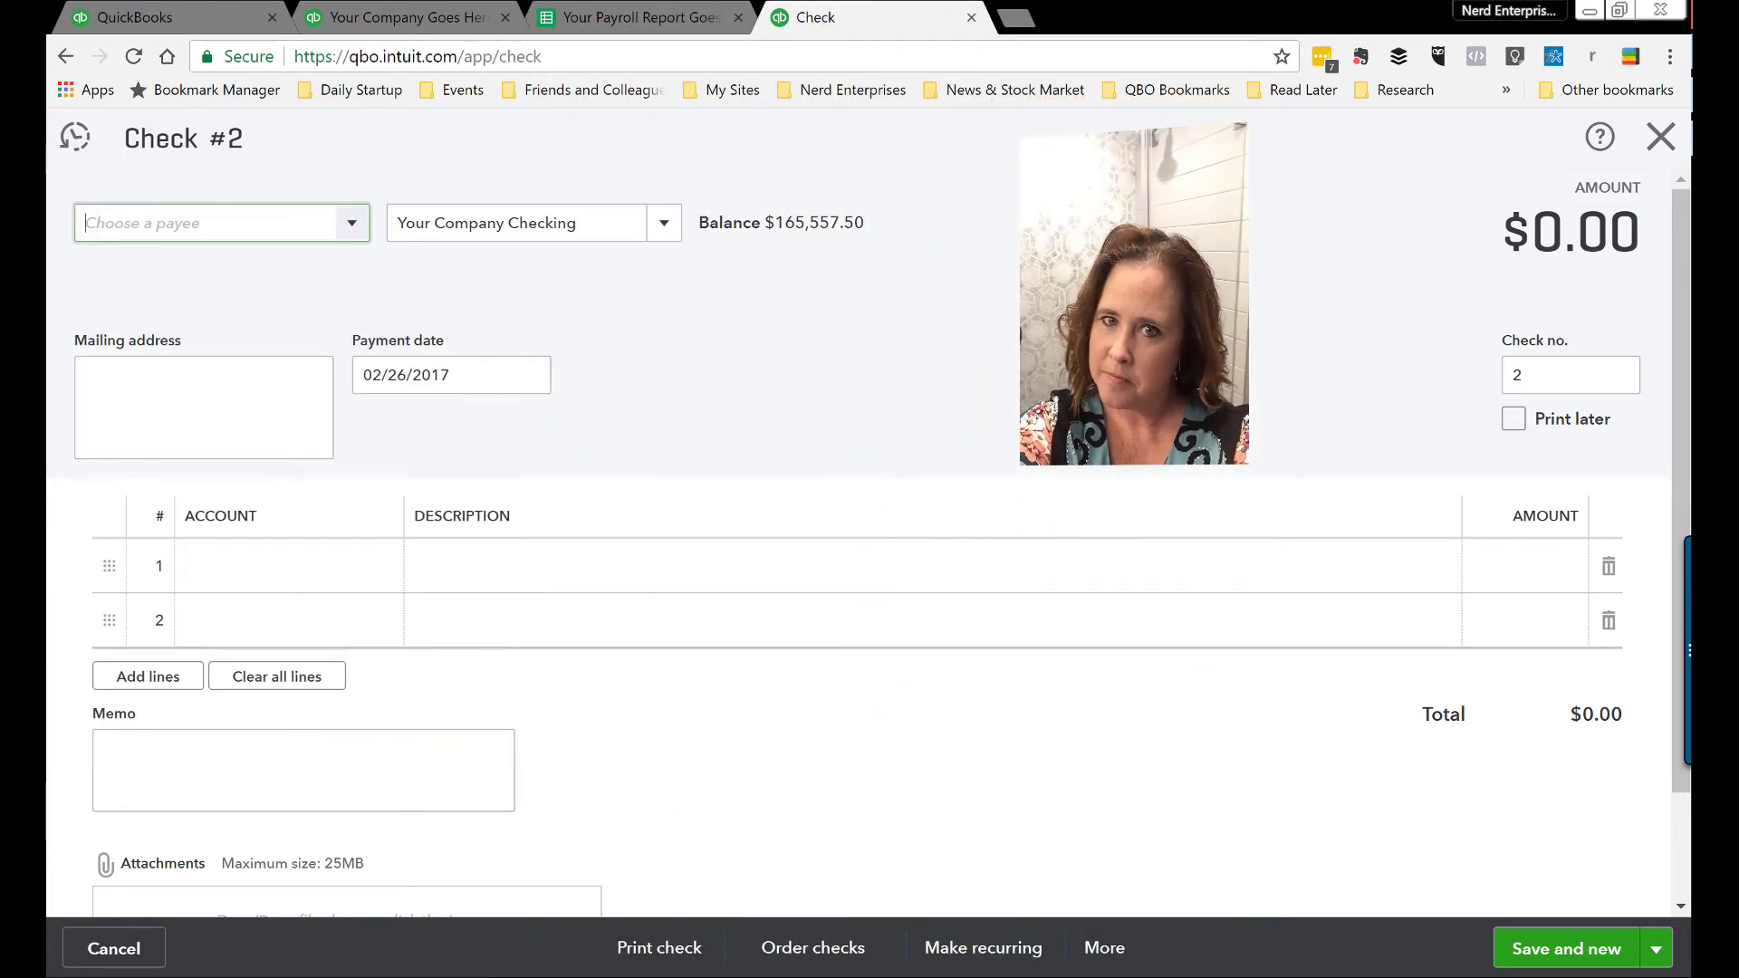
pyautogui.click(1537, 385)
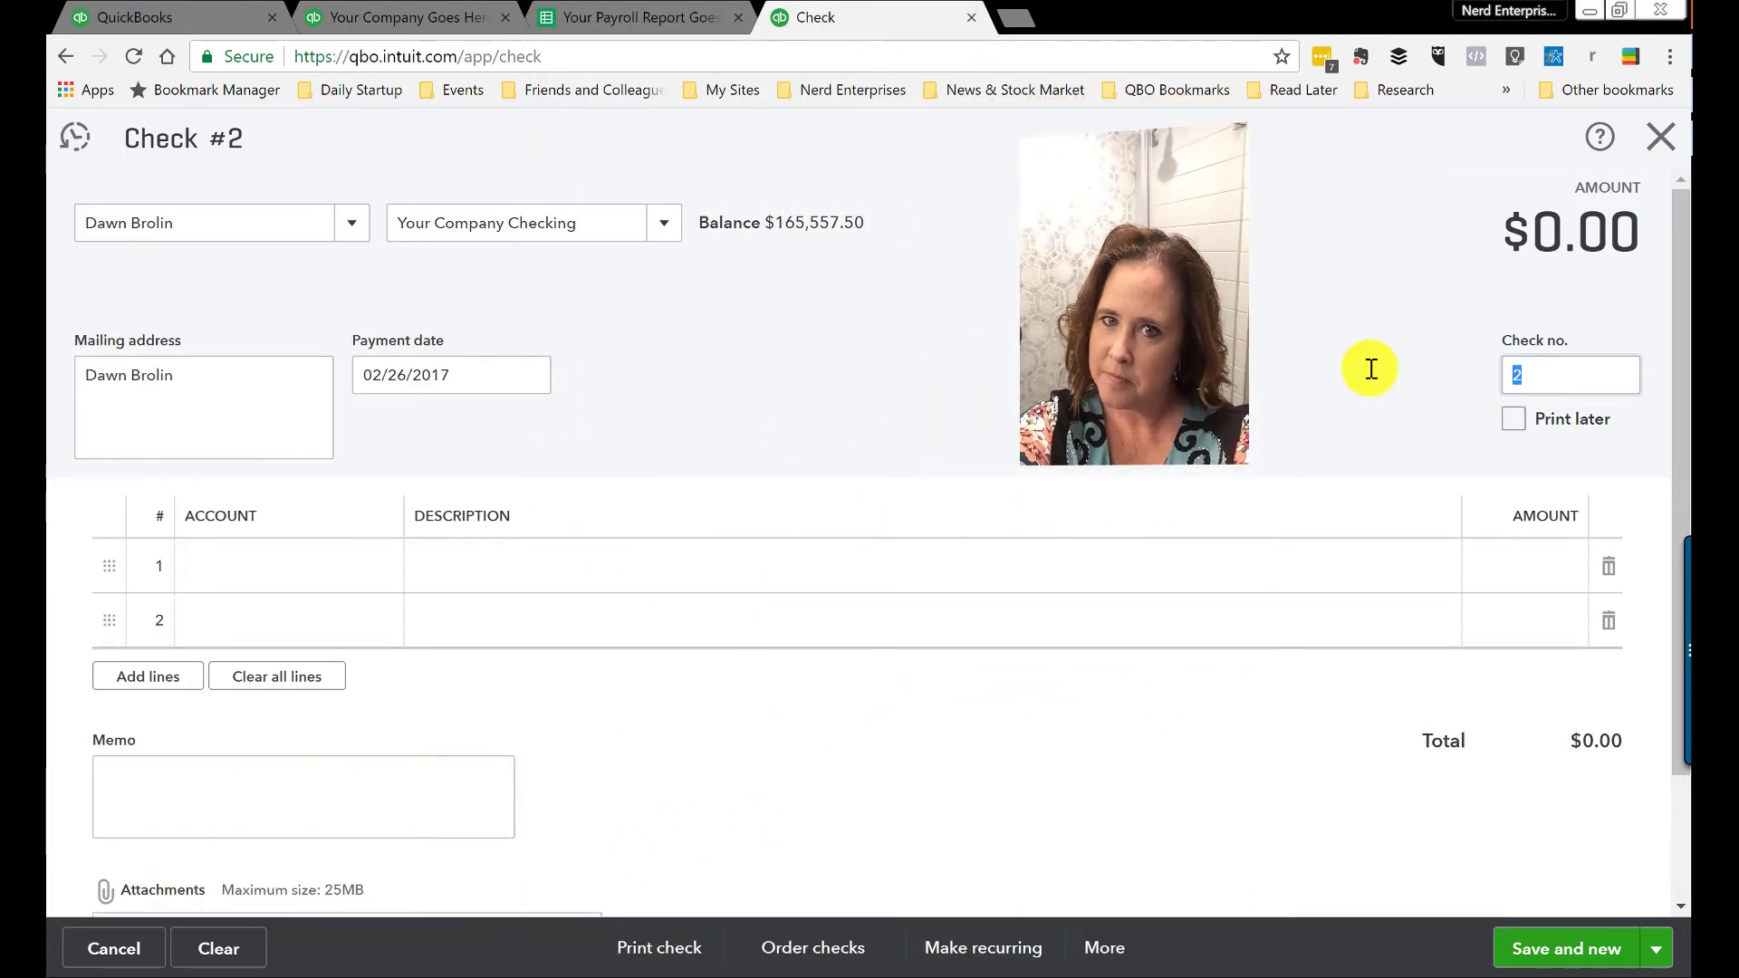
pyautogui.write('PR')
pyautogui.click(398, 557)
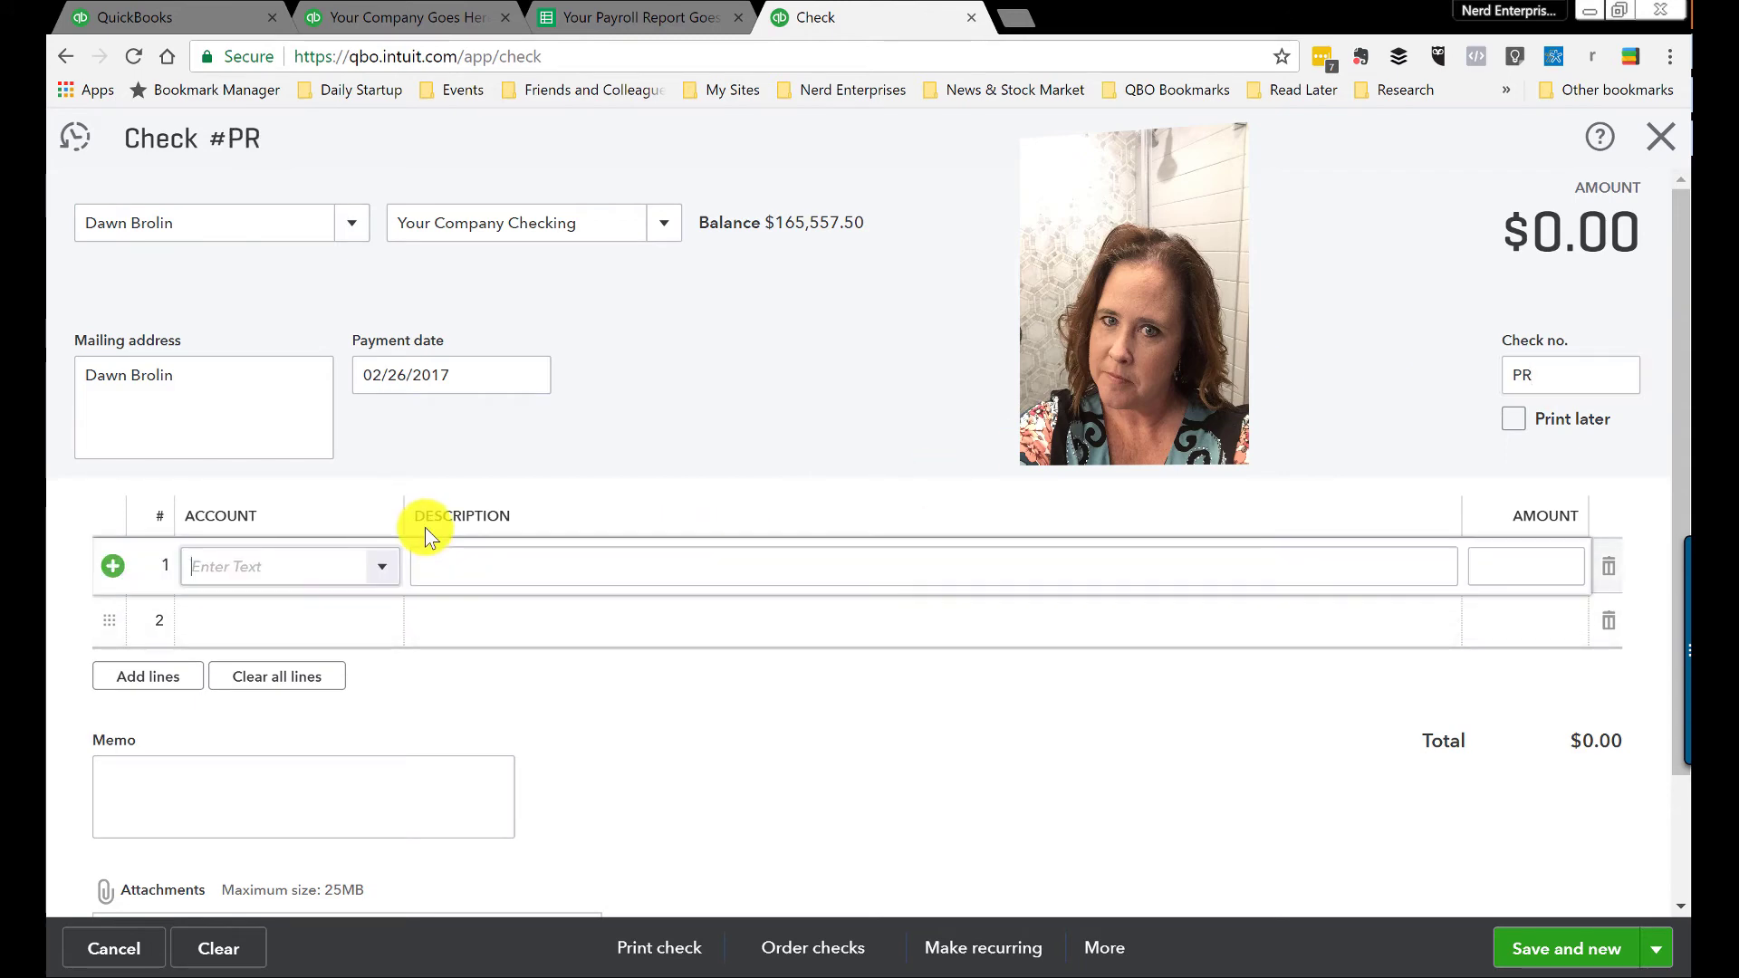
# Step: Enter 20,000.00 on the Salaries line, matching the employee's gross pay in the report
pyautogui.write('sala')
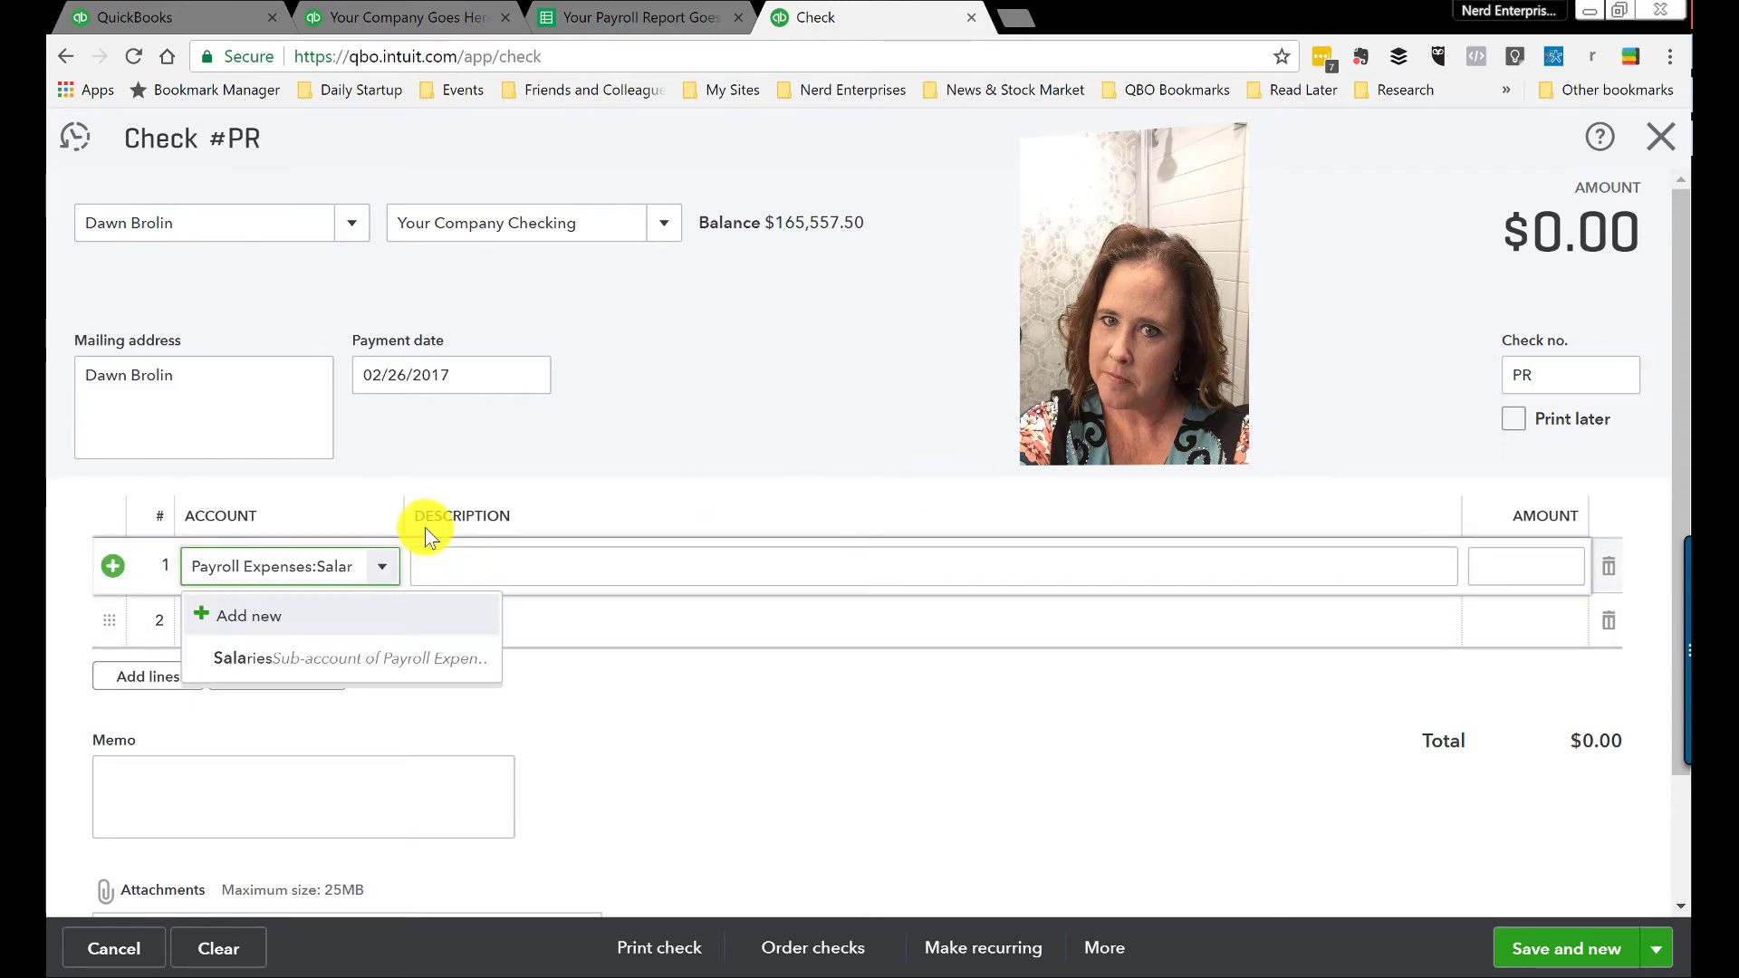
pyautogui.click(444, 659)
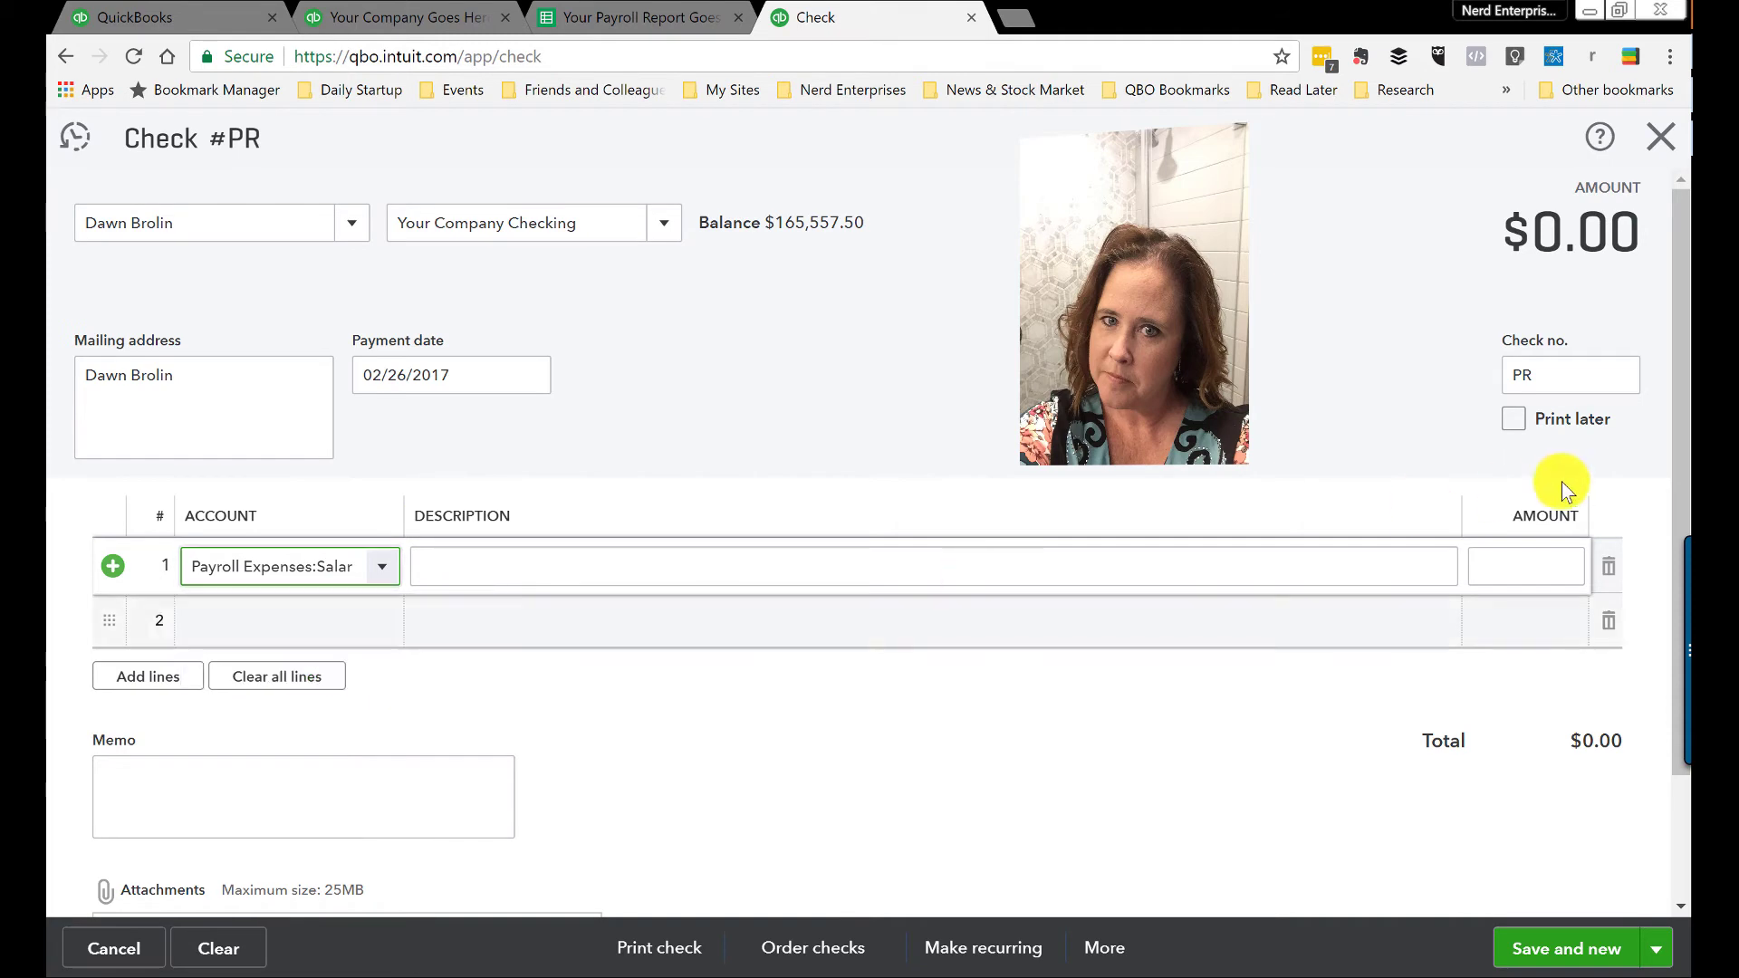
pyautogui.click(1521, 580)
pyautogui.write('20000')
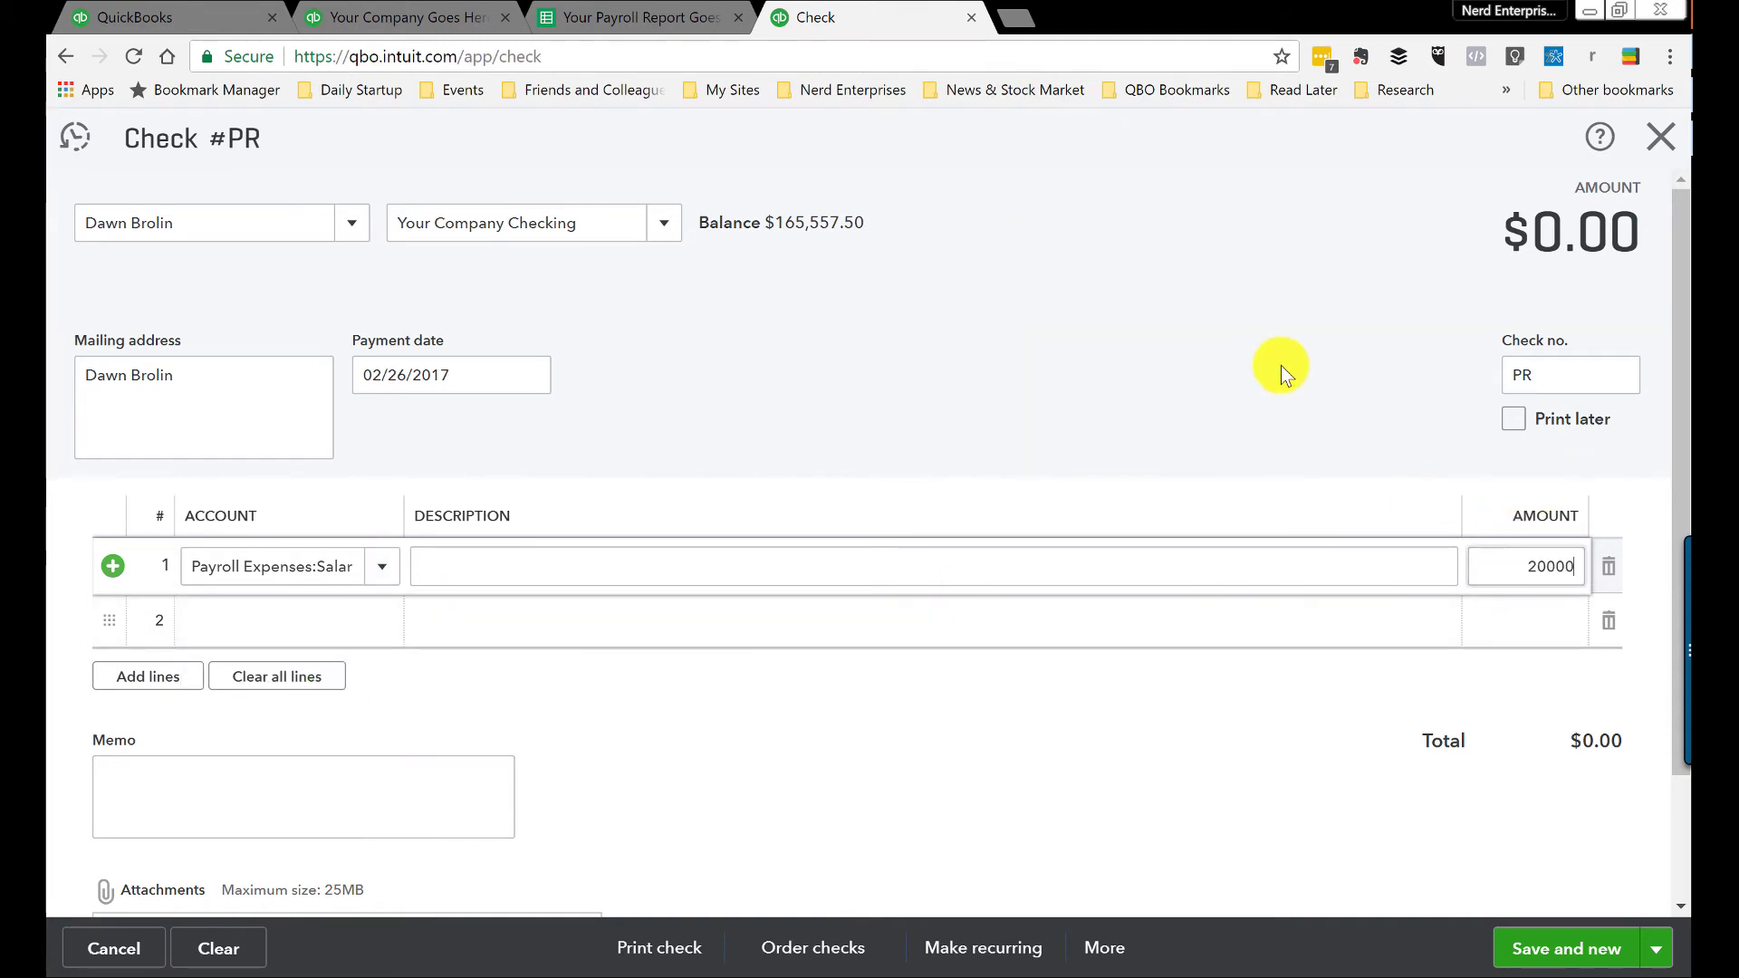
pyautogui.press('Tab')
pyautogui.click(634, 18)
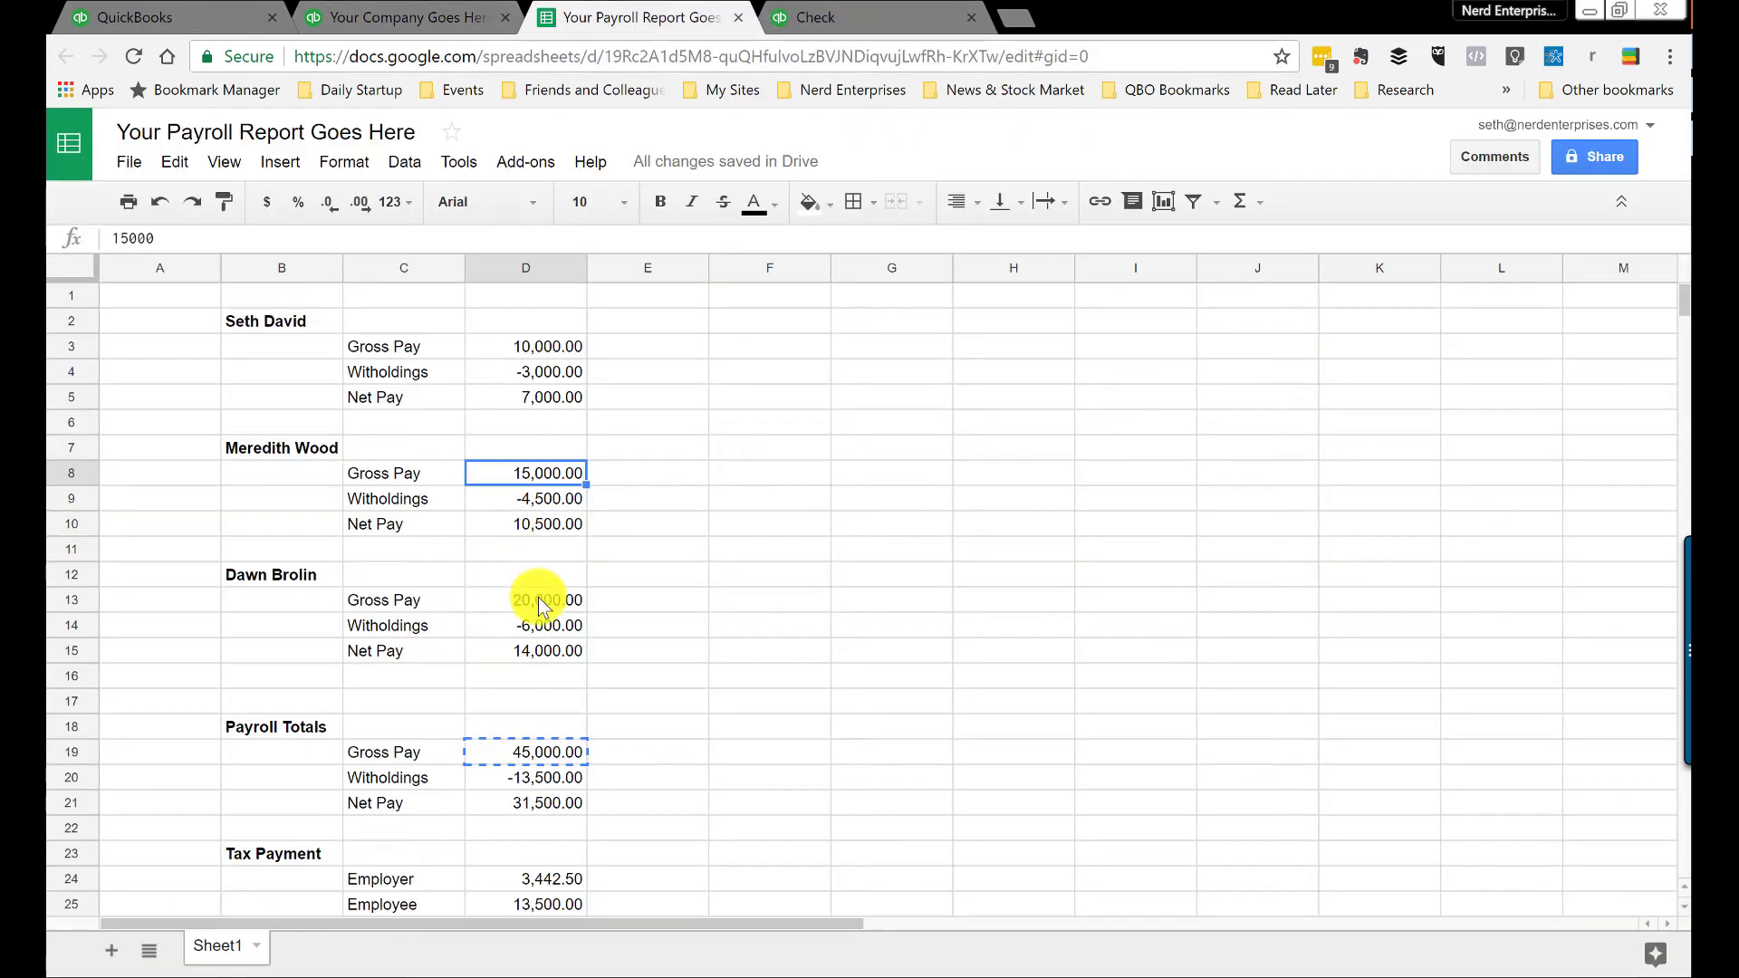
pyautogui.click(521, 599)
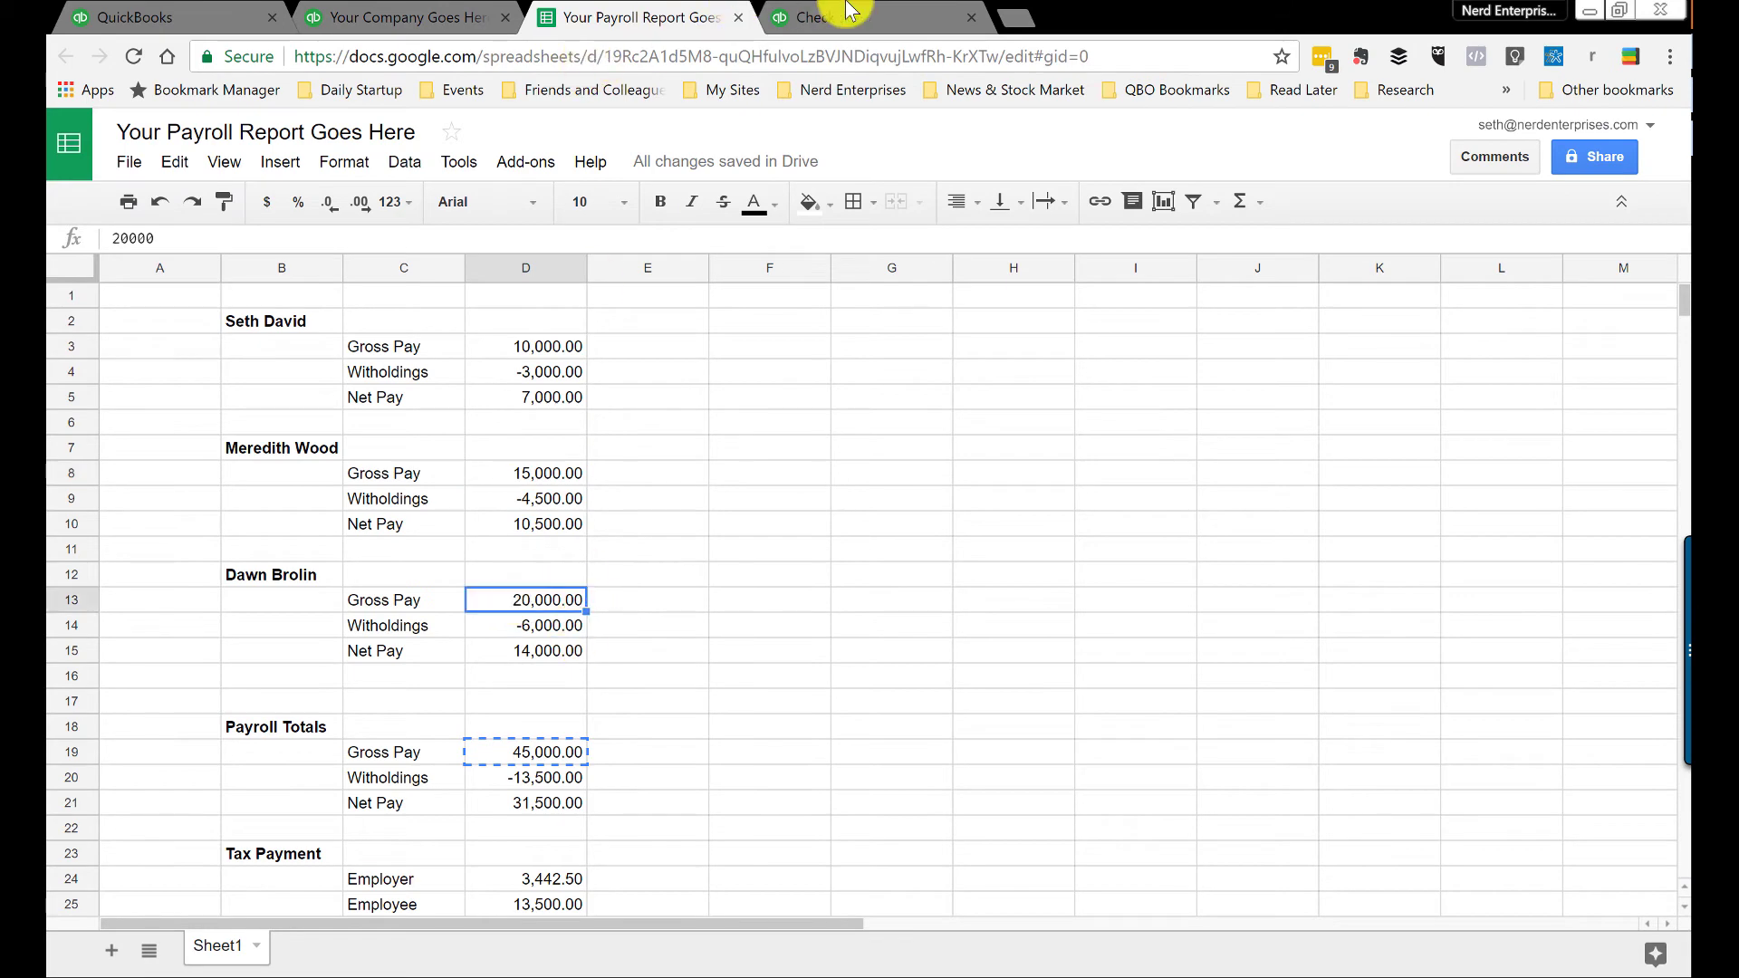
pyautogui.click(824, 17)
# Step: Add a -6,000.00 Payroll Liabilities line to the check
pyautogui.click(292, 609)
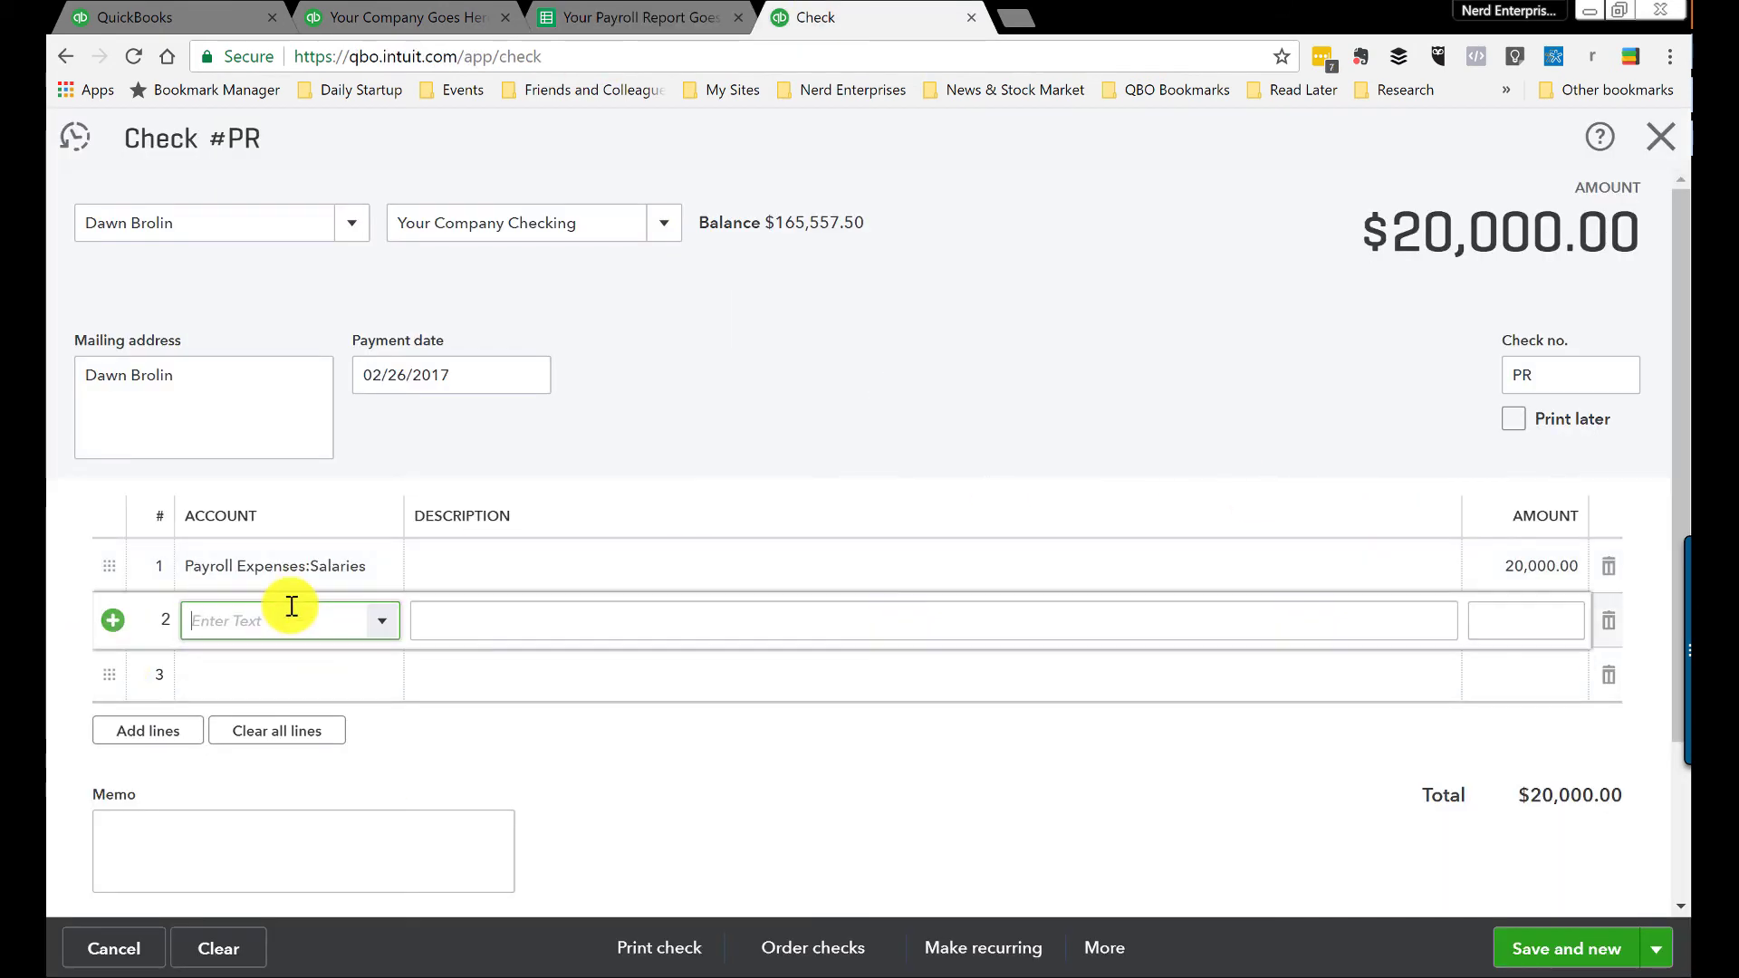
pyautogui.write('Payroll Expenses')
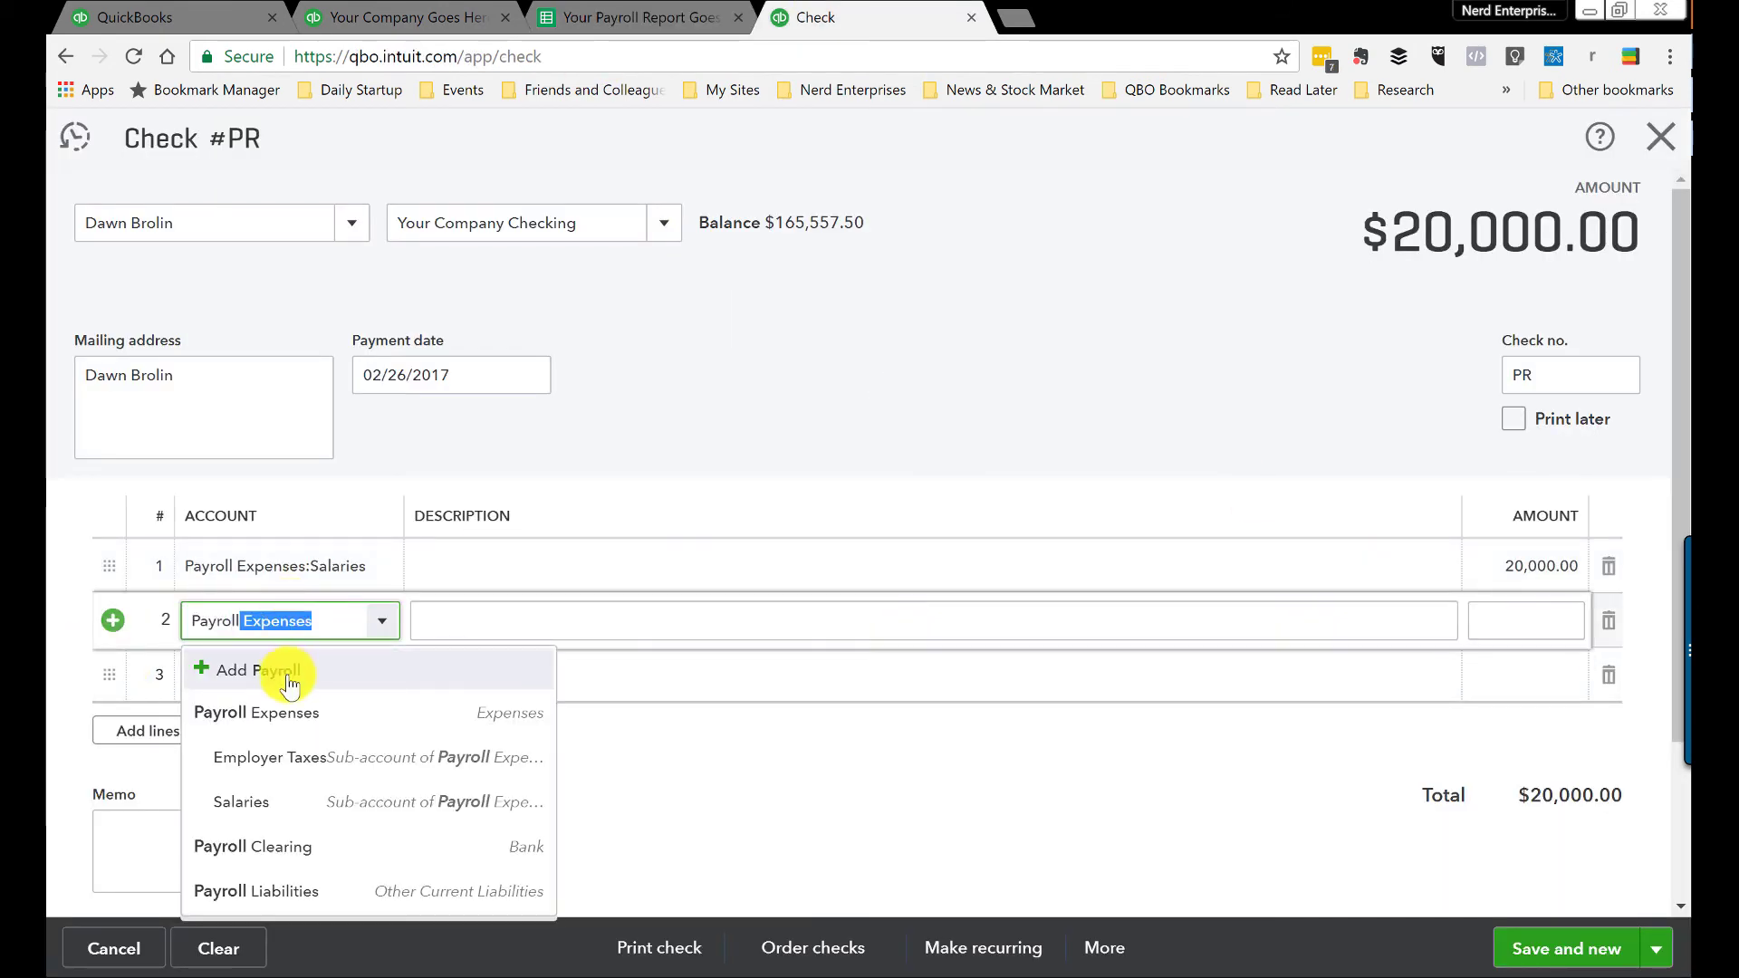
pyautogui.click(263, 897)
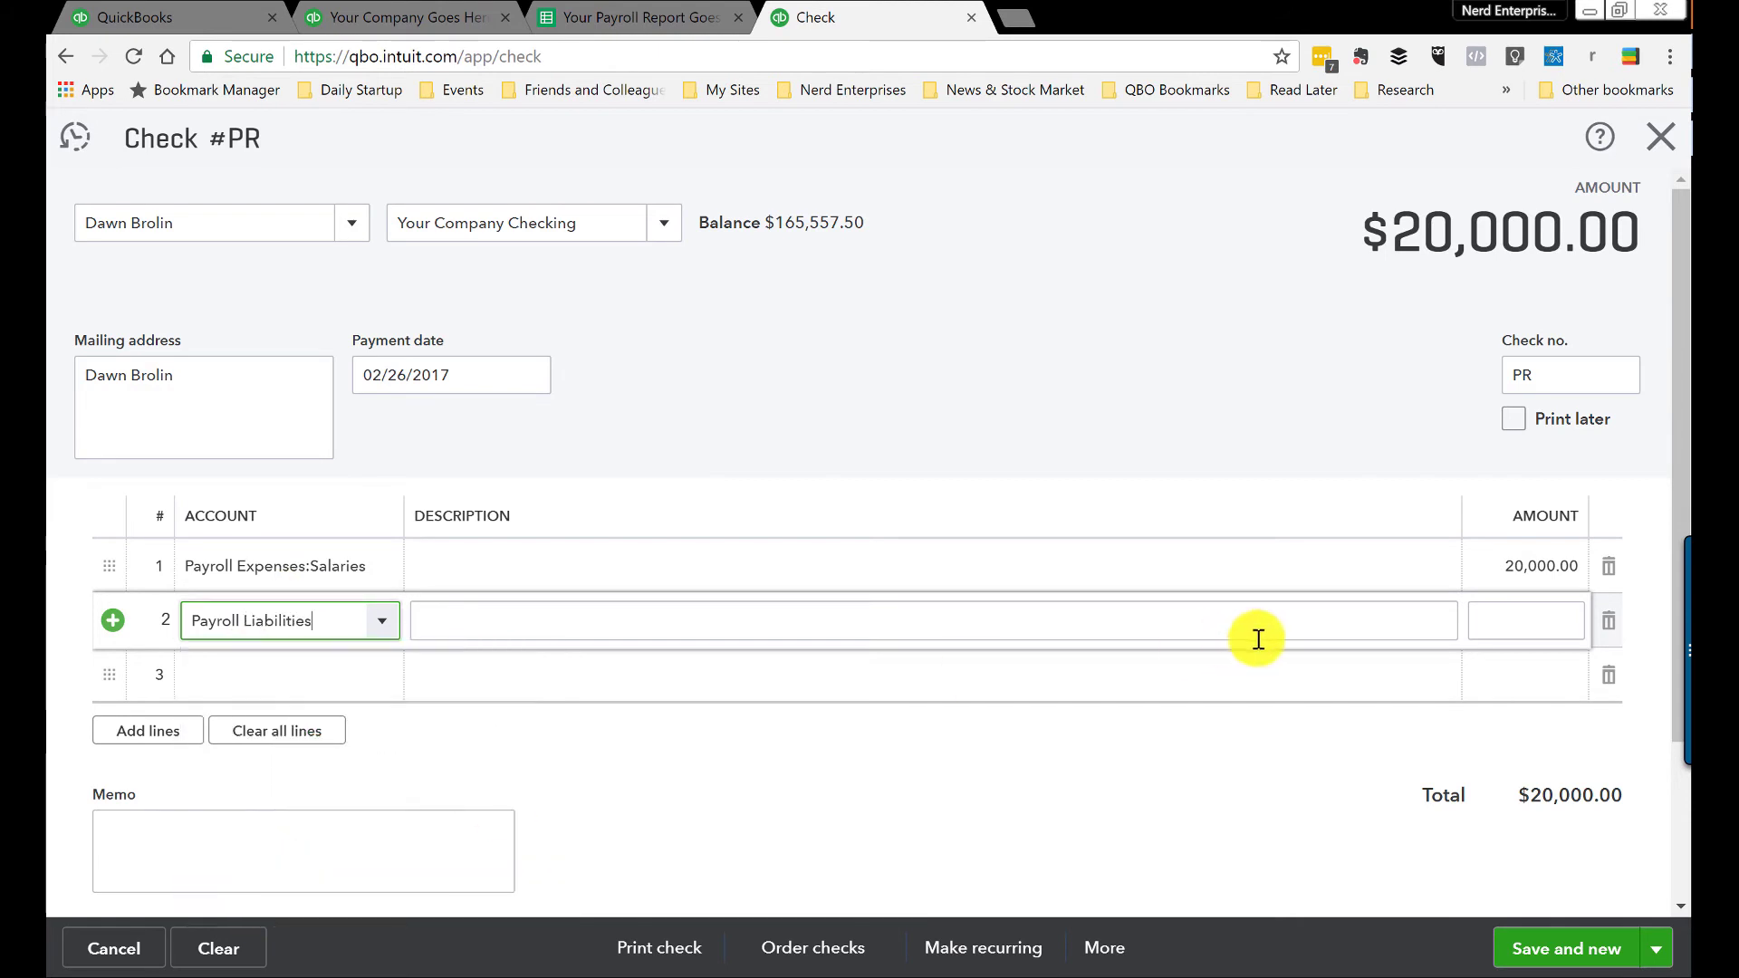
pyautogui.click(1535, 616)
pyautogui.write('-6000')
pyautogui.press('Tab')
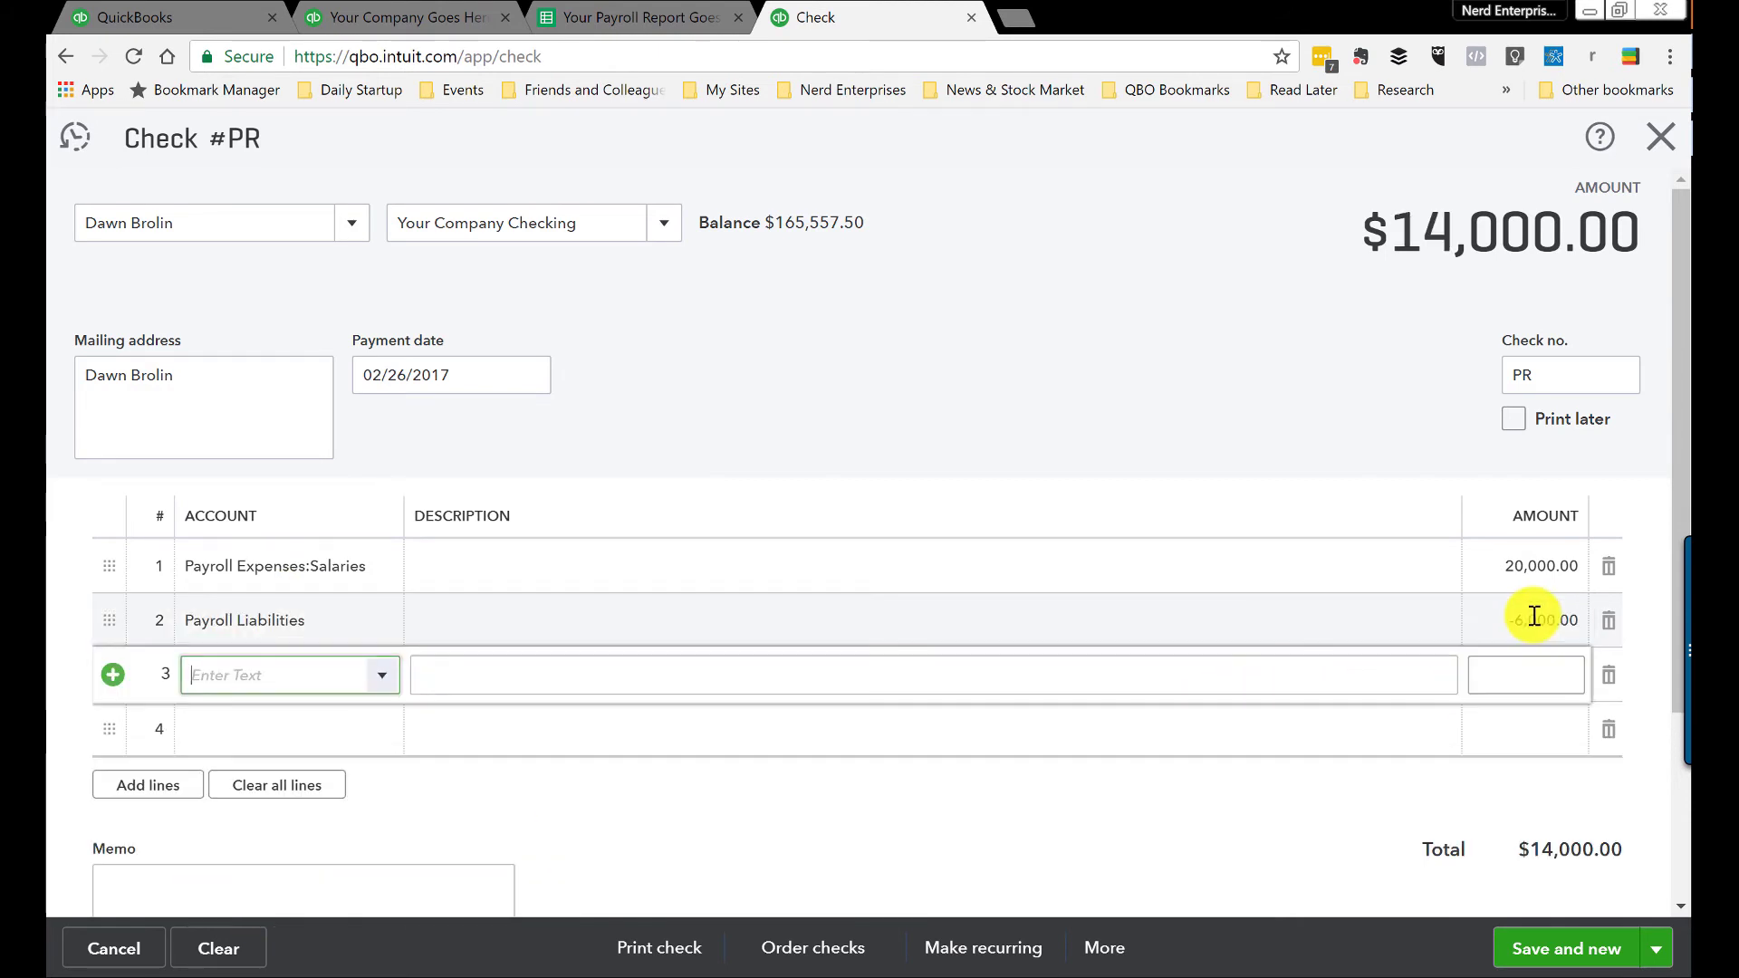
# Step: Confirm the $14,000.00 net pay in the payroll report, then save and close the check
pyautogui.scroll(-3, 1530, 624)
pyautogui.click(520, 14)
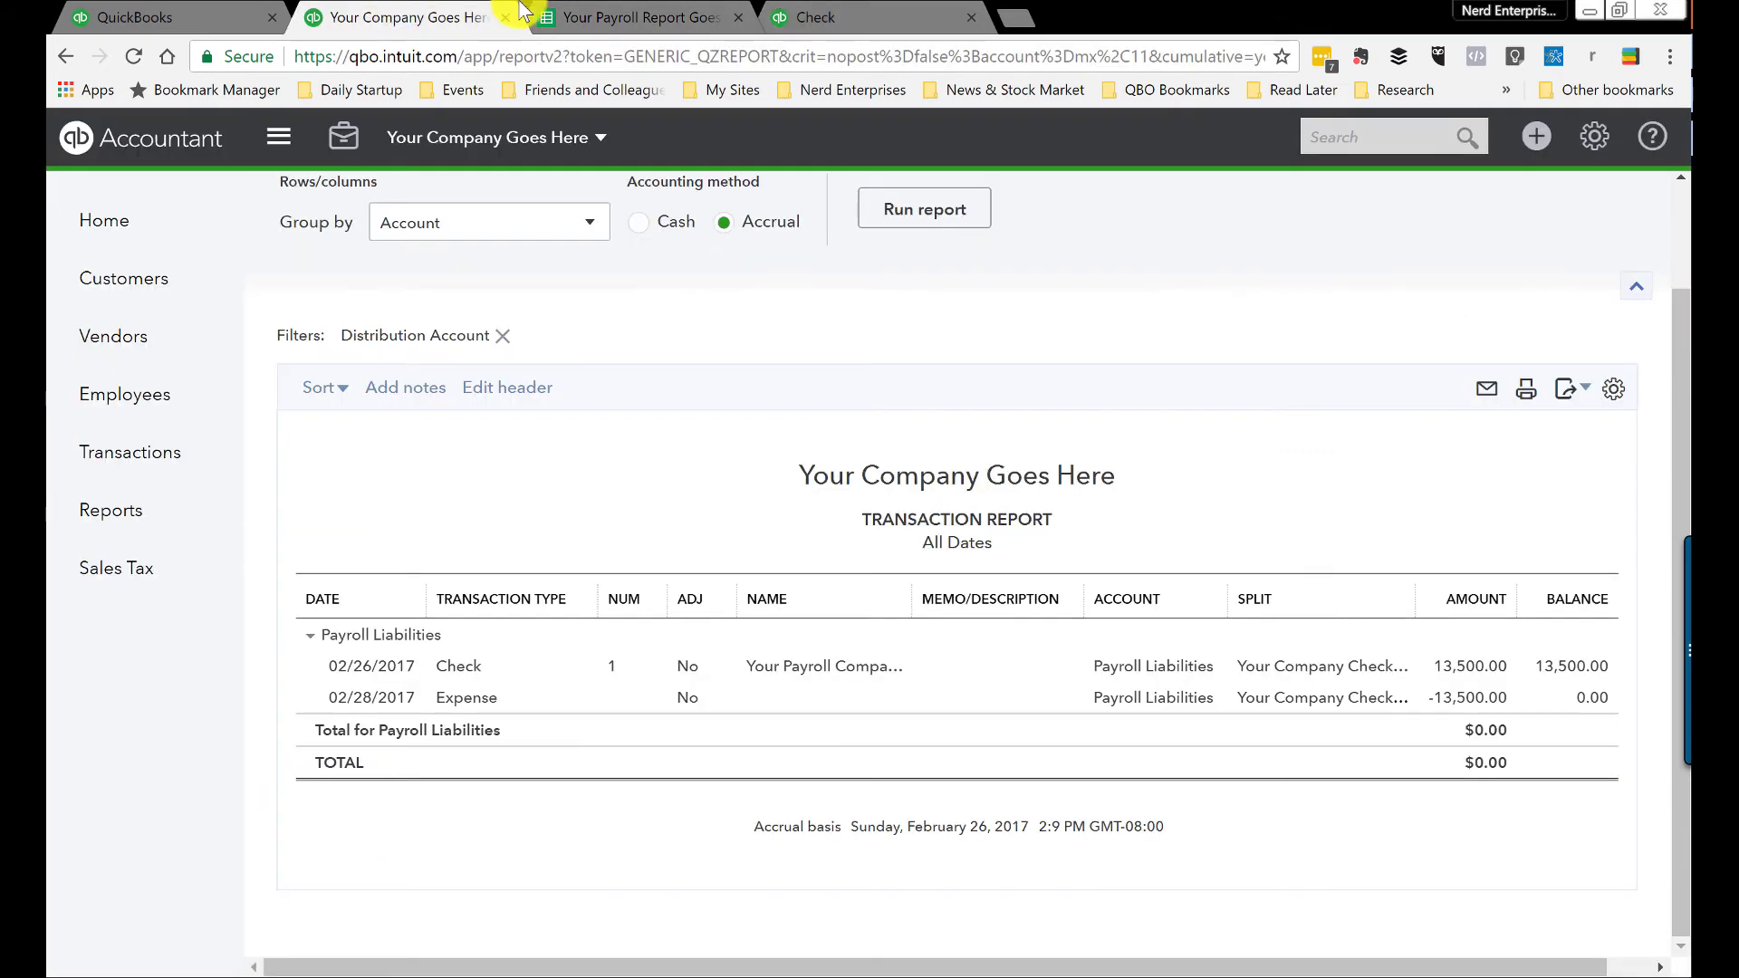
pyautogui.click(598, 18)
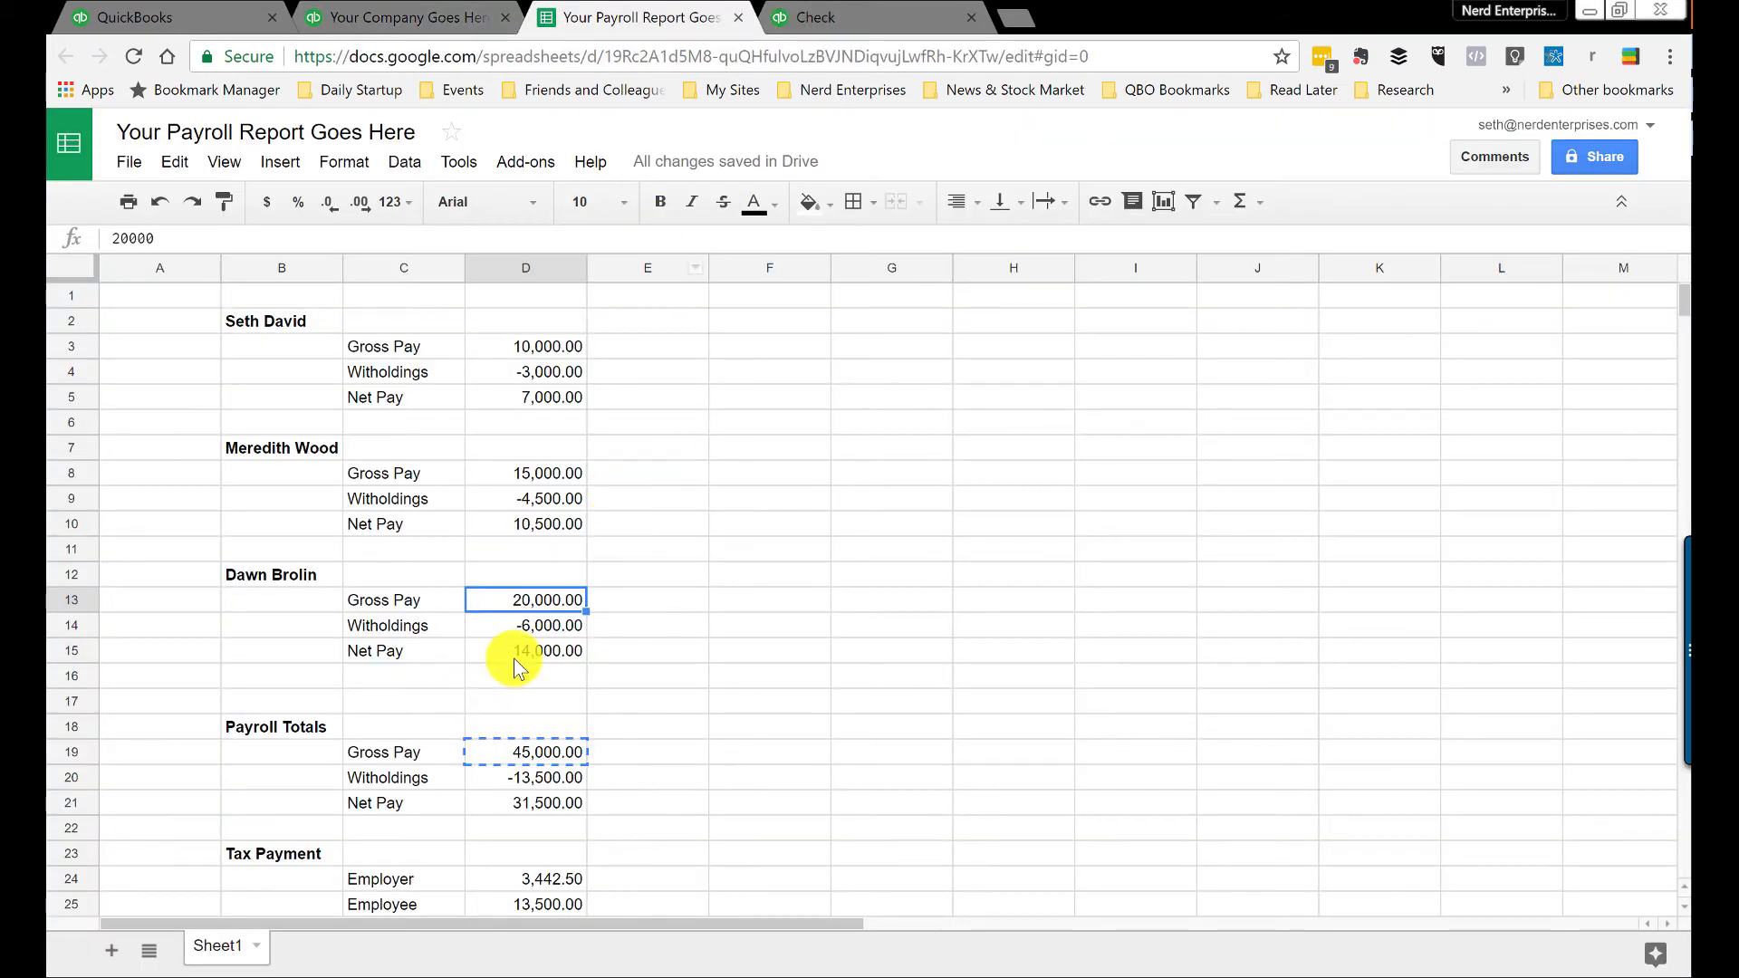
pyautogui.click(553, 651)
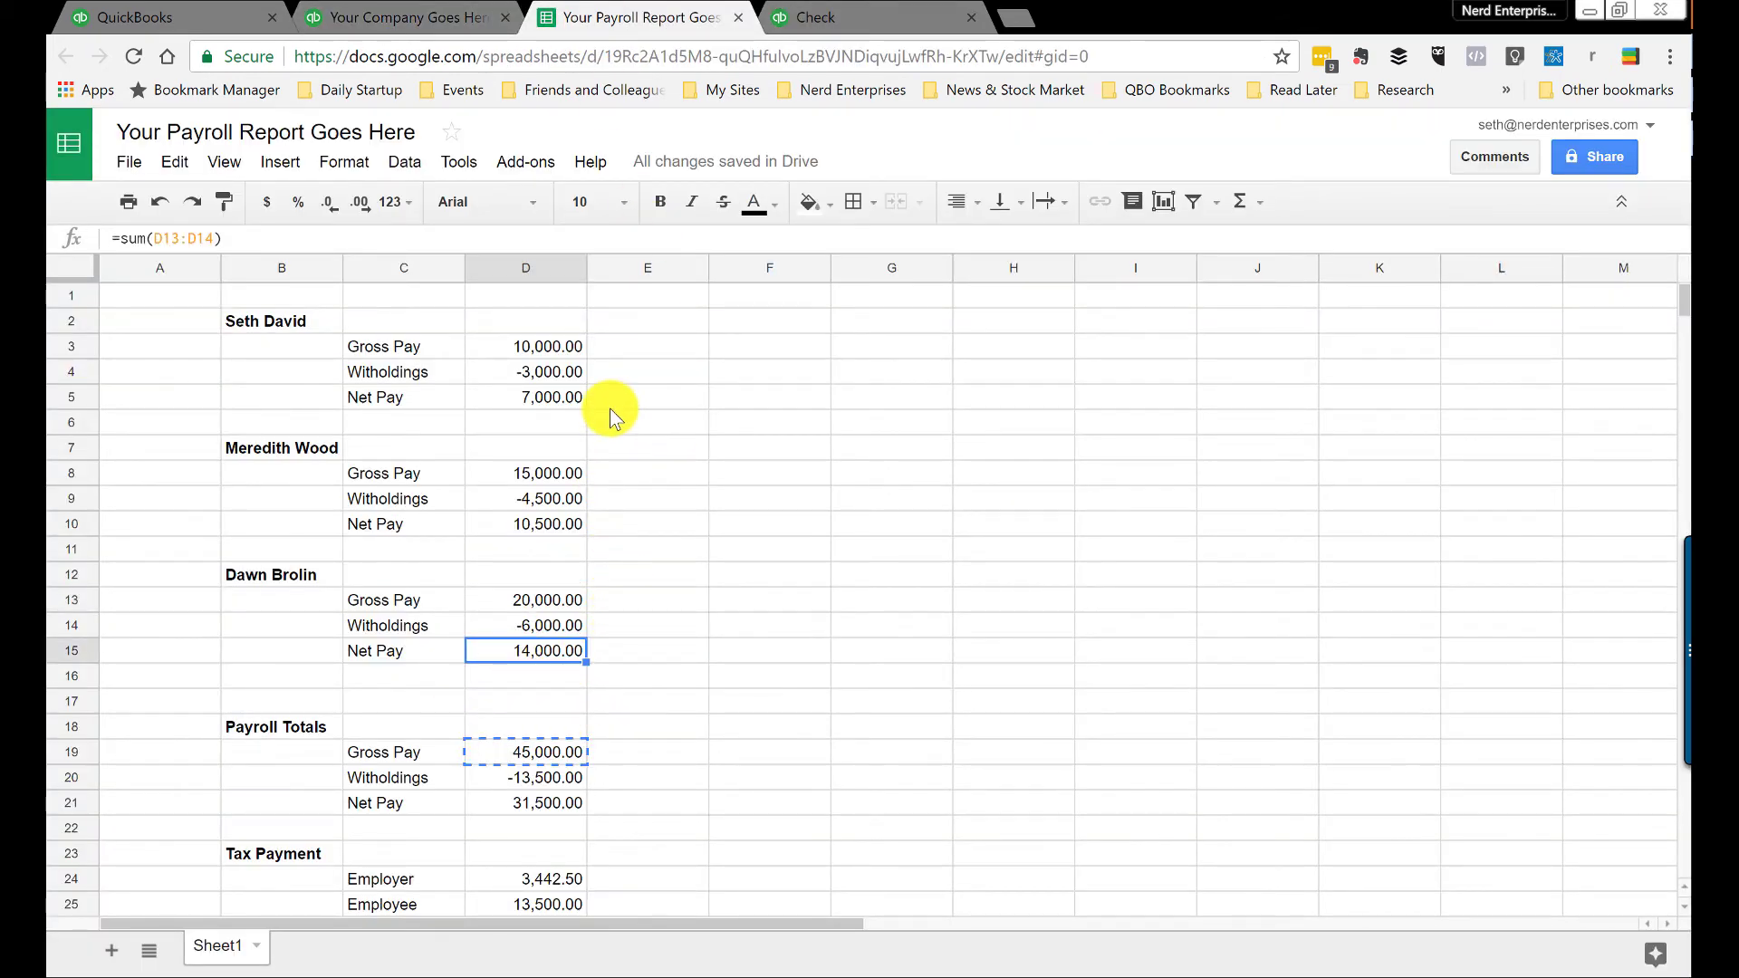
pyautogui.click(806, 18)
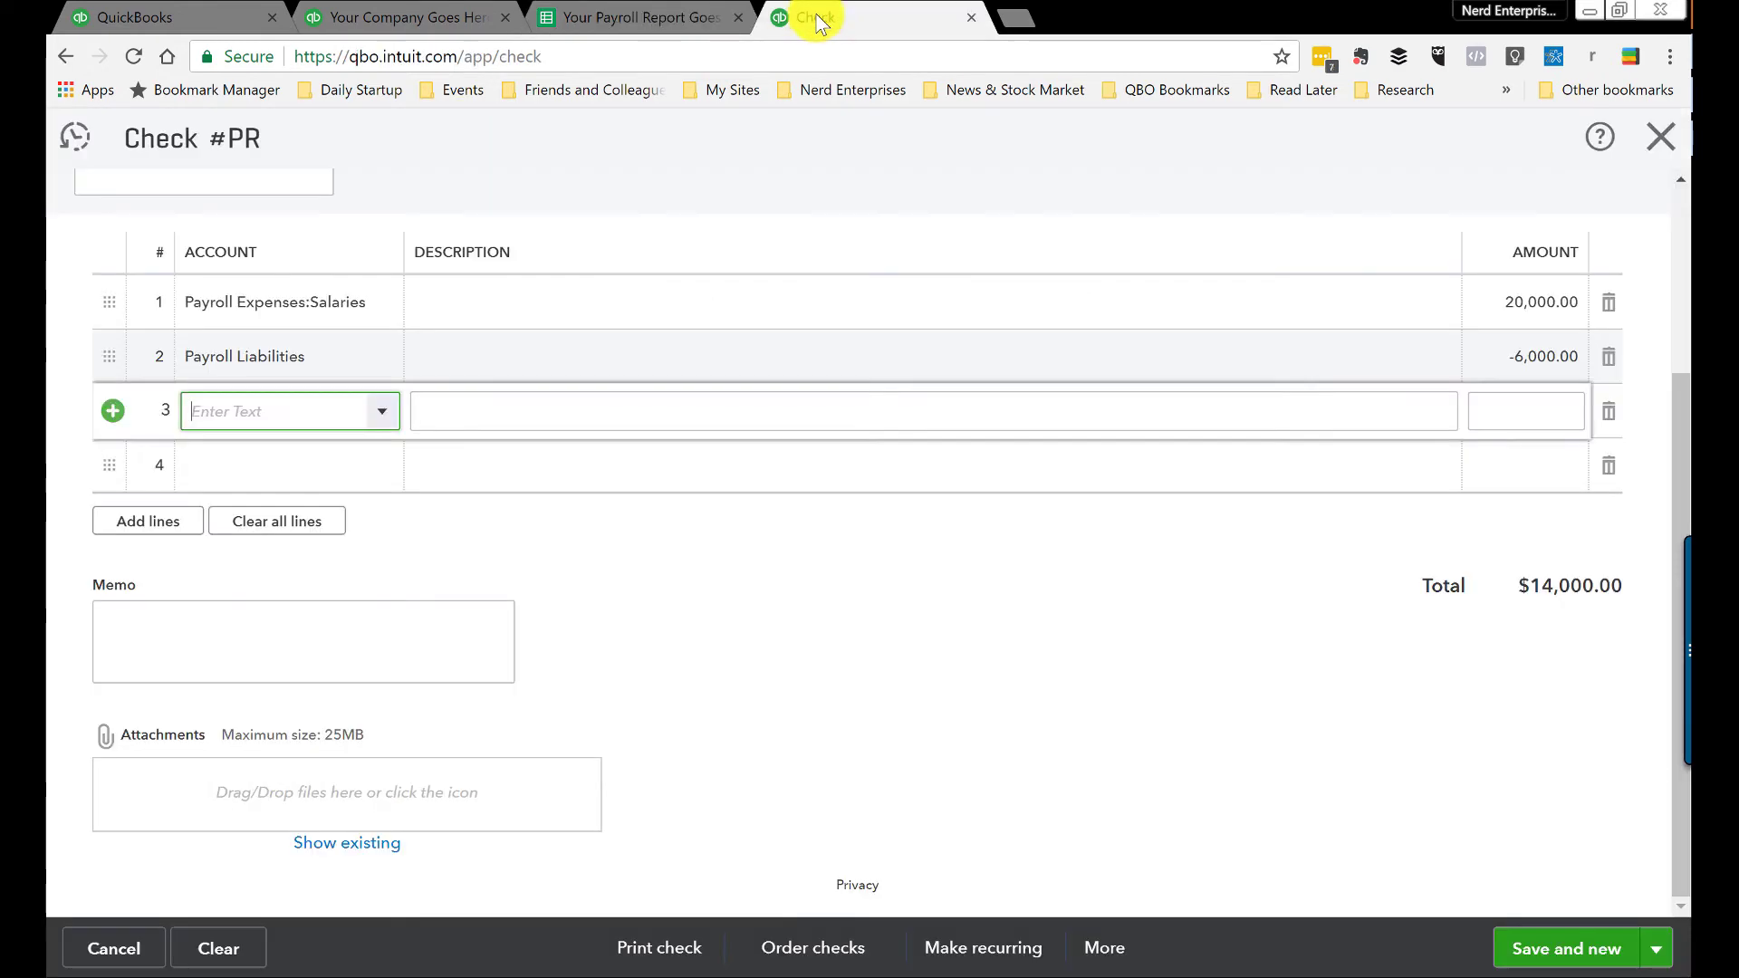
pyautogui.click(1656, 949)
pyautogui.click(1511, 906)
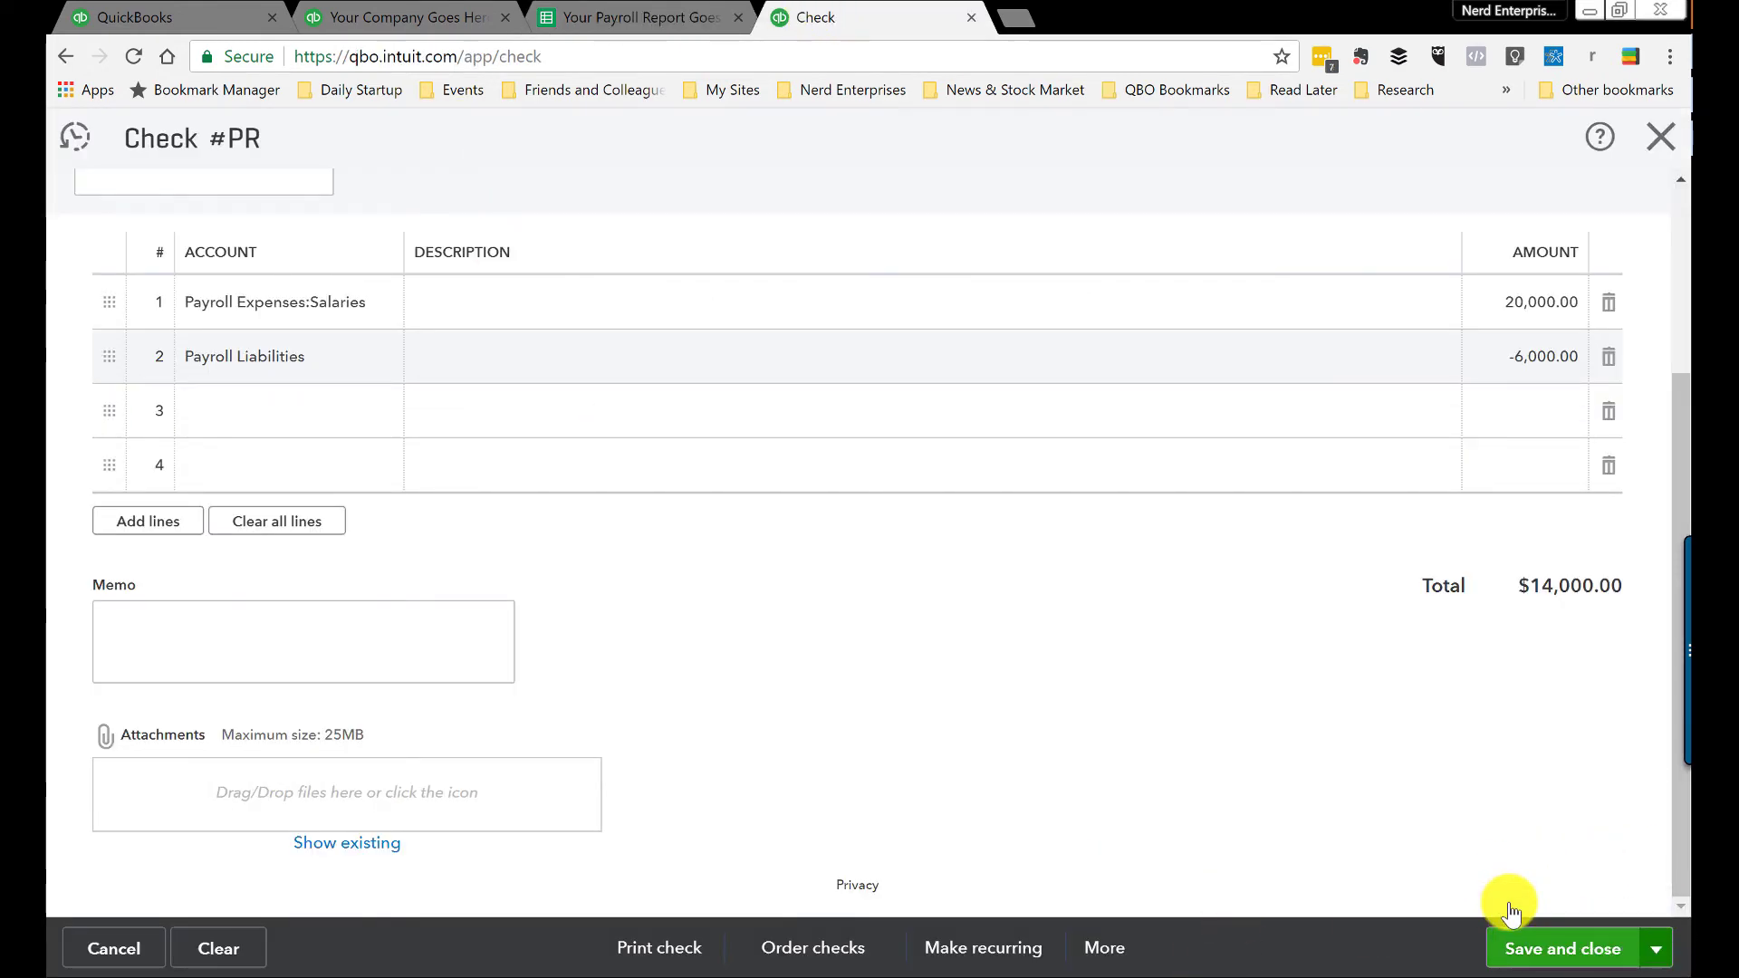
# Step: Discard the blank check and review the Payroll Liabilities and Balance Sheet reports
pyautogui.click(1662, 141)
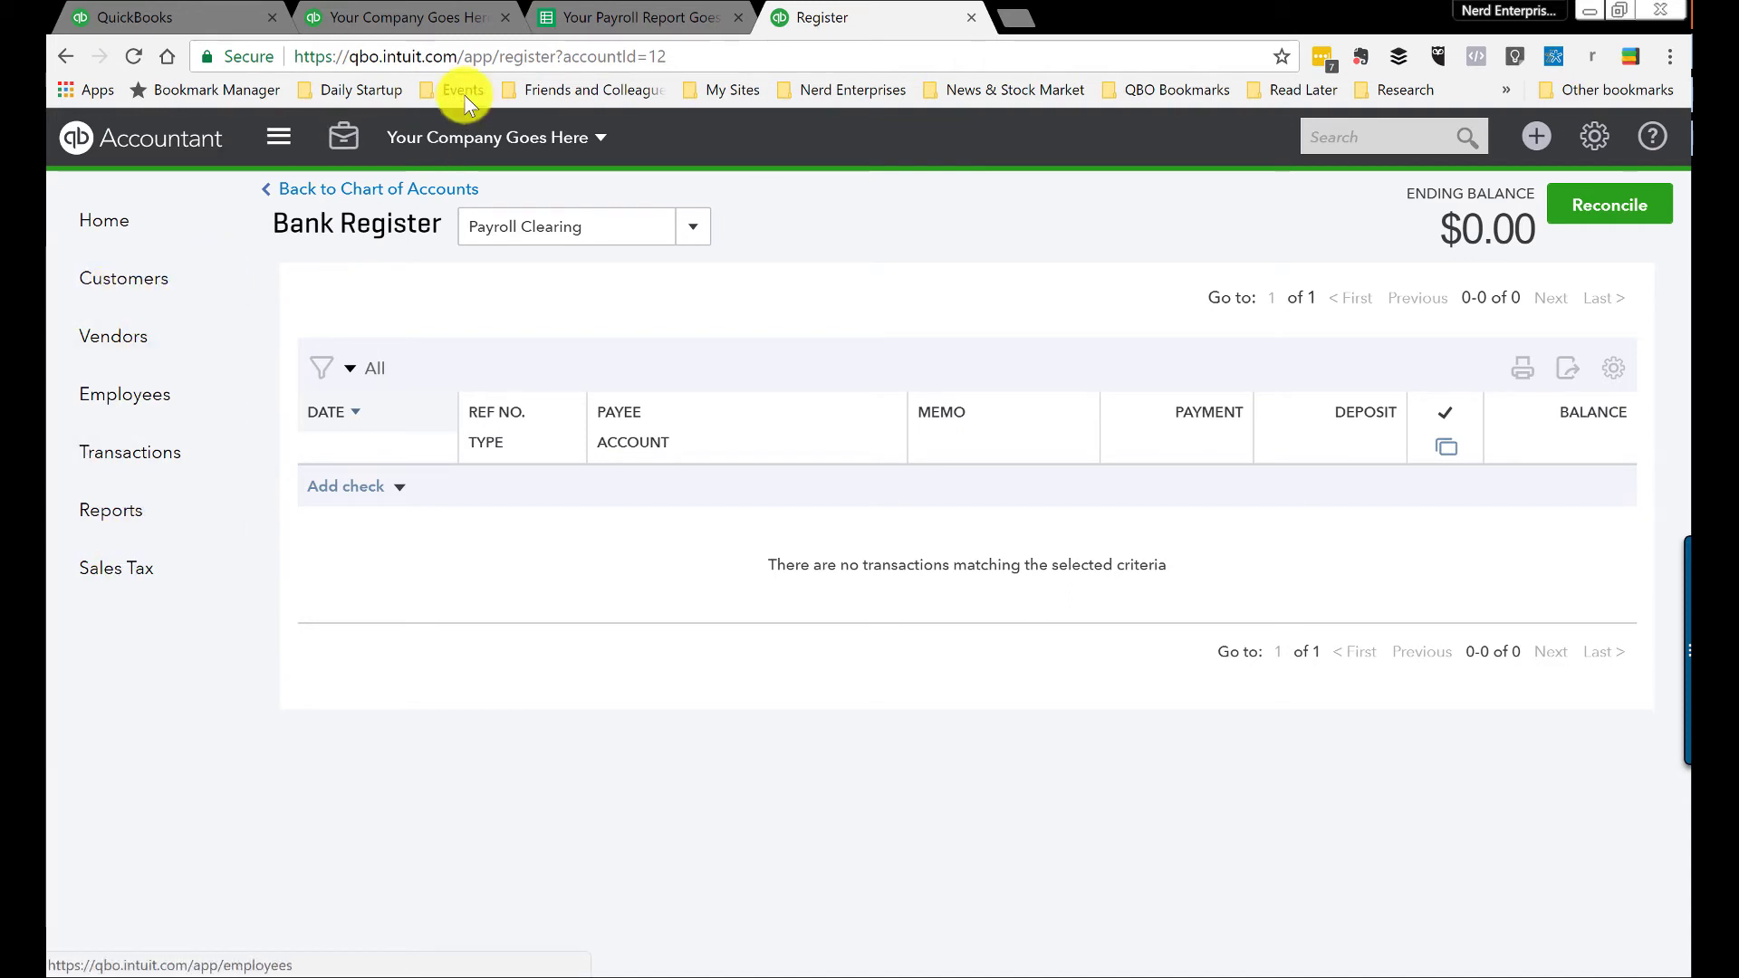
pyautogui.click(349, 18)
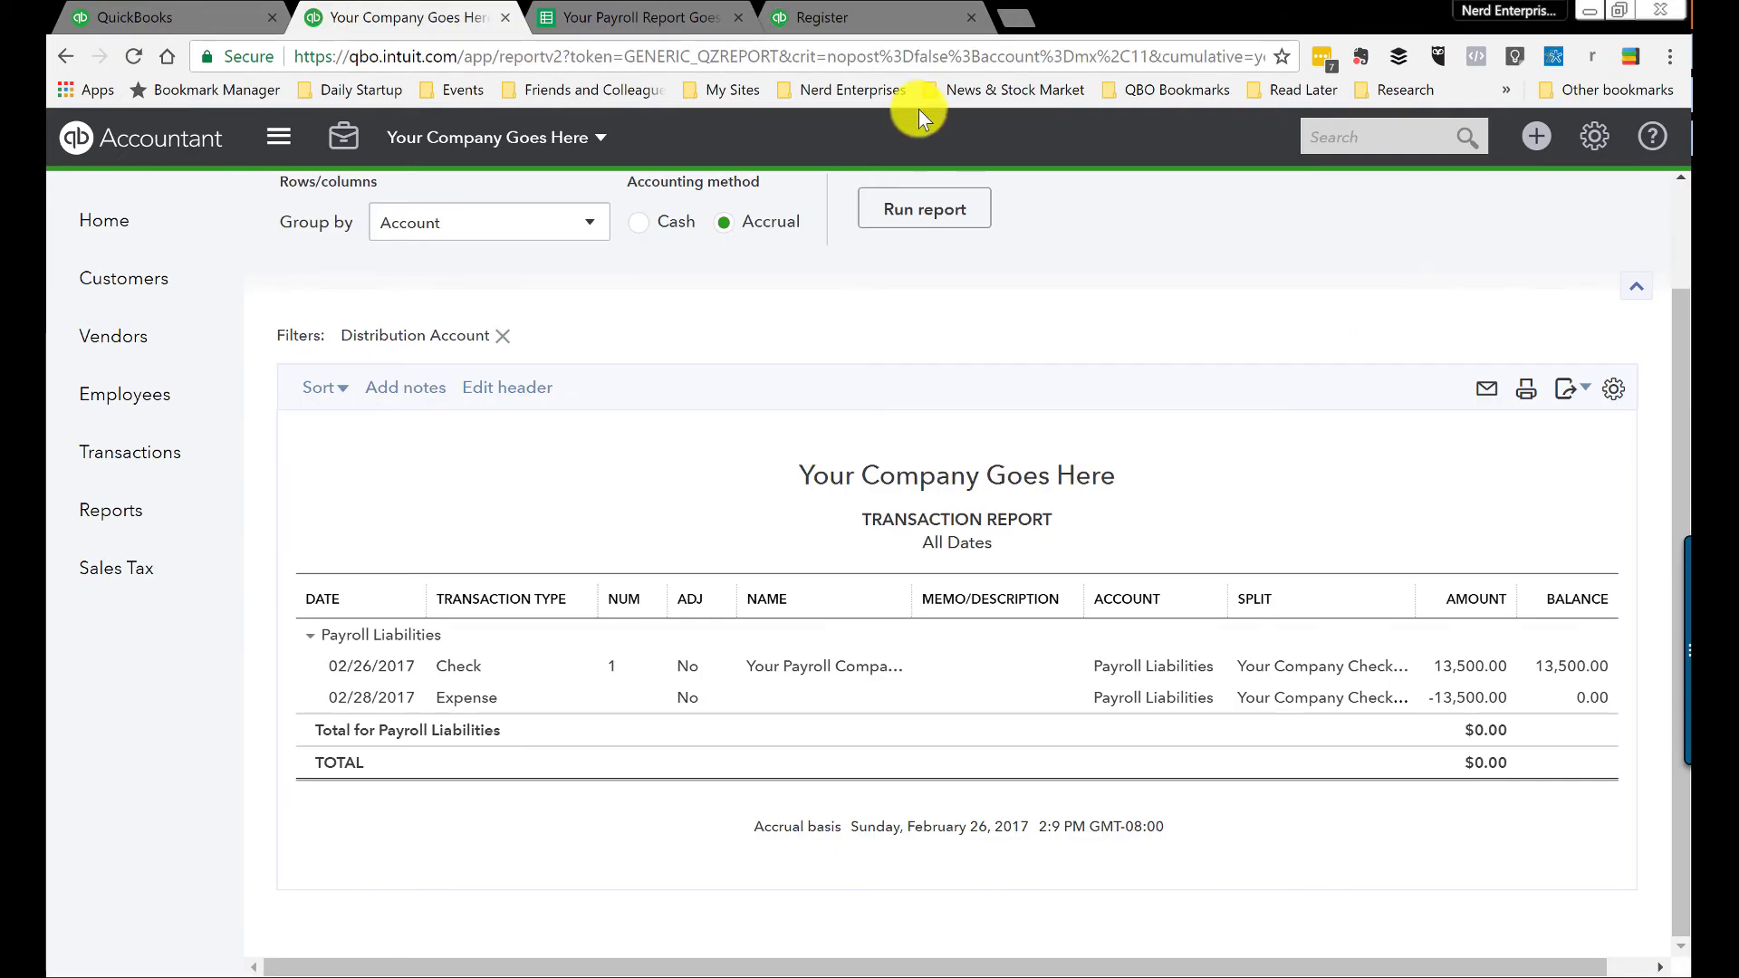
pyautogui.scroll(2, 412, 415)
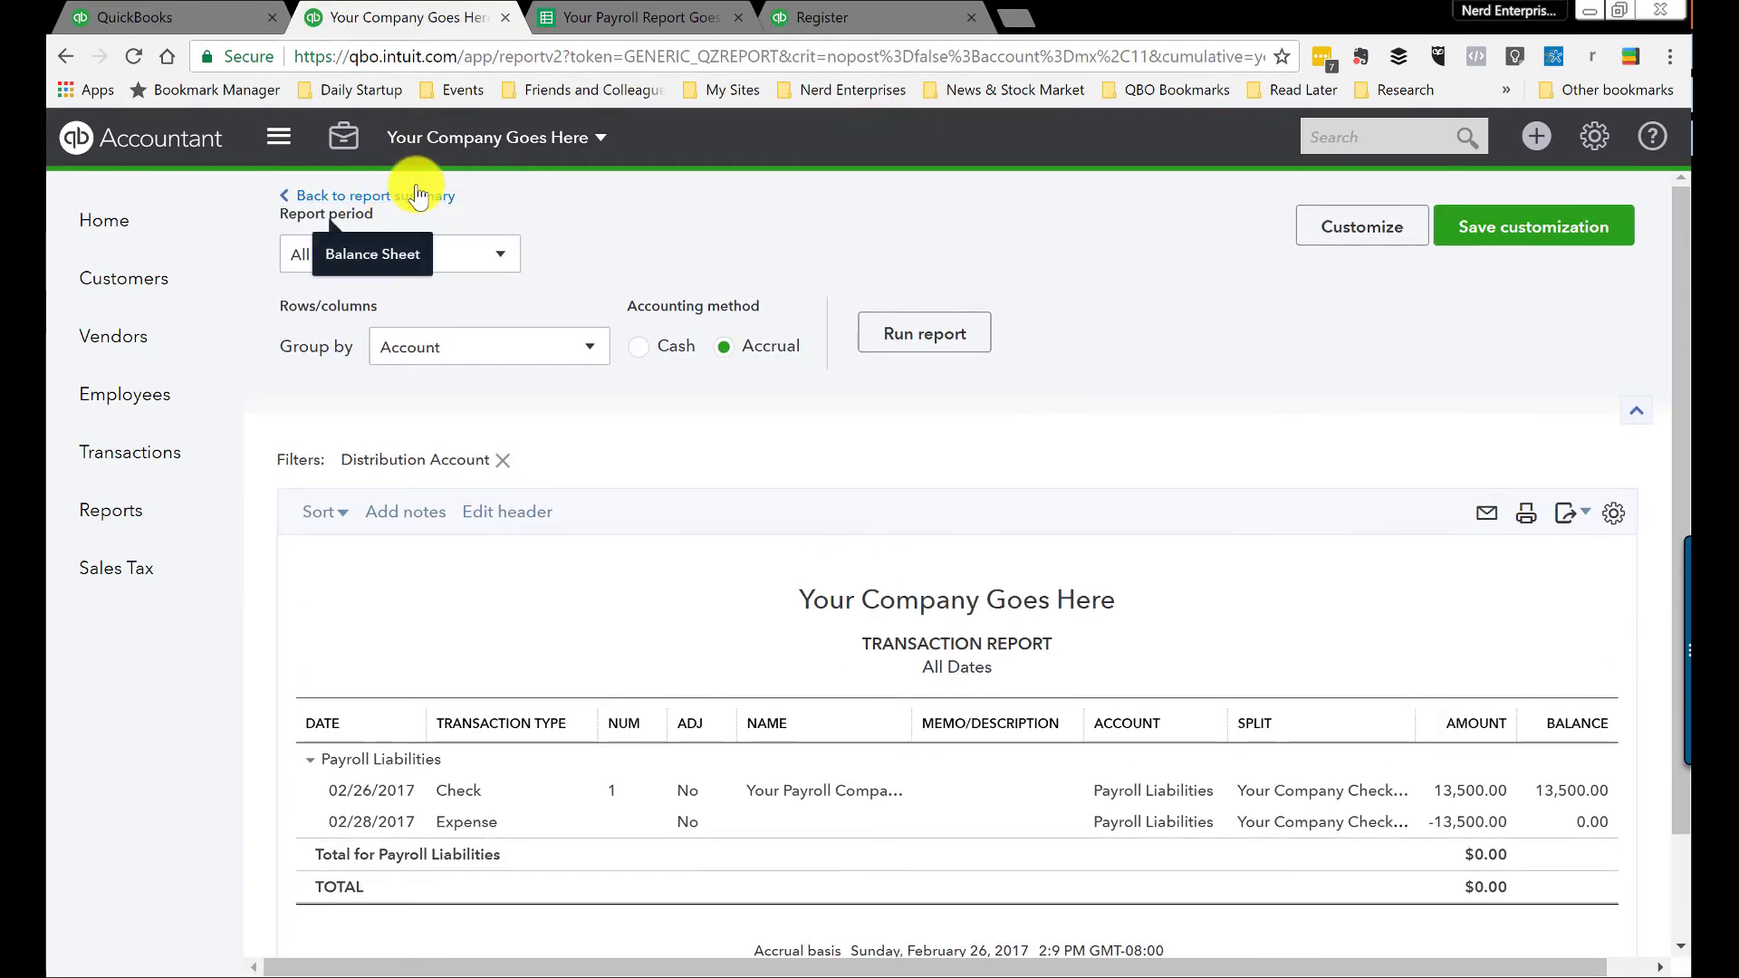
pyautogui.click(403, 196)
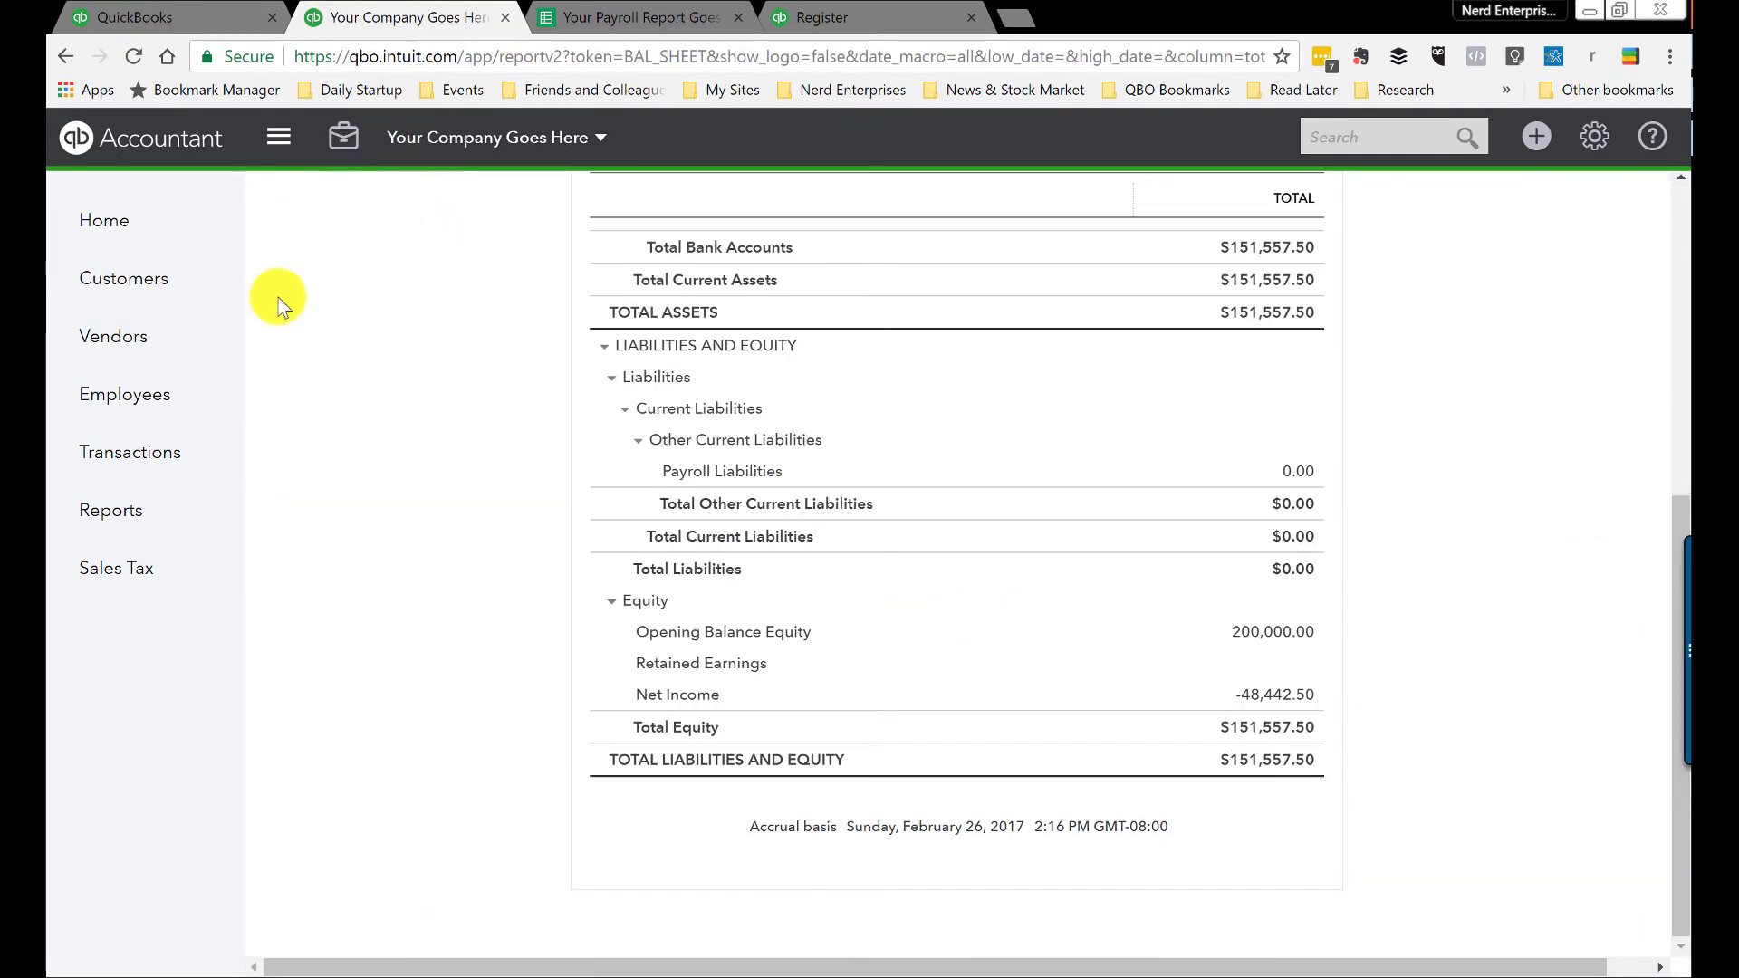
pyautogui.scroll(5, 1230, 481)
pyautogui.click(218, 20)
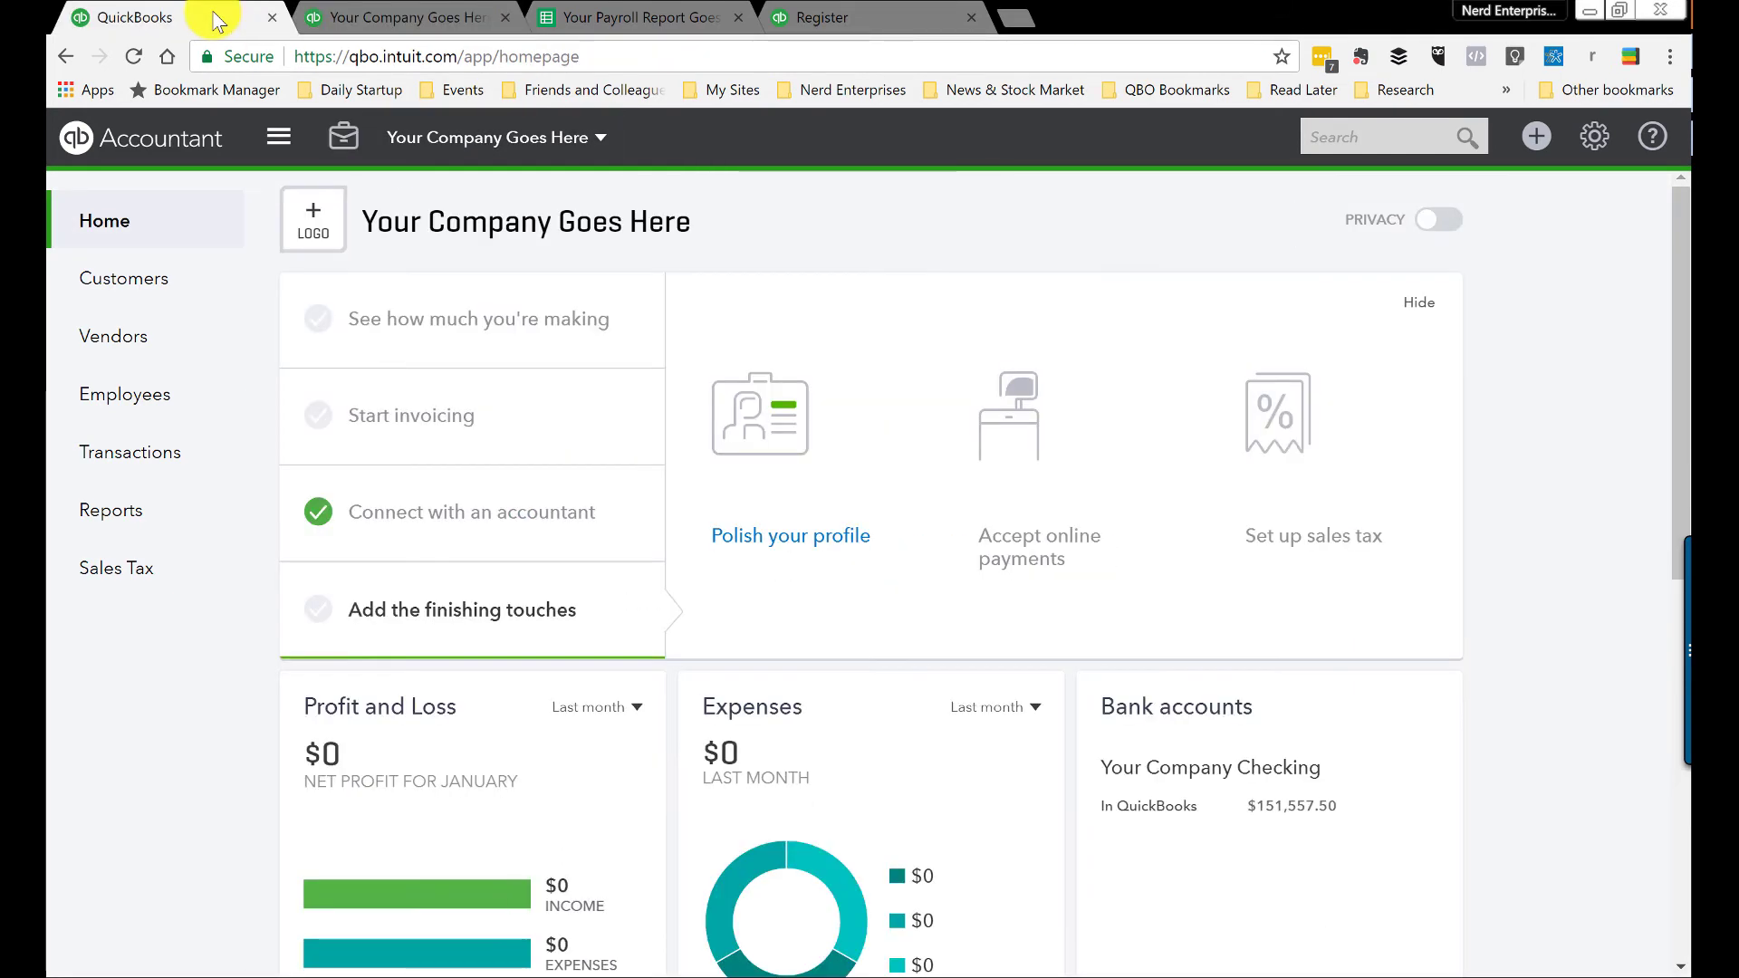
# Step: Run Profit and Loss for All Dates and drill into the 45,000.00 Salaries total
pyautogui.click(95, 514)
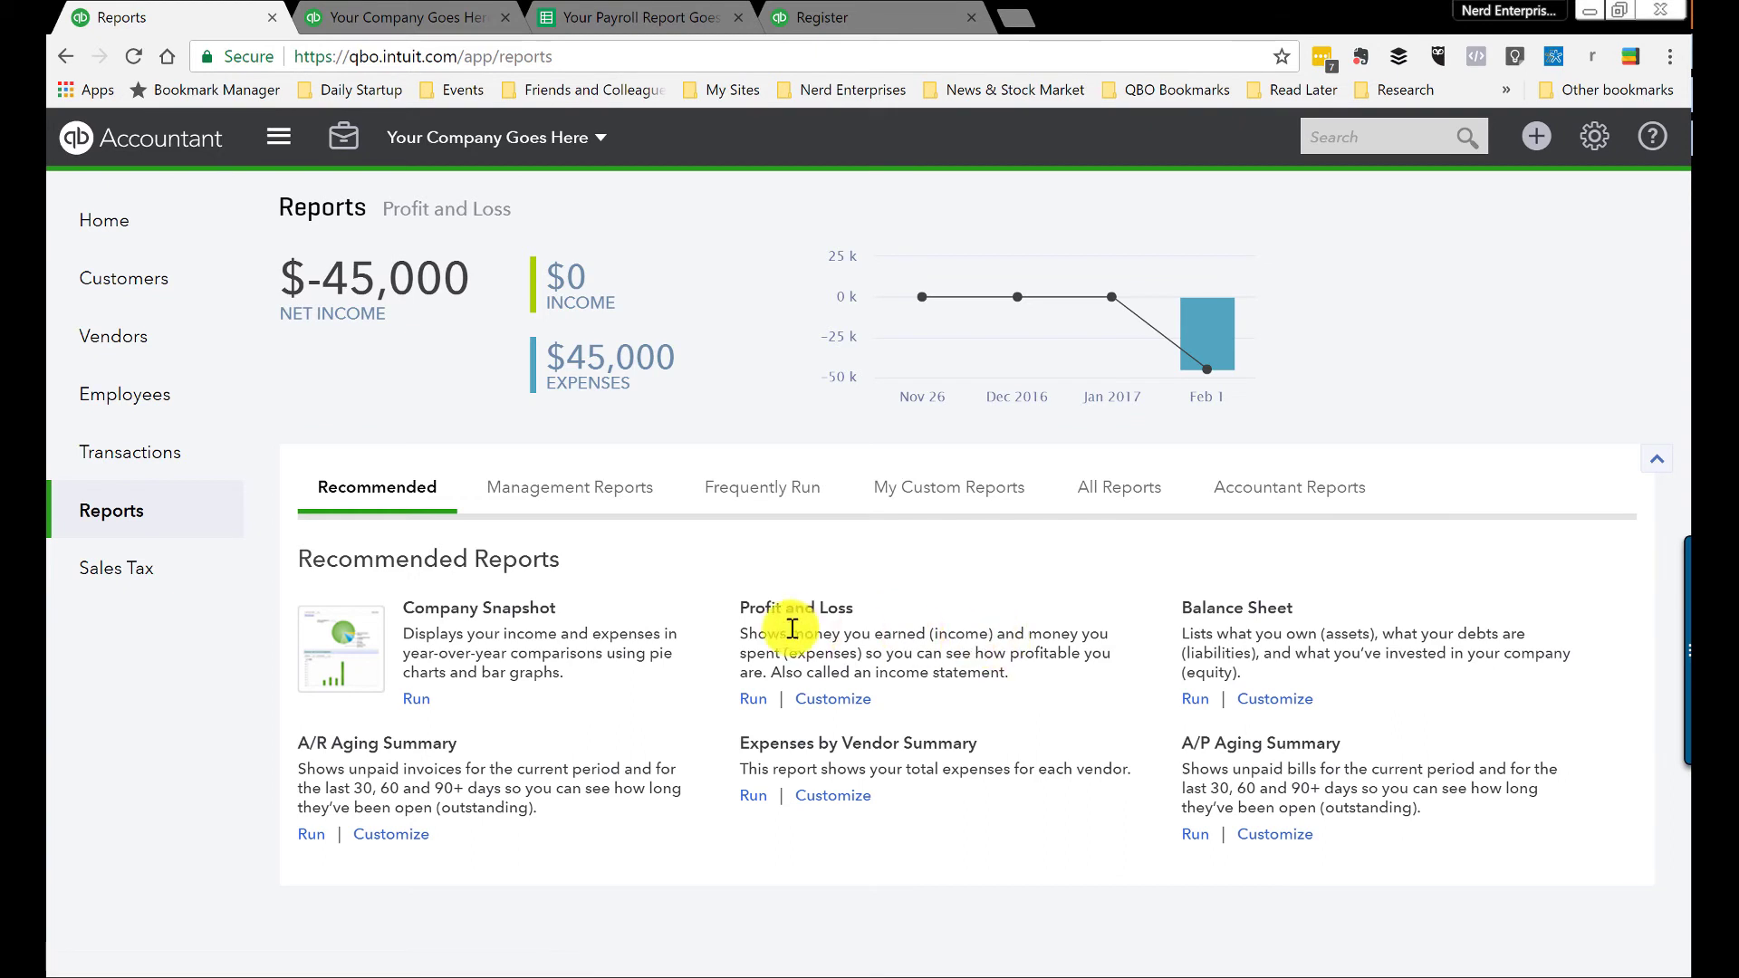
pyautogui.click(780, 612)
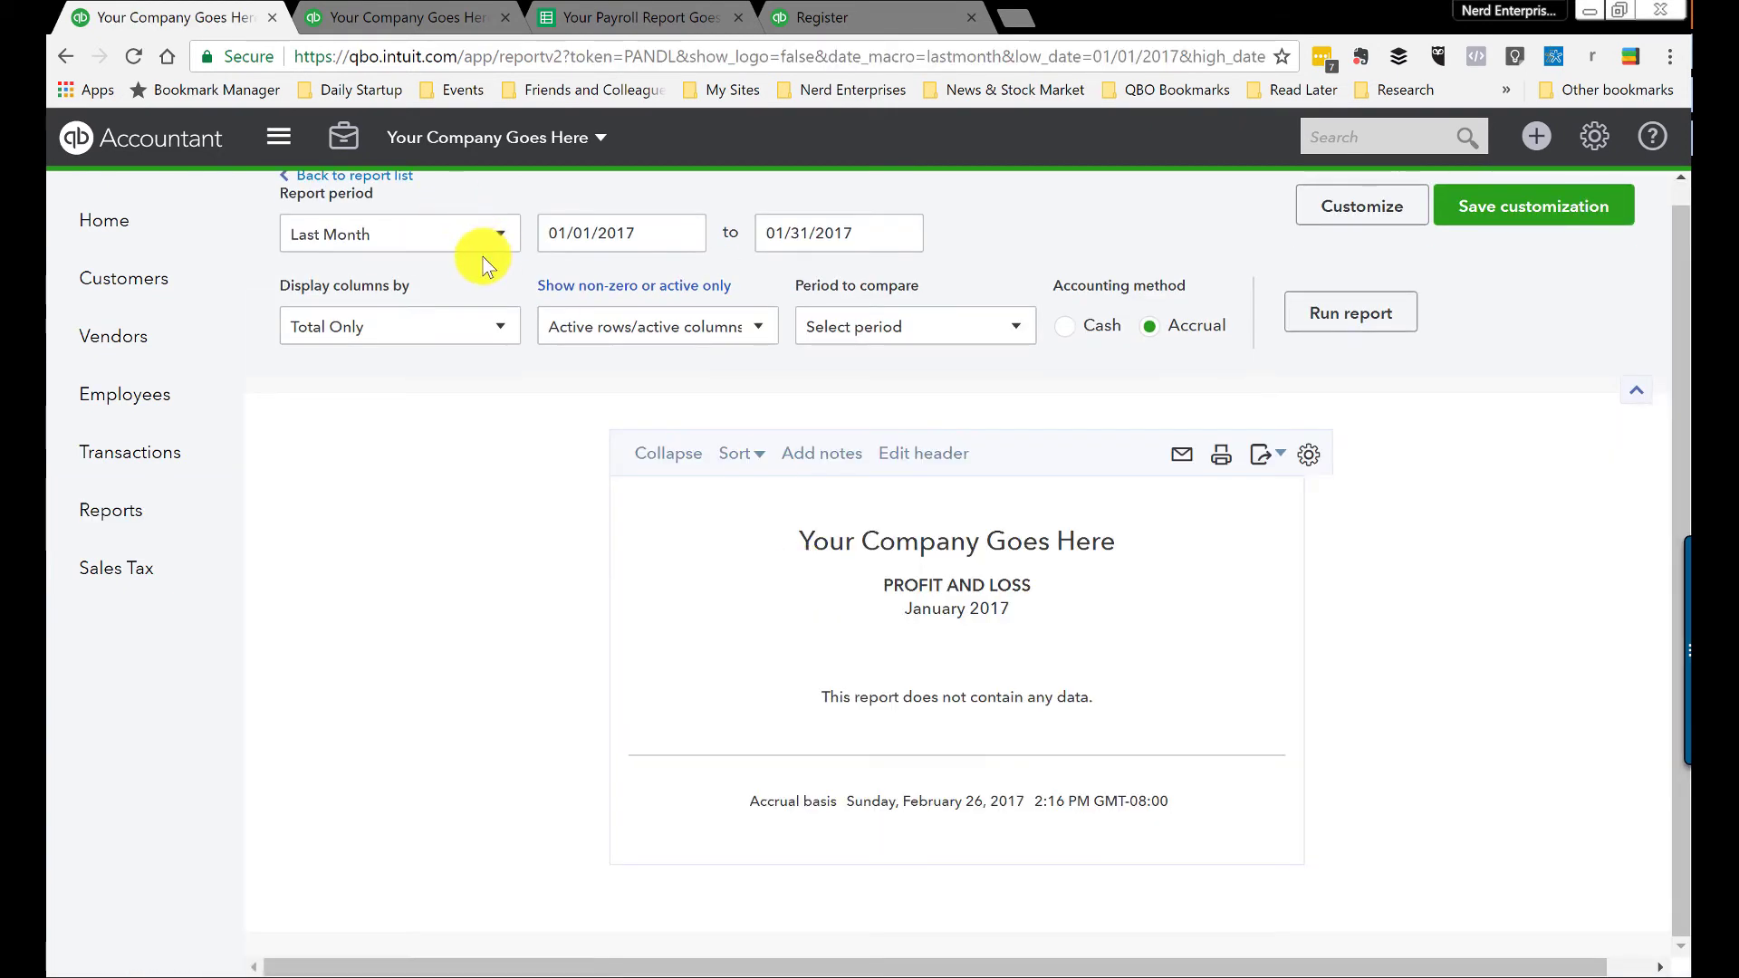
pyautogui.click(465, 273)
pyautogui.scroll(3, 328, 299)
pyautogui.click(328, 291)
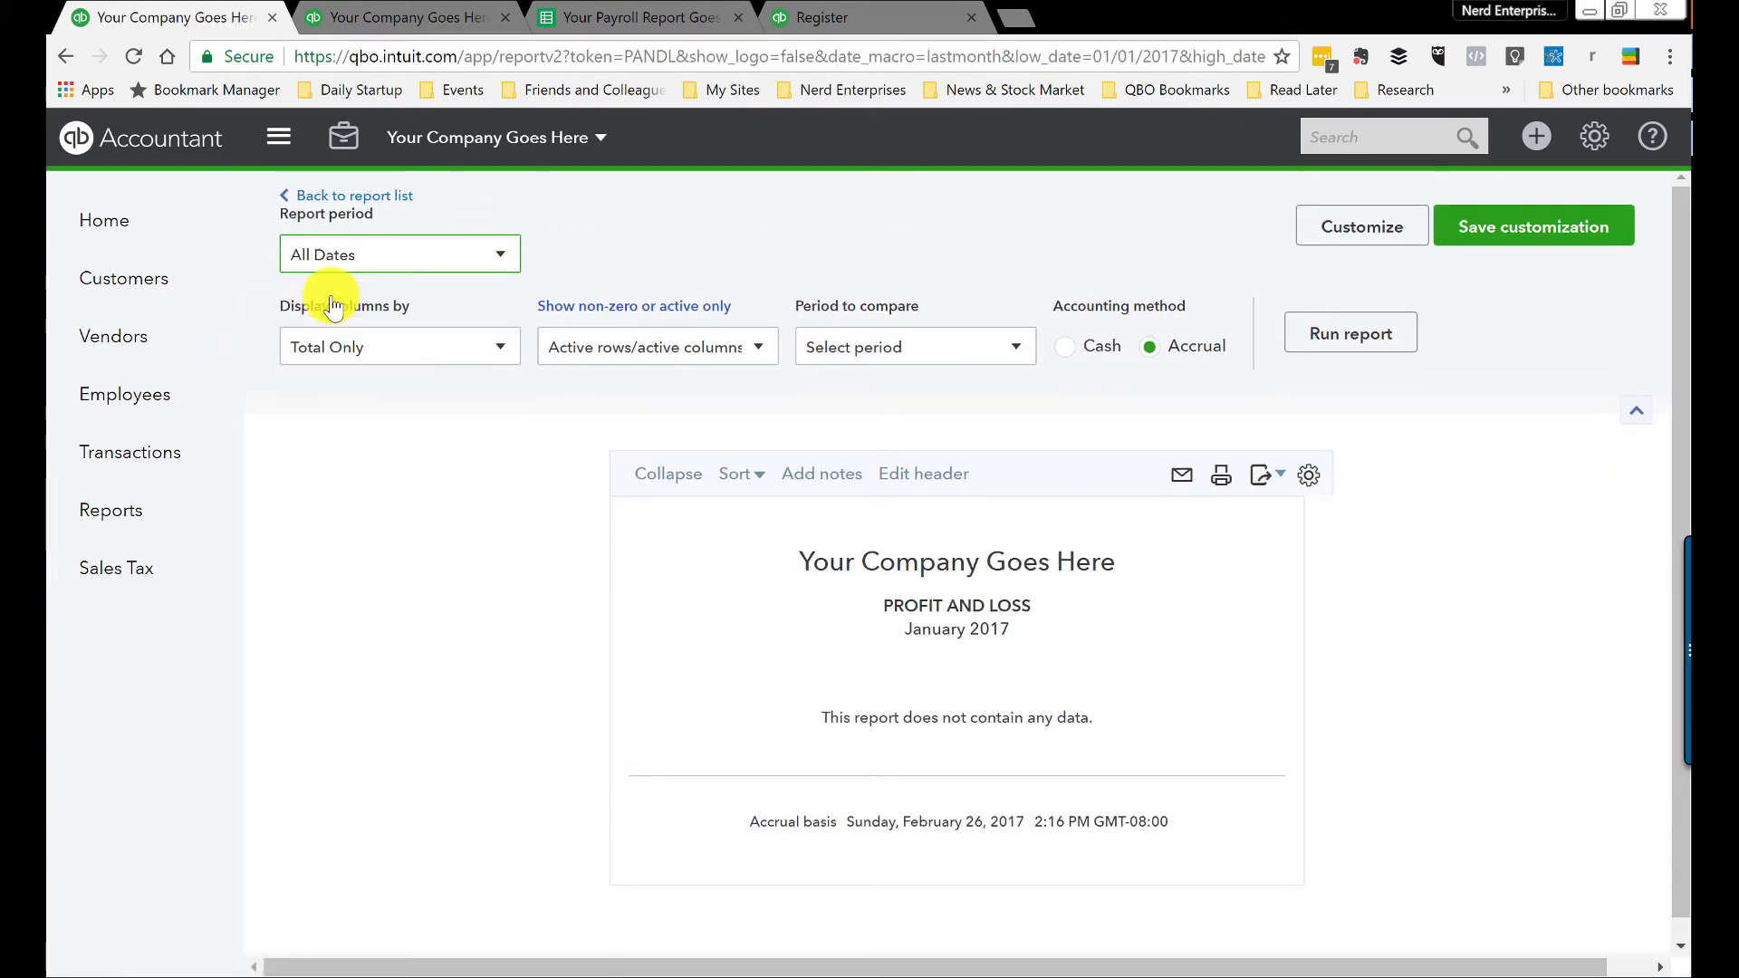
pyautogui.click(1355, 343)
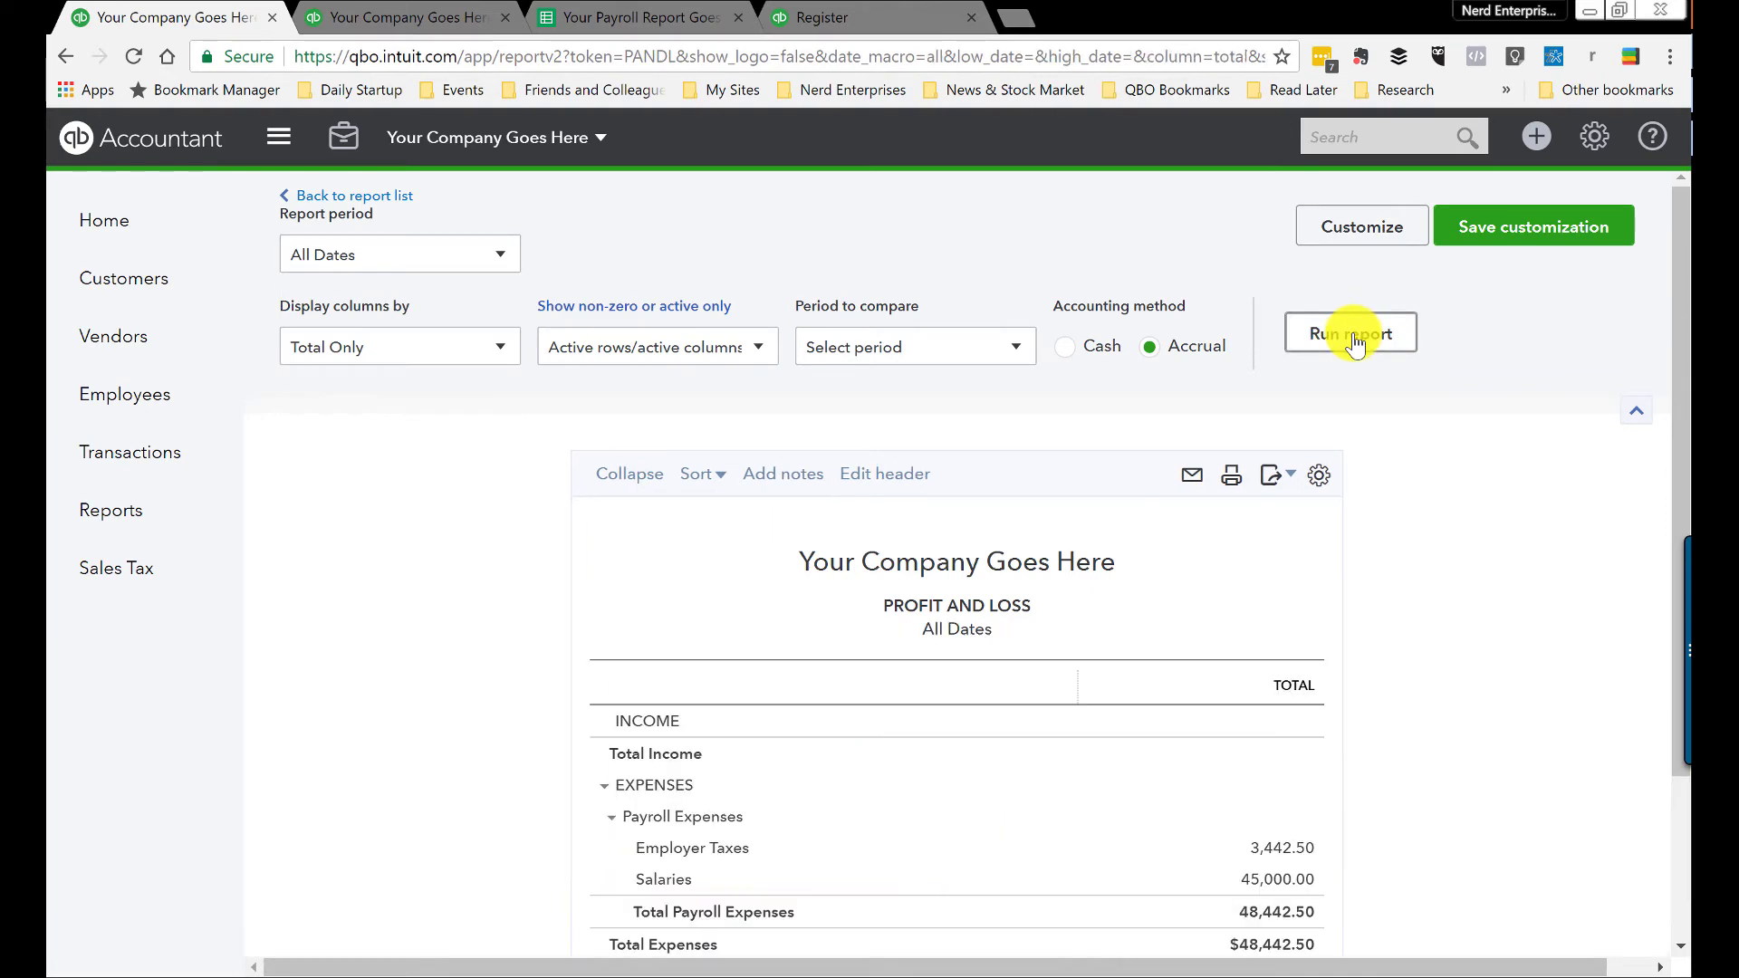
pyautogui.scroll(-2, 1468, 548)
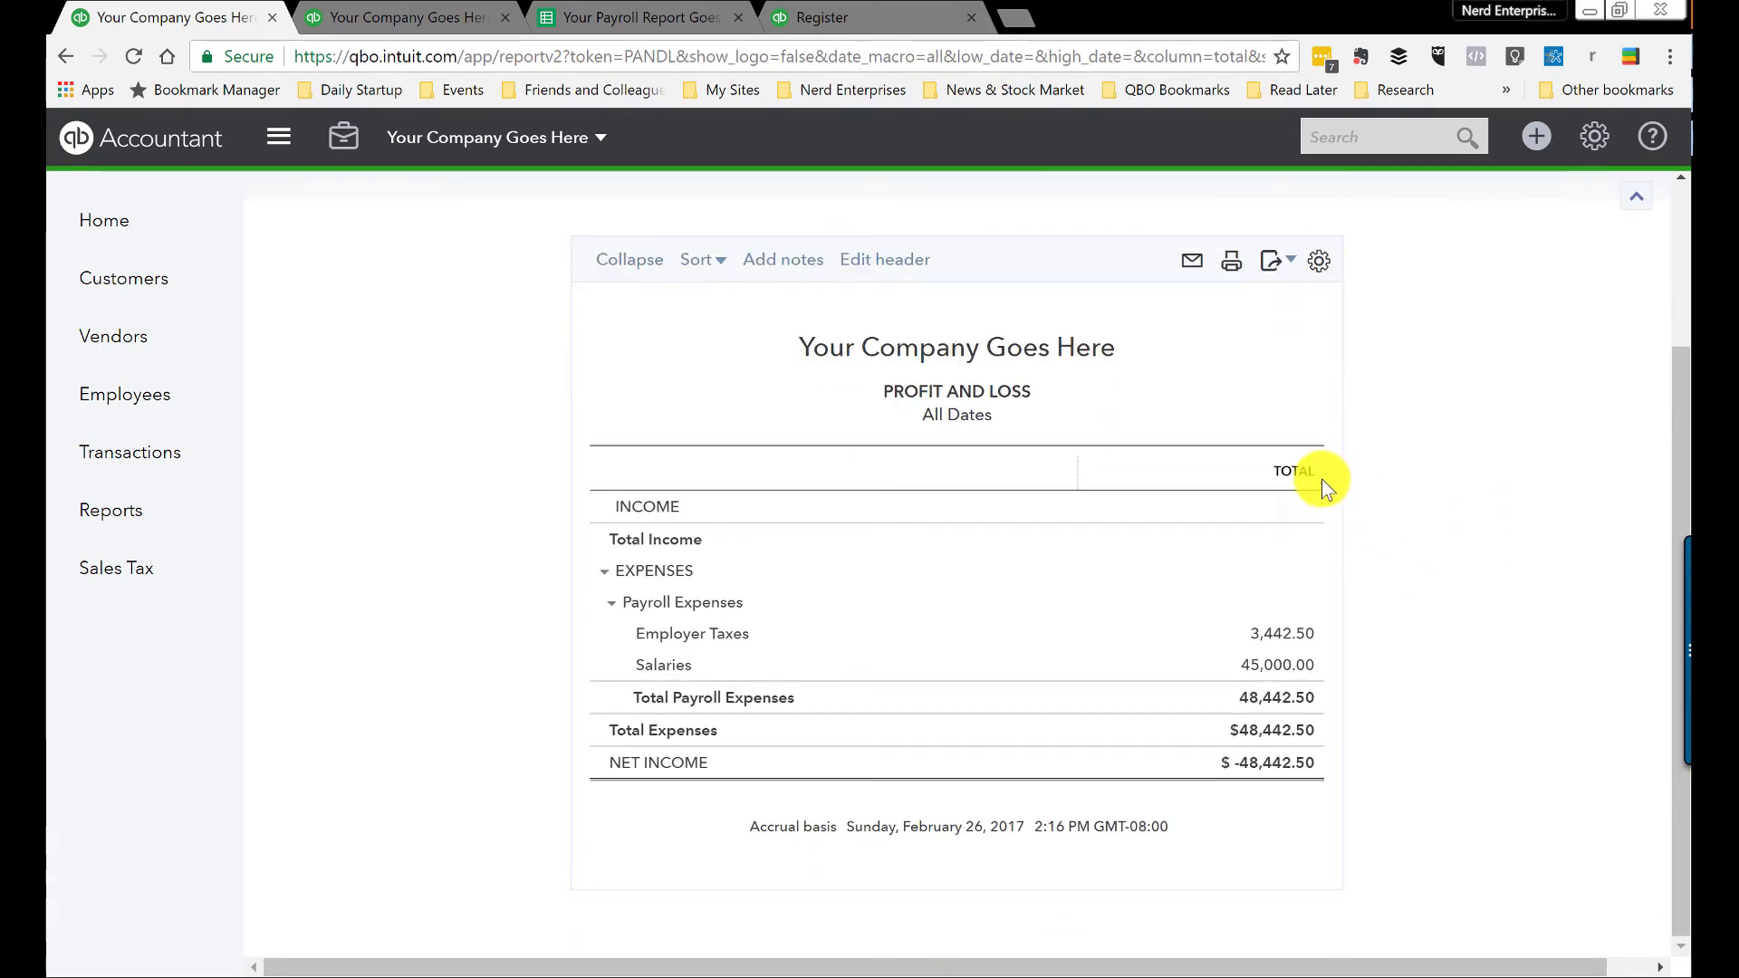
pyautogui.click(1305, 666)
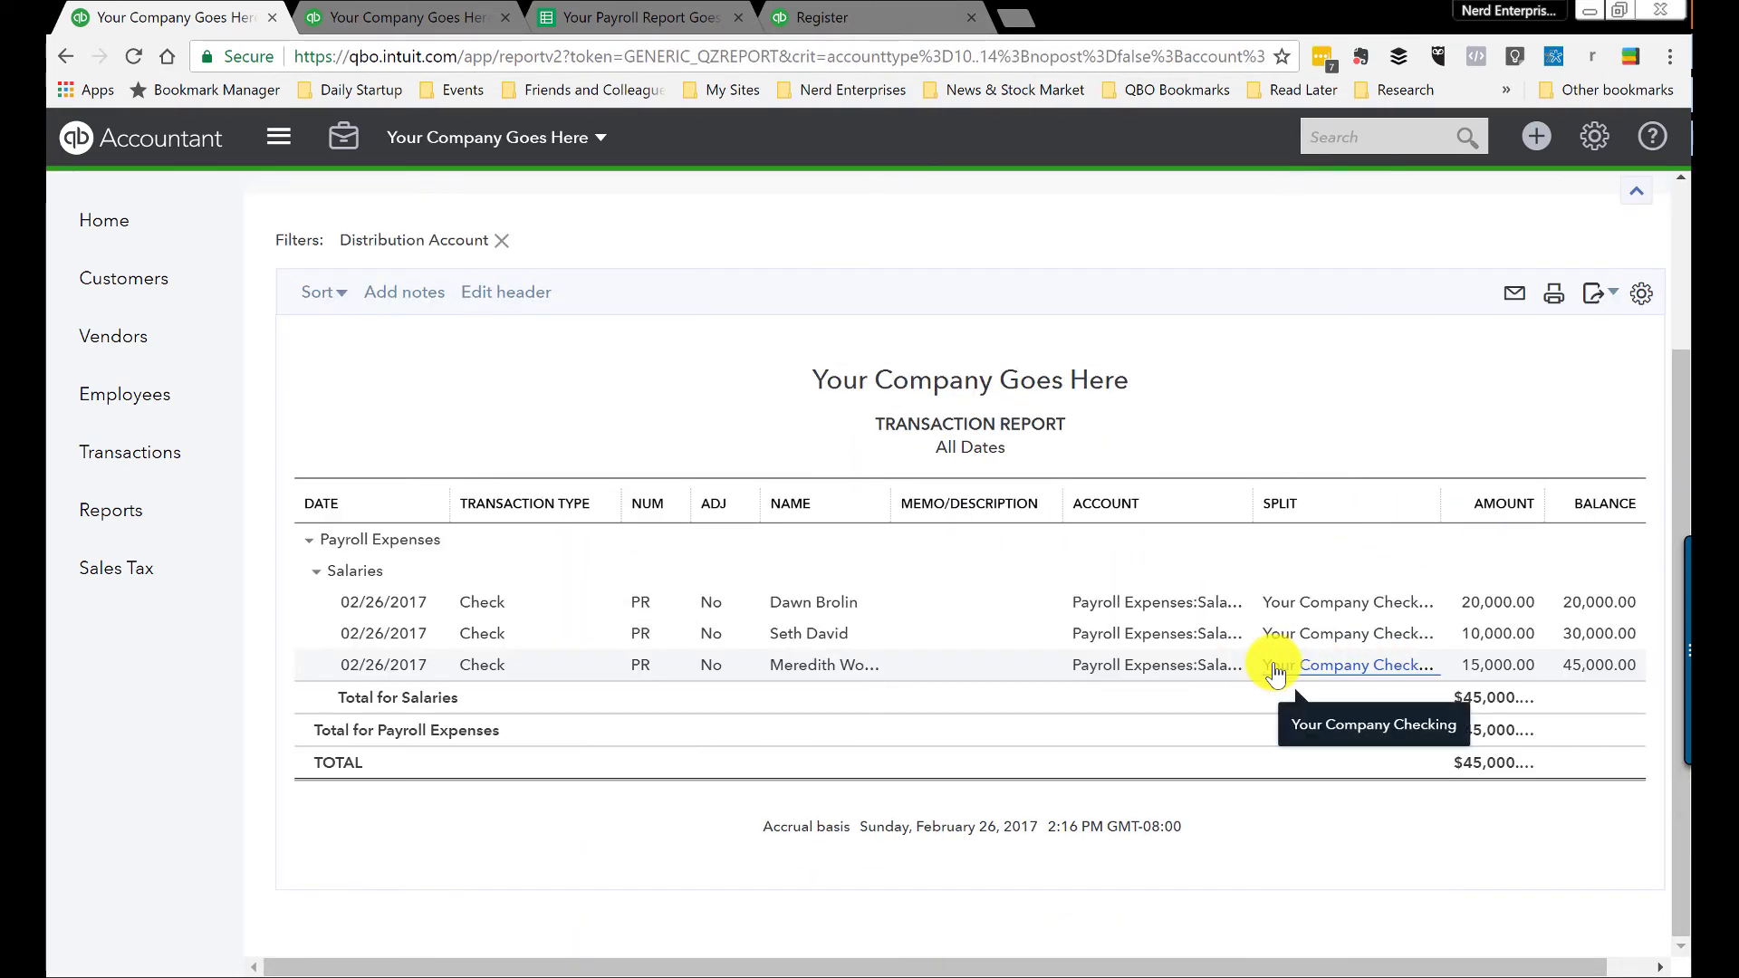
# Step: Change the 20,000.00 salary check to draw from Payroll Clearing and save it
pyautogui.click(1494, 603)
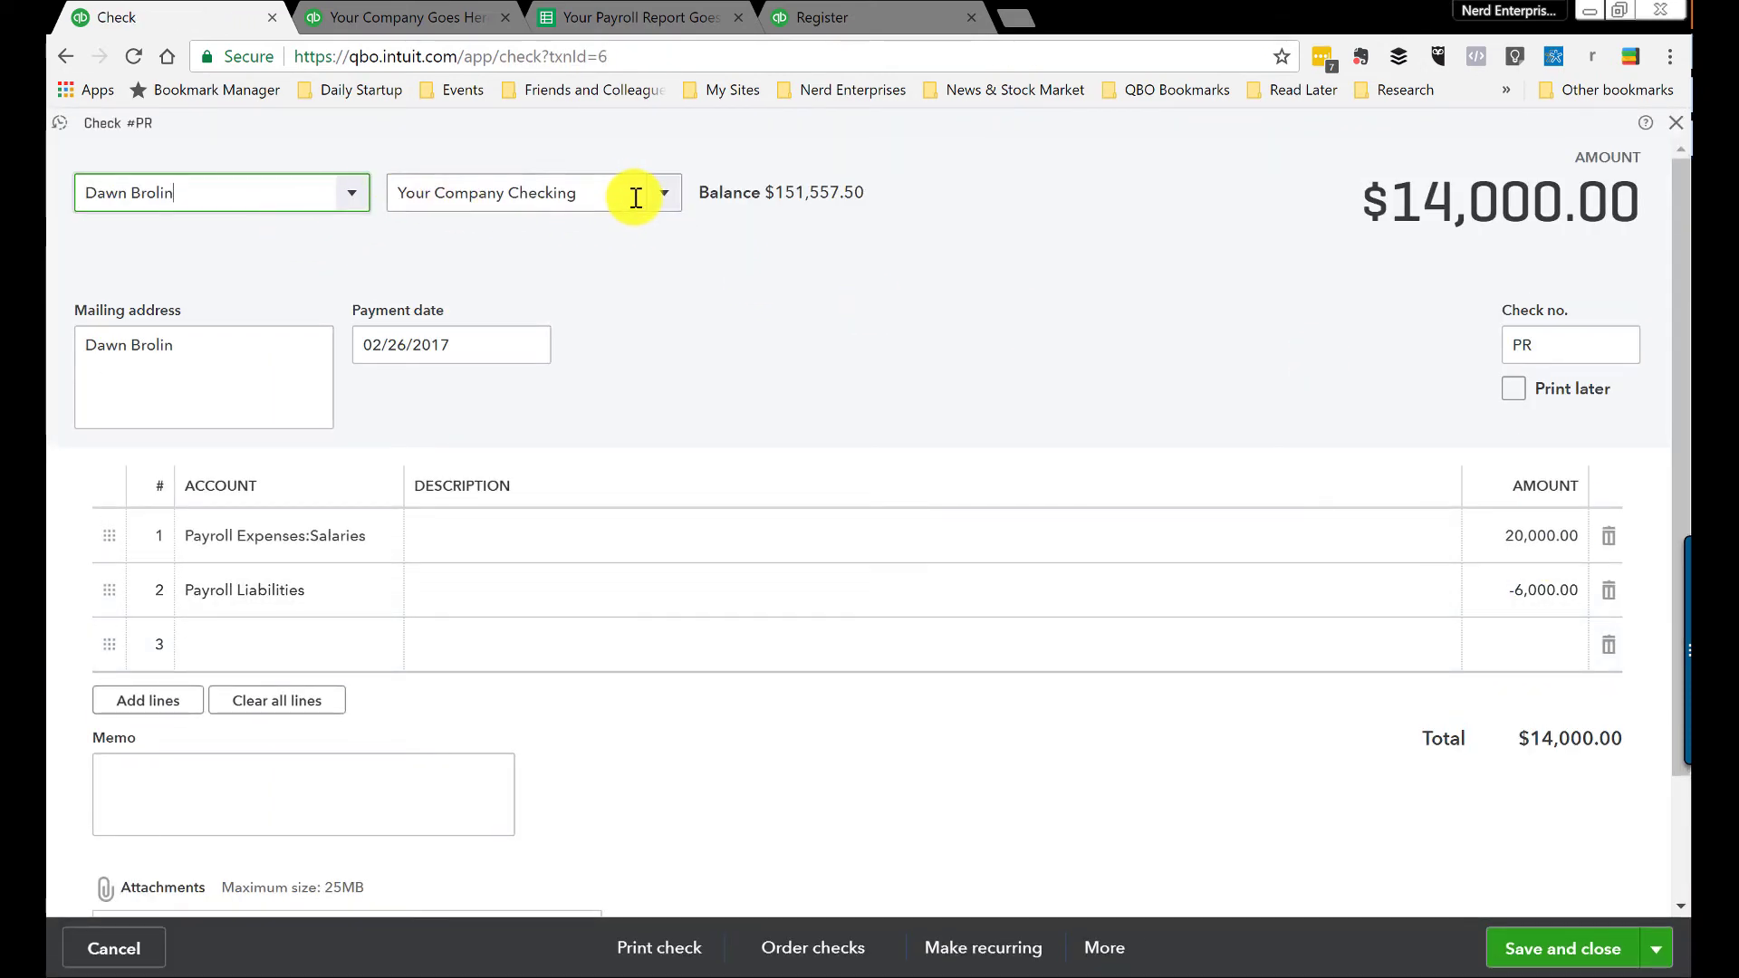
pyautogui.click(636, 197)
pyautogui.write('pay')
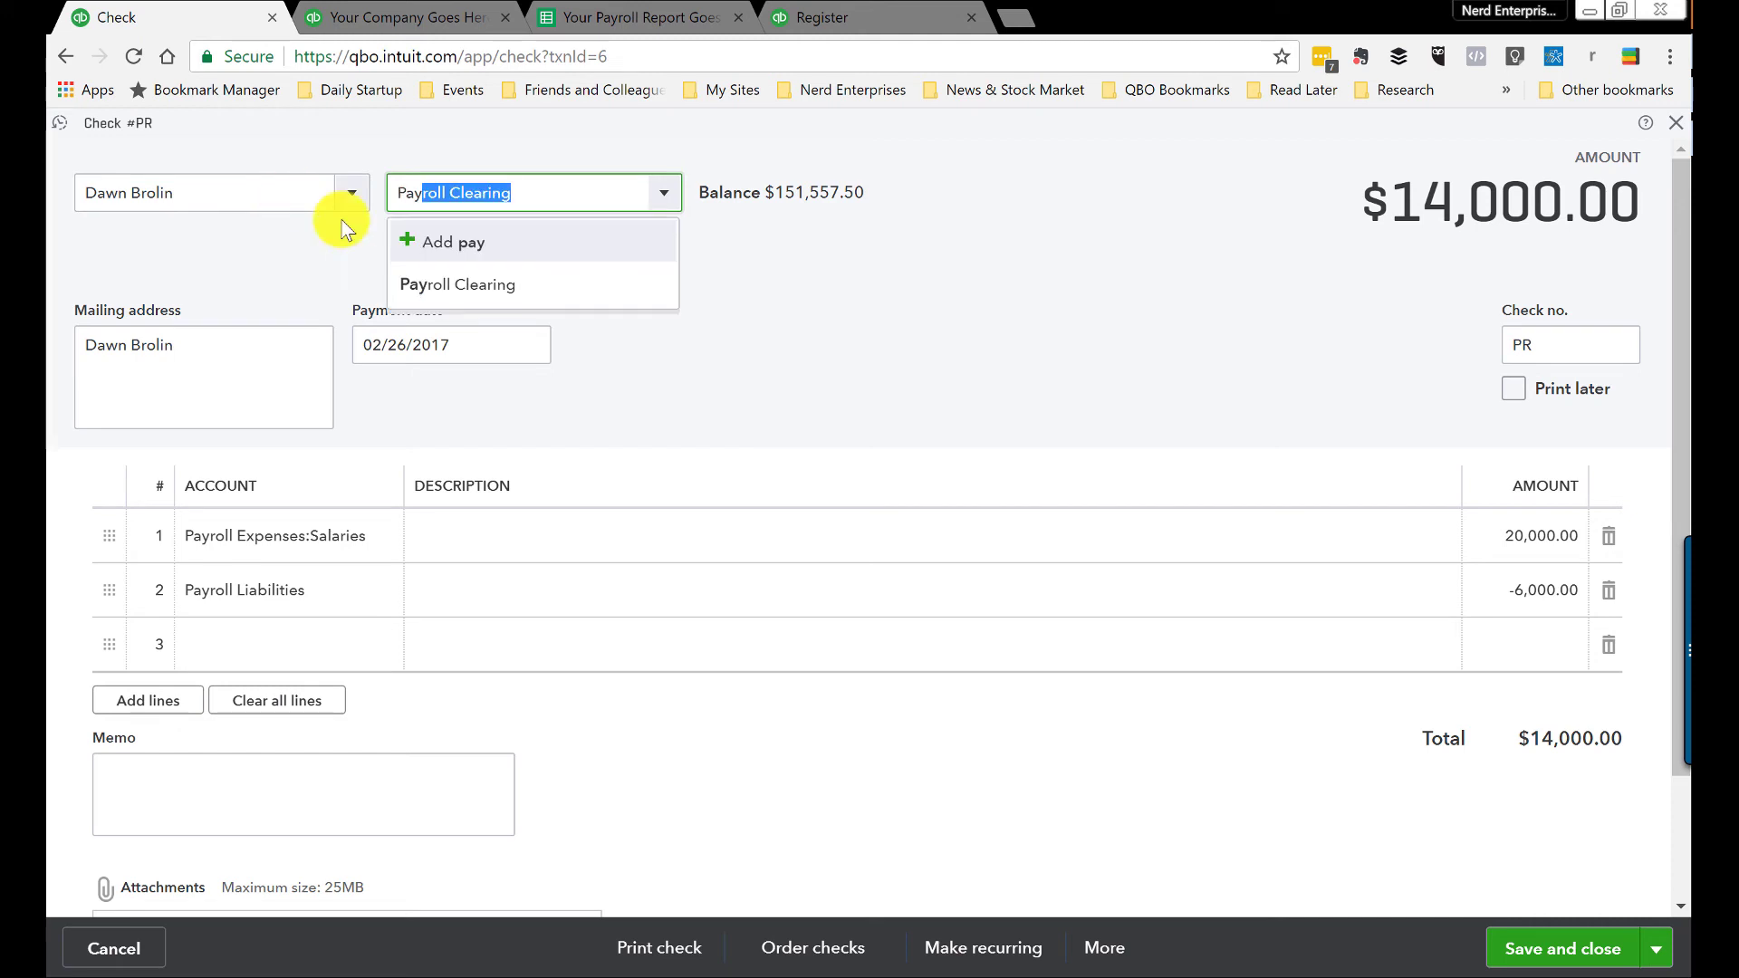
pyautogui.click(447, 285)
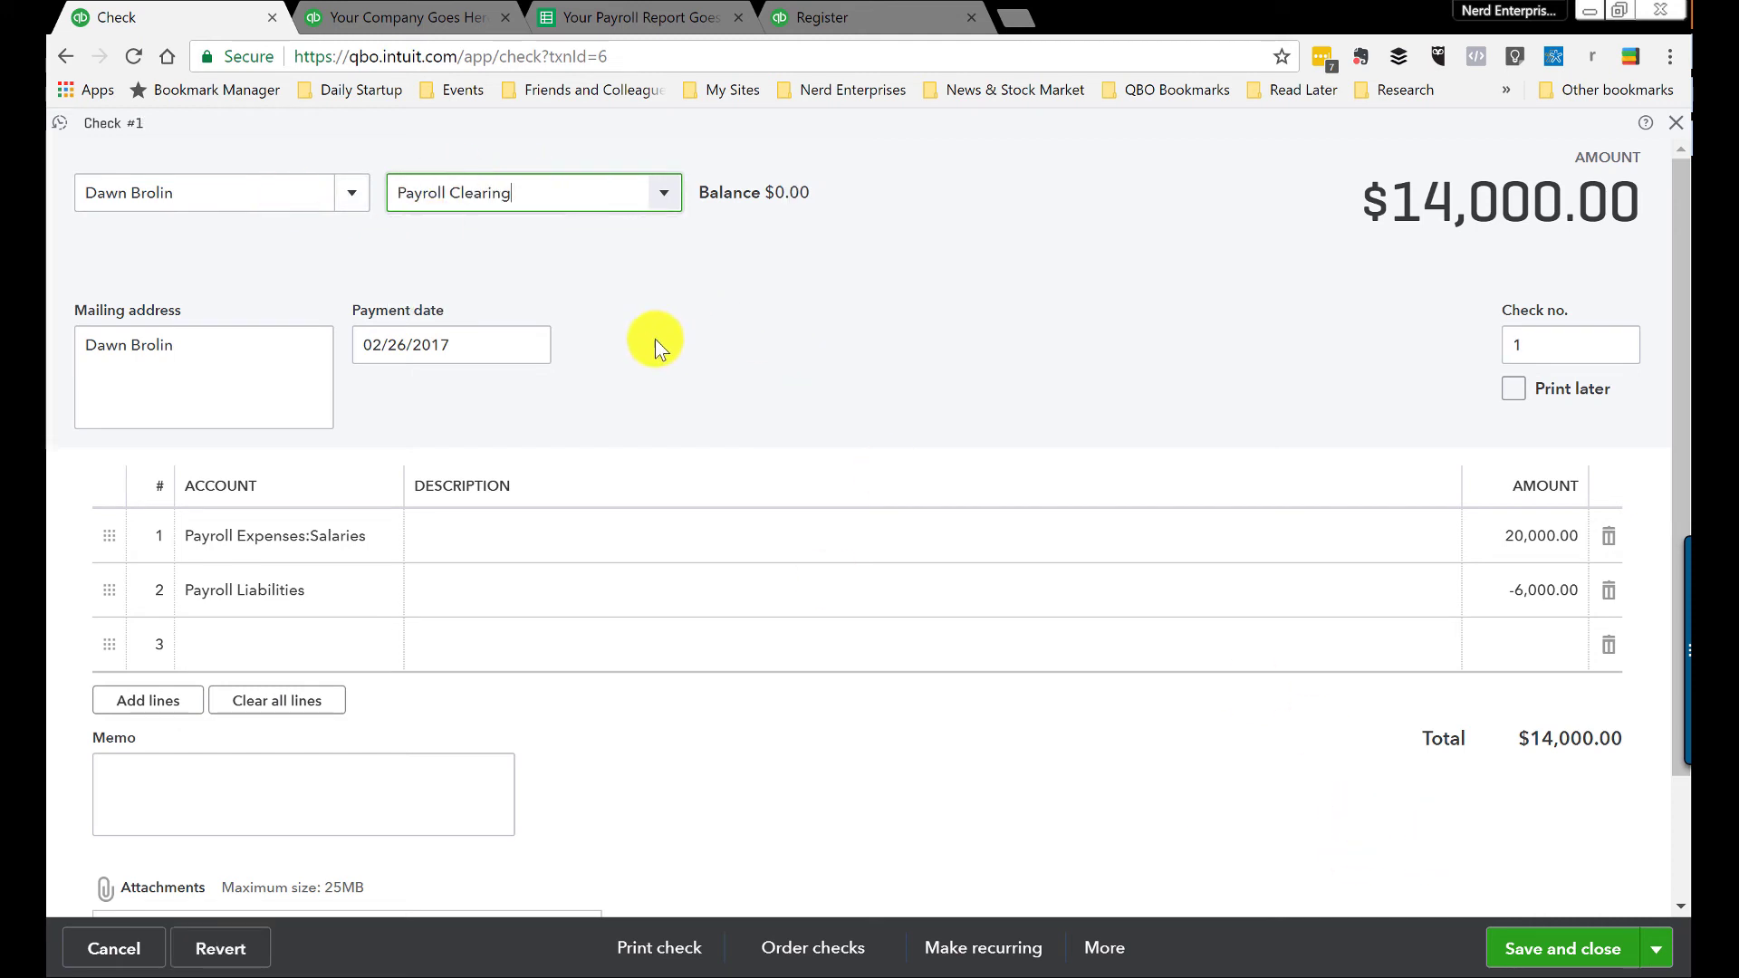
pyautogui.click(532, 182)
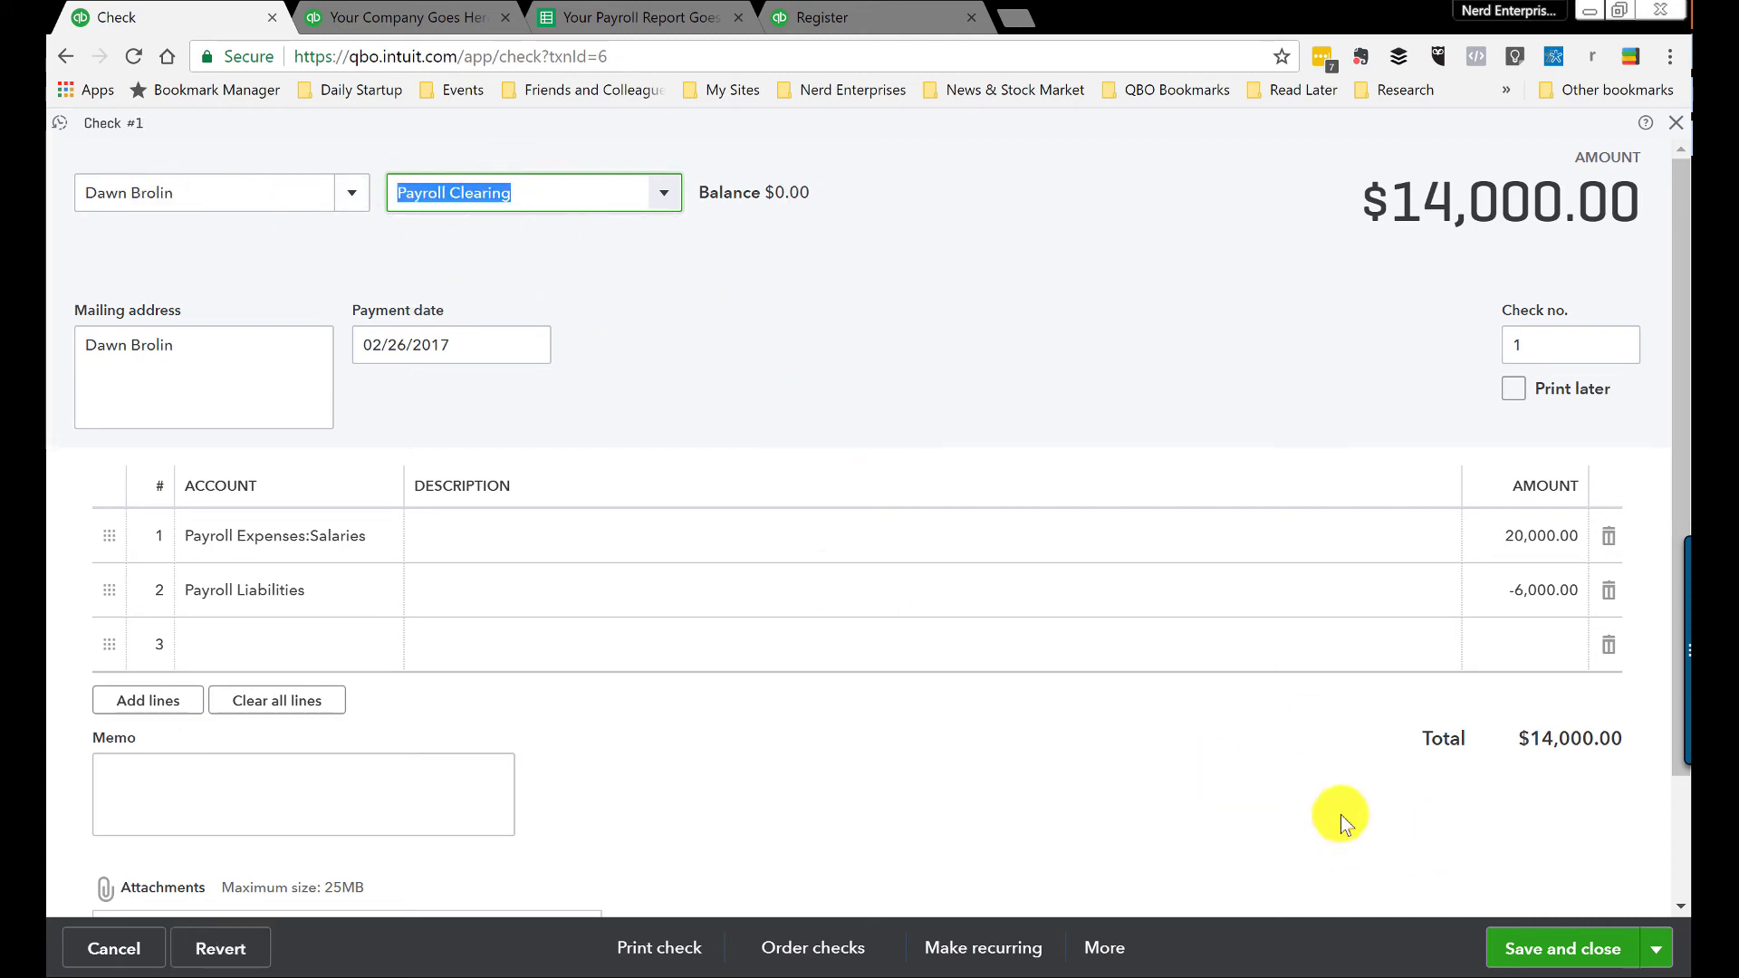
pyautogui.click(1540, 947)
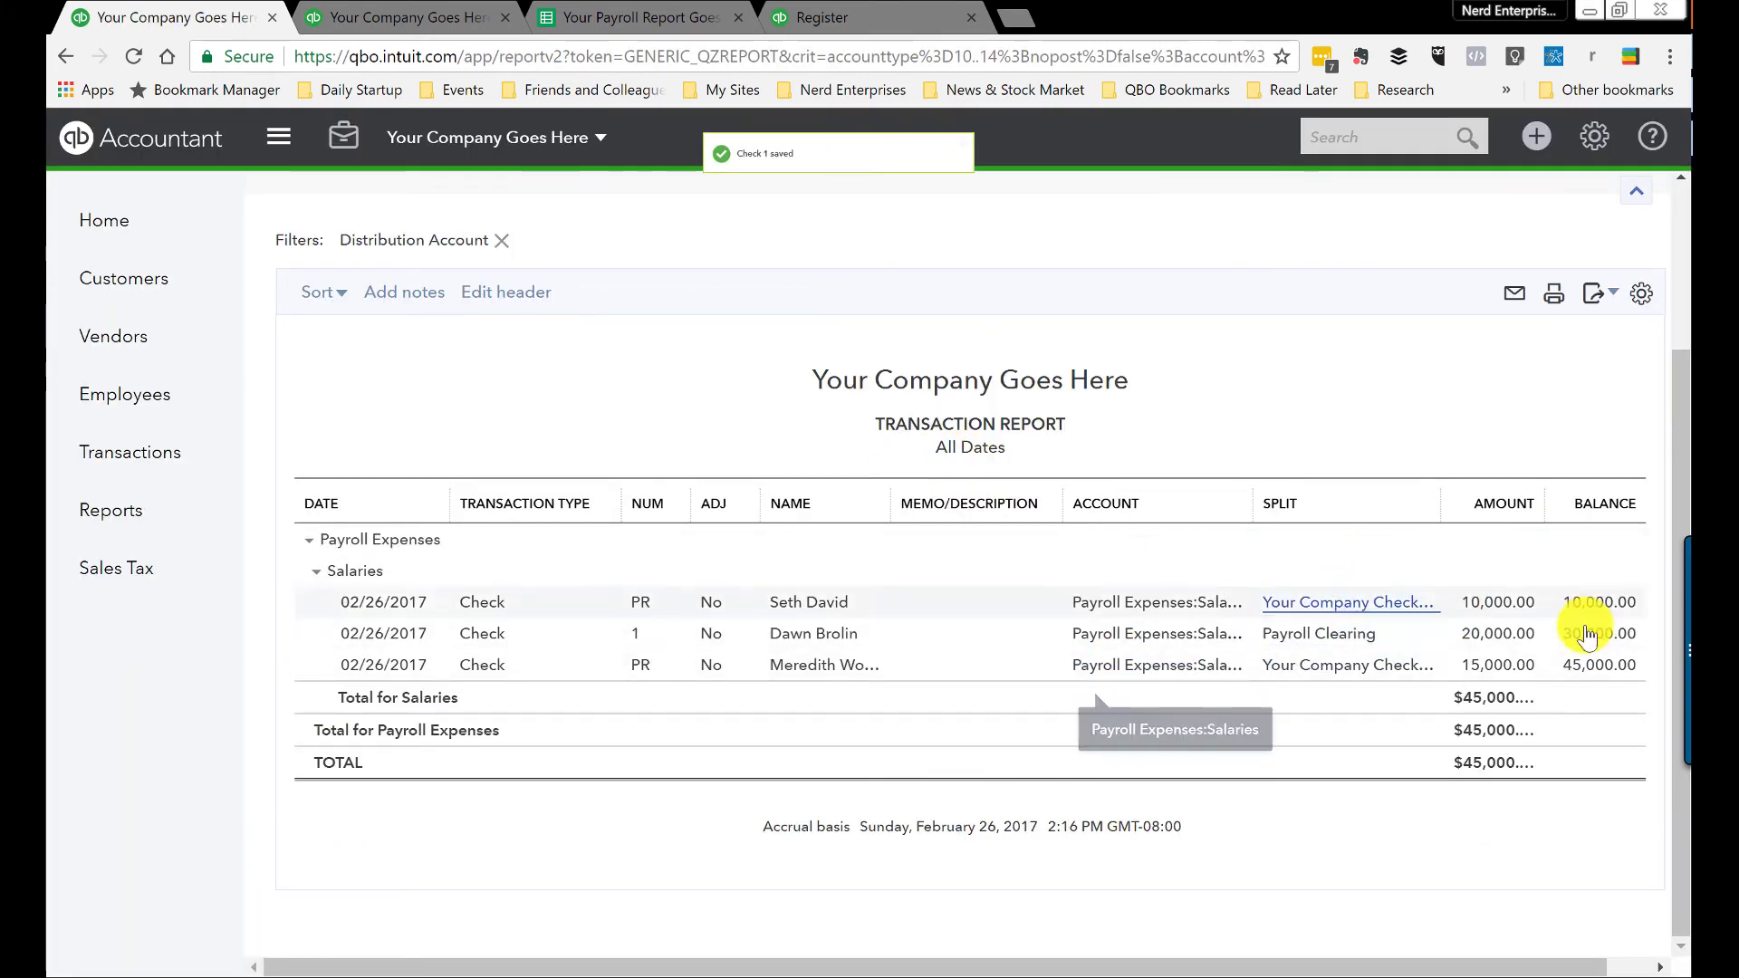
# Step: Switch the 10,000.00 and 15,000.00 checks to Payroll Clearing, then go to Reports
pyautogui.click(1499, 602)
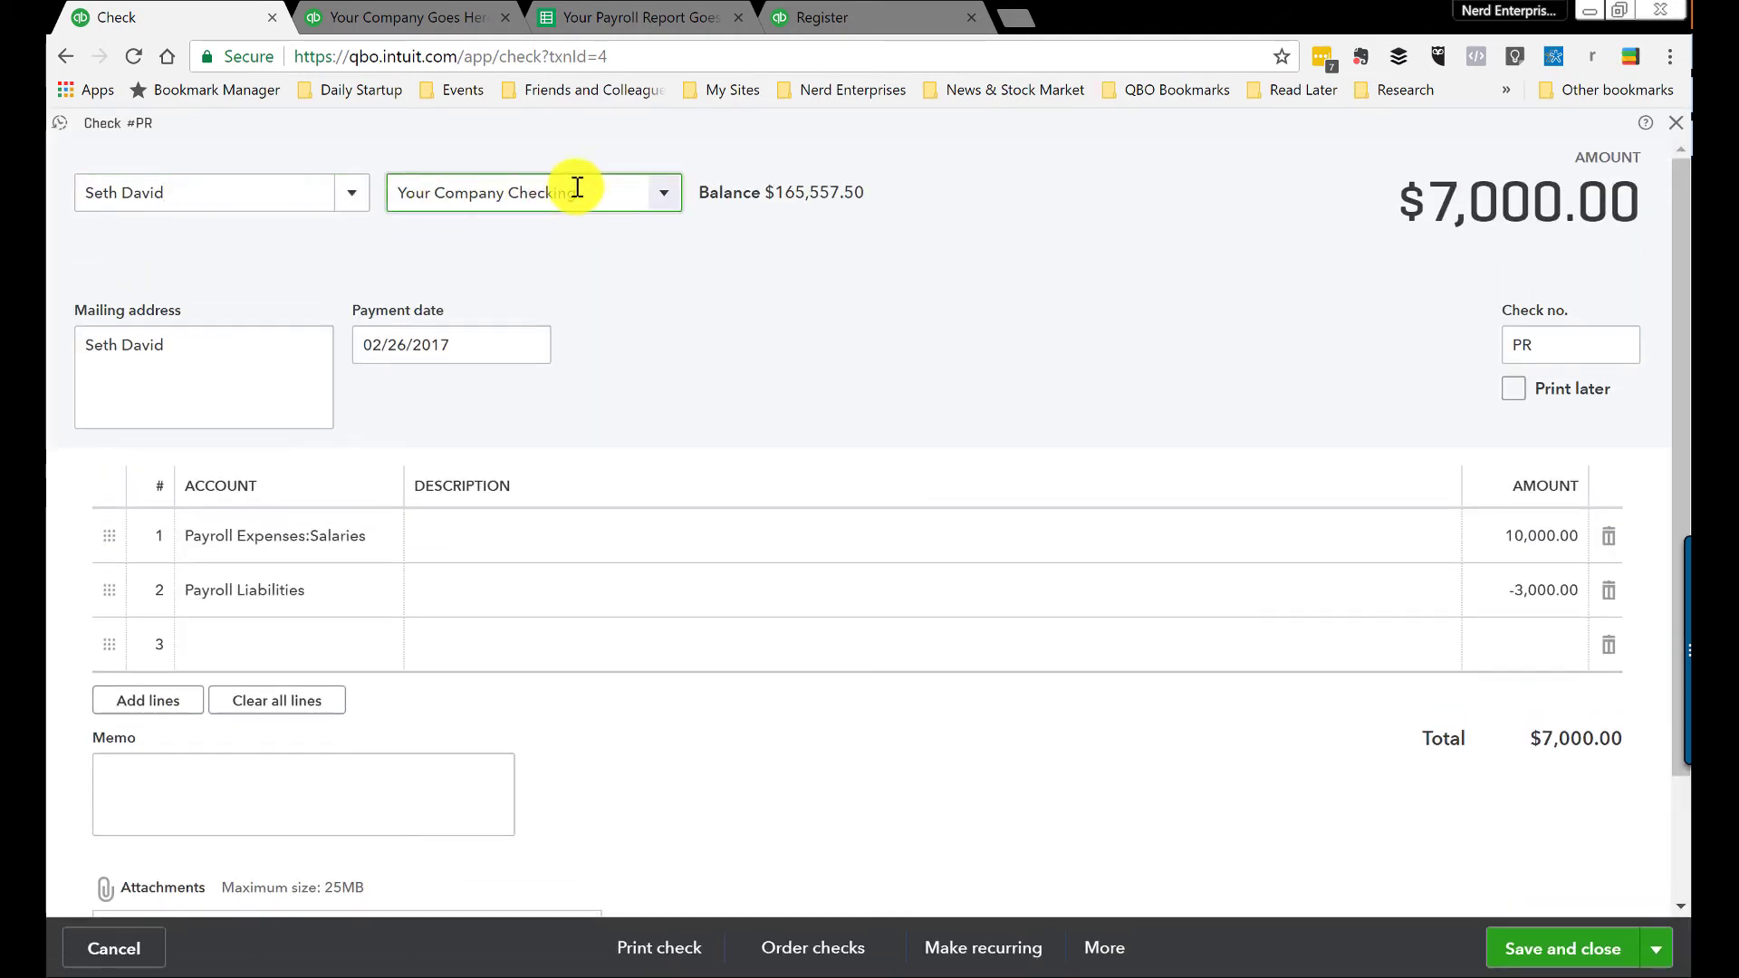
pyautogui.click(577, 188)
pyautogui.write('Payroll Clearing')
pyautogui.press('Tab')
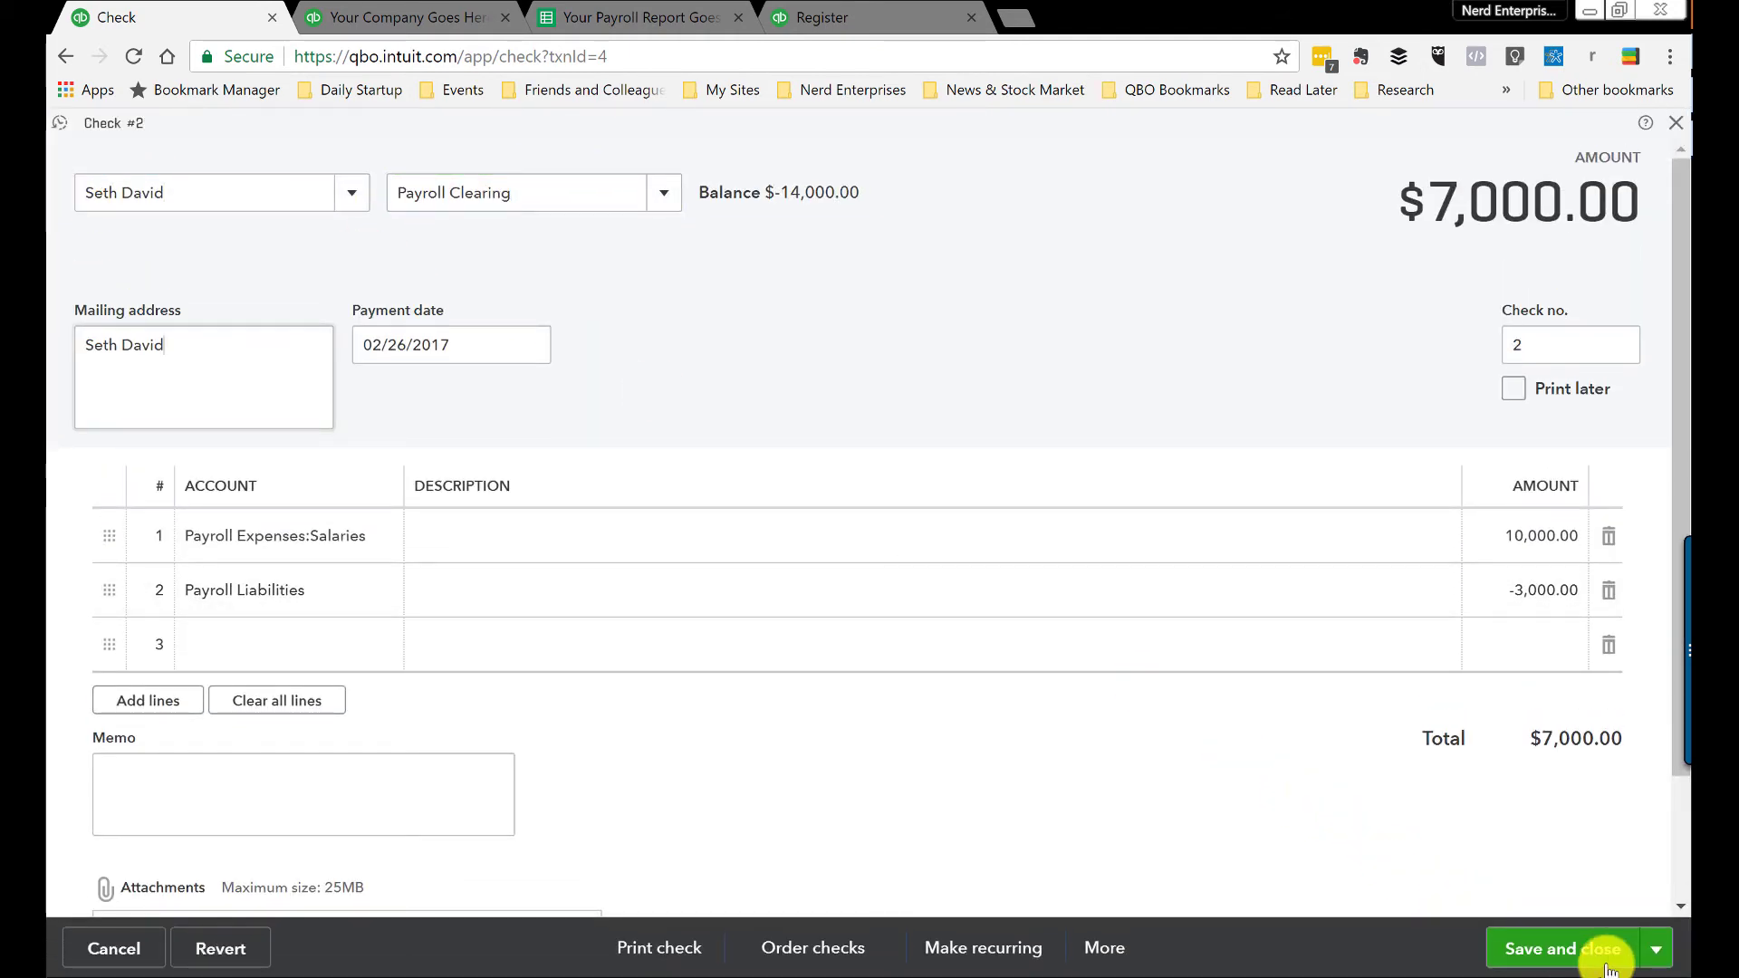
pyautogui.click(1606, 964)
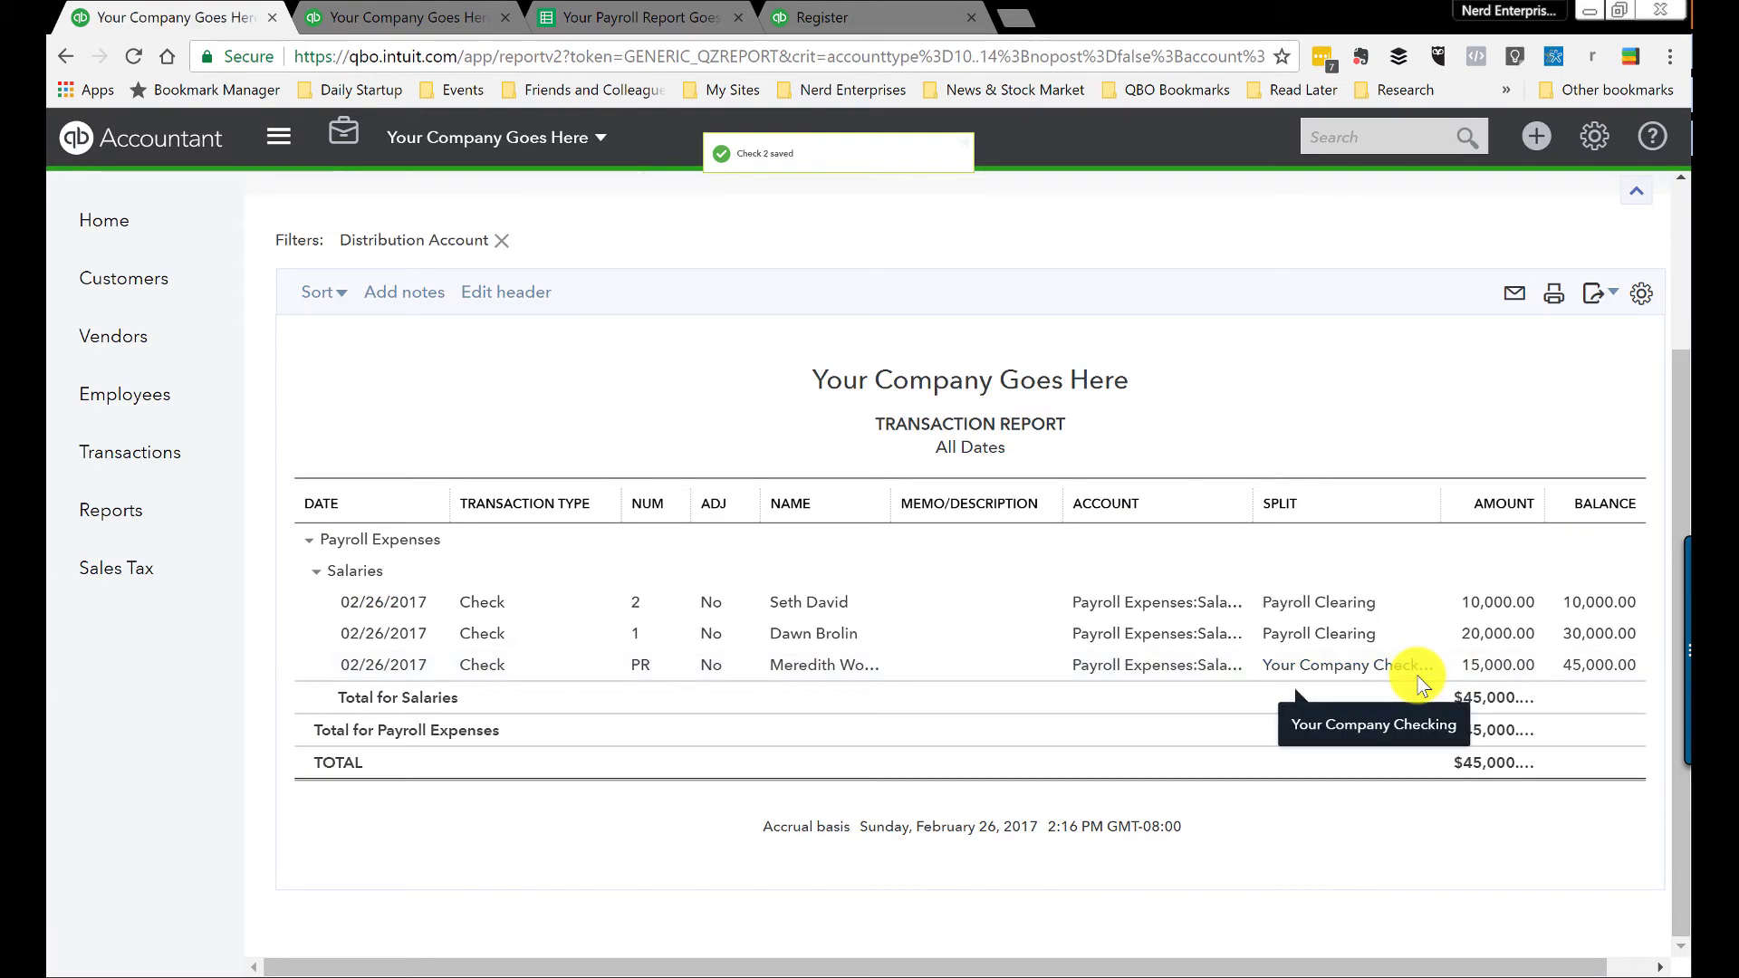
pyautogui.click(1490, 668)
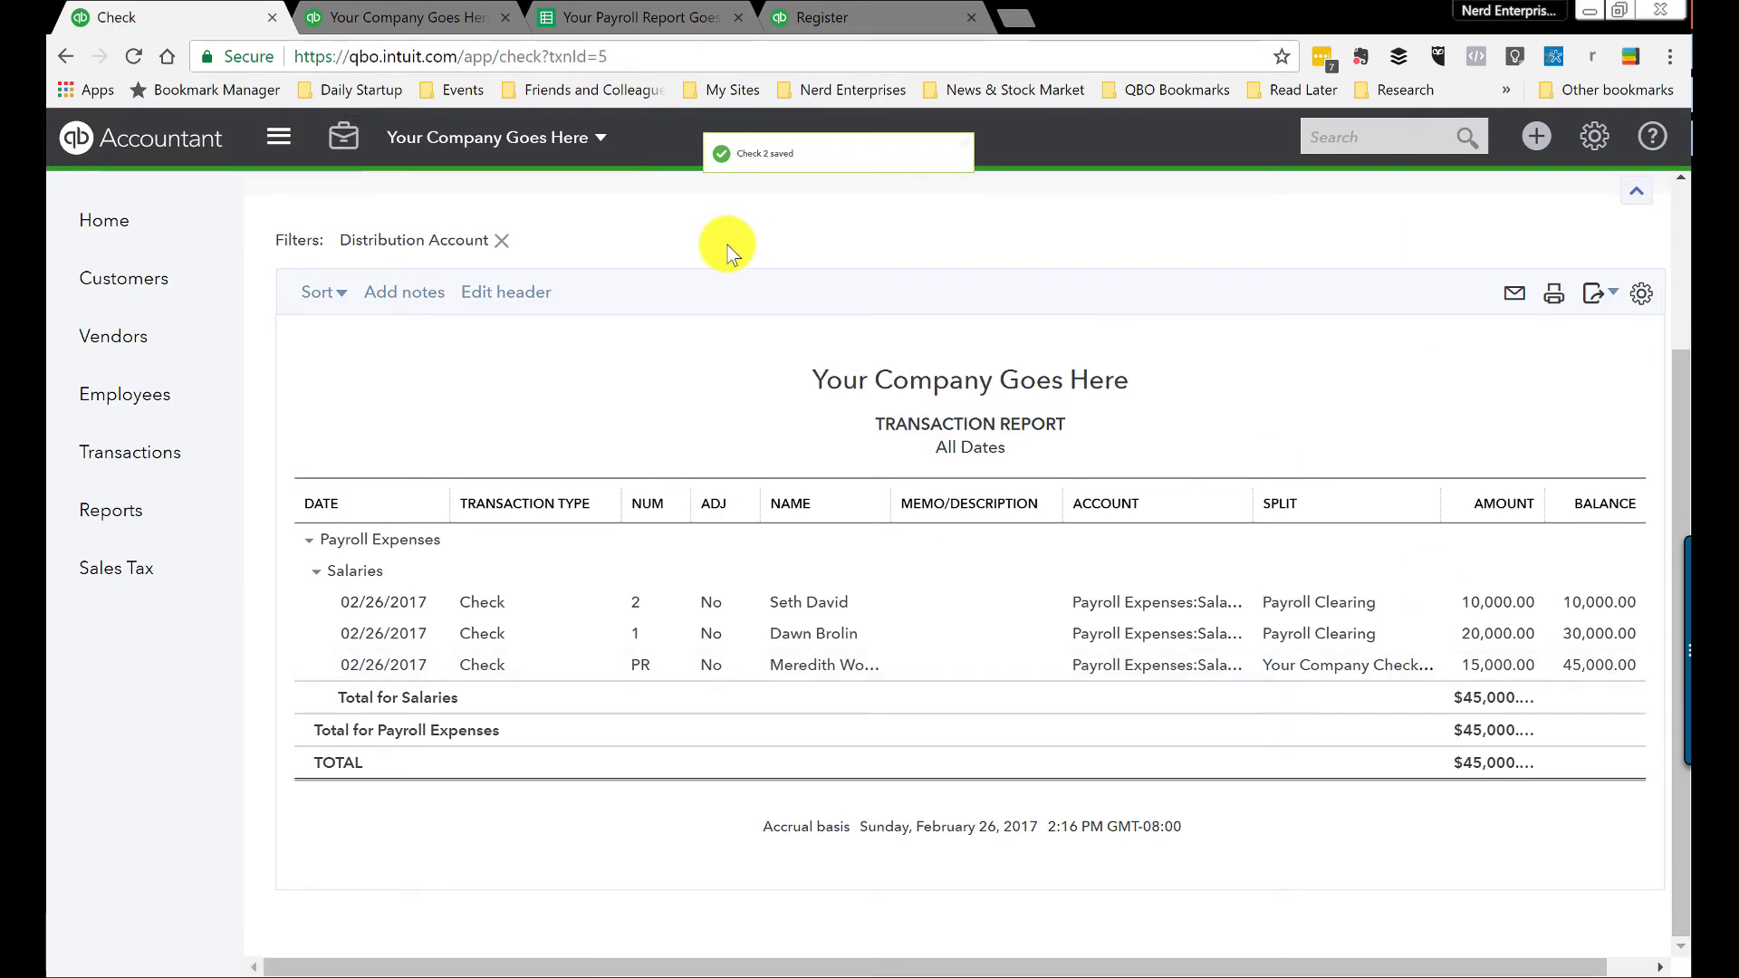
pyautogui.click(544, 186)
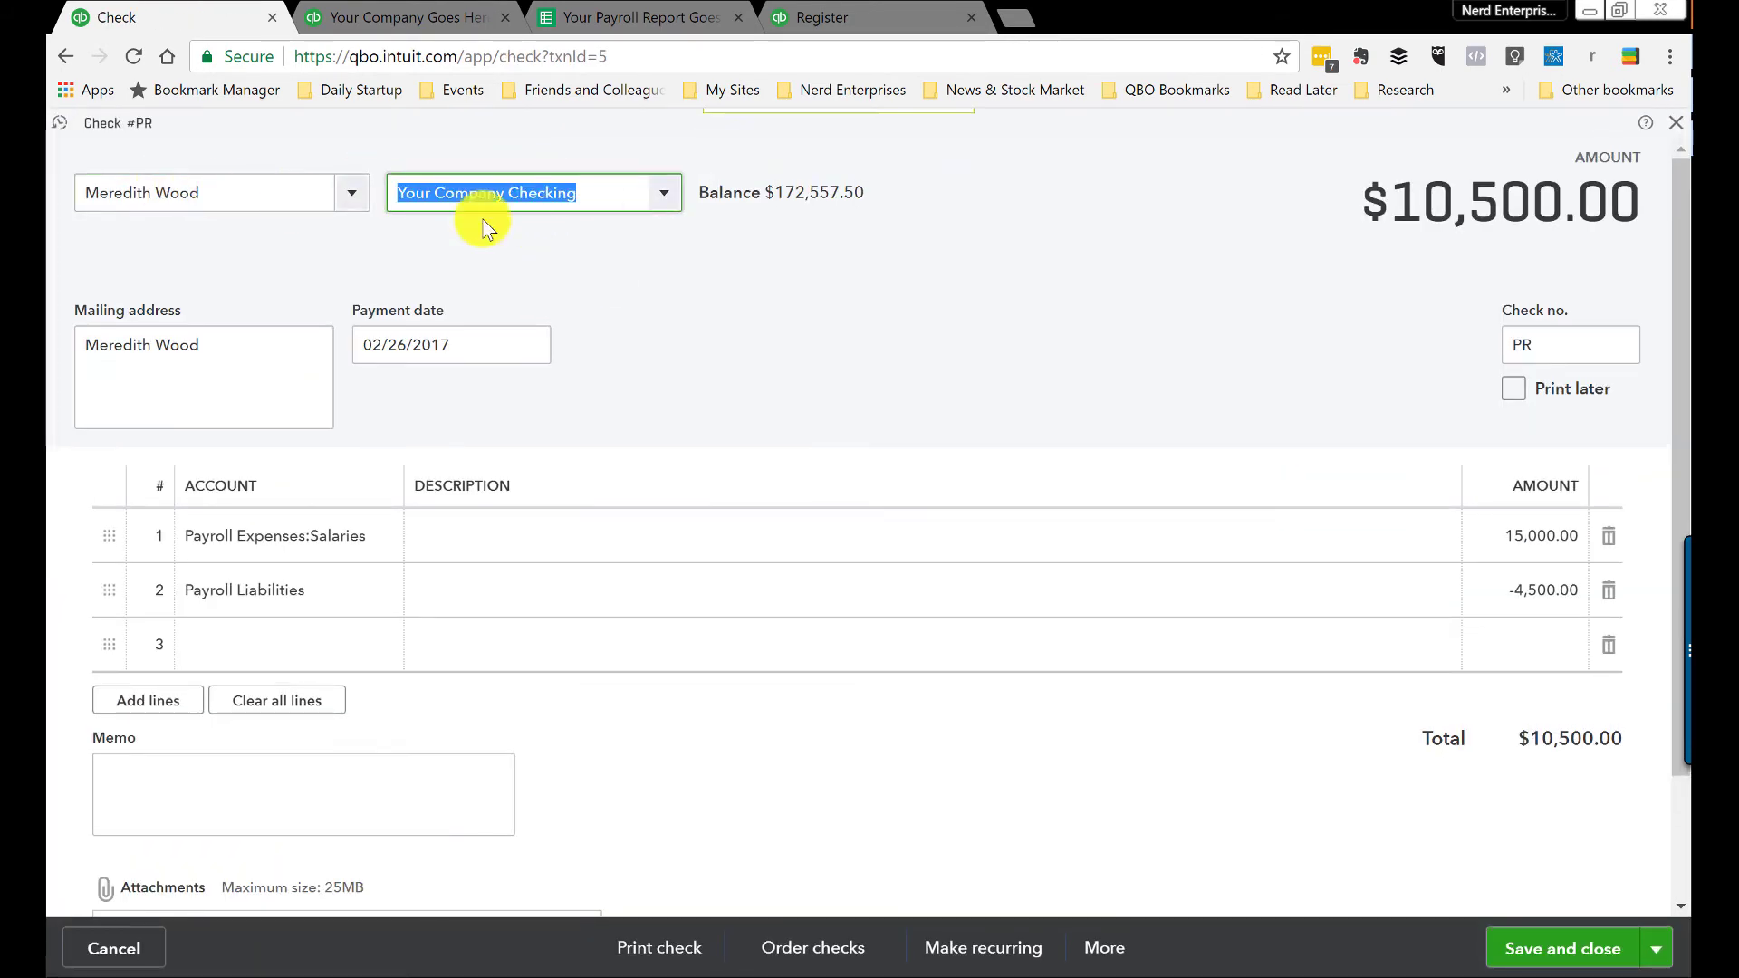
pyautogui.write('Payroll Clearing')
pyautogui.click(1534, 947)
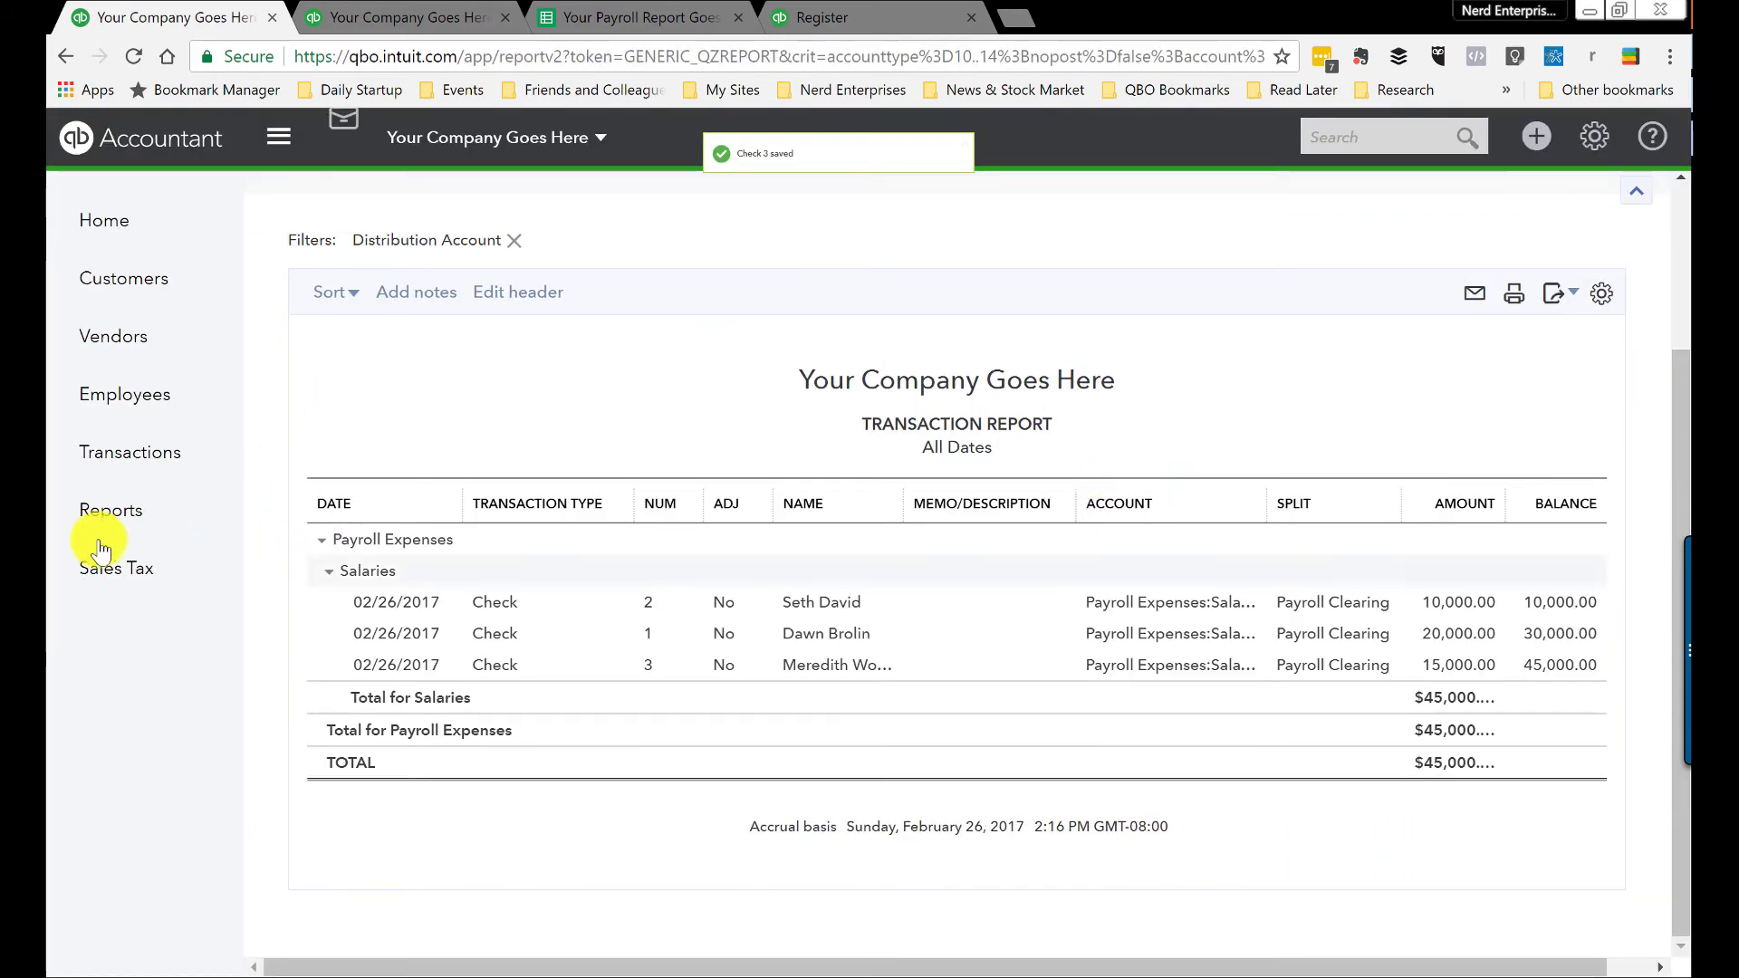
pyautogui.click(110, 518)
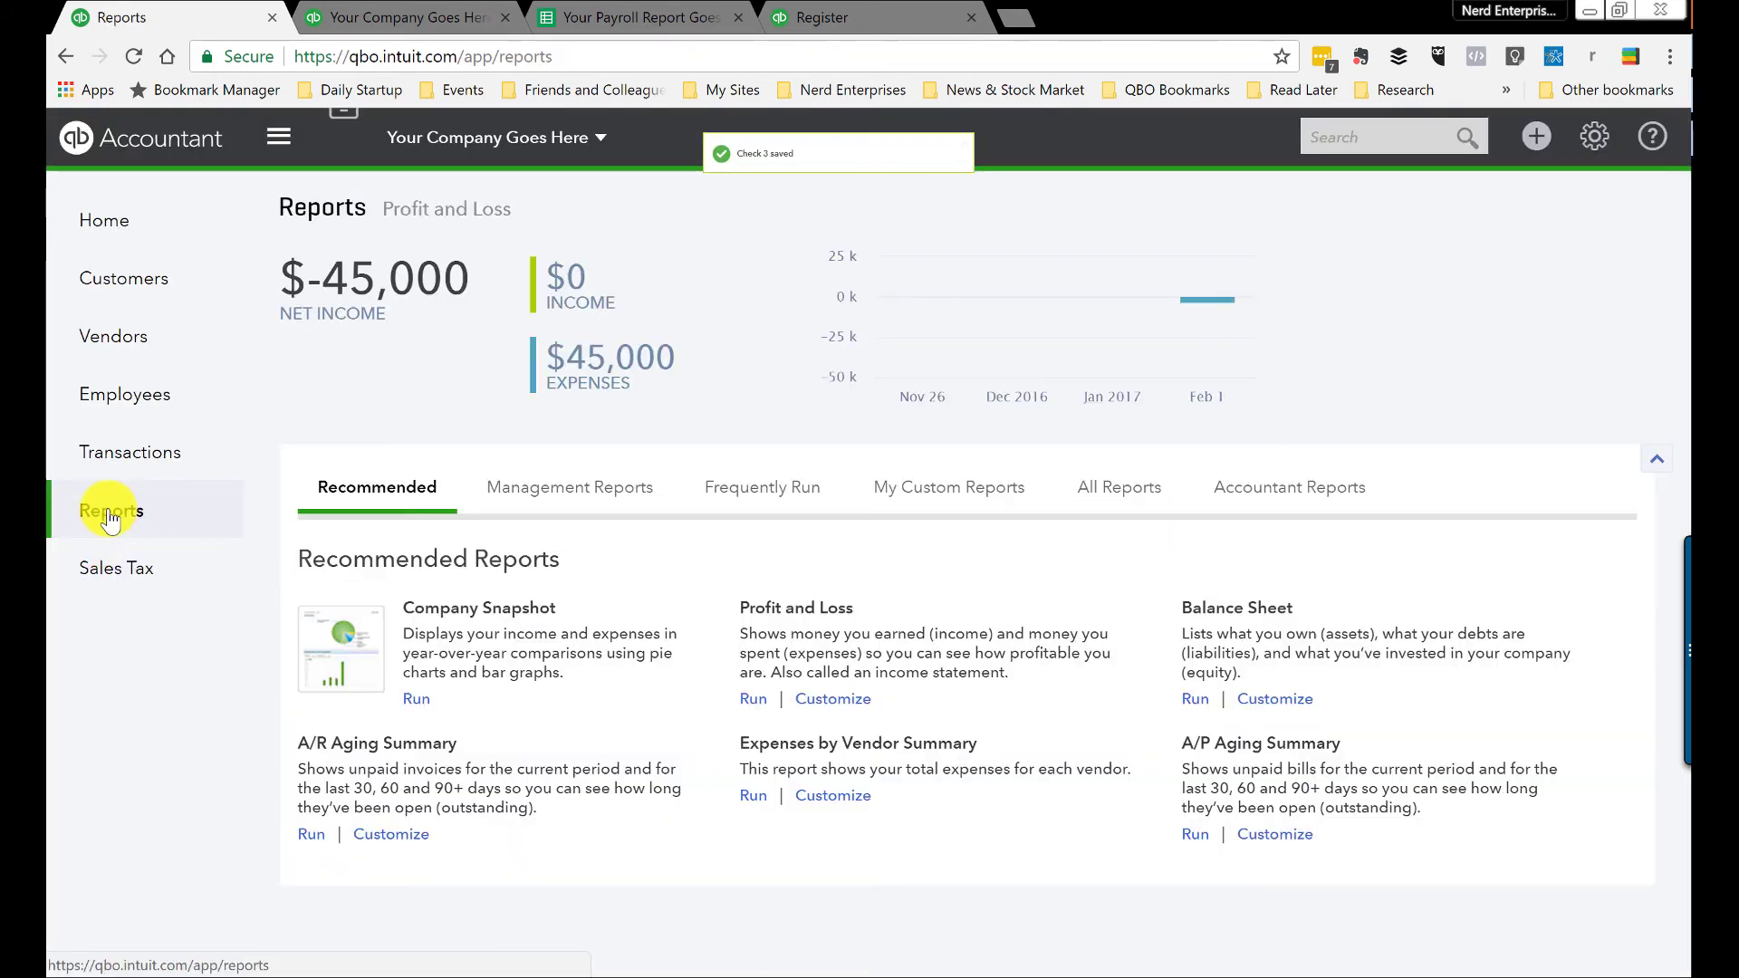
# Step: Reload the Payroll Clearing register to show the three checks at a -31,500.00 ending balance
pyautogui.click(843, 17)
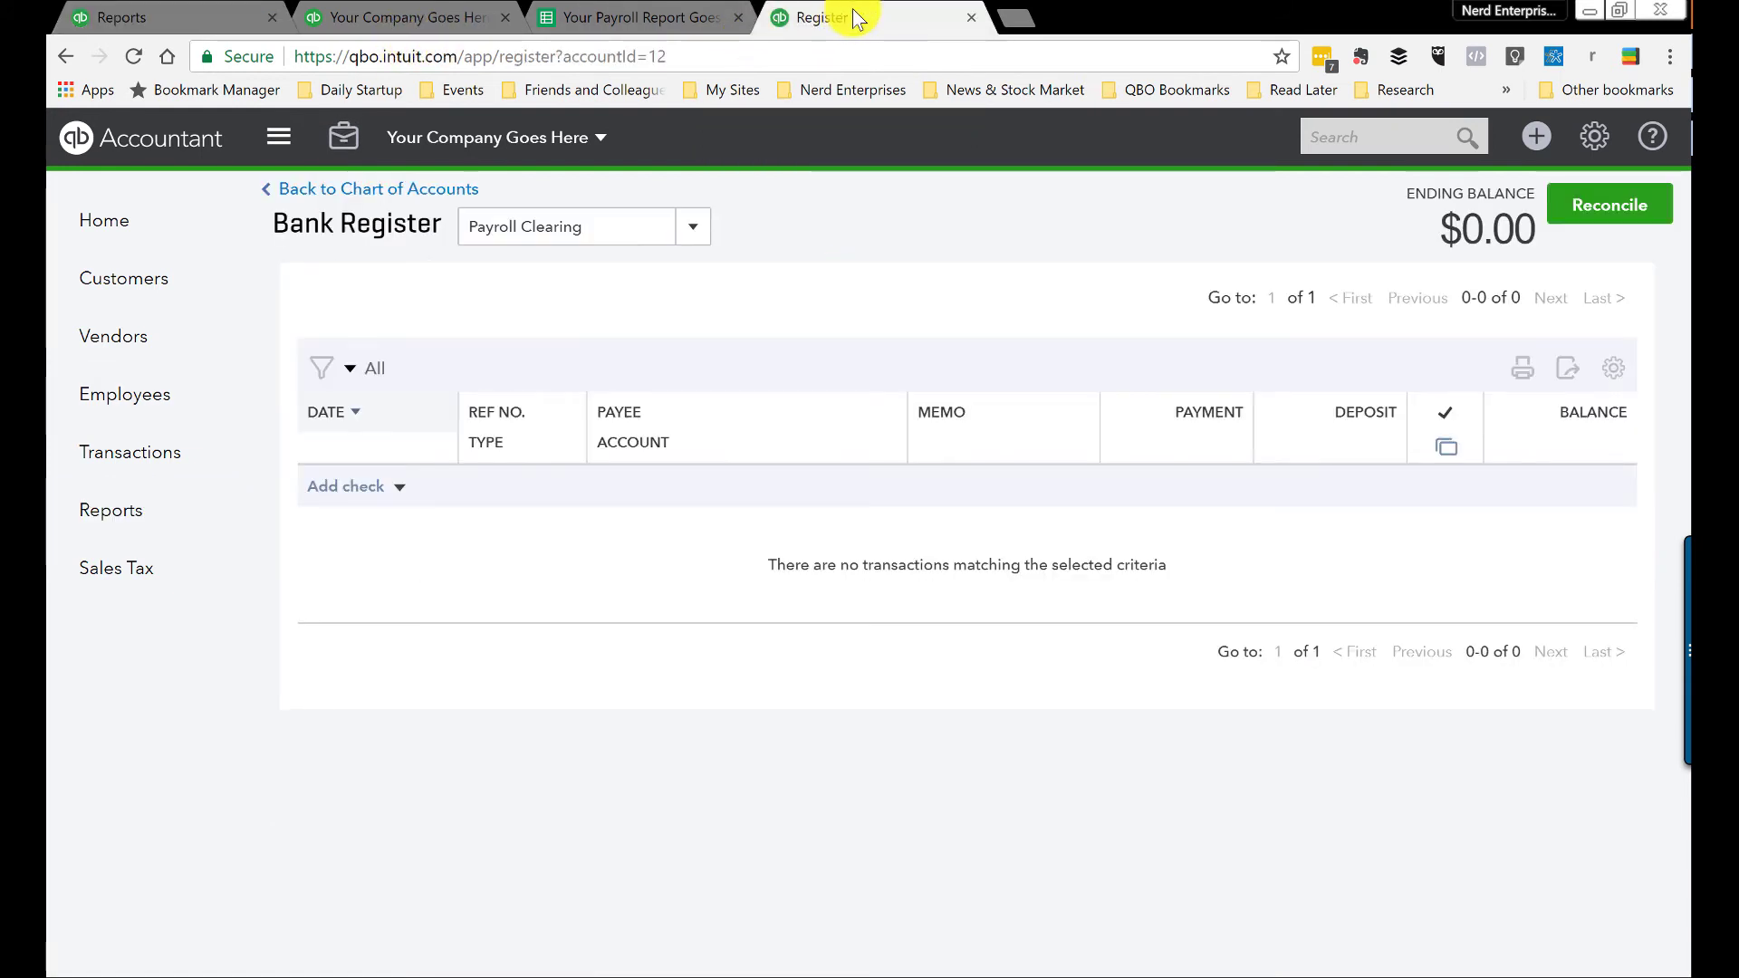
pyautogui.click(138, 55)
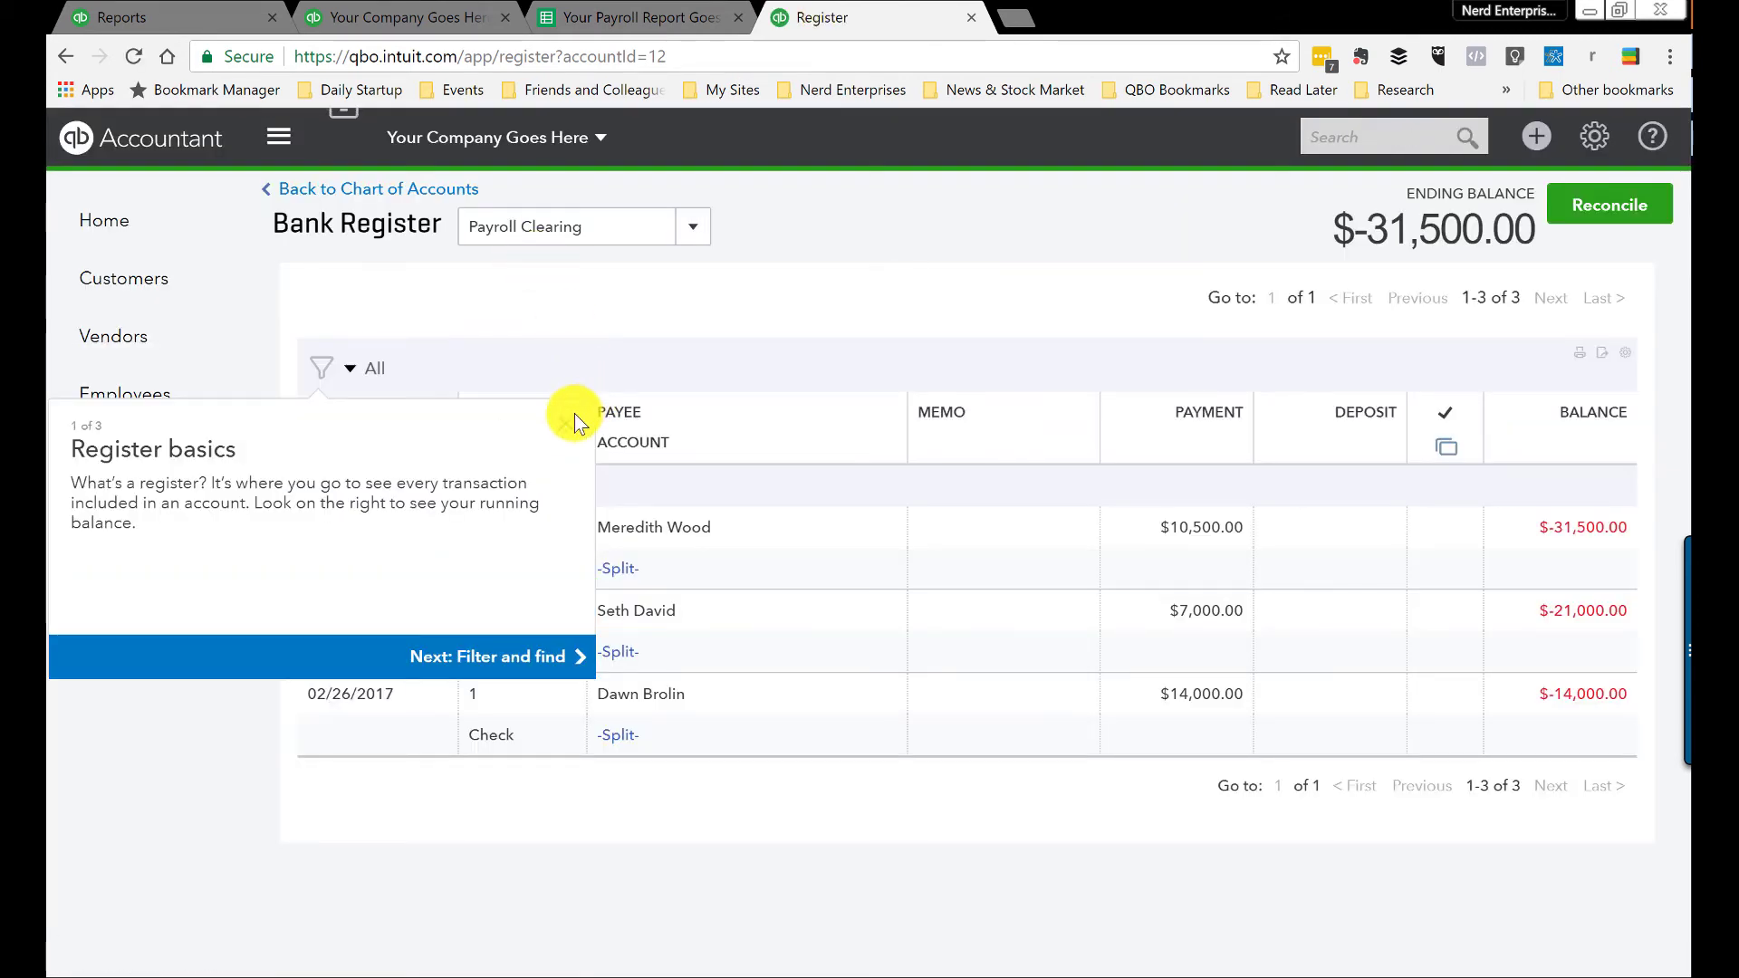
pyautogui.click(571, 421)
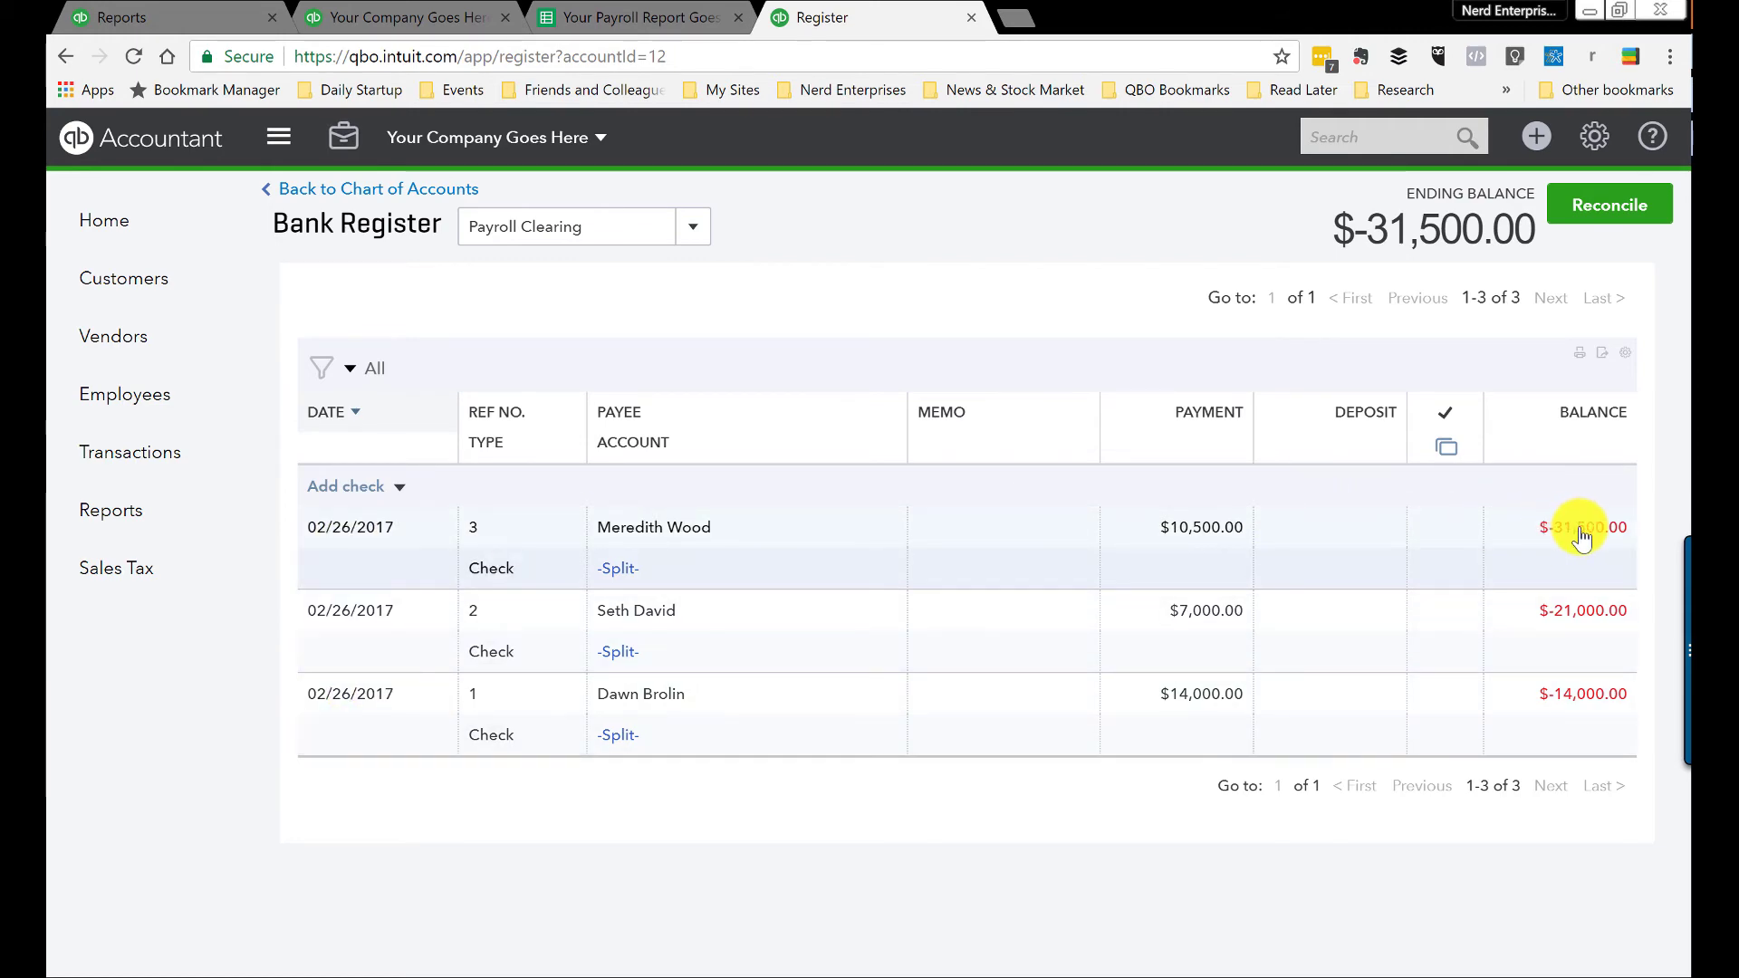
# Step: Inspect the Net Pay total formula =sum(D5,D10,D15) in D21 of the payroll spreadsheet
pyautogui.click(605, 18)
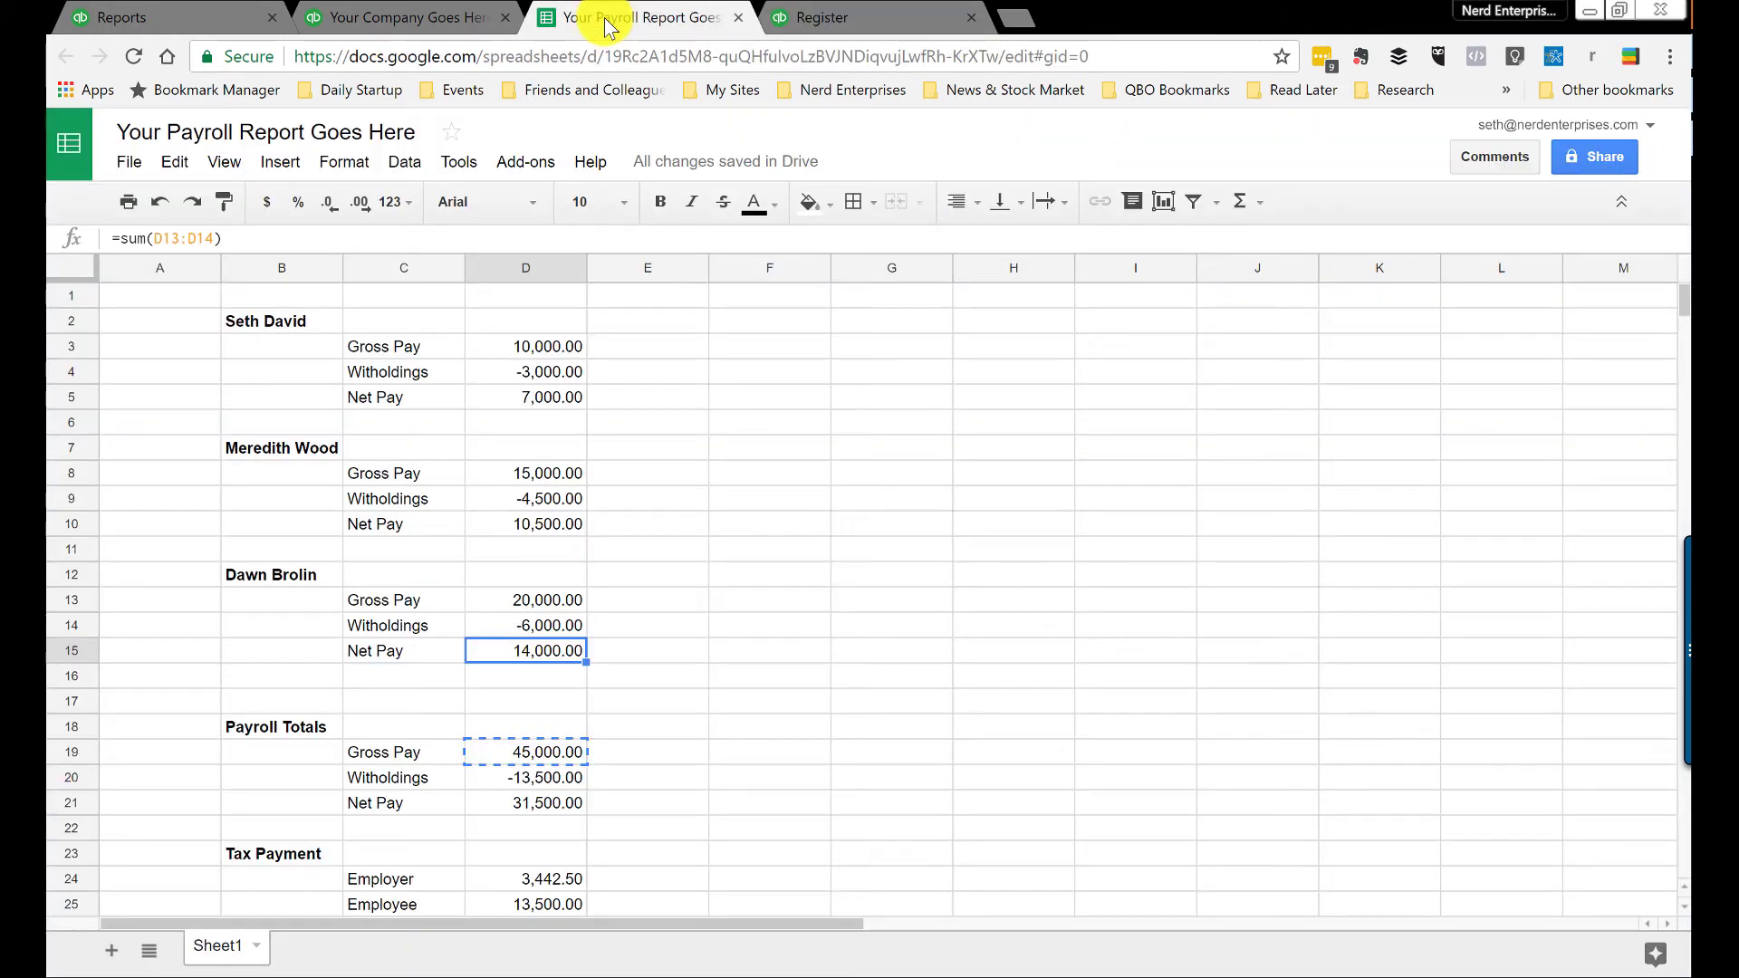
pyautogui.scroll(-3, 689, 491)
pyautogui.scroll(3, 688, 491)
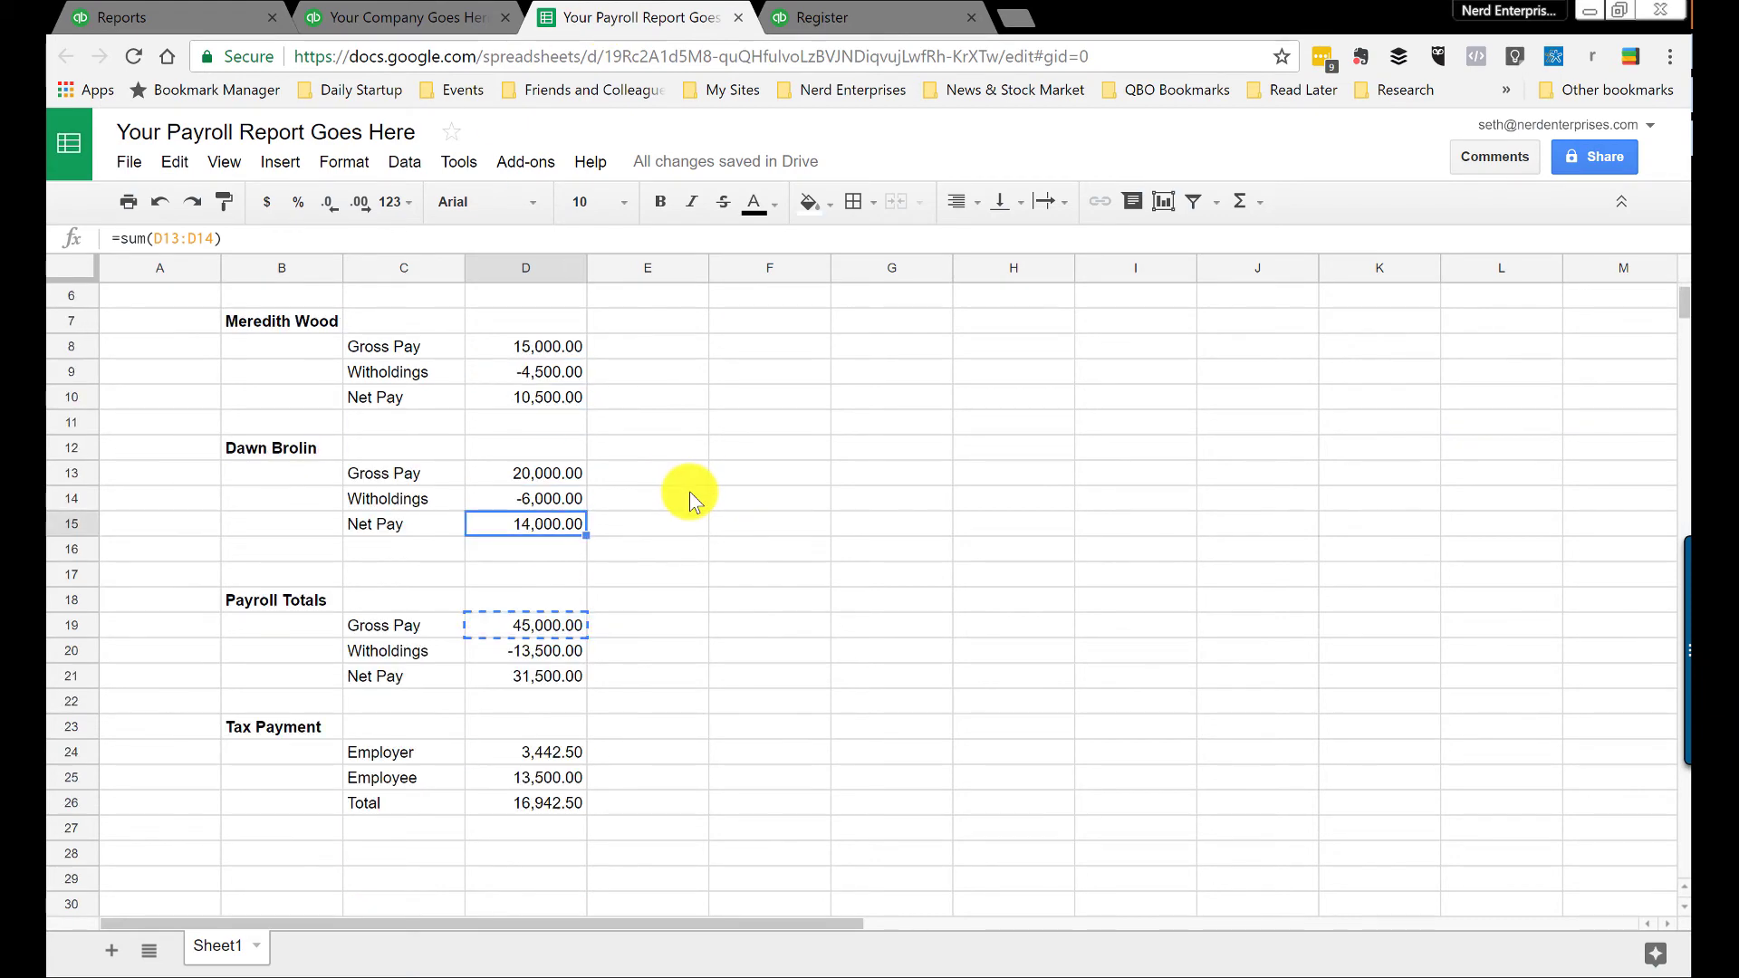
pyautogui.click(544, 681)
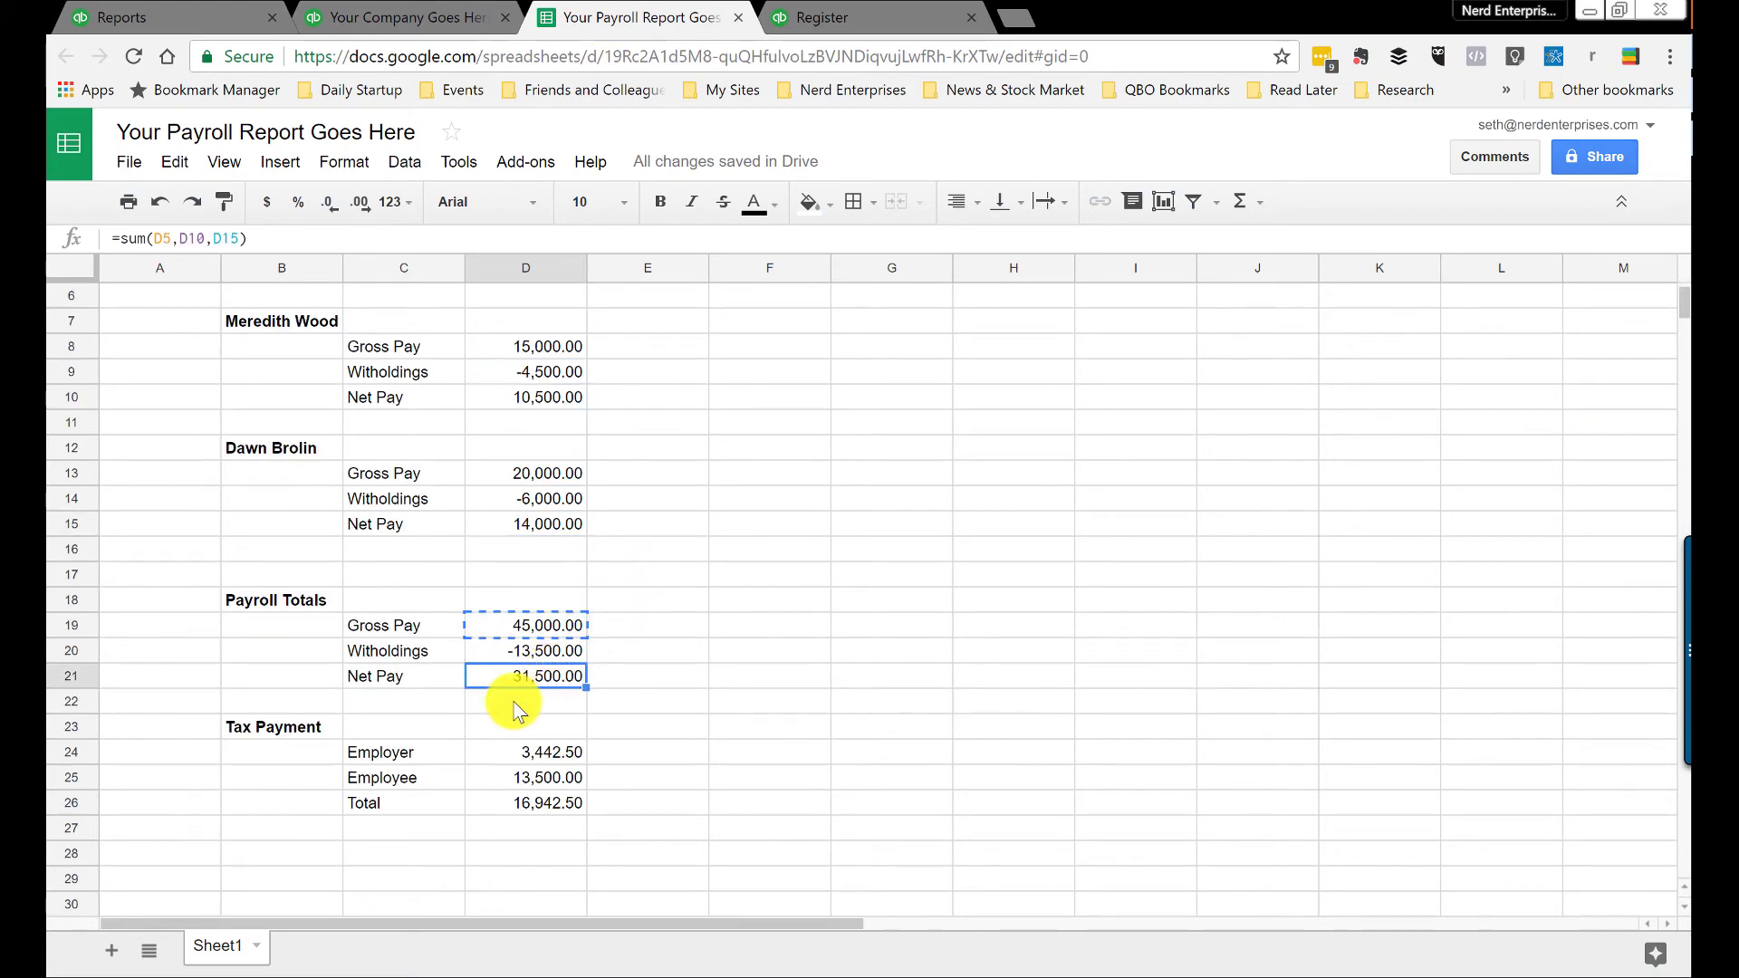
# Step: Compare the 31,500.00 Net Pay total with the Payroll Clearing register, then return to the balance sheet
pyautogui.click(815, 19)
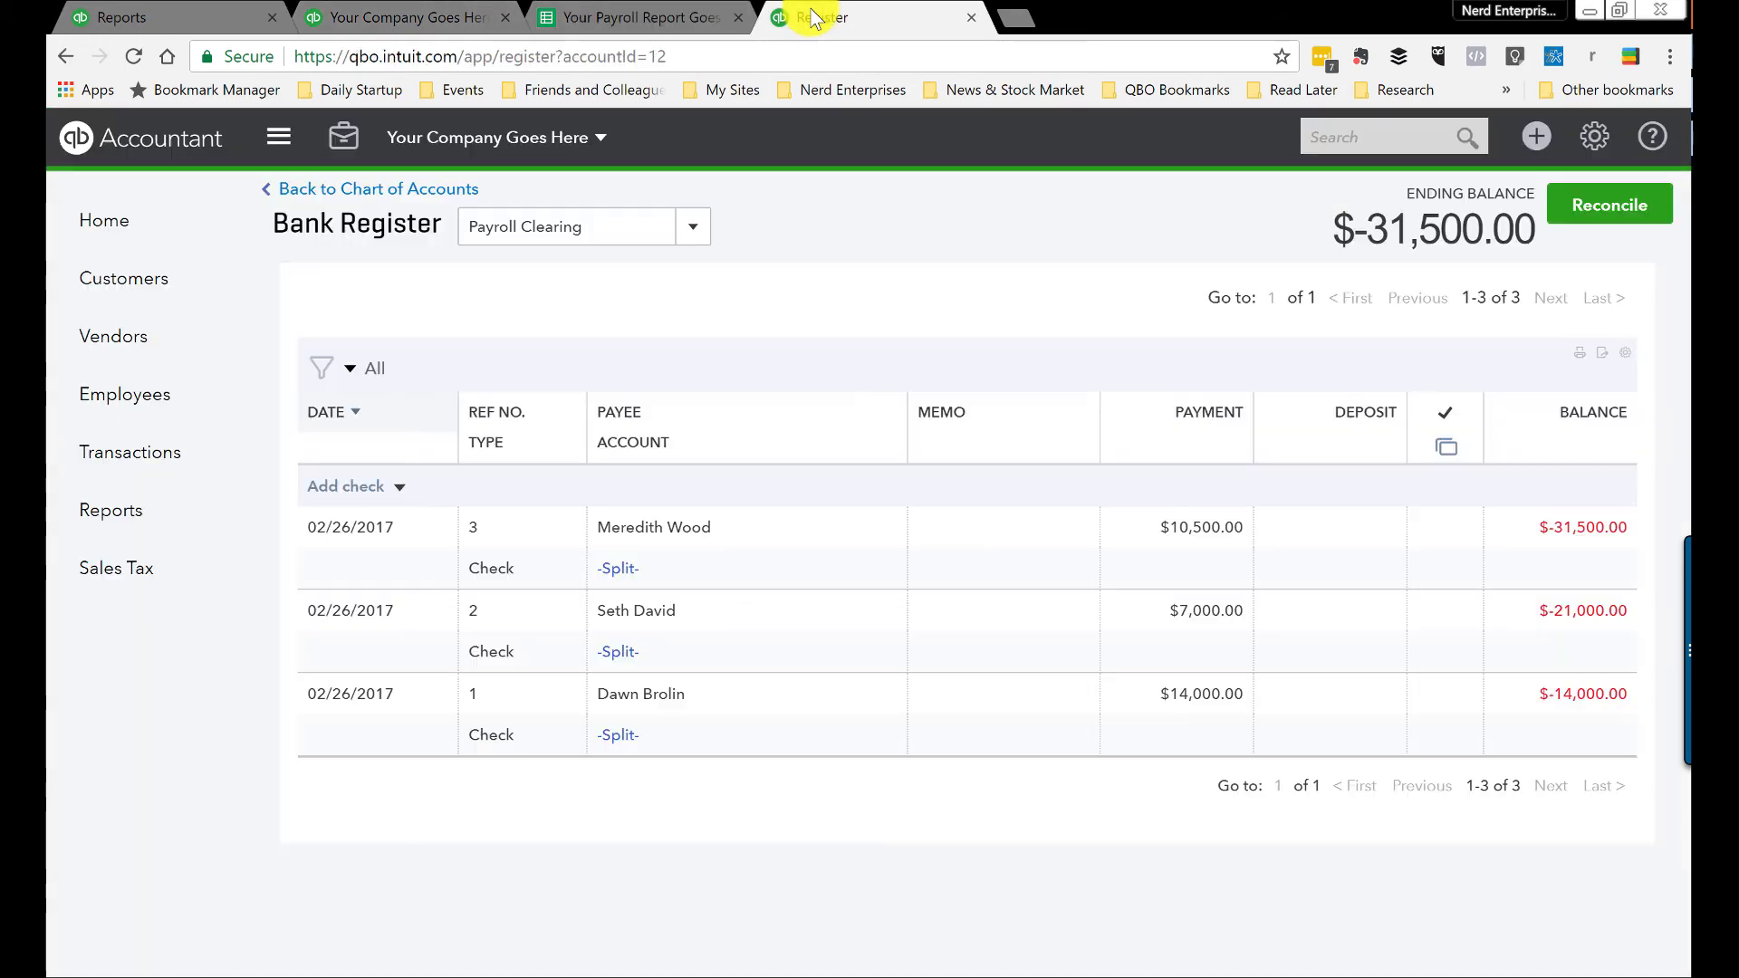
pyautogui.click(635, 18)
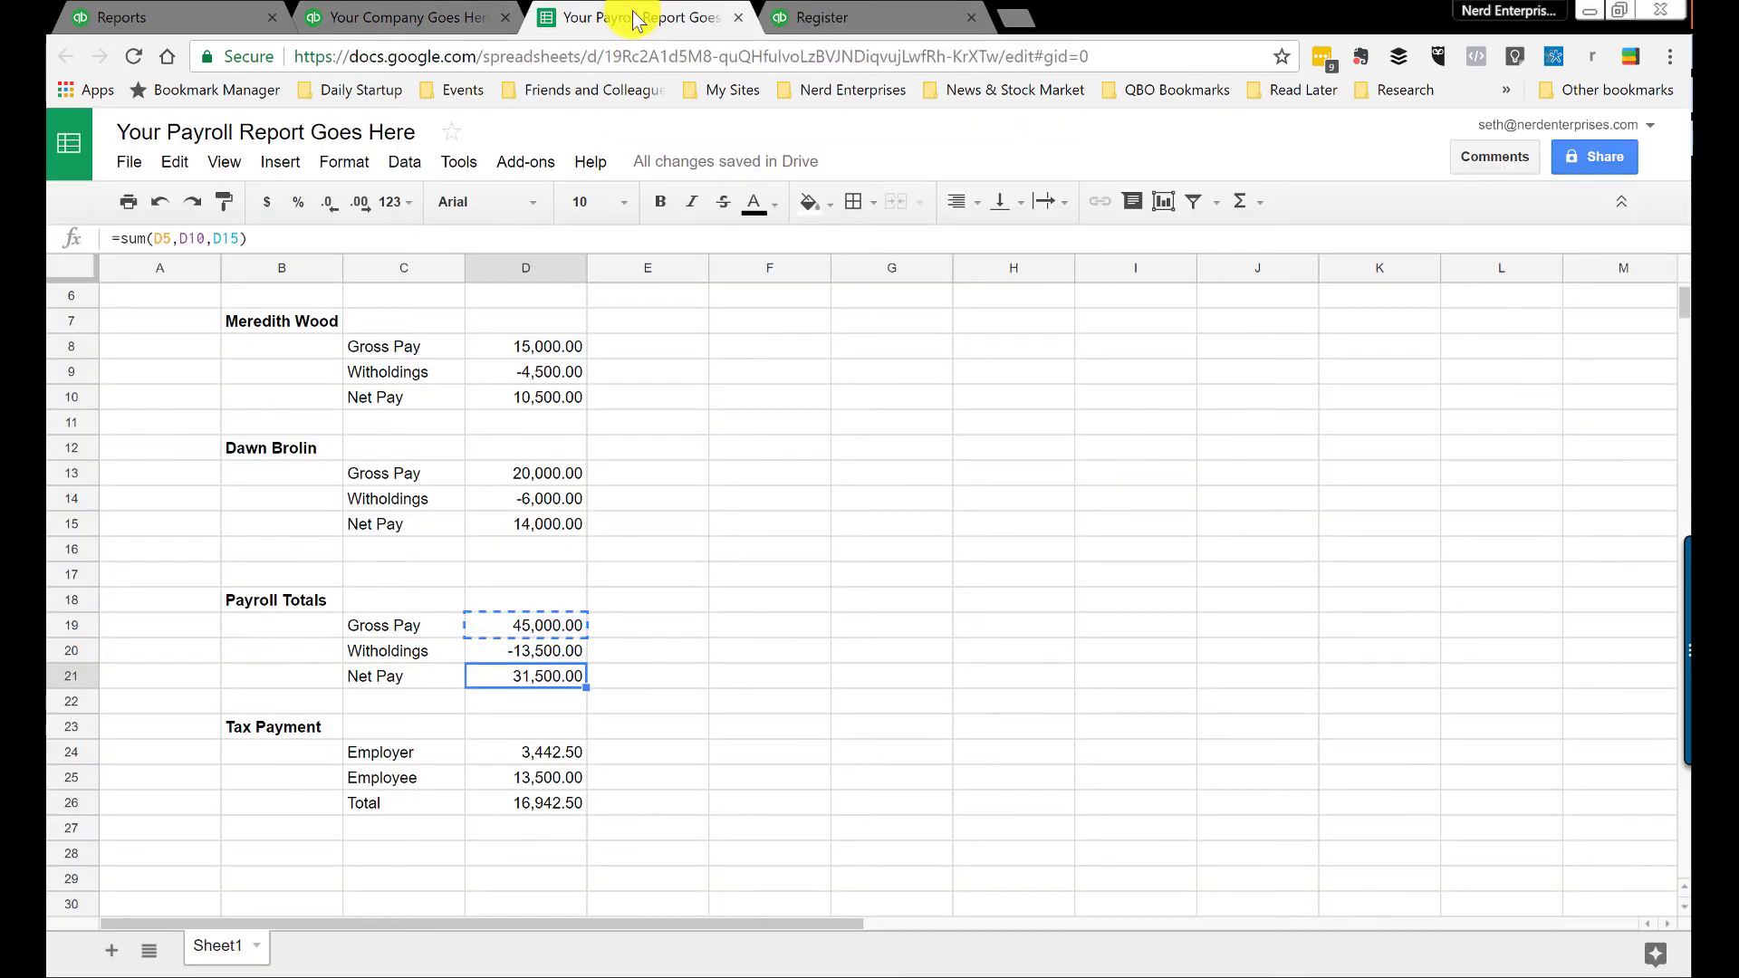
pyautogui.click(624, 677)
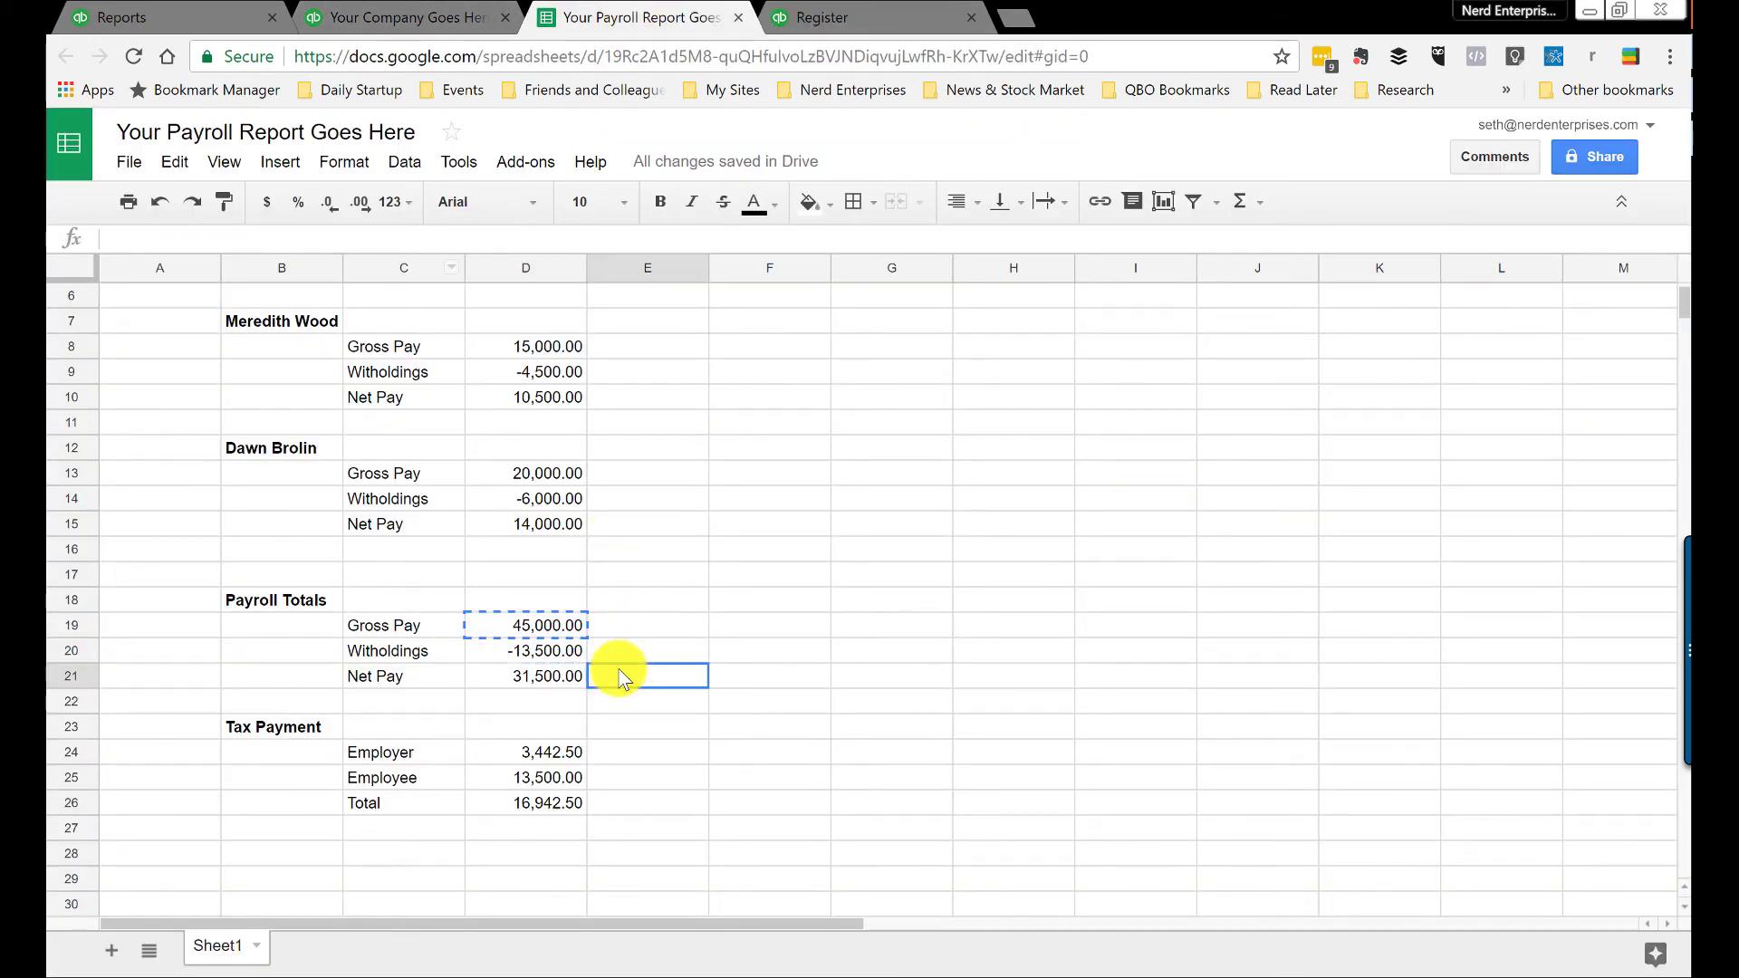
pyautogui.click(534, 682)
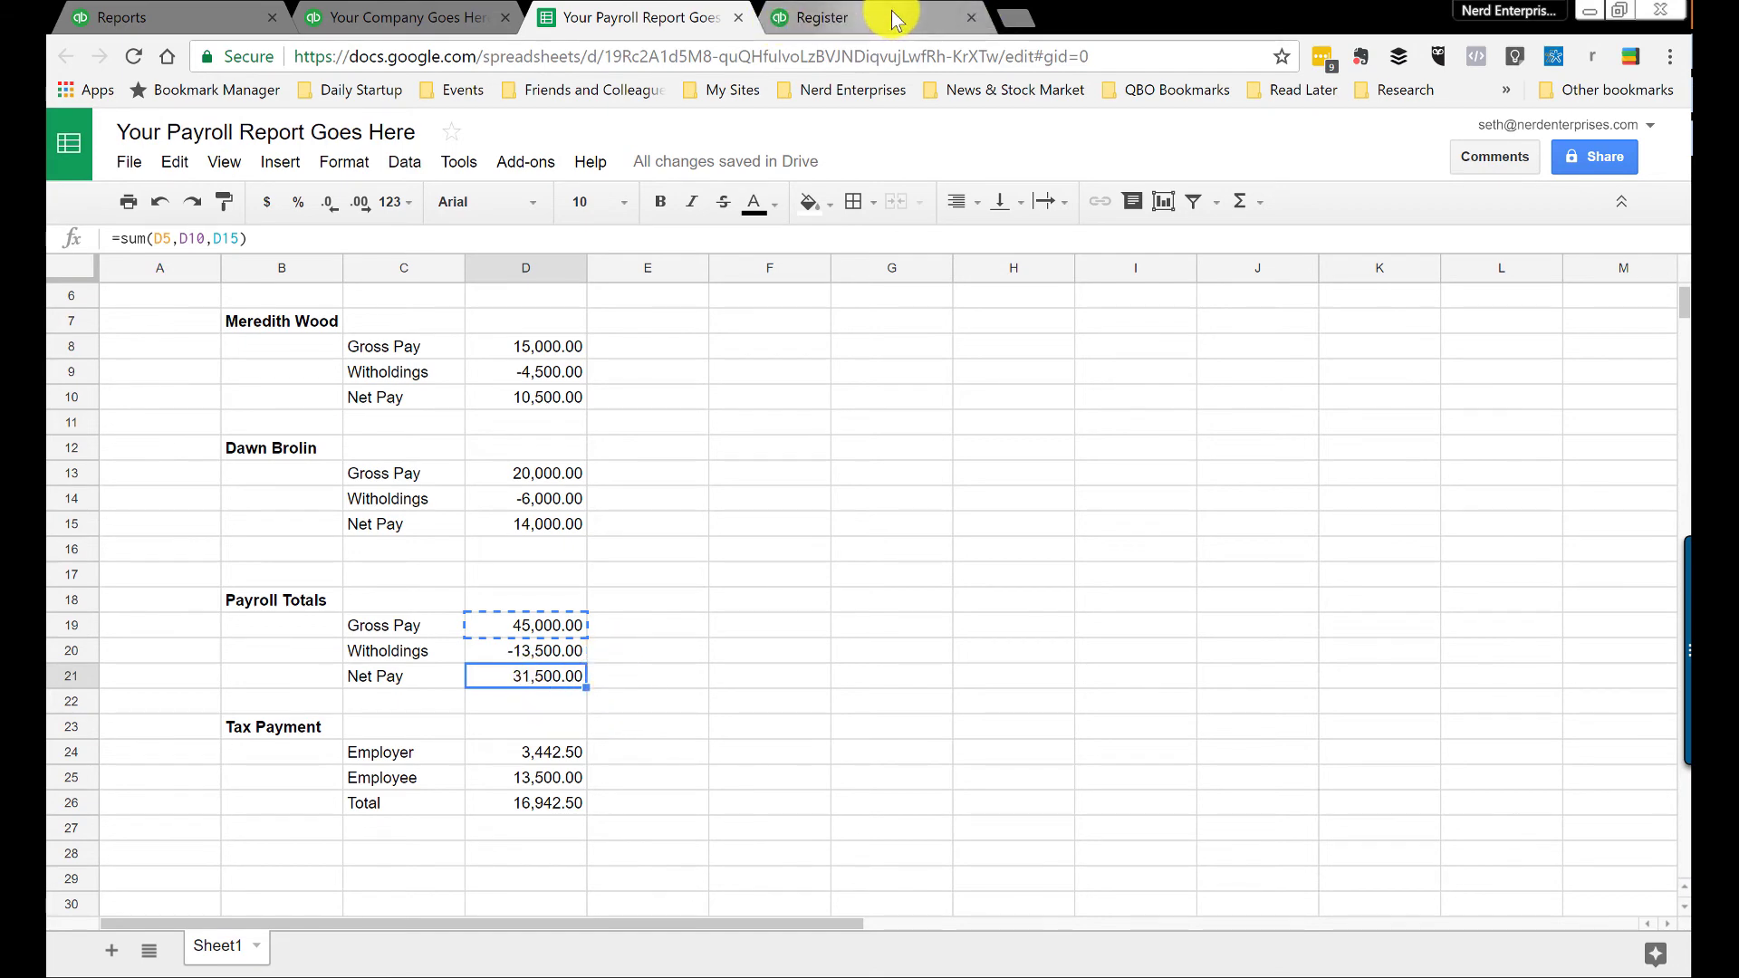
pyautogui.click(375, 15)
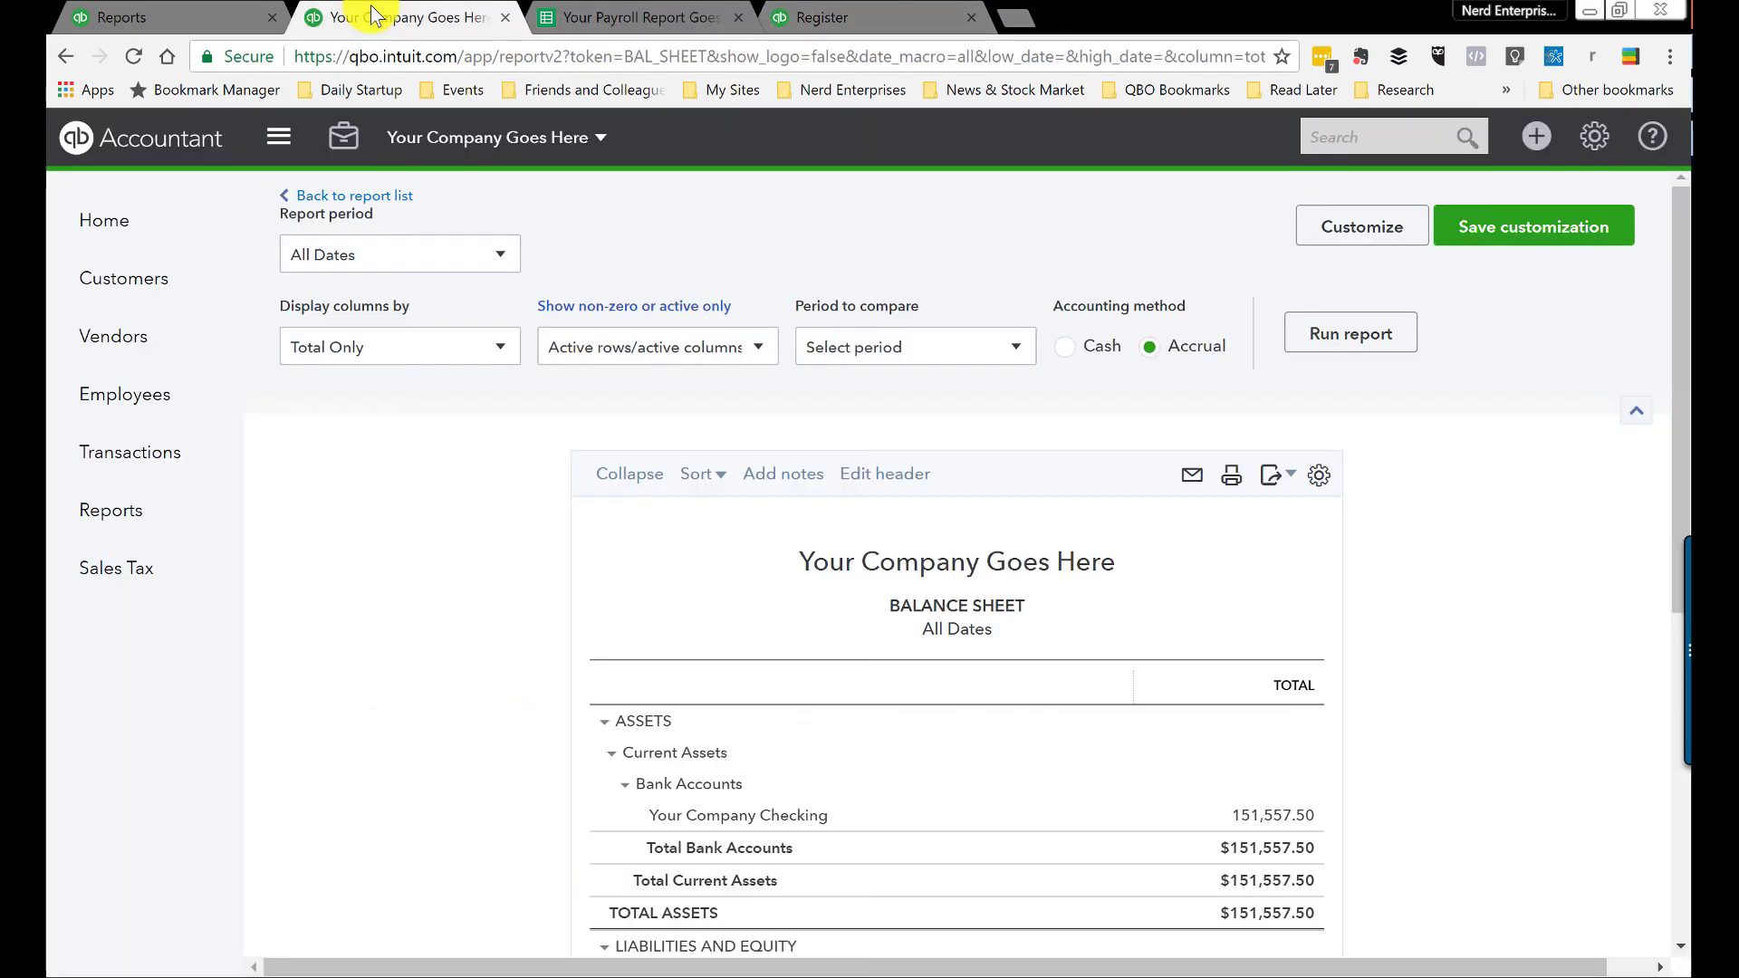
# Step: Start a new check to Your Payroll Company paid from Your Company Checking
pyautogui.click(1531, 136)
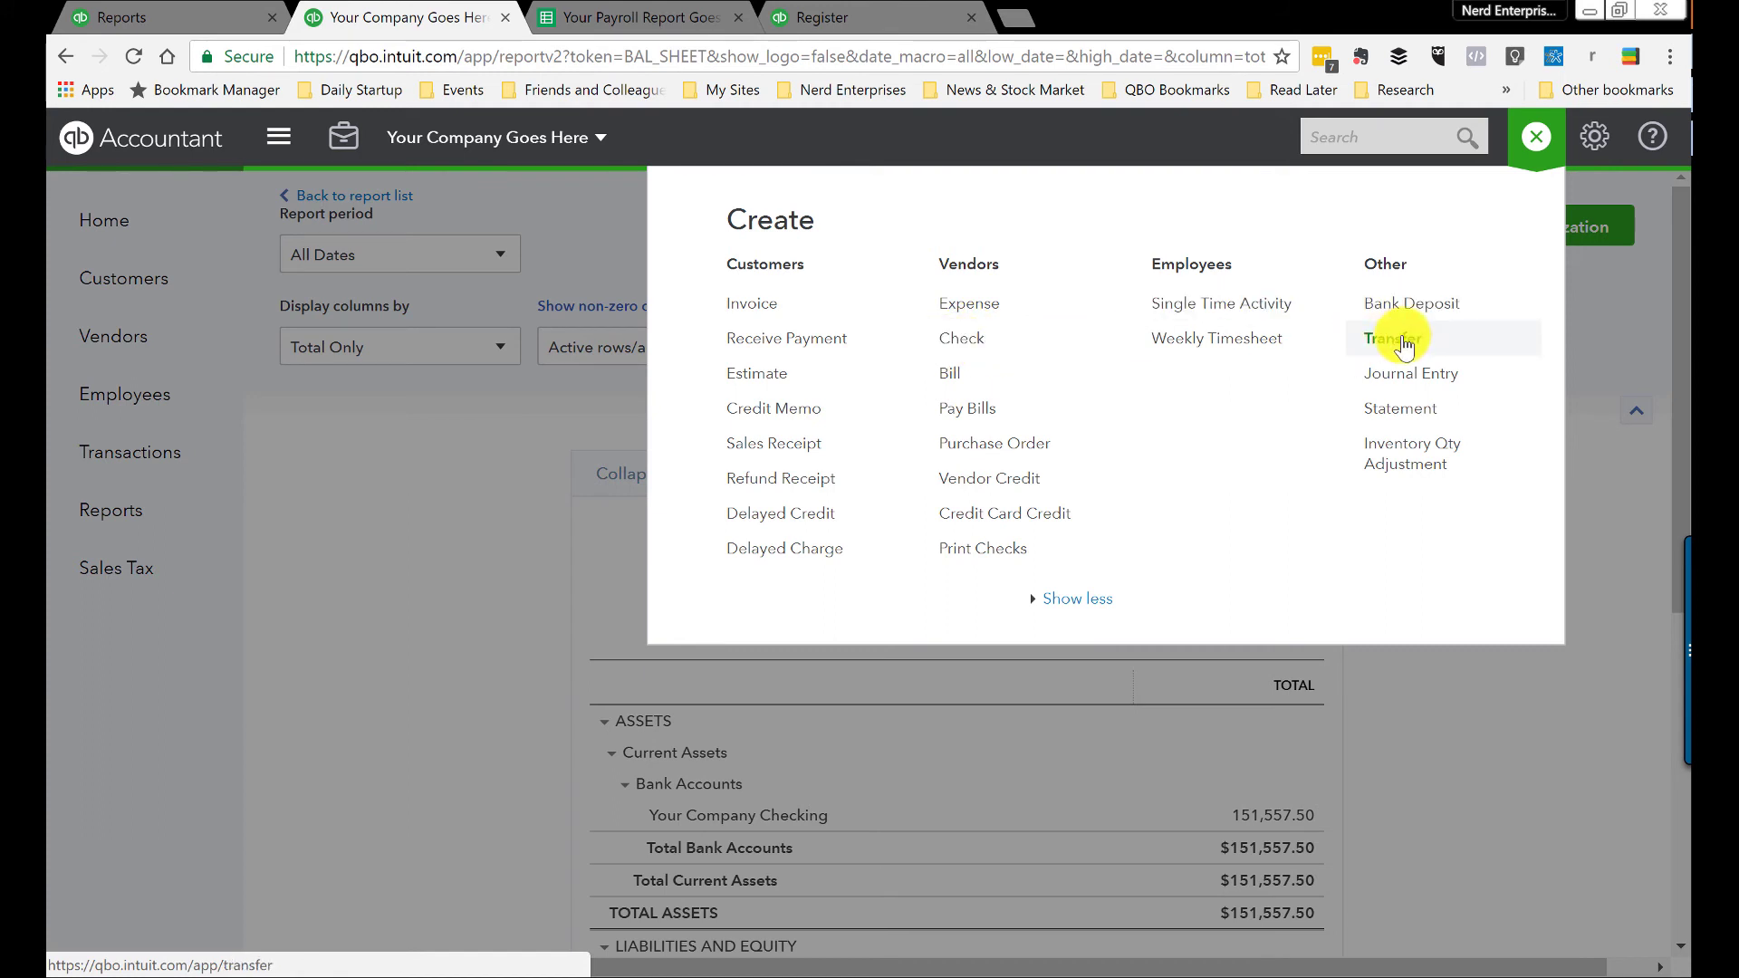
pyautogui.click(951, 342)
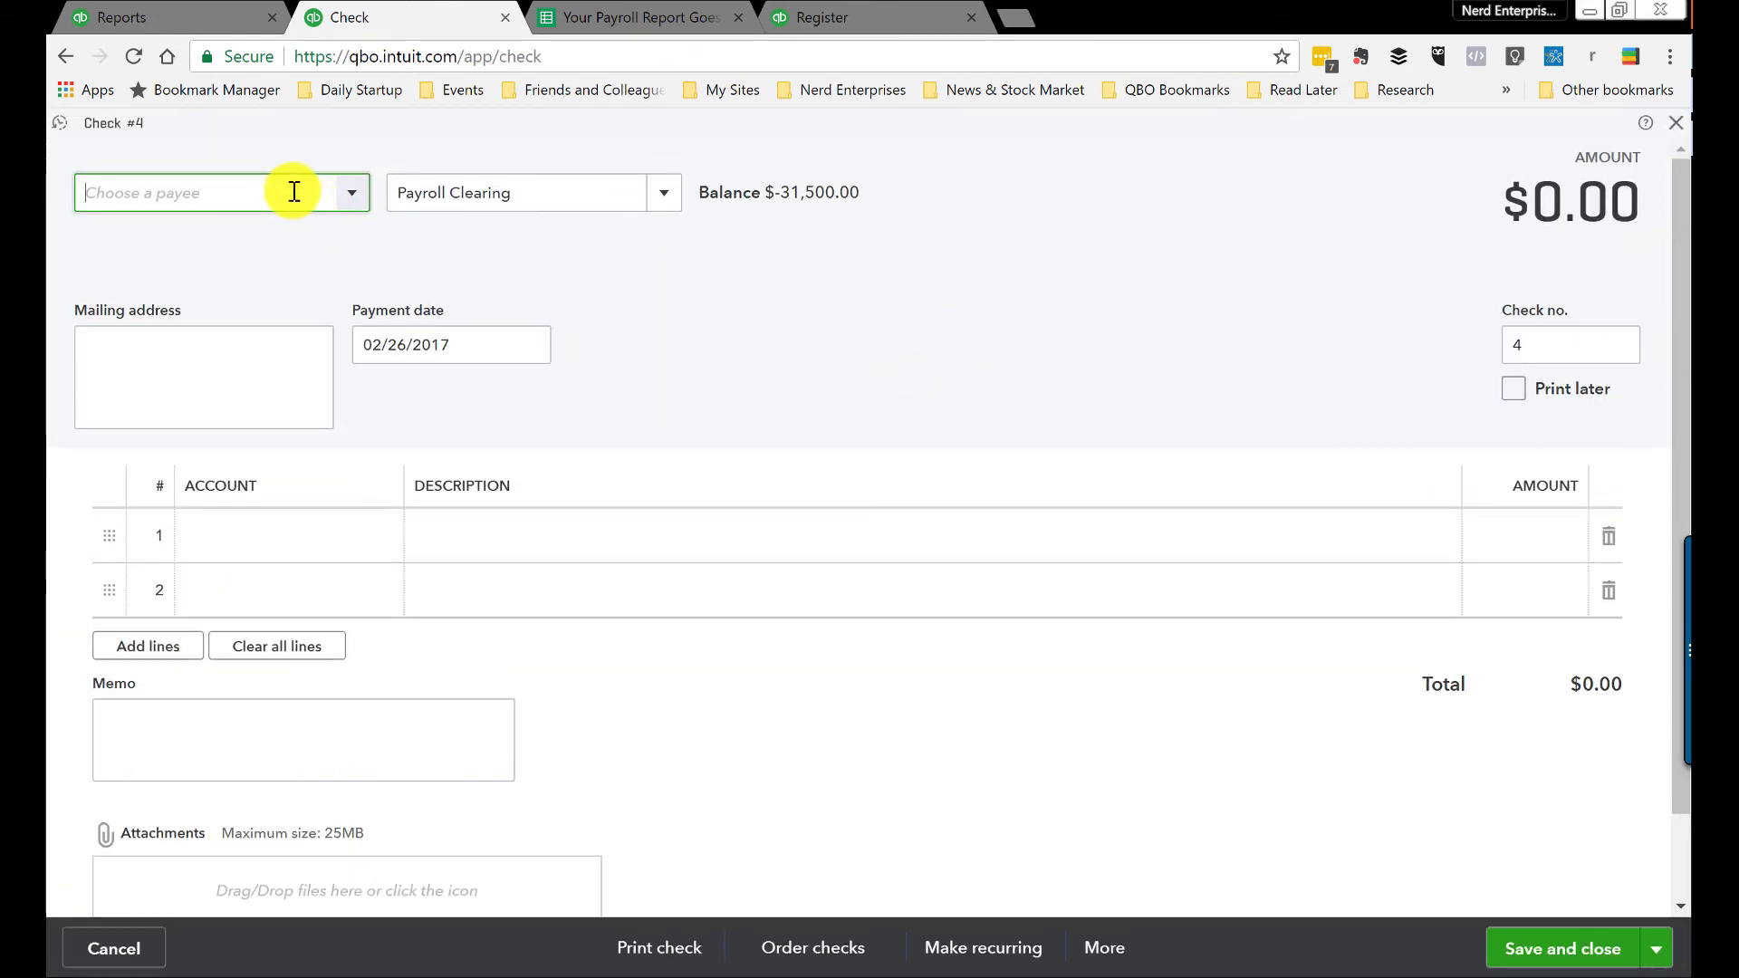
pyautogui.write('your')
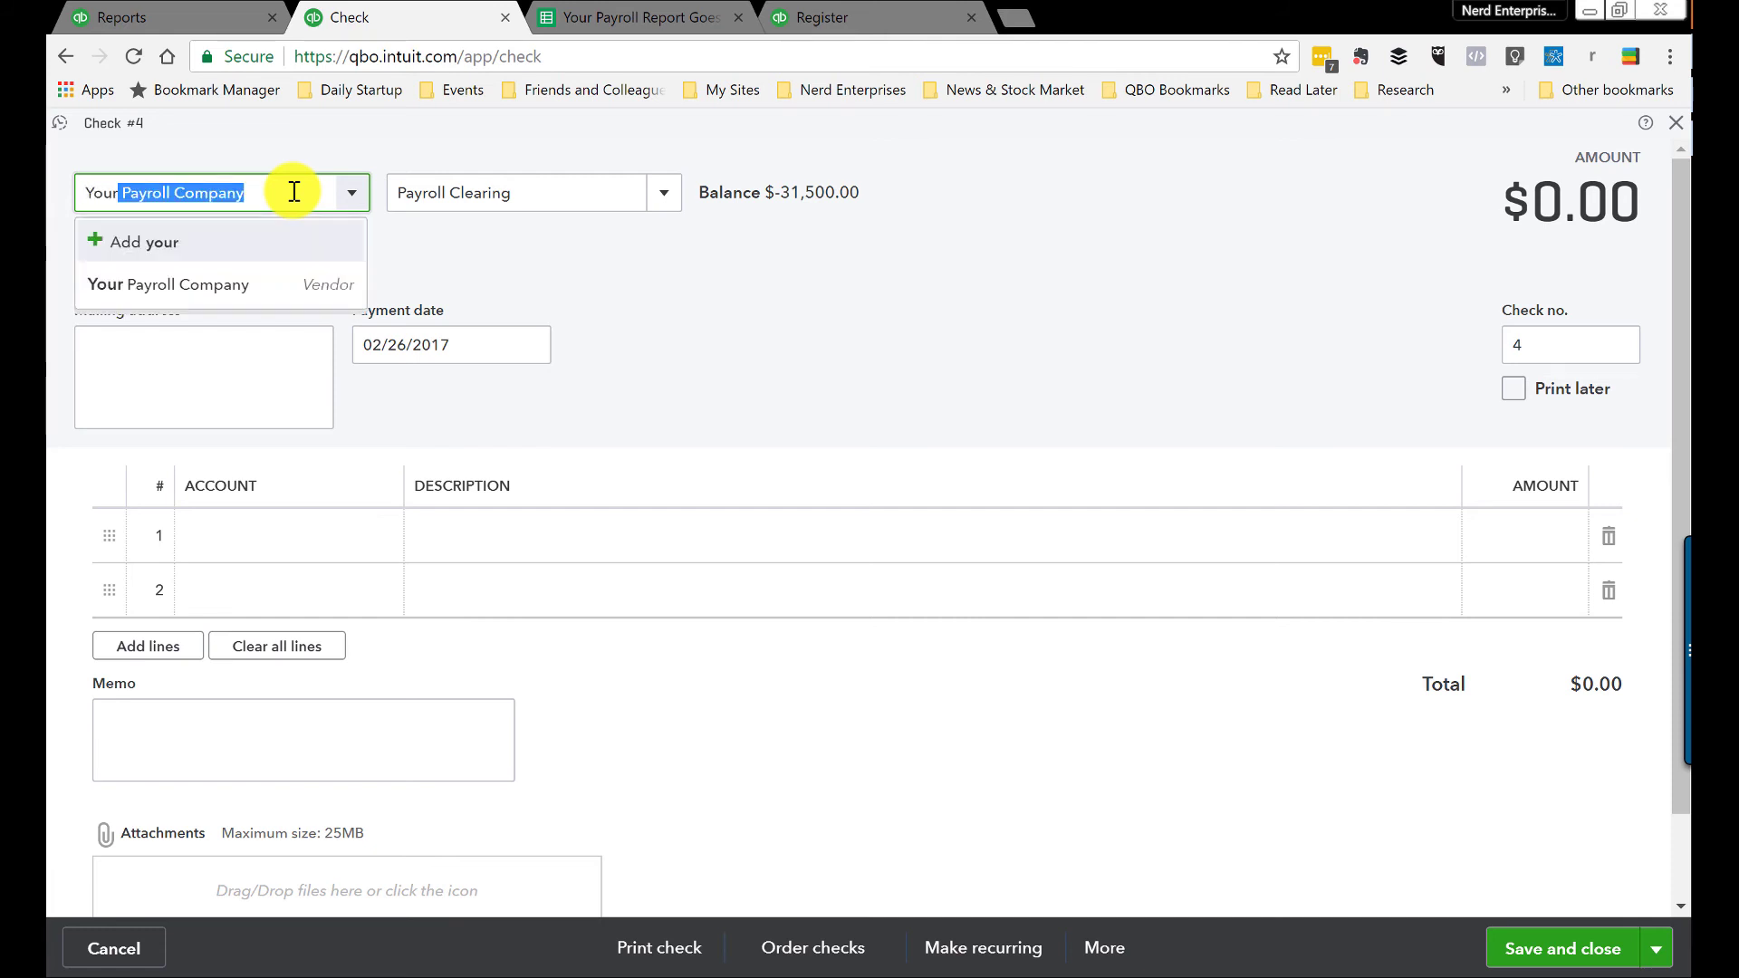
pyautogui.click(181, 283)
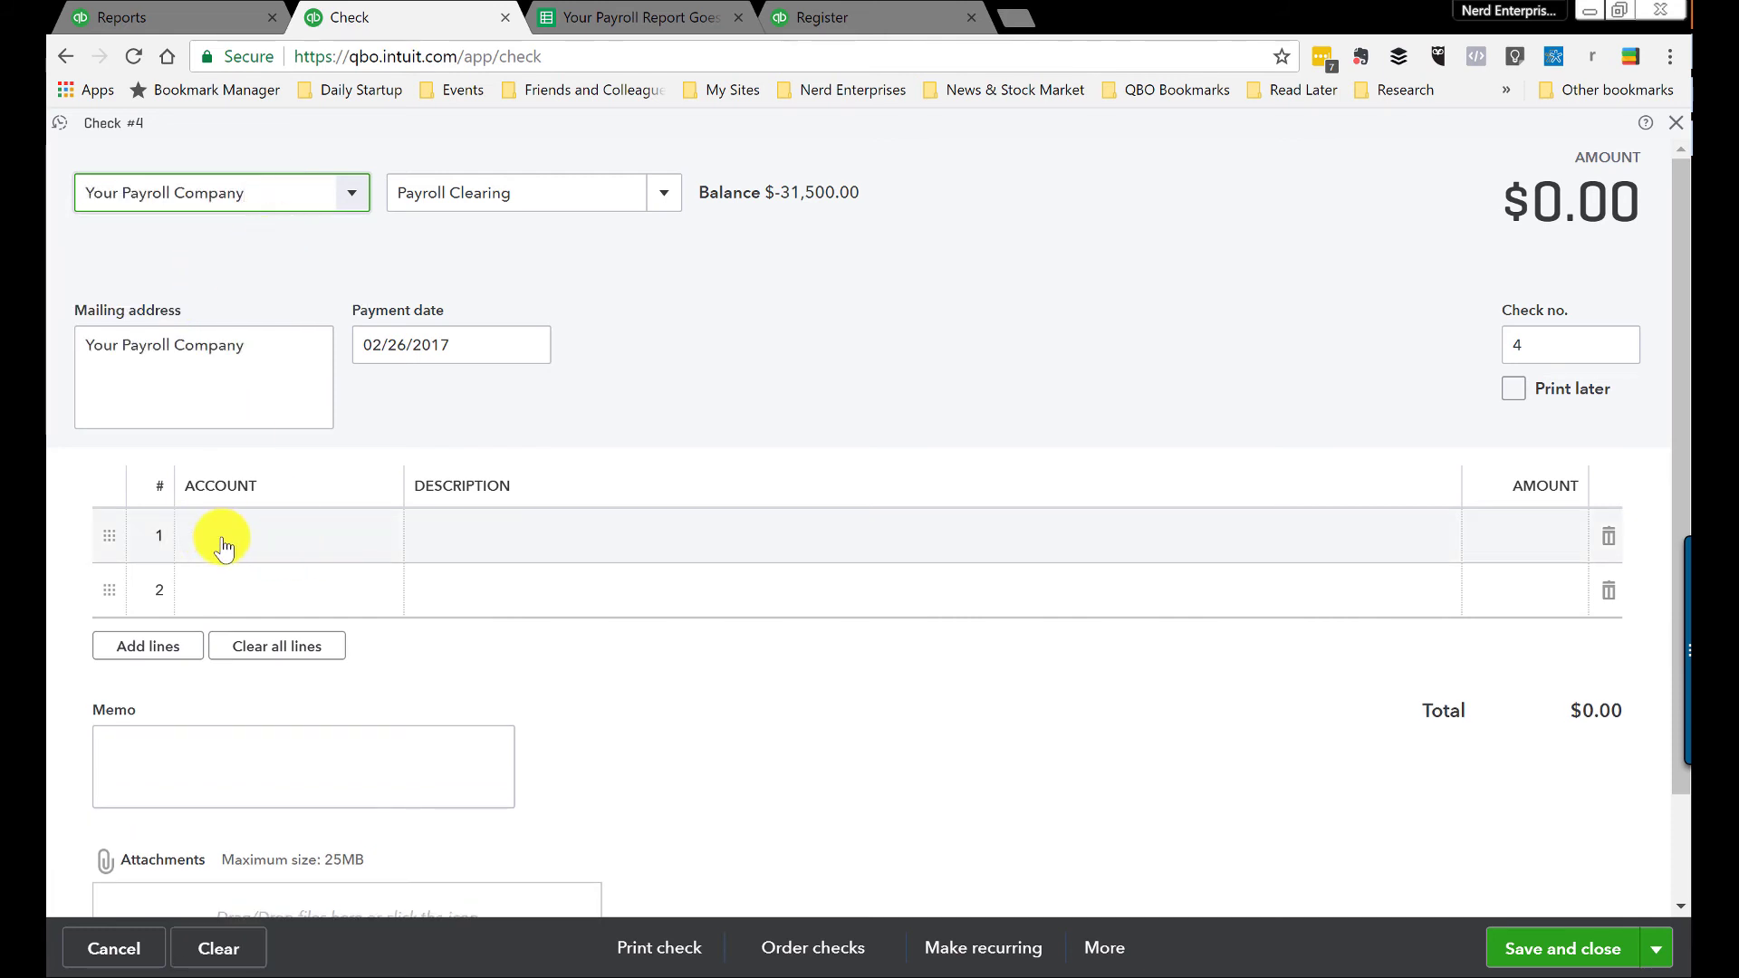
pyautogui.click(660, 197)
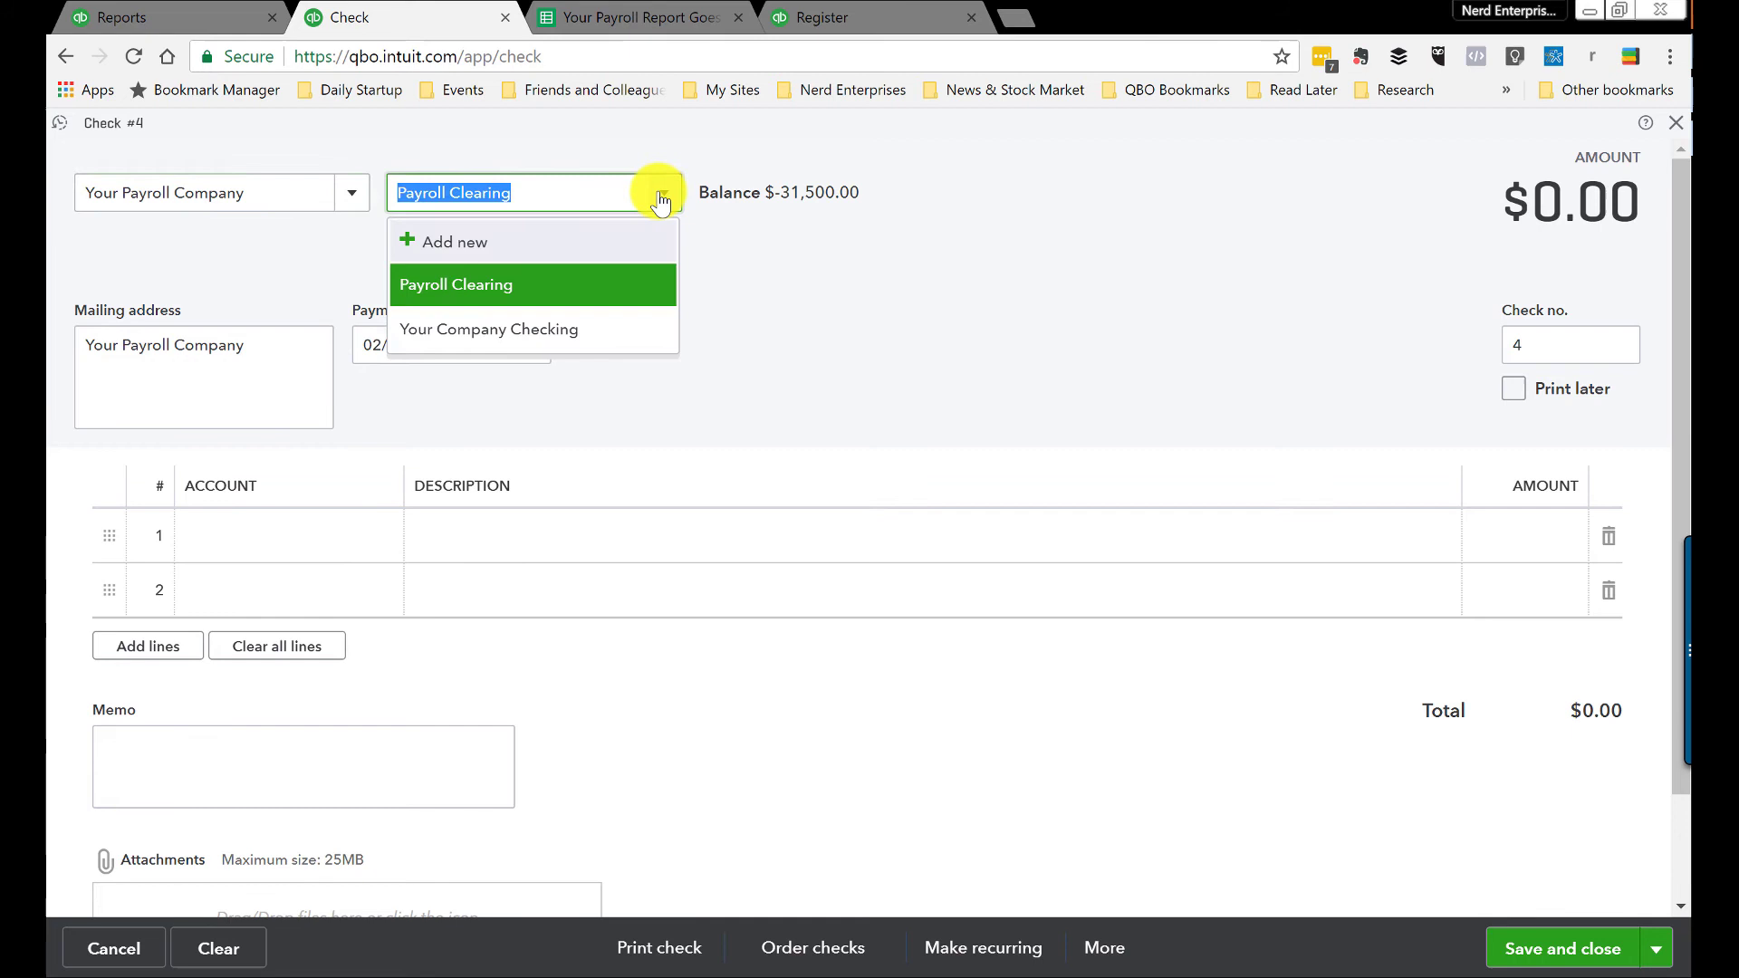
pyautogui.click(462, 329)
# Step: Number the check PR, post 31,500.00 to Payroll Clearing, and save it
pyautogui.click(1533, 353)
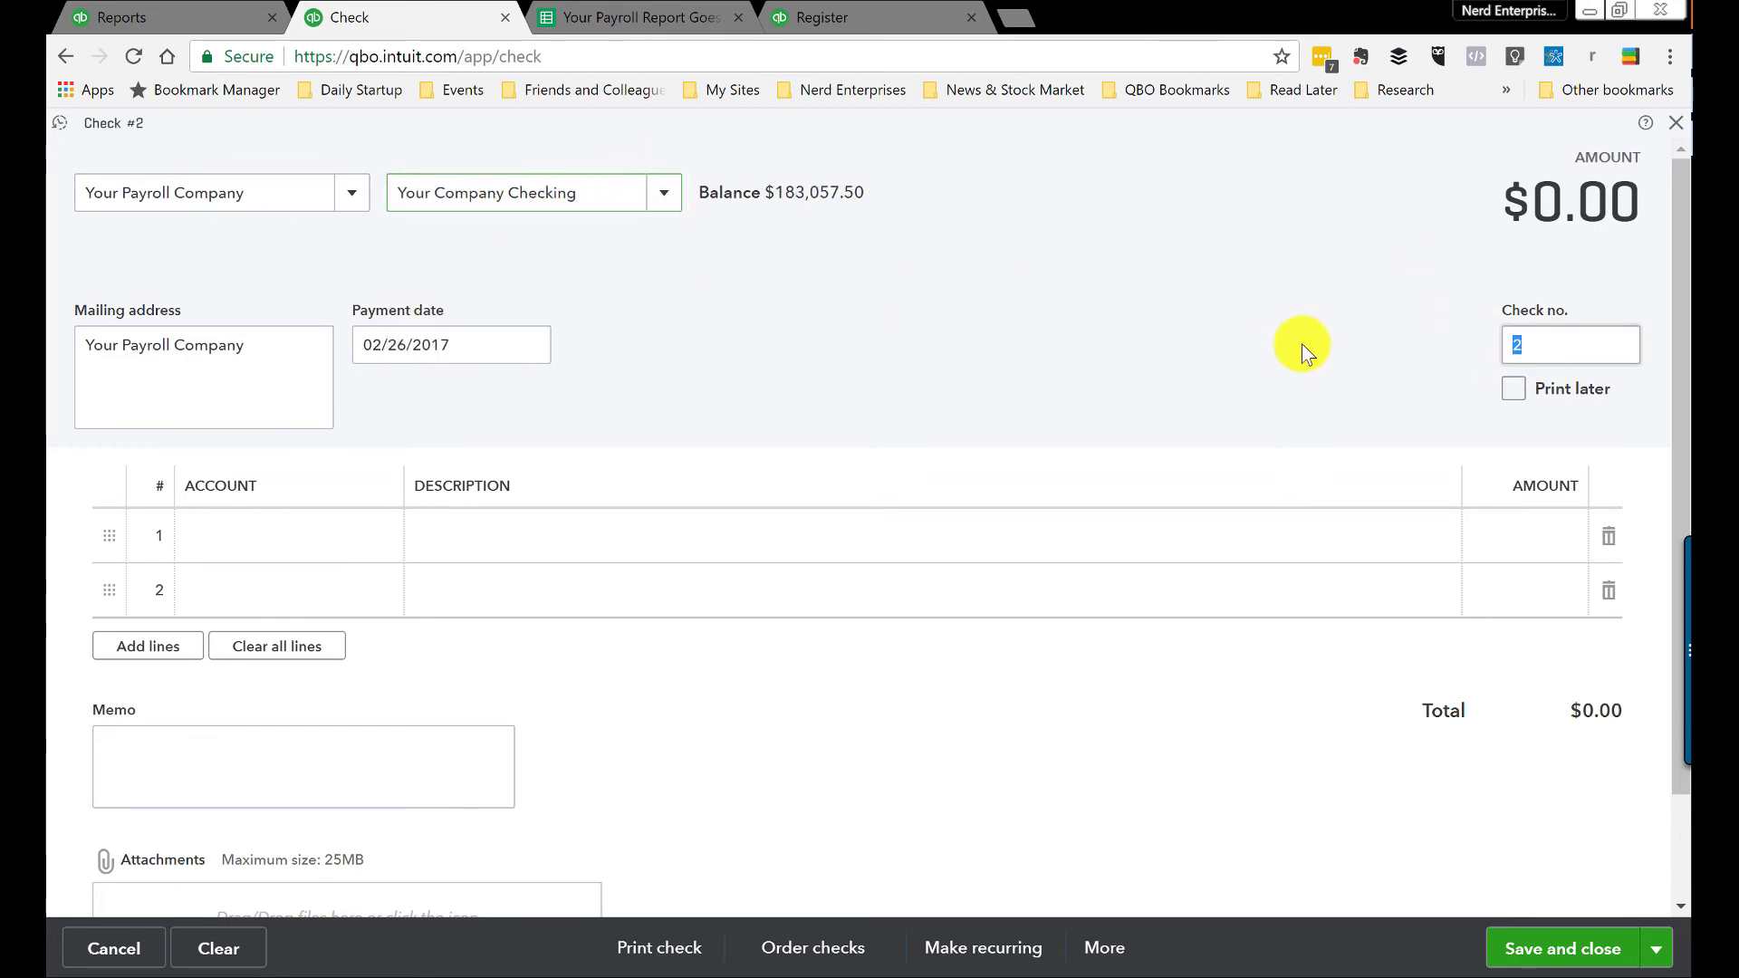
pyautogui.write('PR')
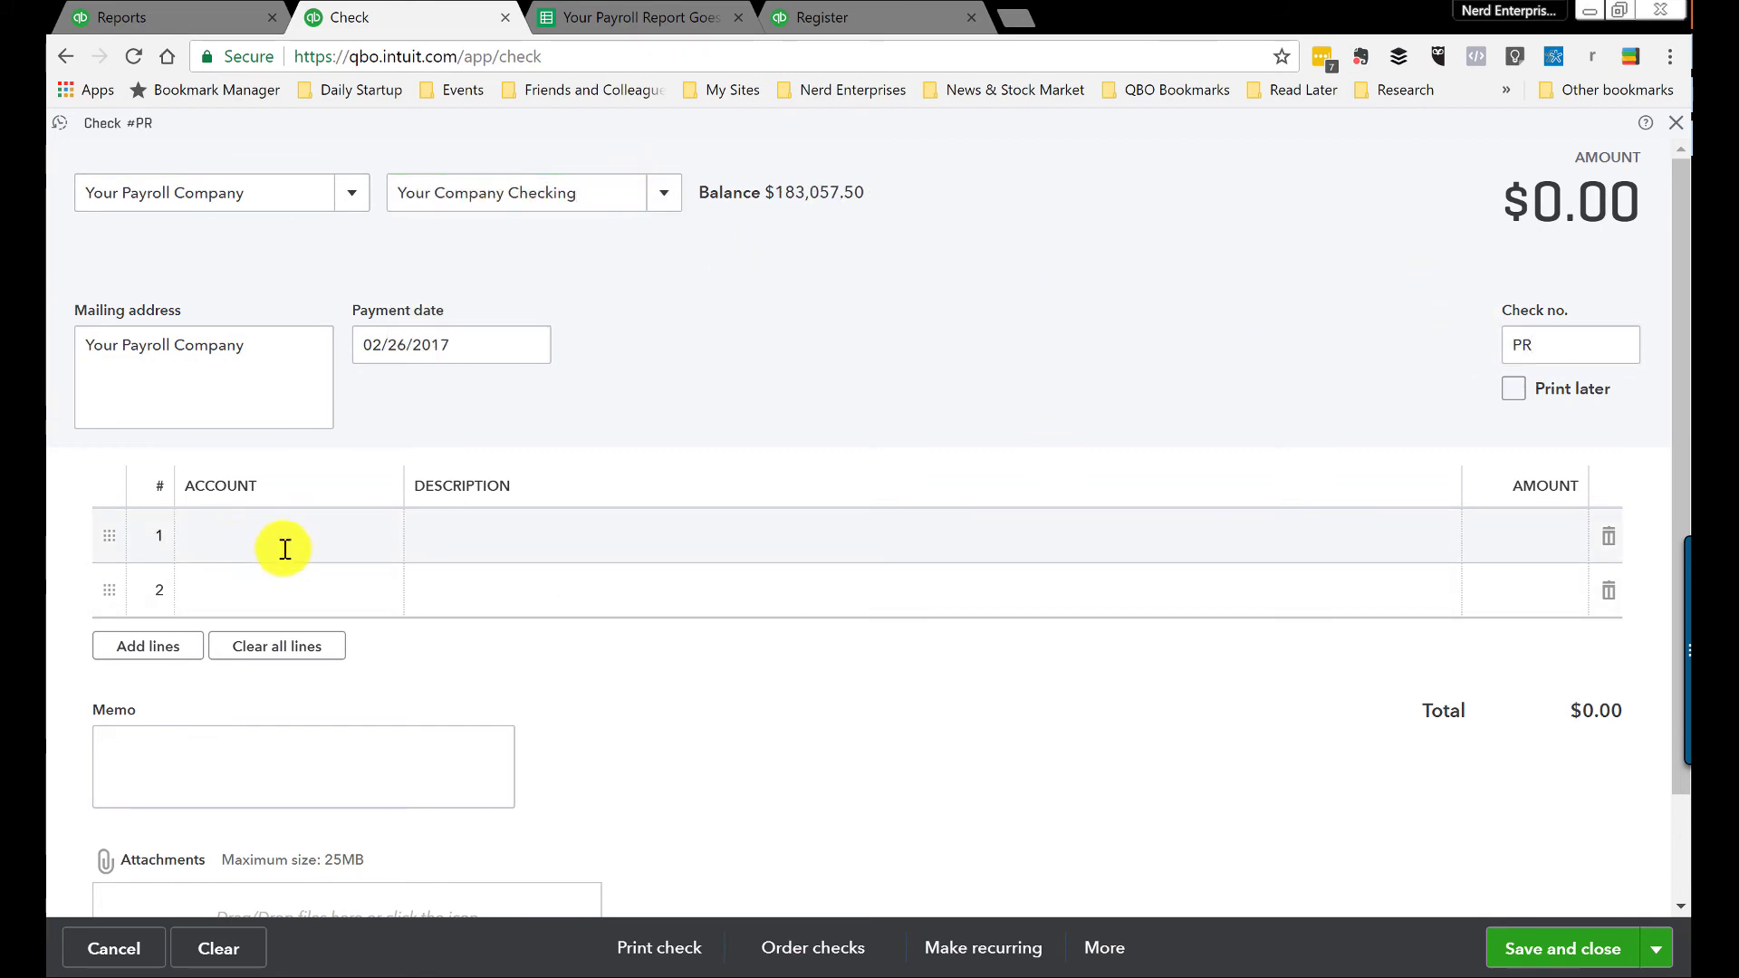
pyautogui.click(383, 515)
pyautogui.write('Payroll Expenses')
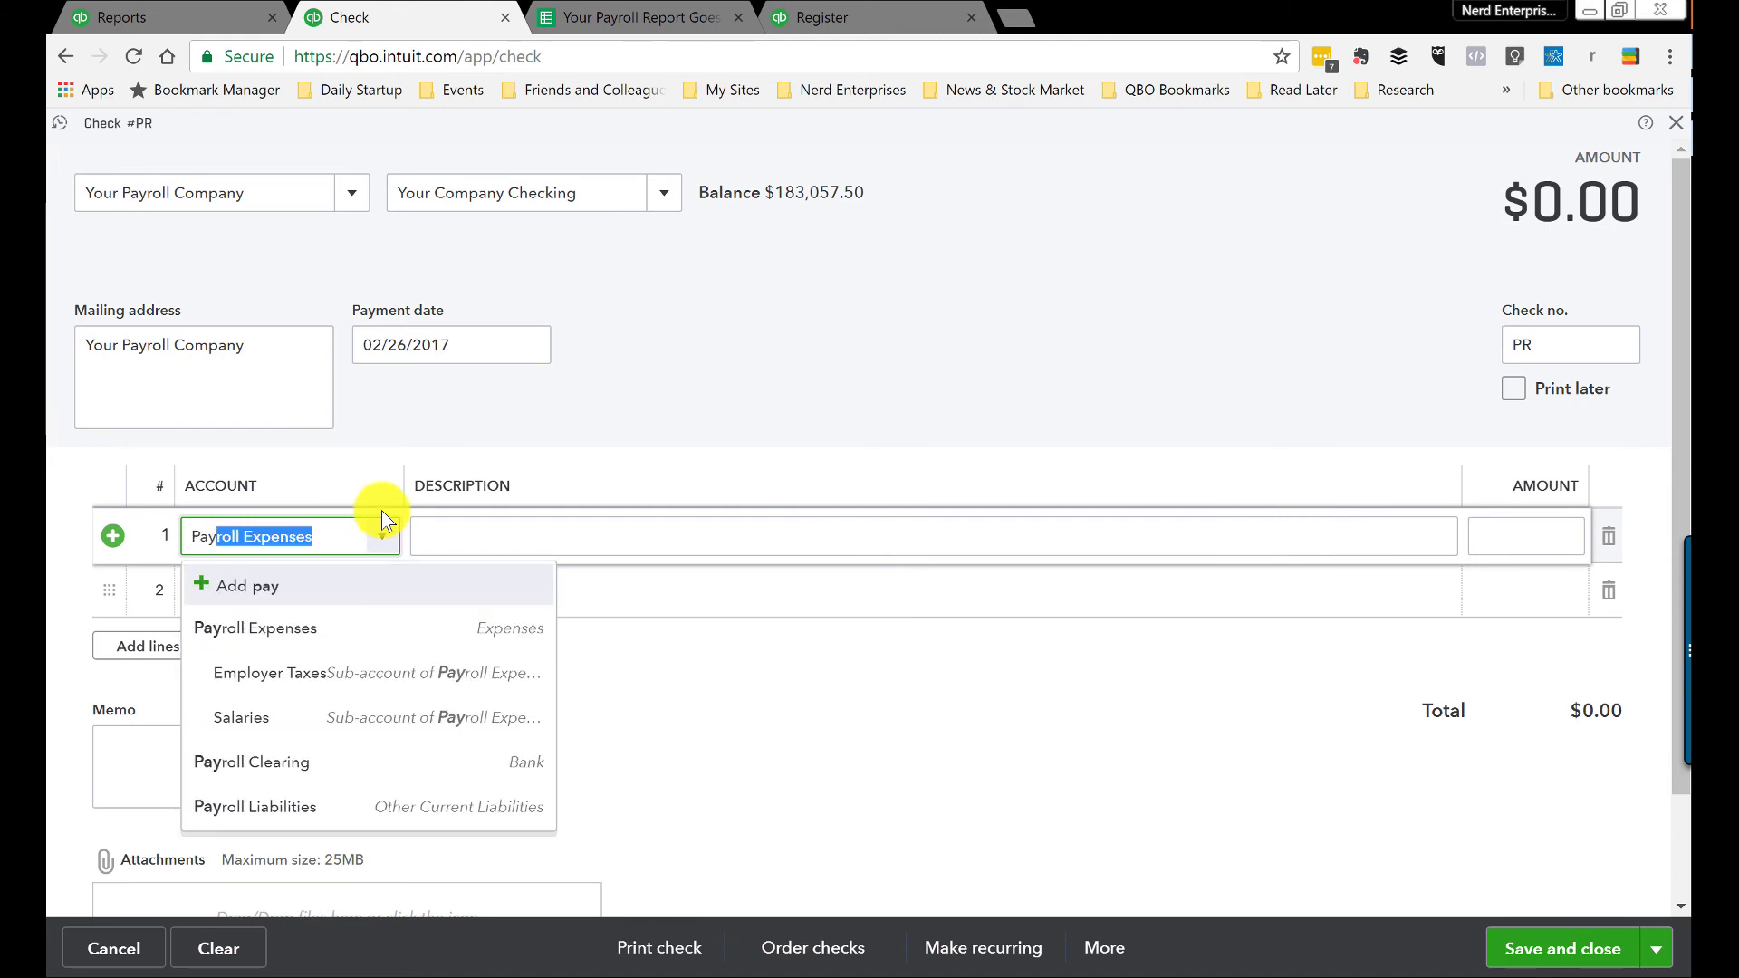
pyautogui.click(272, 762)
pyautogui.click(1508, 536)
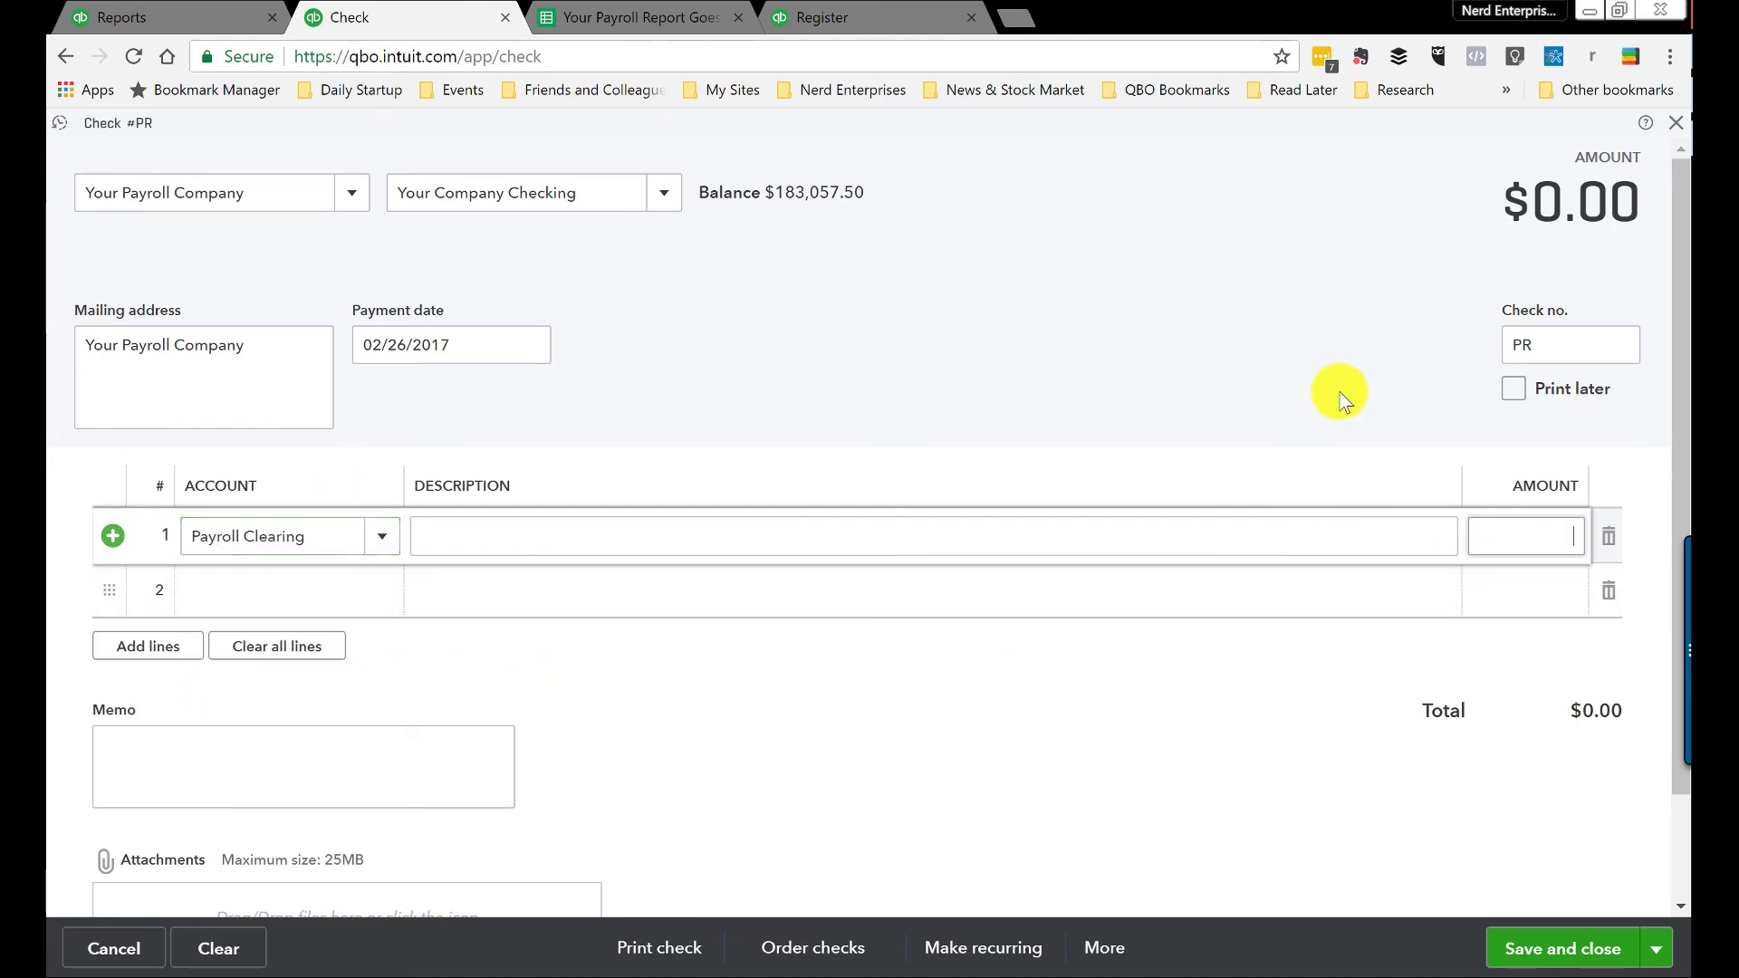
pyautogui.press('Tab')
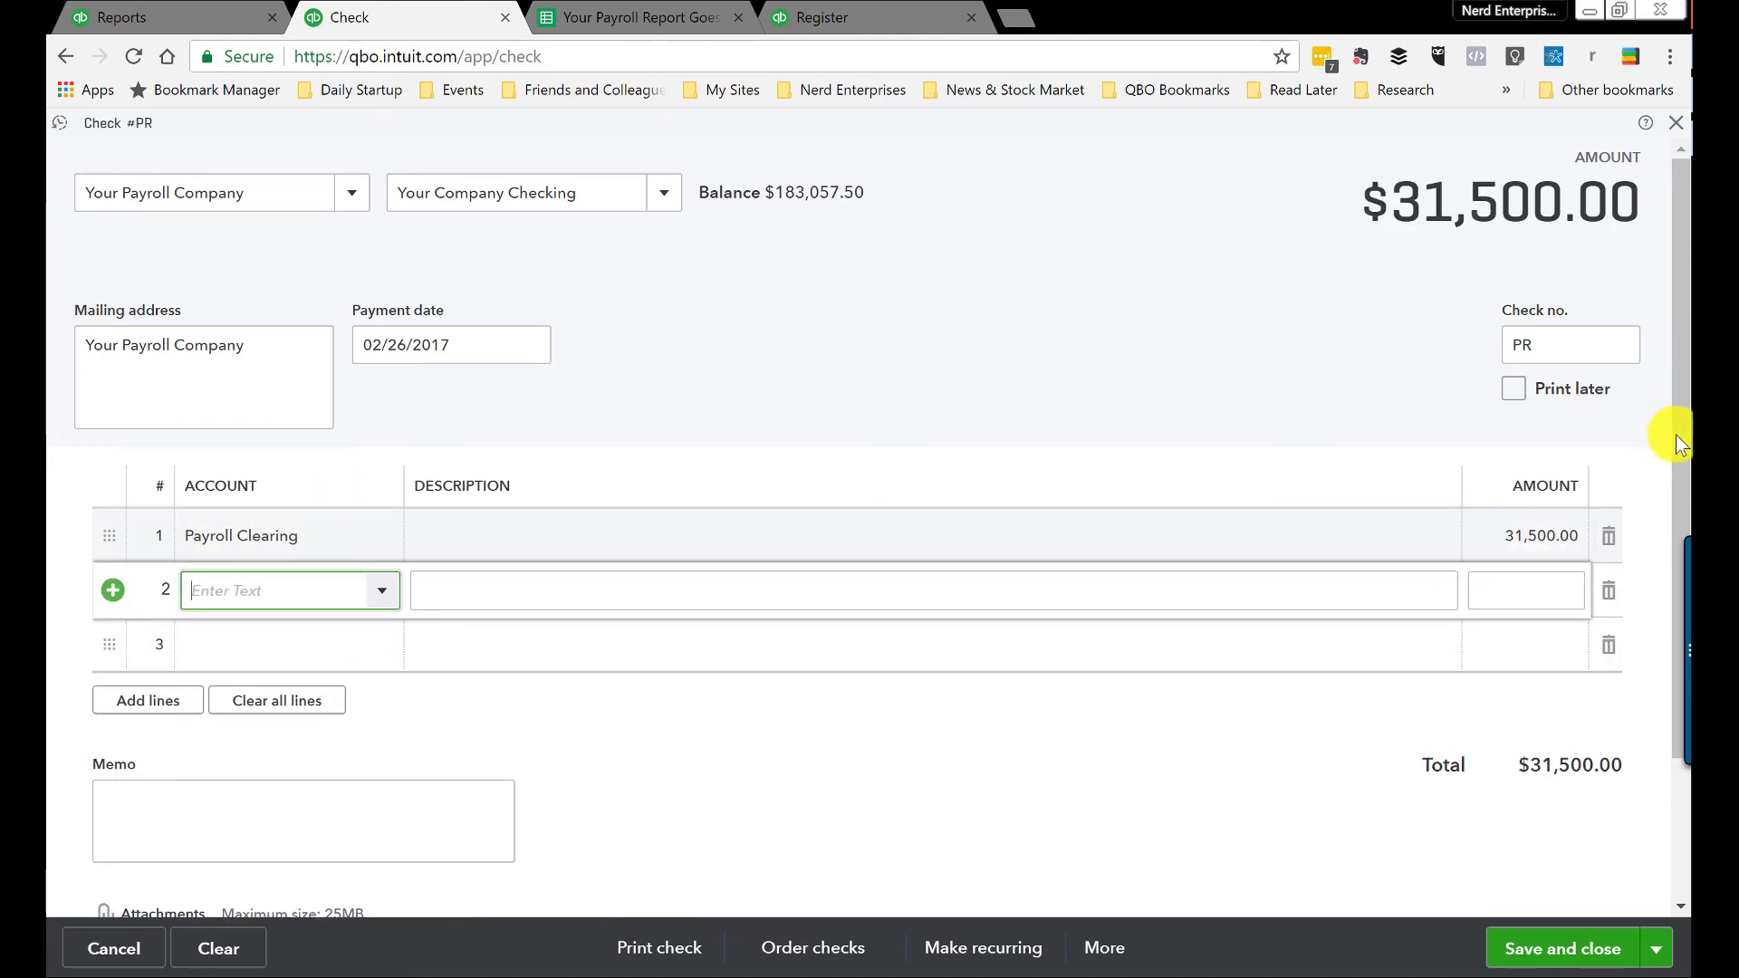
pyautogui.click(1558, 949)
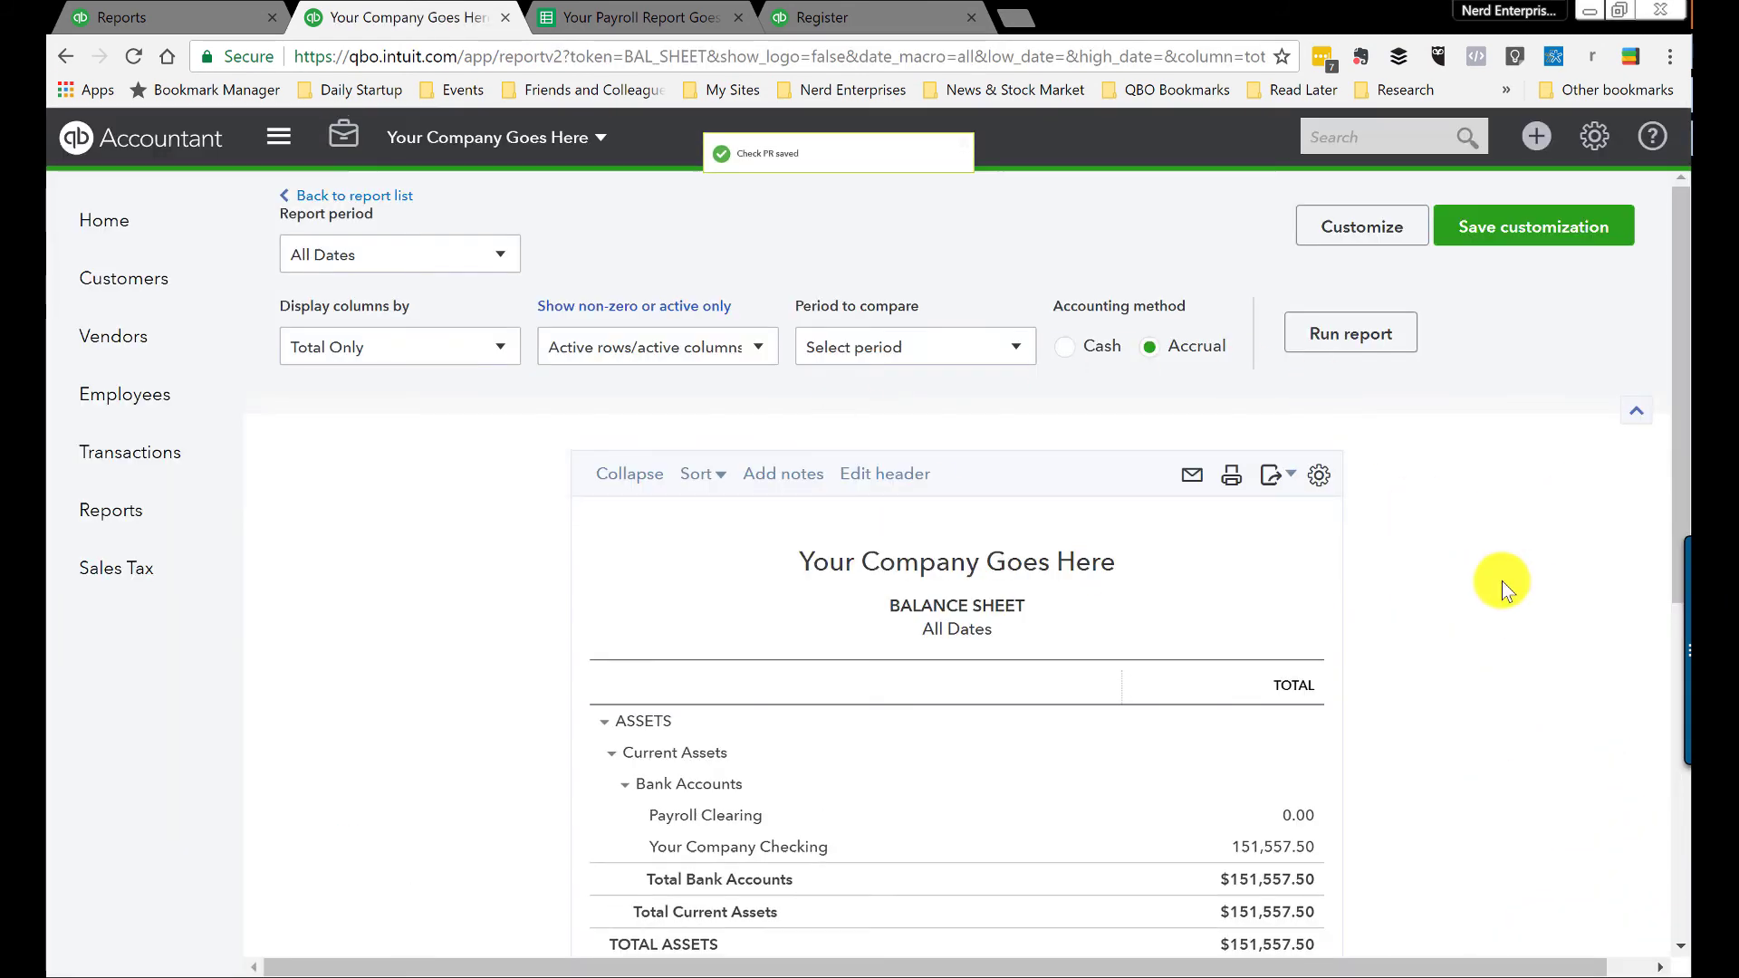
# Step: Bring up the Payroll Clearing register, then open the Profit and Loss report from Reports
pyautogui.scroll(-4, 1502, 579)
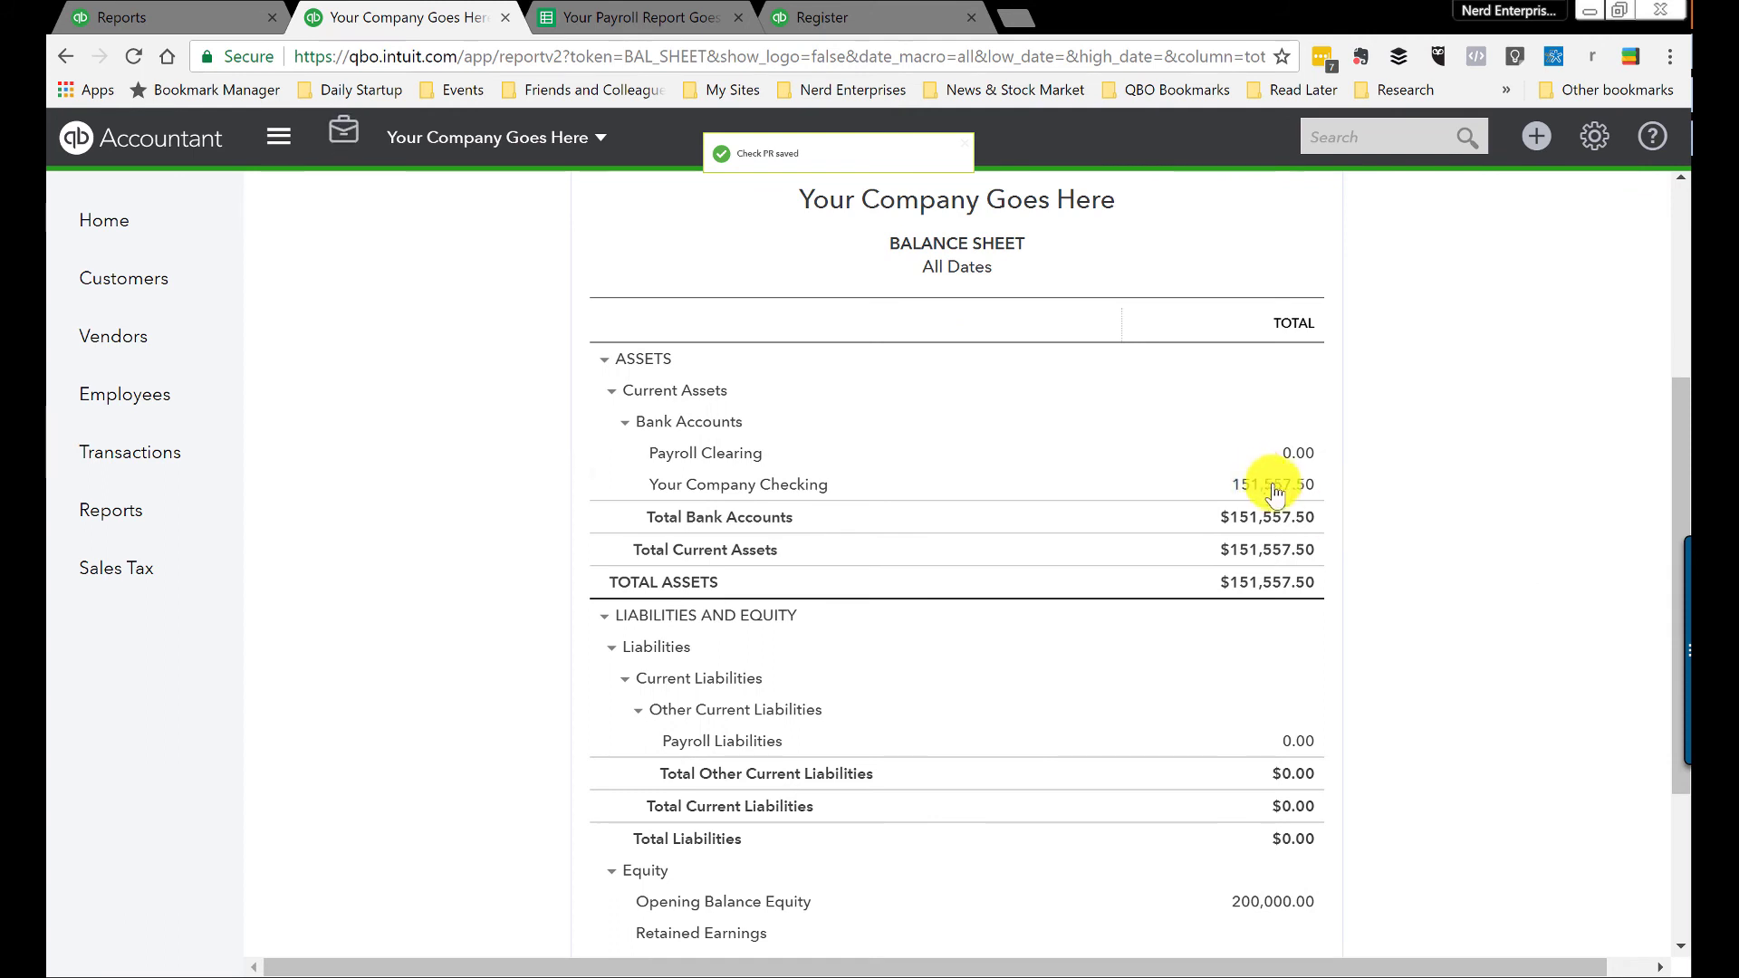
pyautogui.scroll(-3, 1038, 450)
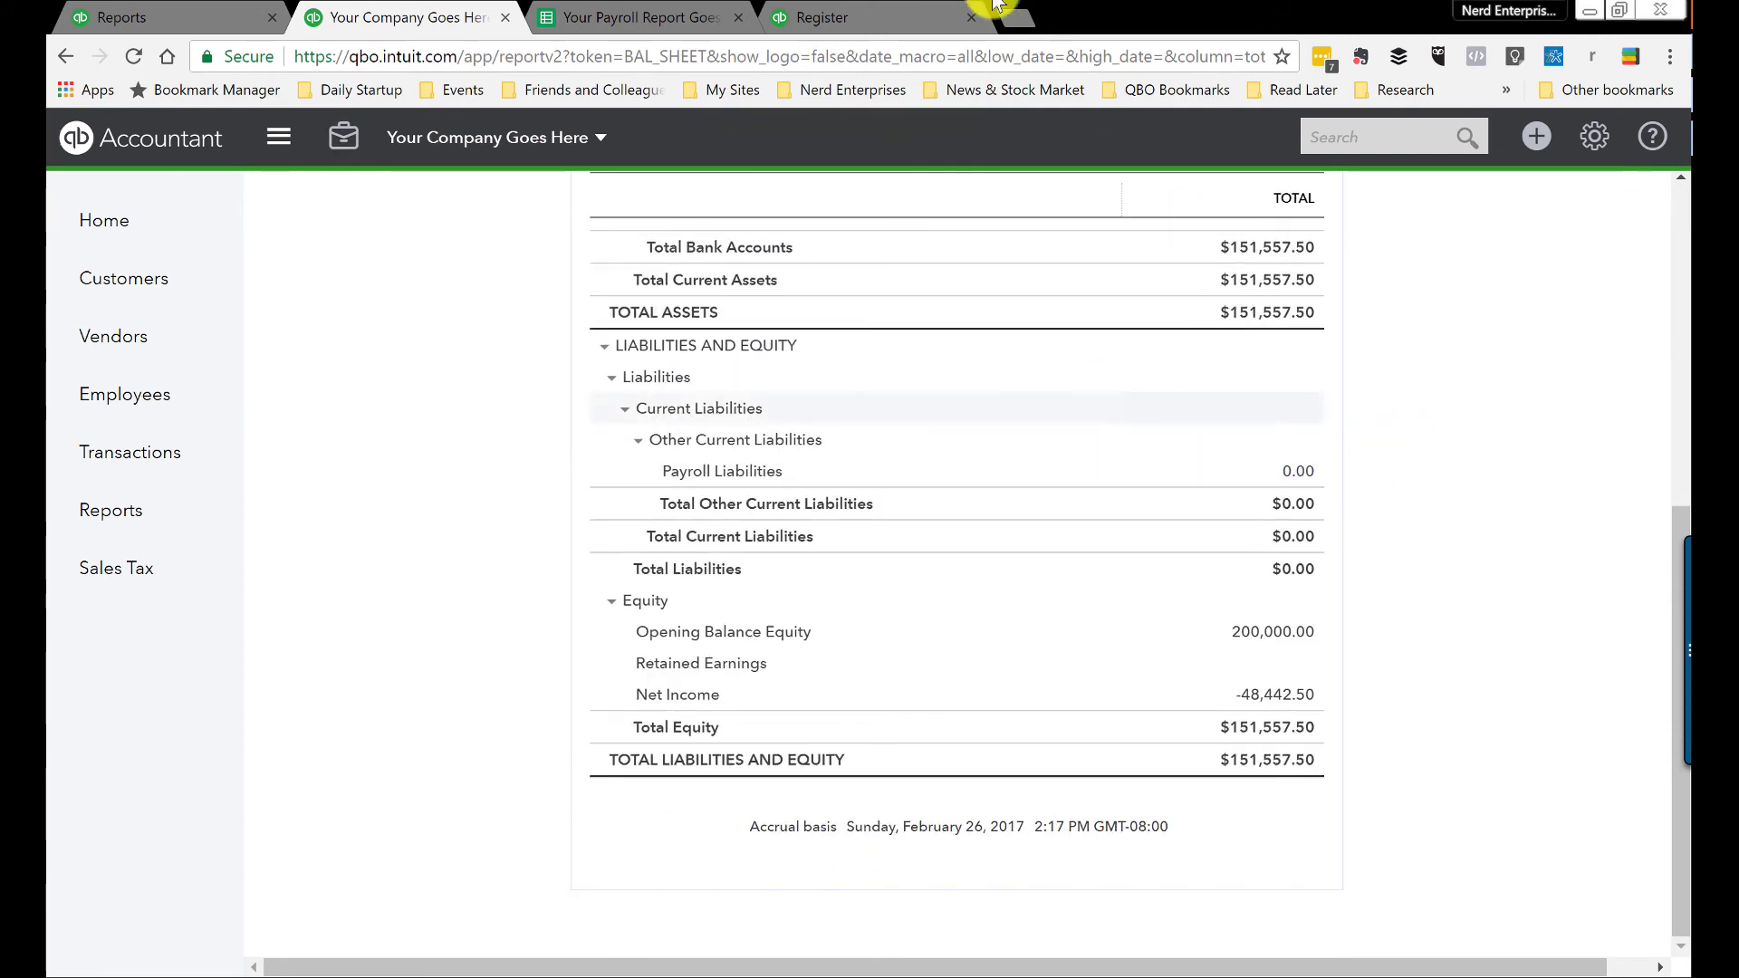
pyautogui.moveTo(811, 17); pyautogui.dragTo(593, 9)
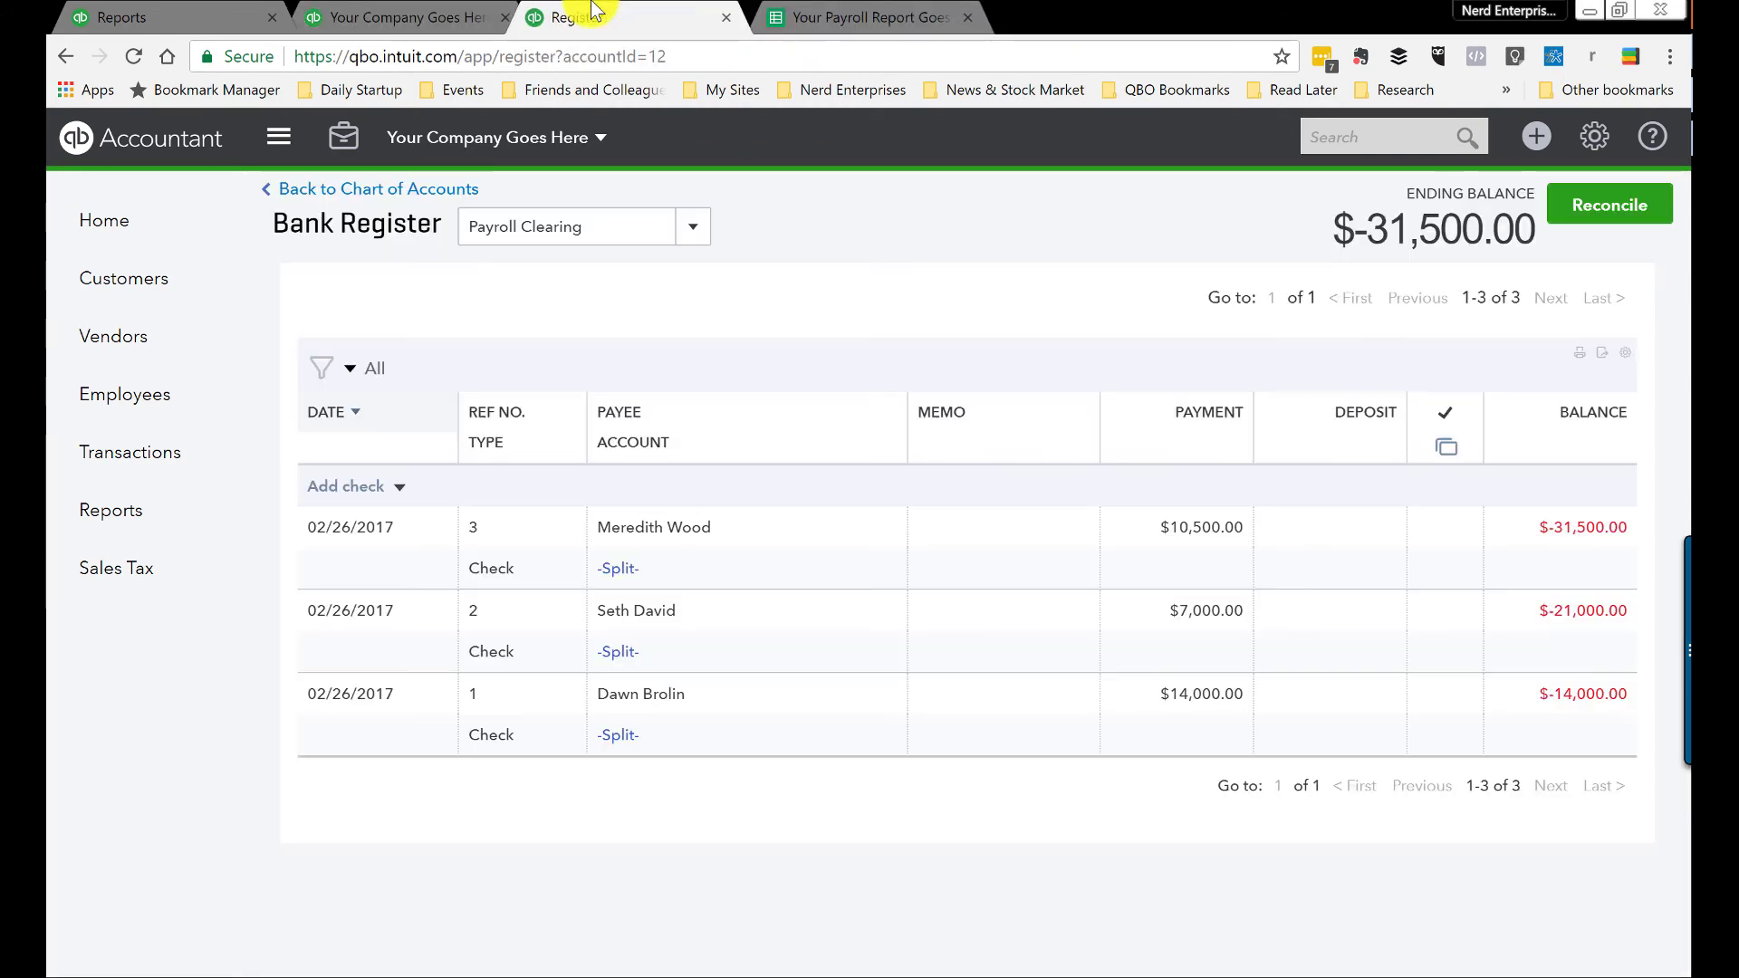
pyautogui.click(113, 510)
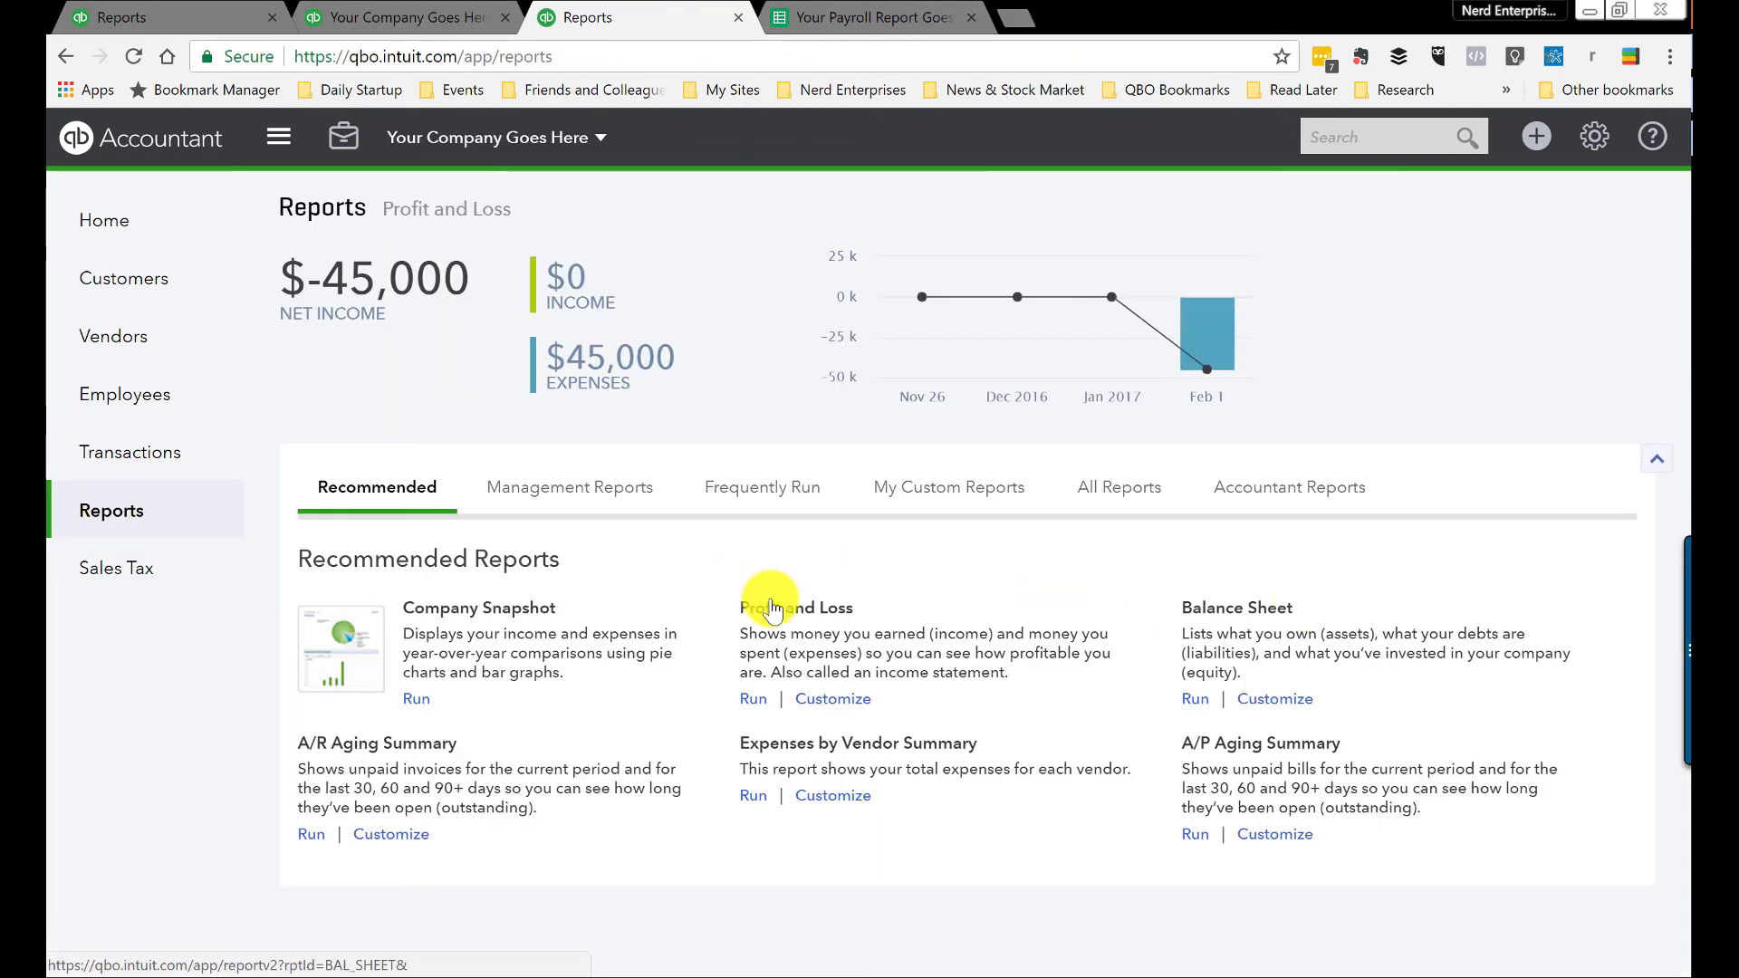
pyautogui.click(772, 614)
pyautogui.hotkey('ctrl', '1')
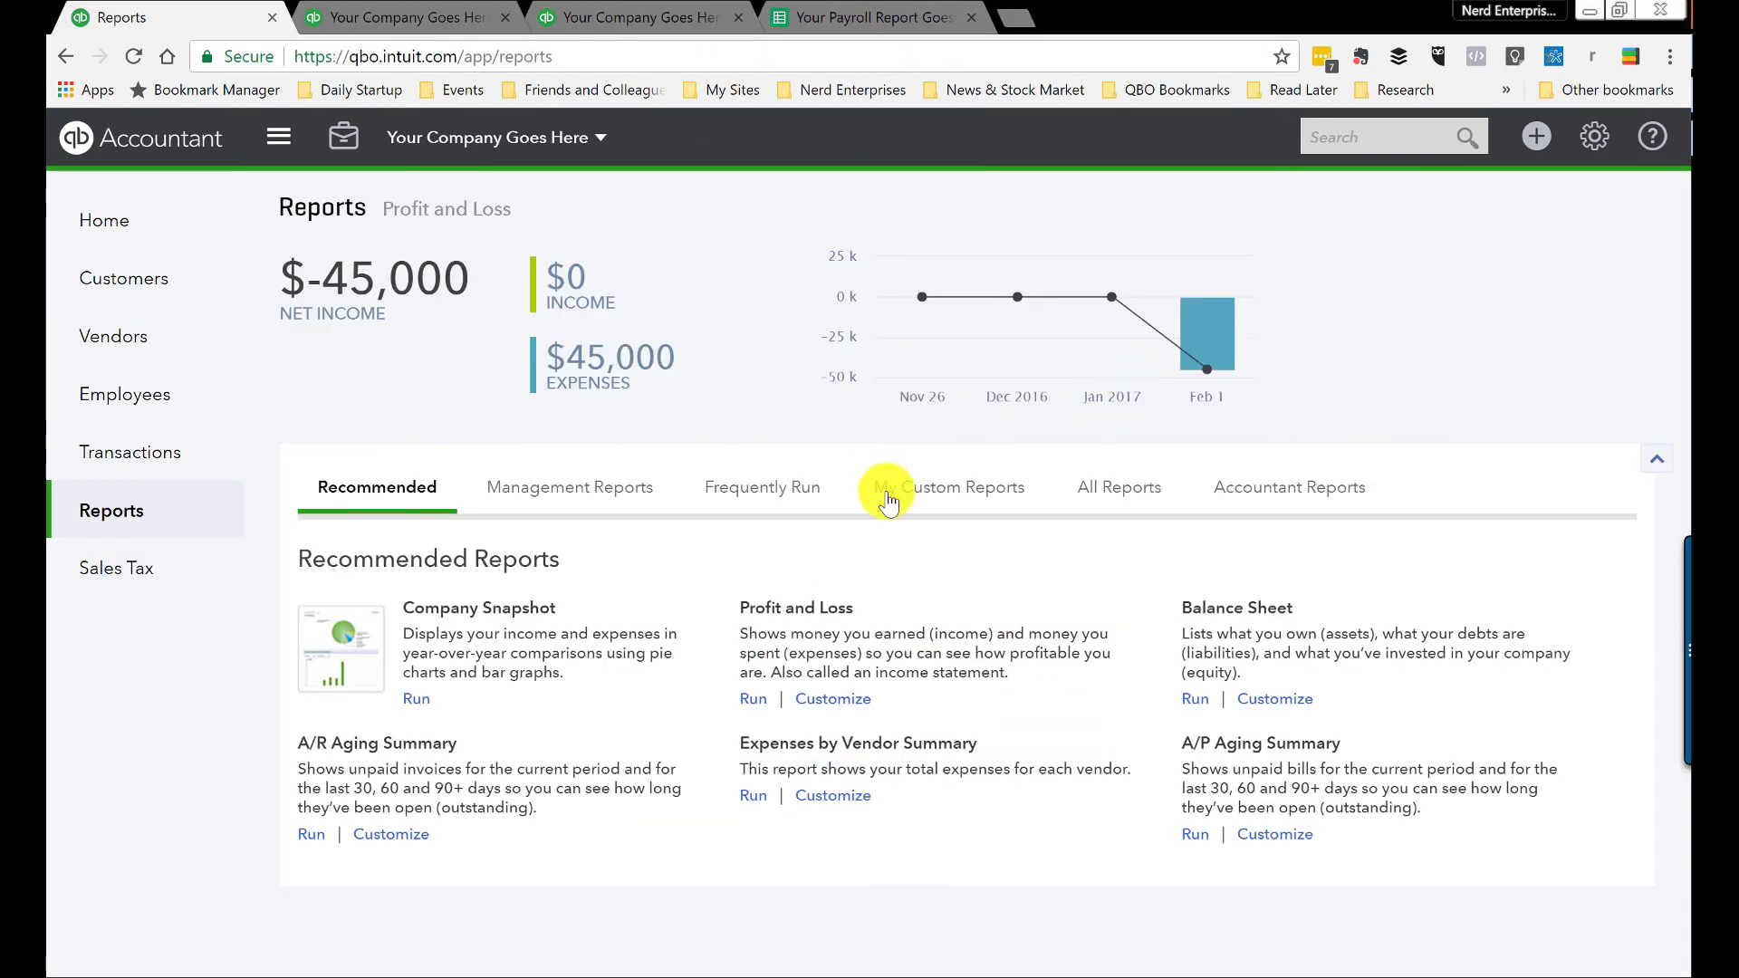
pyautogui.click(797, 608)
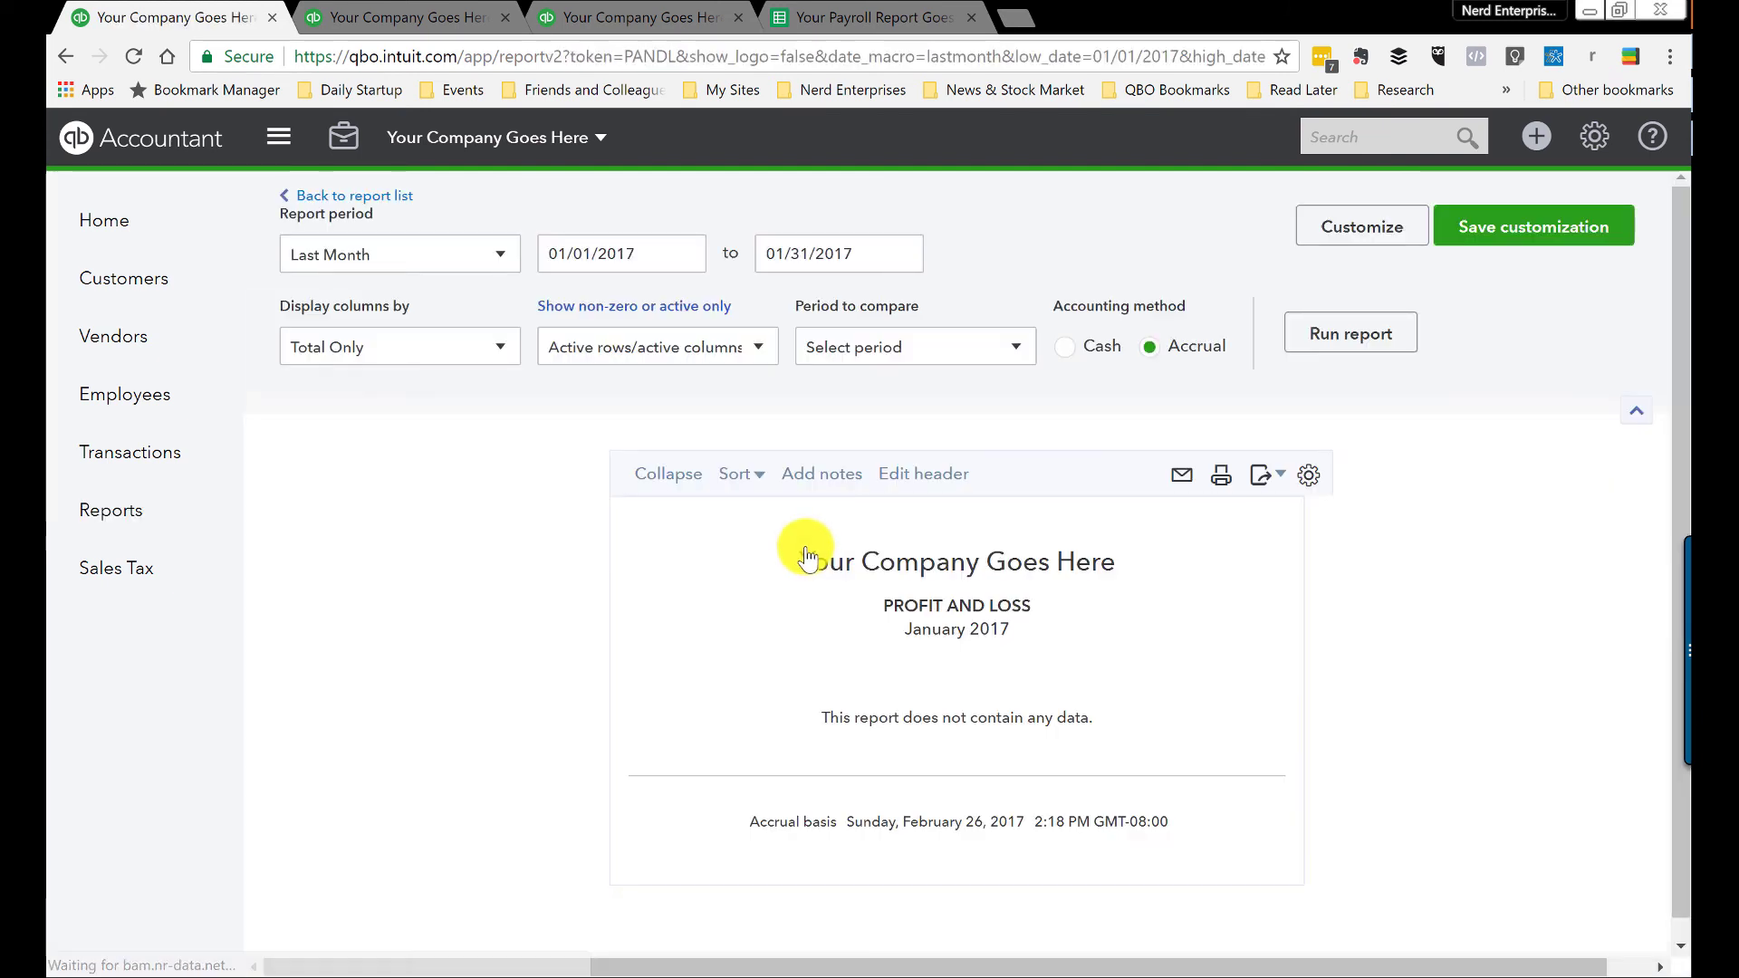
# Step: Rerun Profit and Loss for All Dates showing $48,442.50 payroll expenses, then view the payroll spreadsheet
pyautogui.click(409, 256)
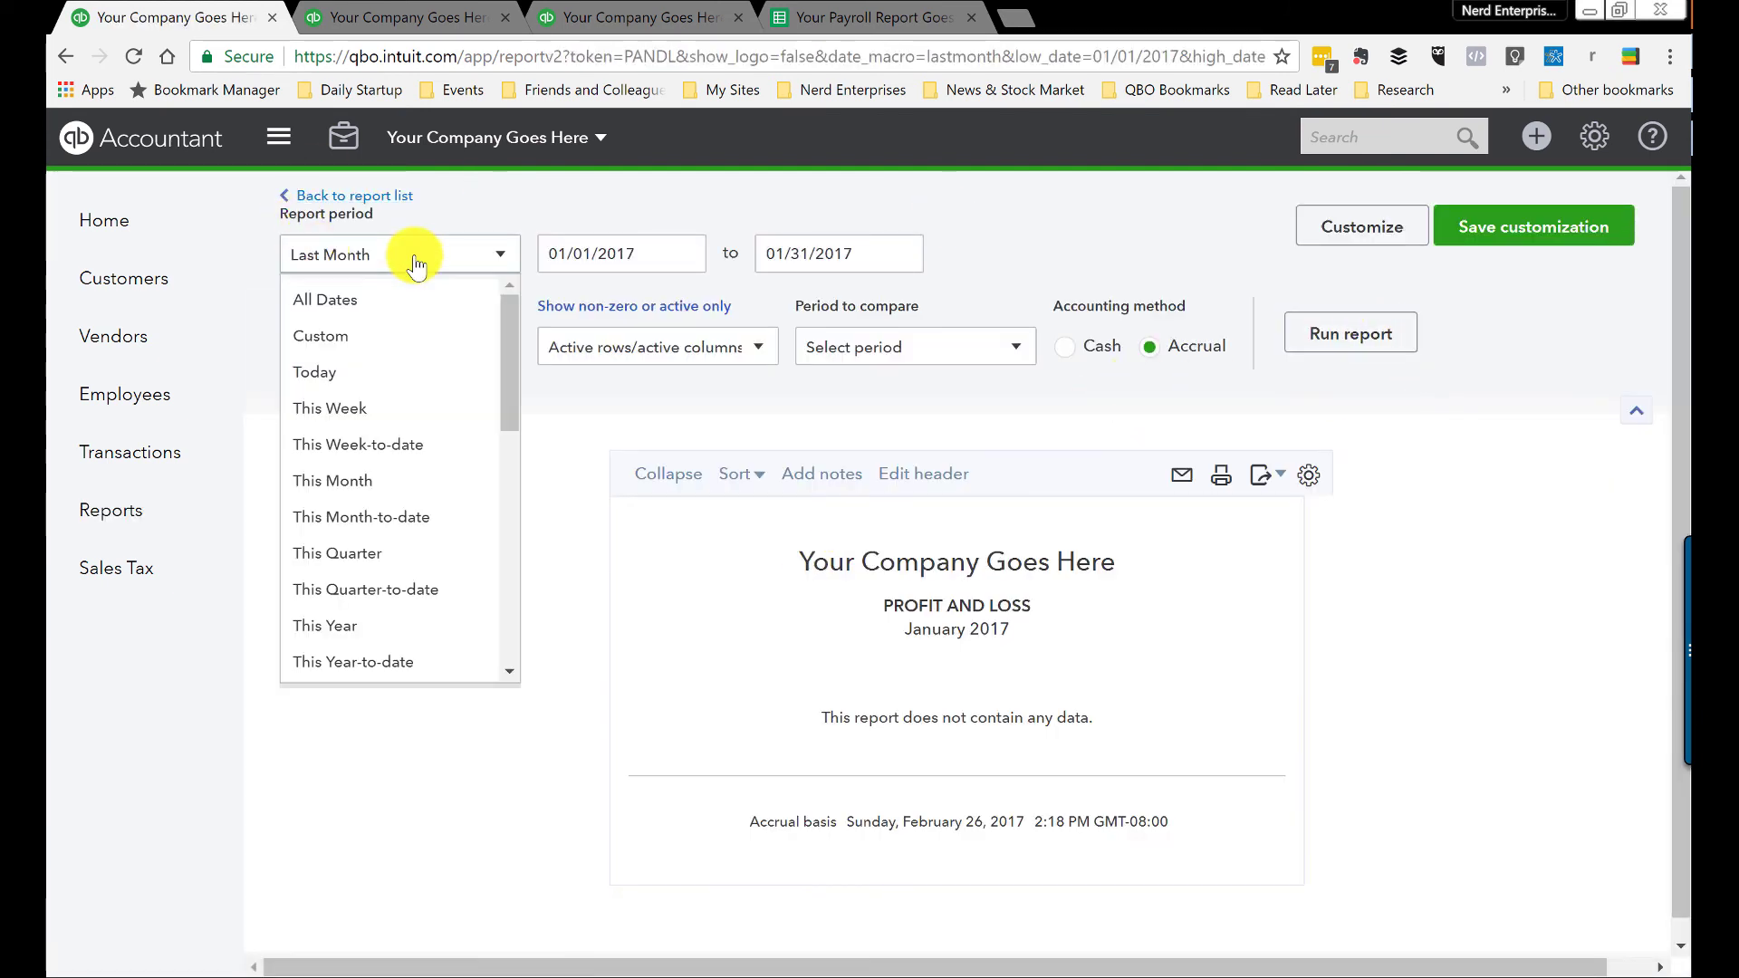
pyautogui.click(344, 307)
pyautogui.click(1335, 334)
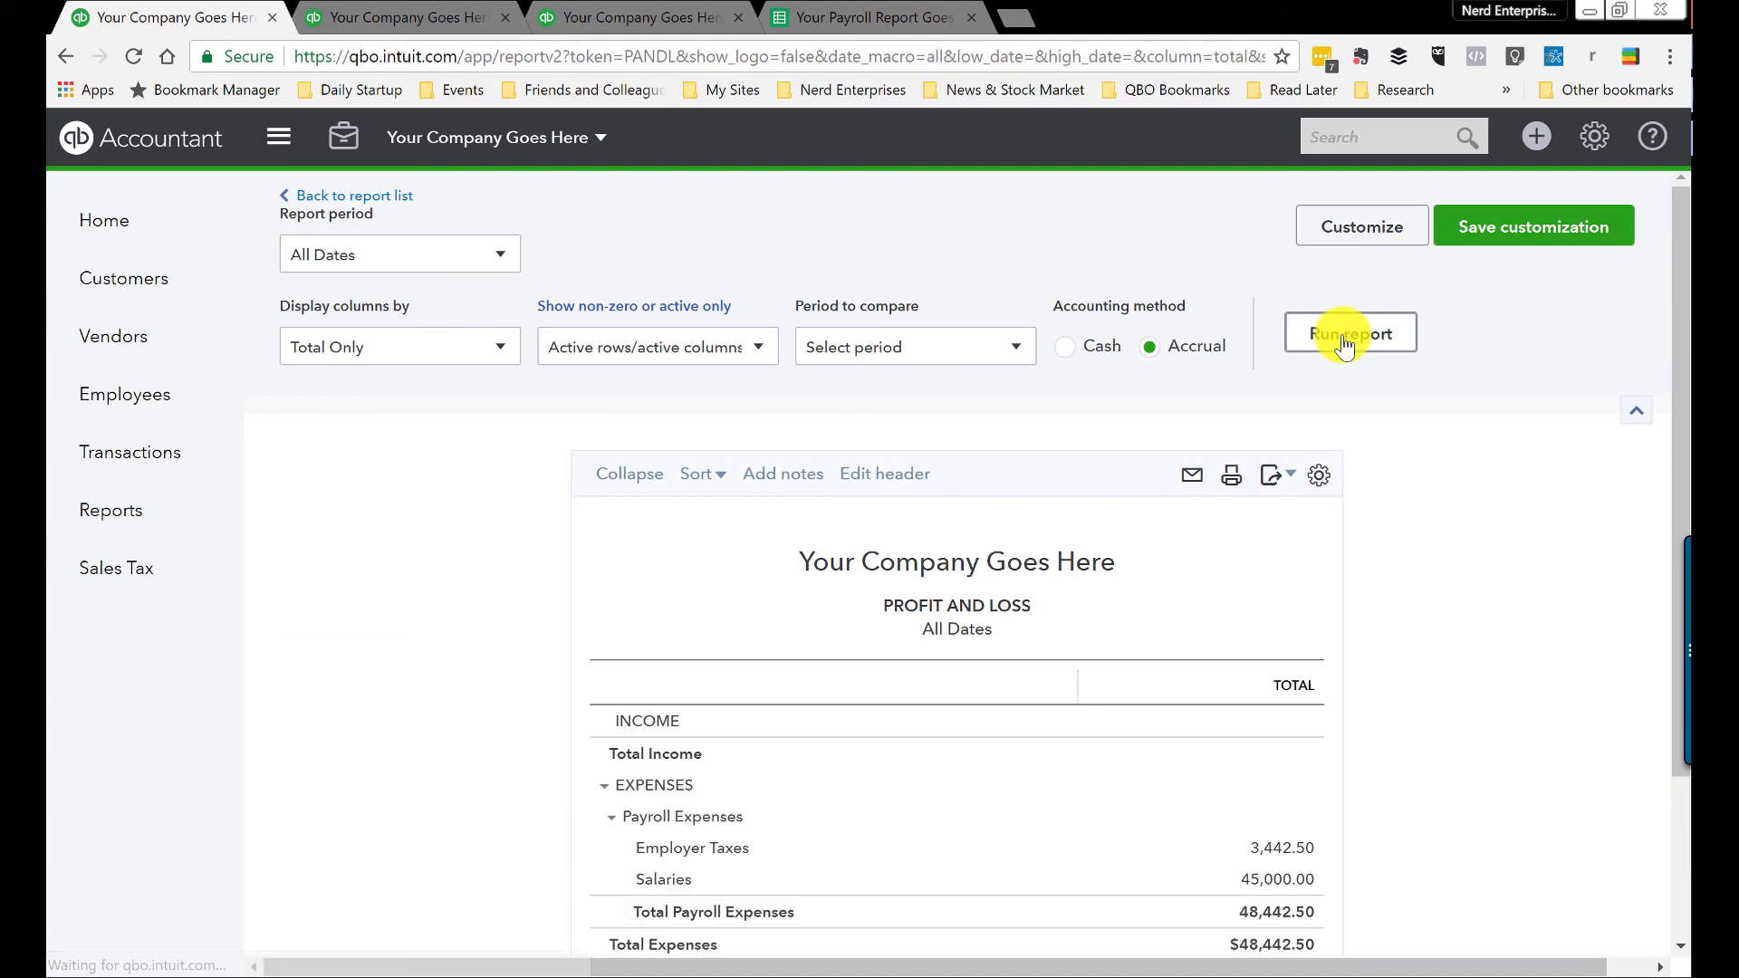
pyautogui.scroll(-3, 1462, 534)
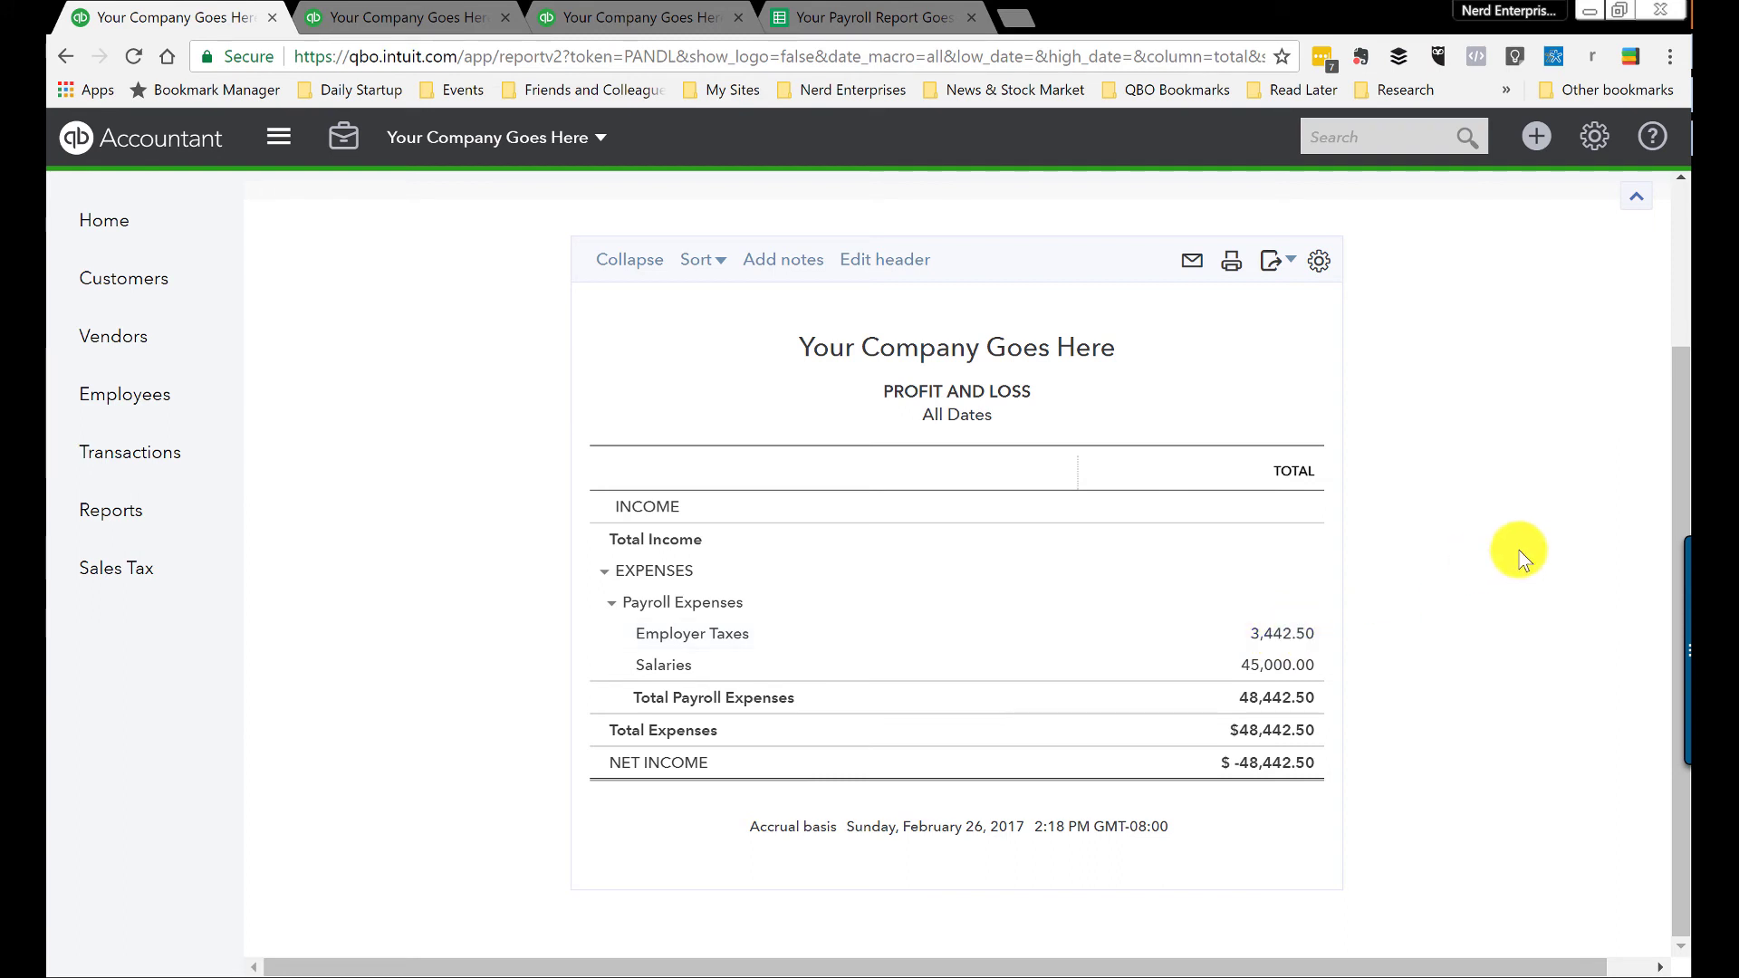
pyautogui.click(847, 17)
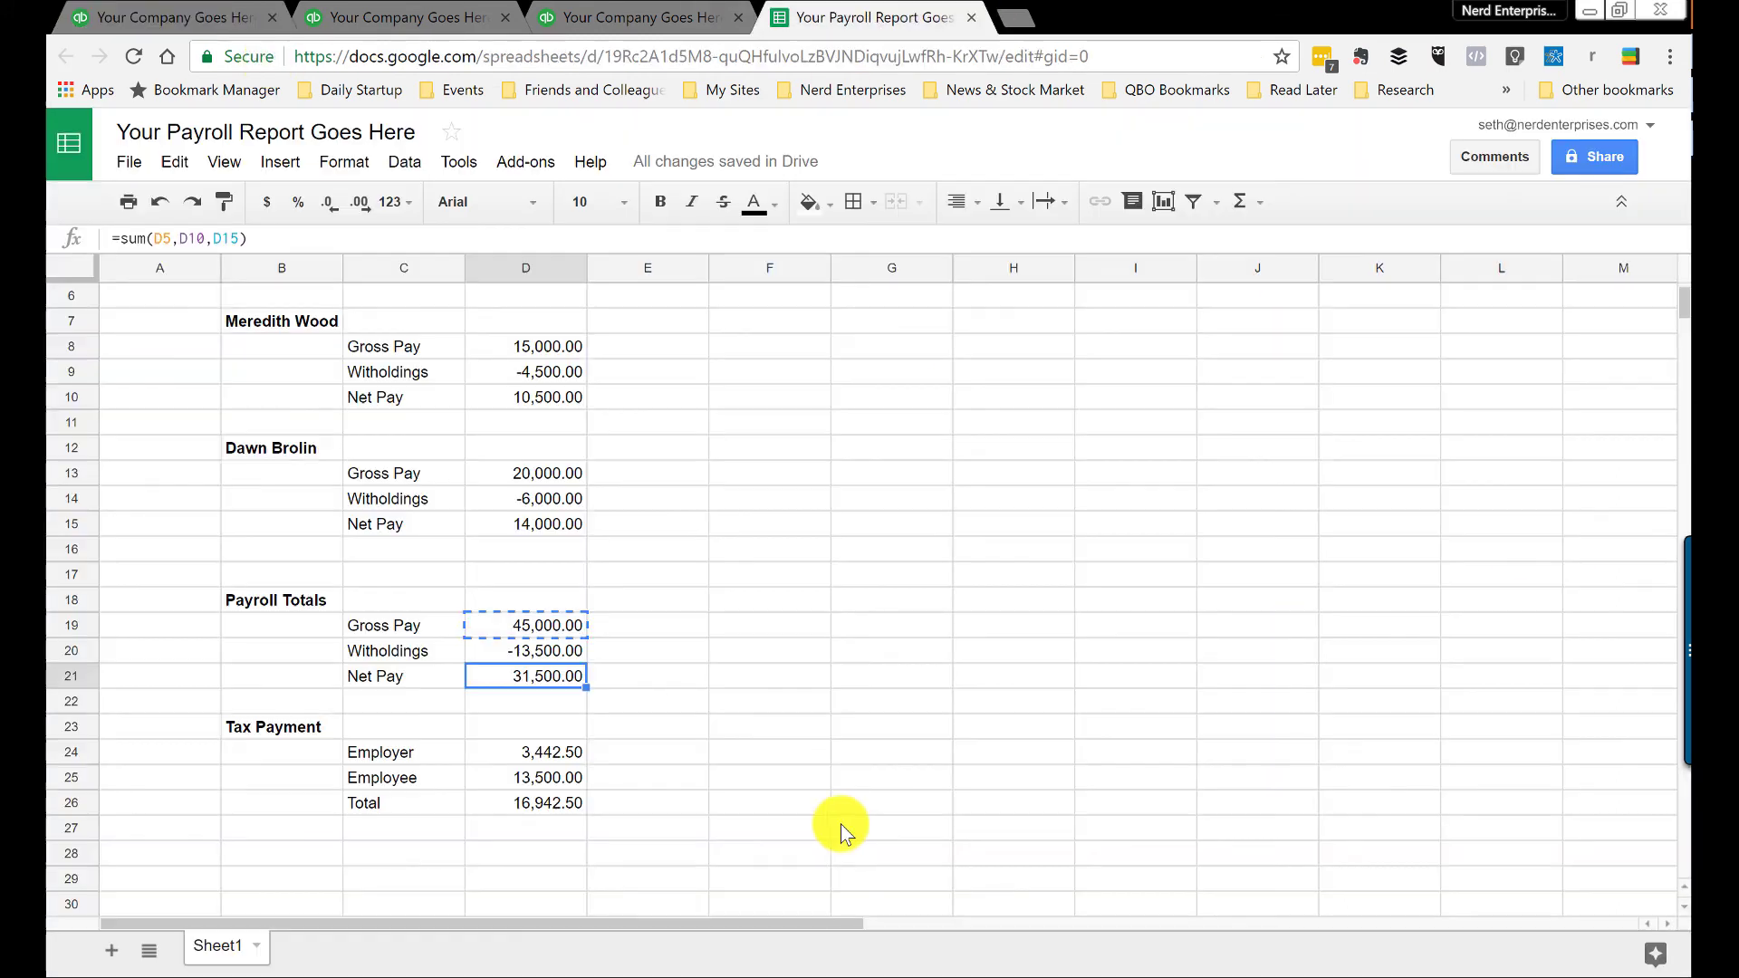
# Step: Check the spreadsheet's gross pay total formula, then open the QuickBooks Balance Sheet report
pyautogui.click(555, 623)
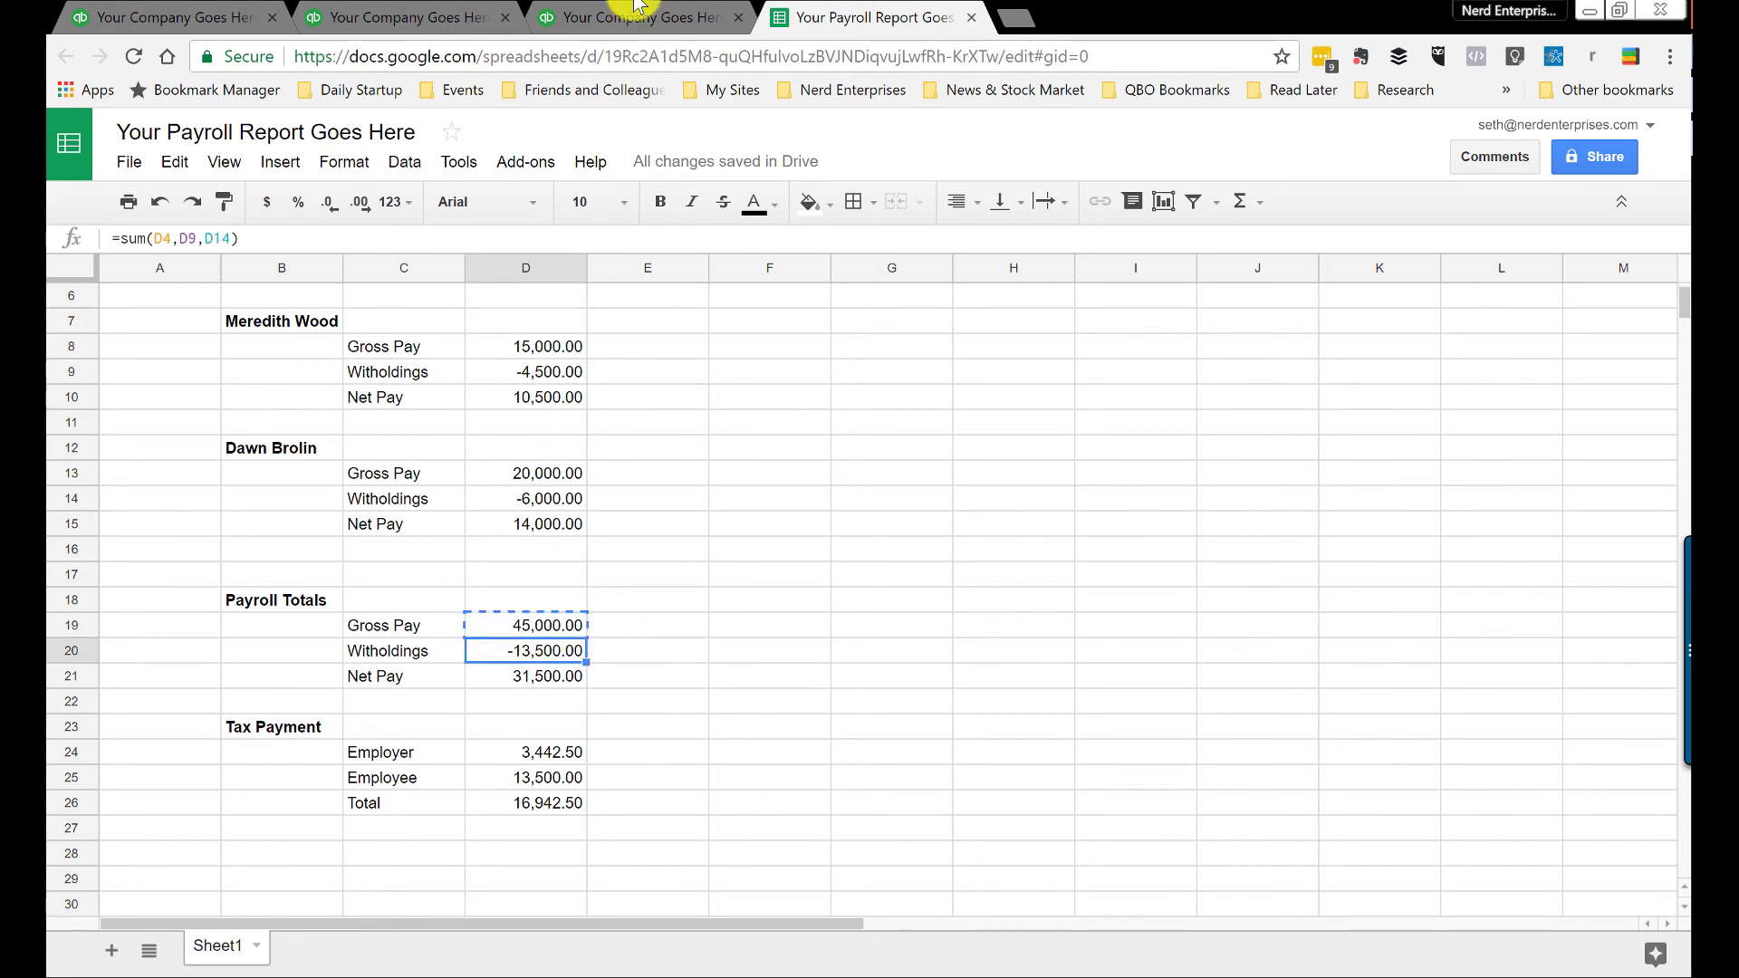
pyautogui.click(591, 11)
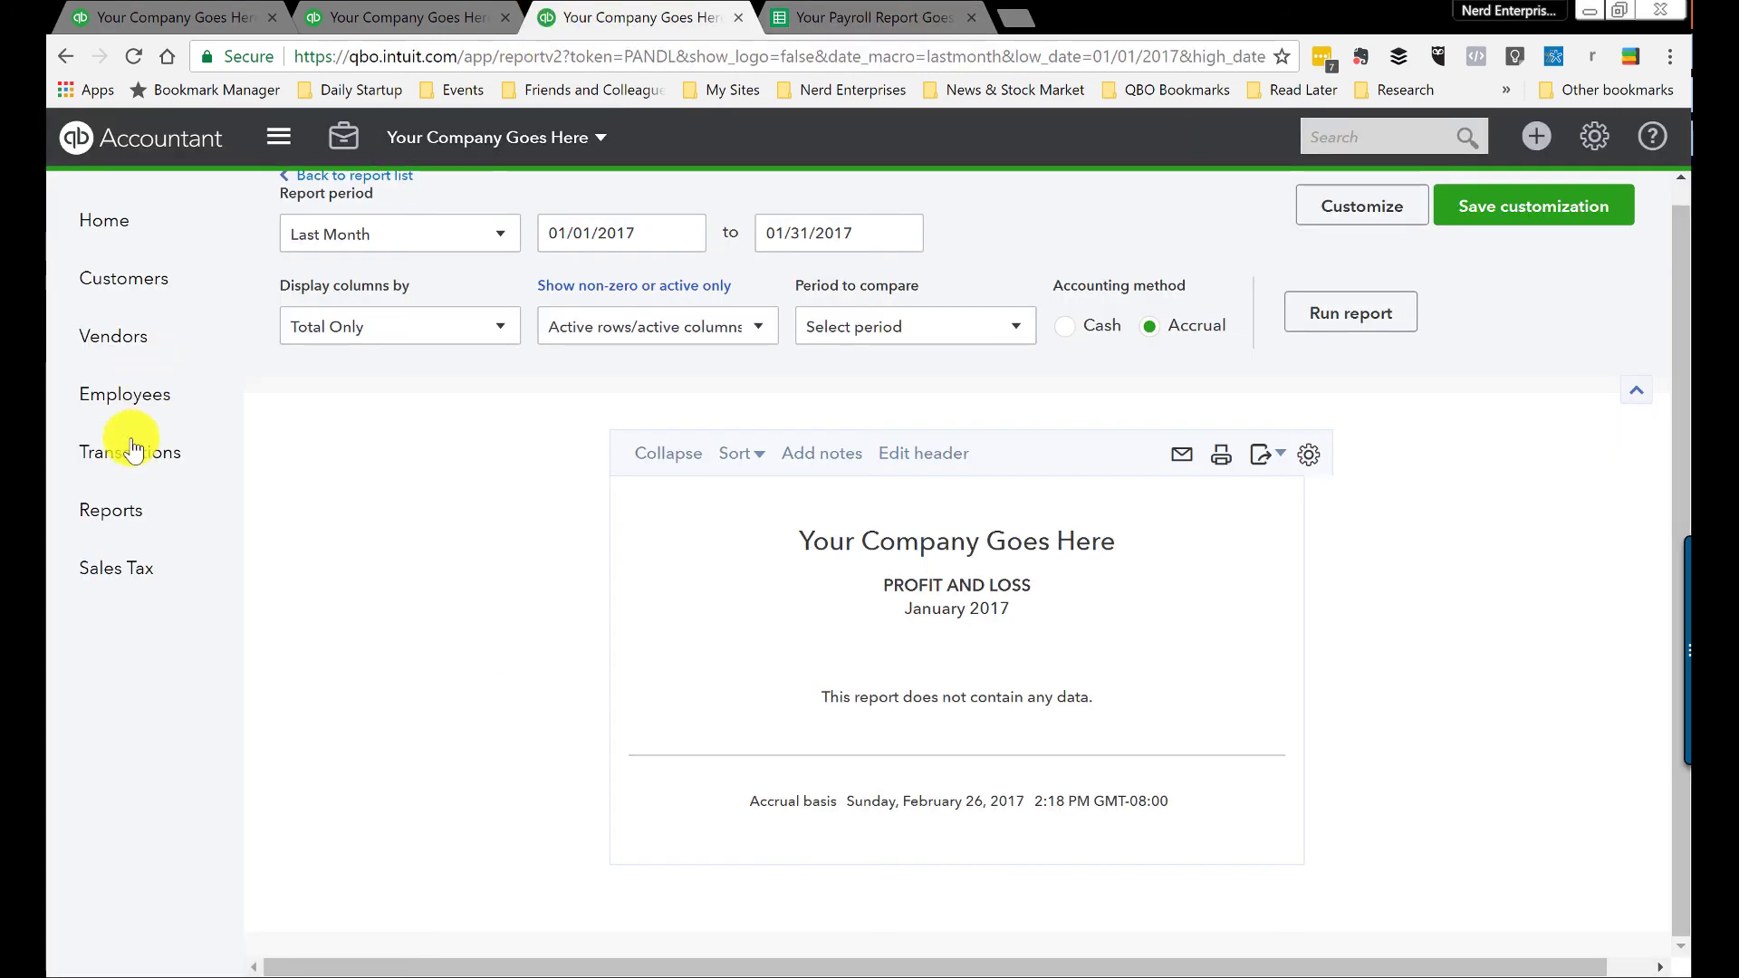
pyautogui.click(111, 508)
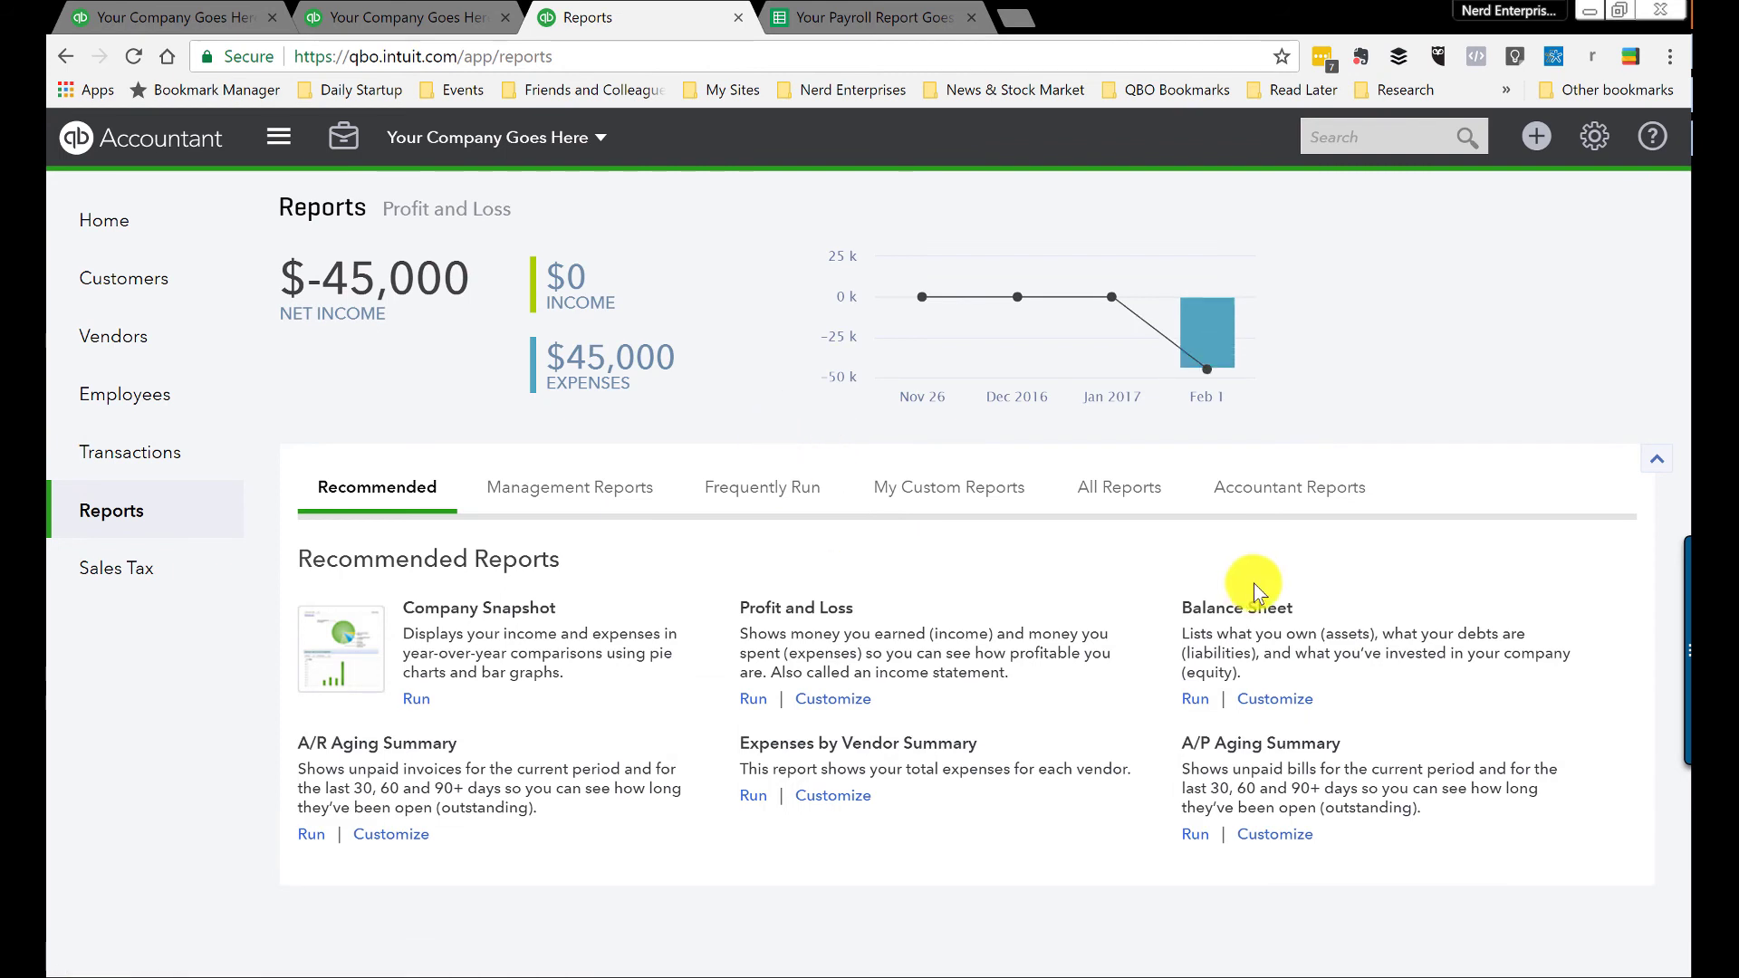
pyautogui.click(1228, 614)
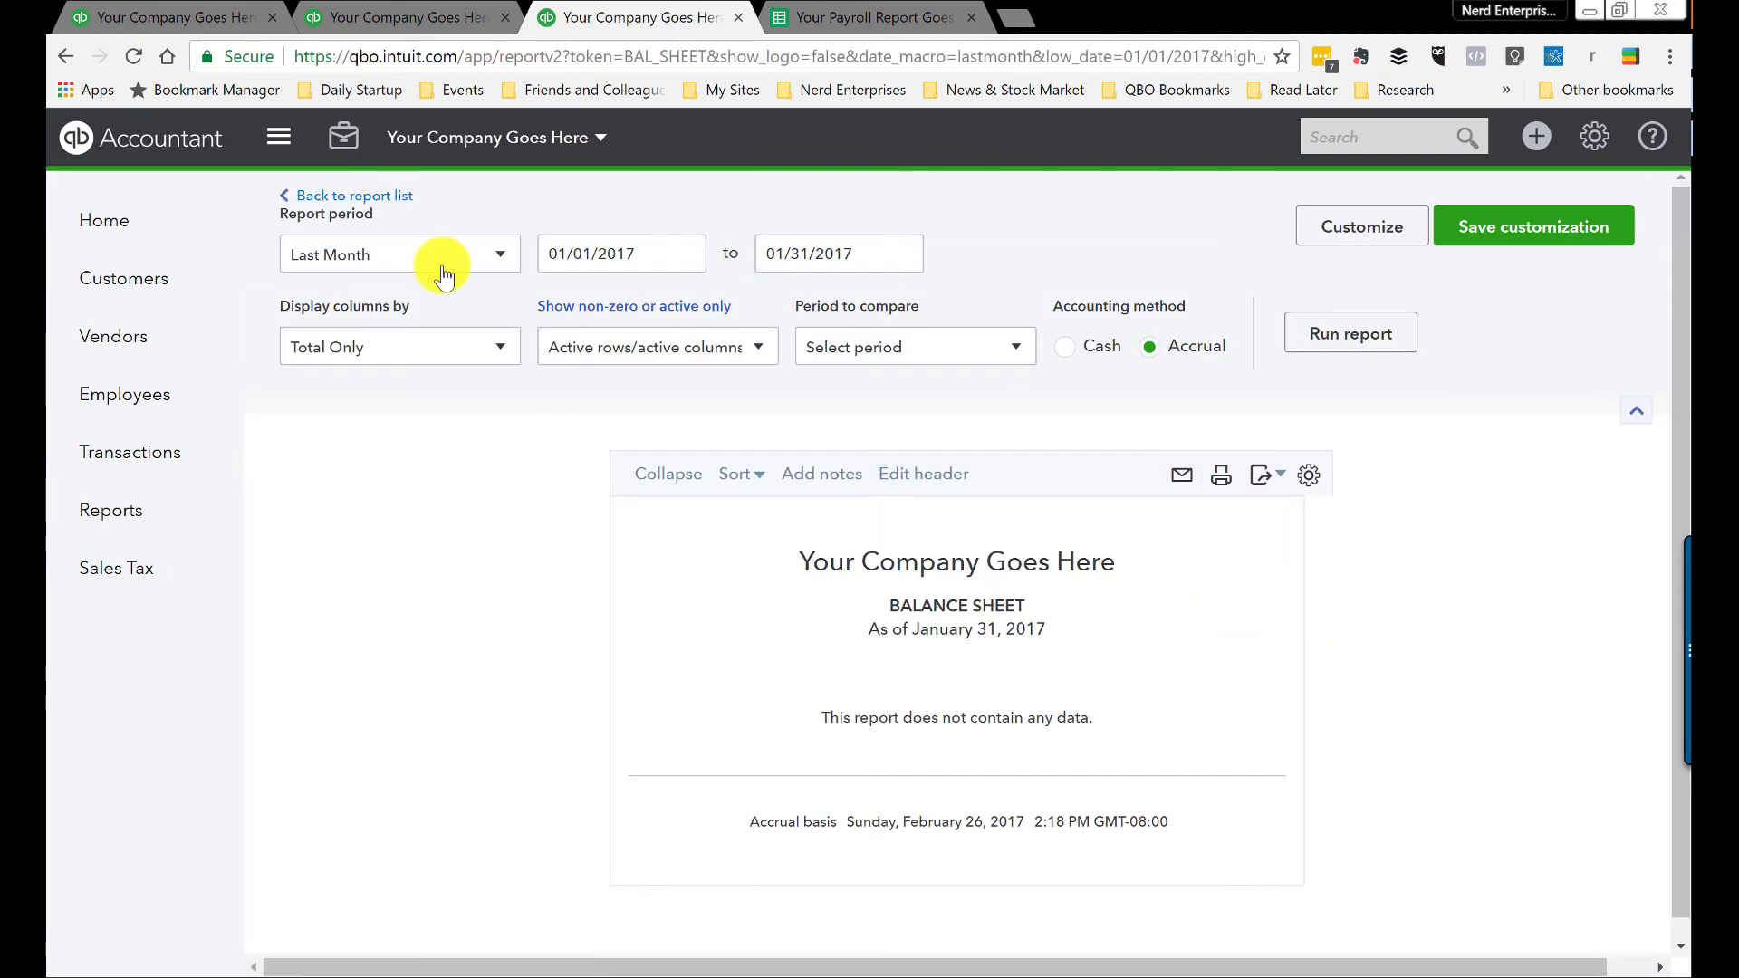
# Step: Run the Balance Sheet for All Dates and drill into Payroll Liabilities, netting $0.00
pyautogui.click(435, 261)
pyautogui.click(375, 294)
pyautogui.click(1318, 339)
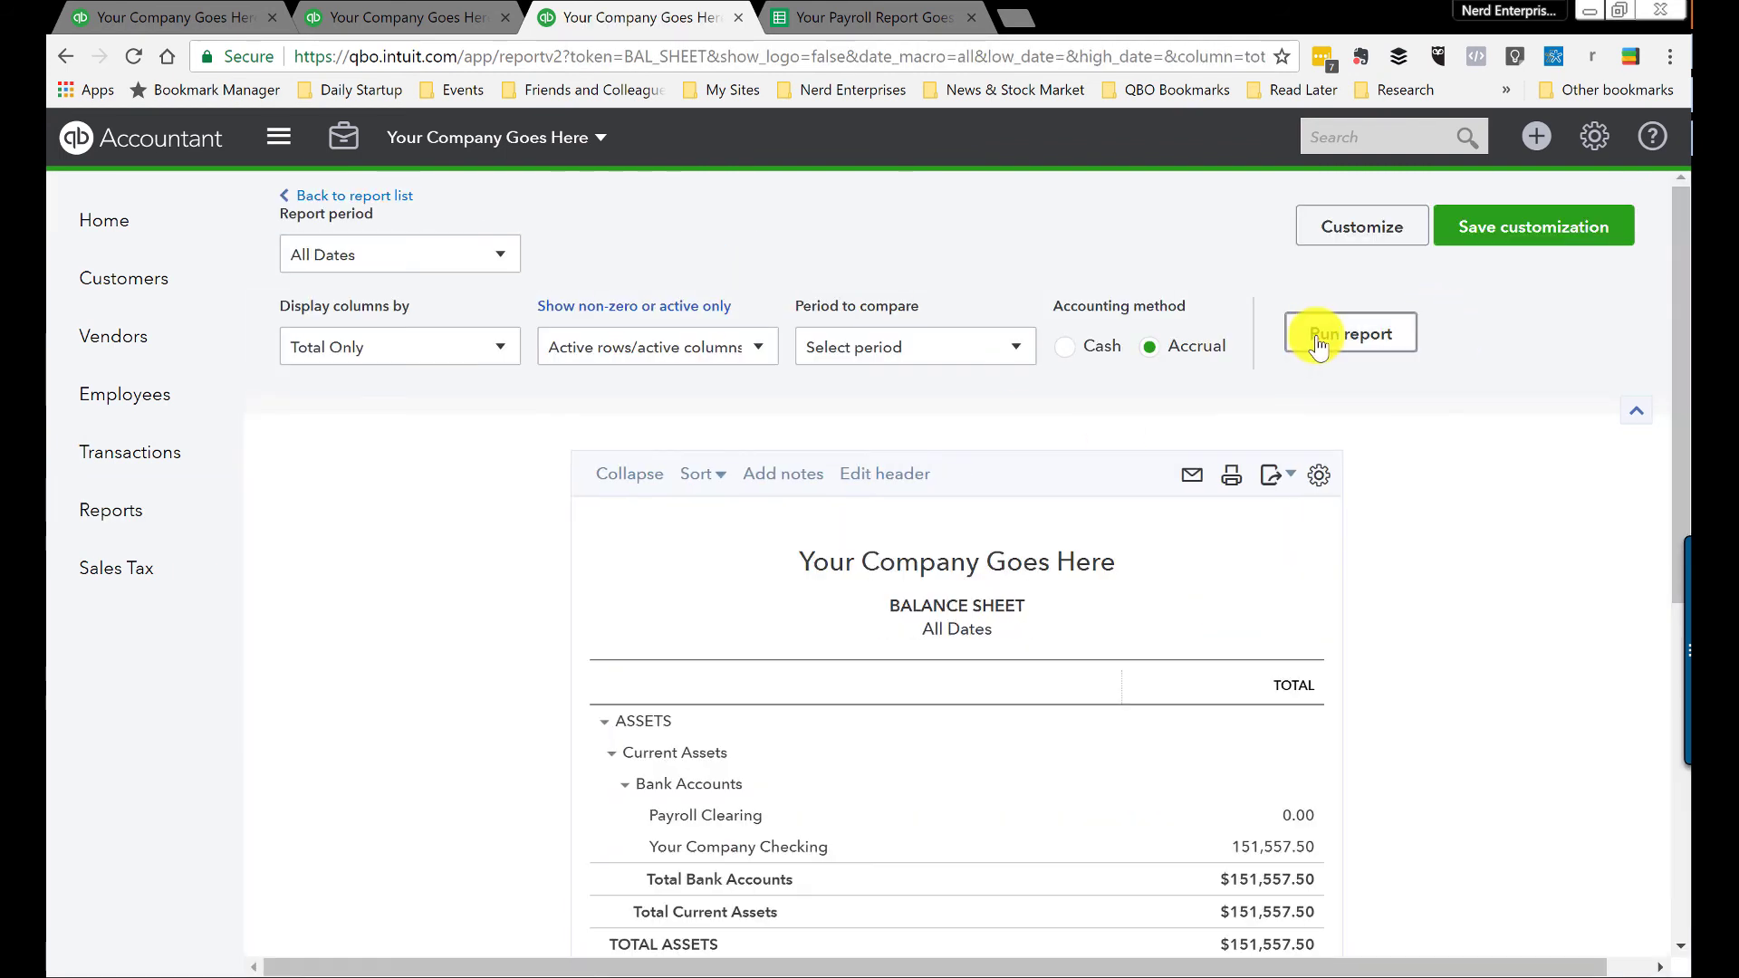
pyautogui.scroll(-7, 1106, 574)
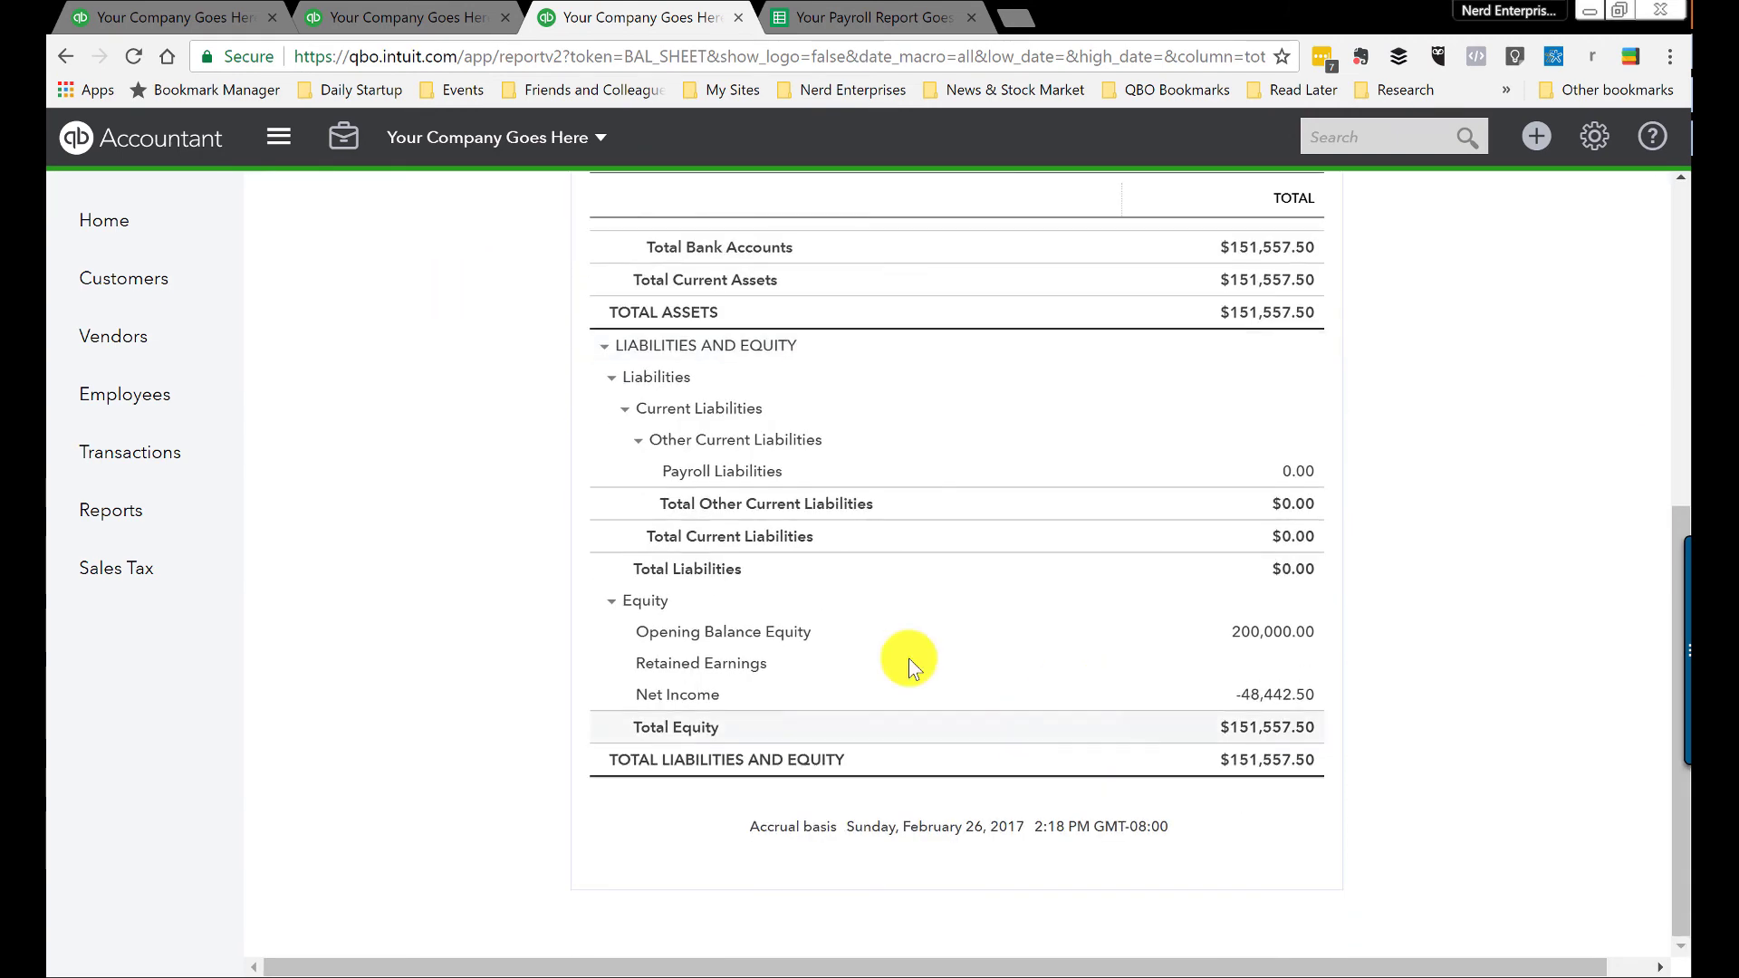
pyautogui.click(1299, 471)
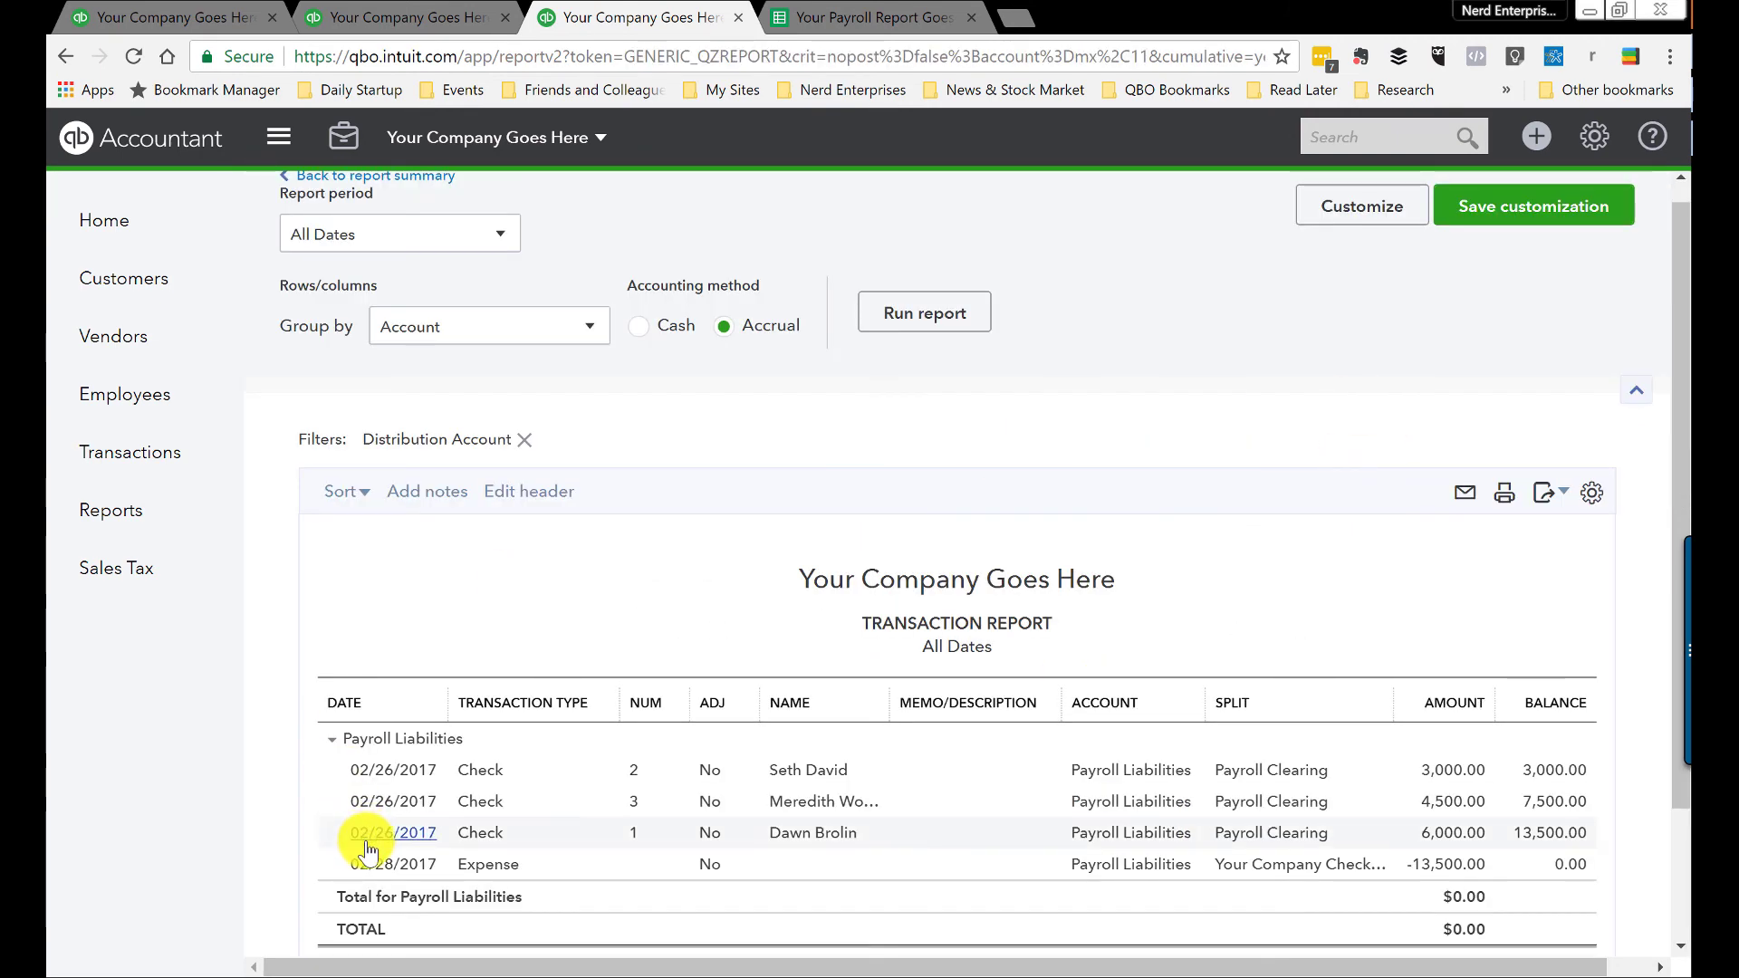
pyautogui.scroll(-2, 1498, 730)
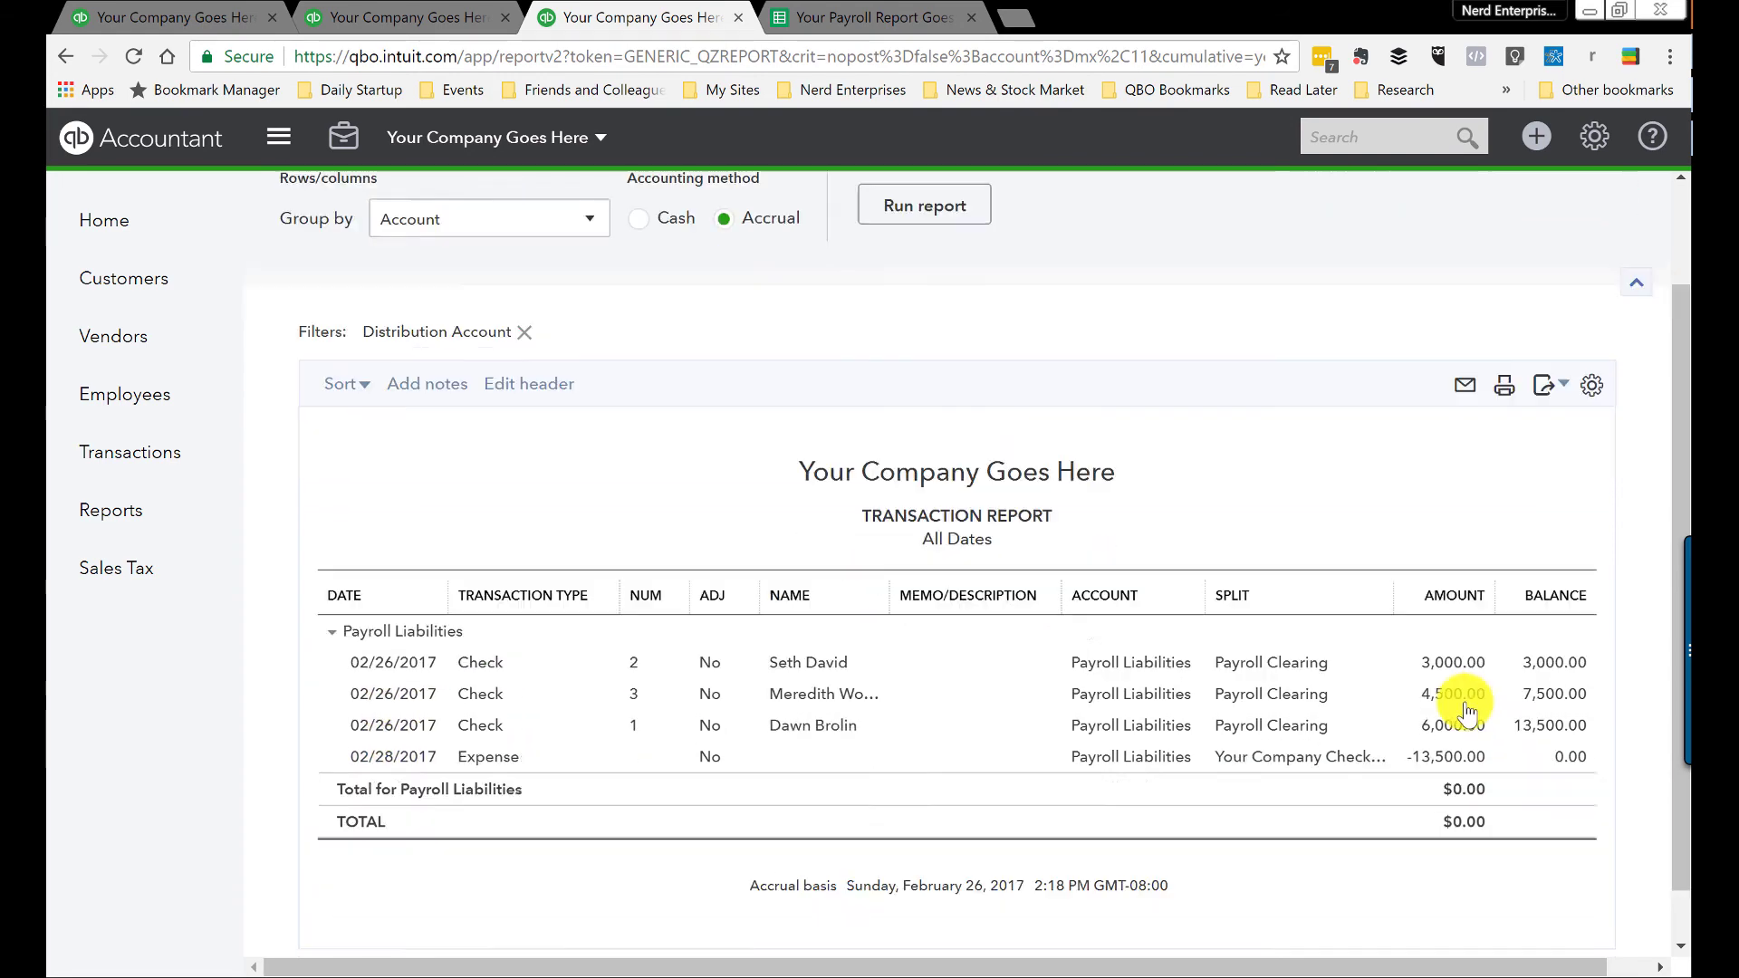